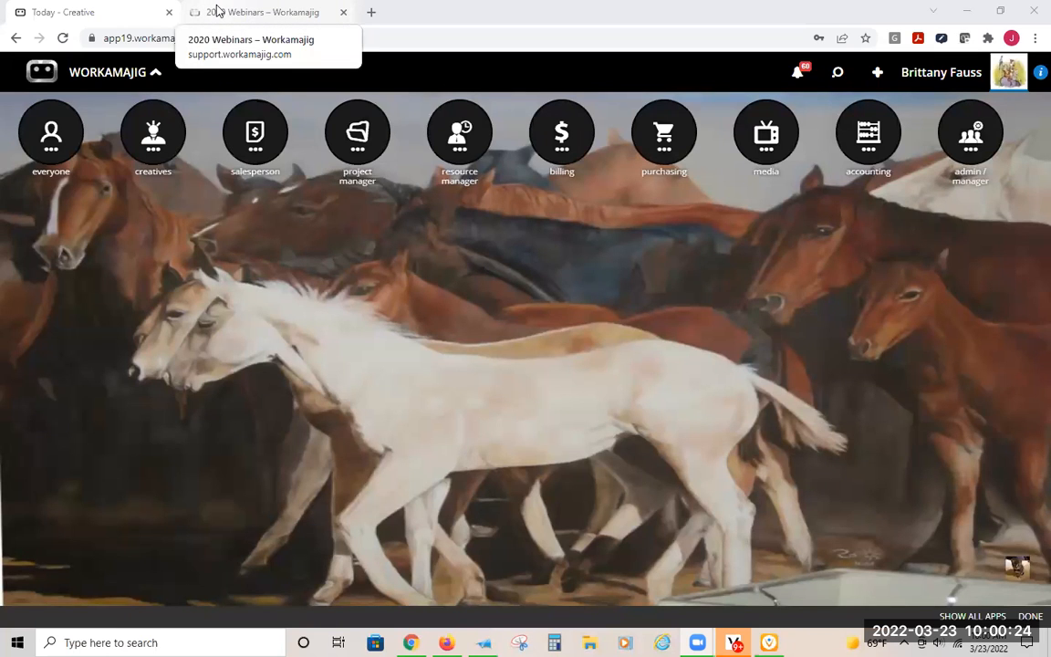
- Switch to the Workamajig help site and search its articles for "revenue forecast"
key("ctrl+Tab")
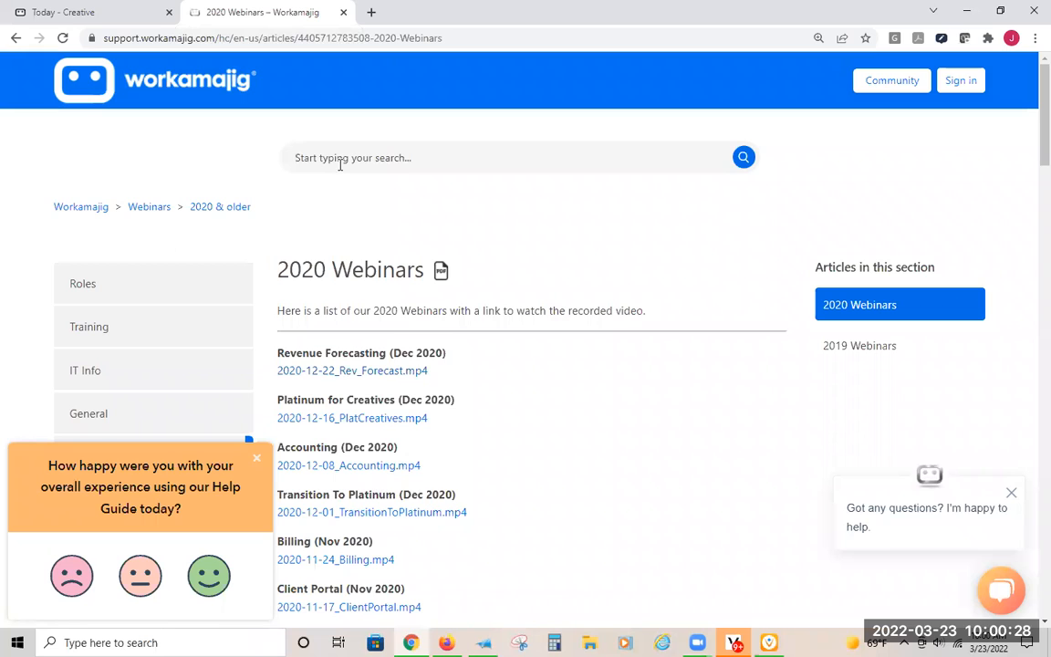
type("revenue")
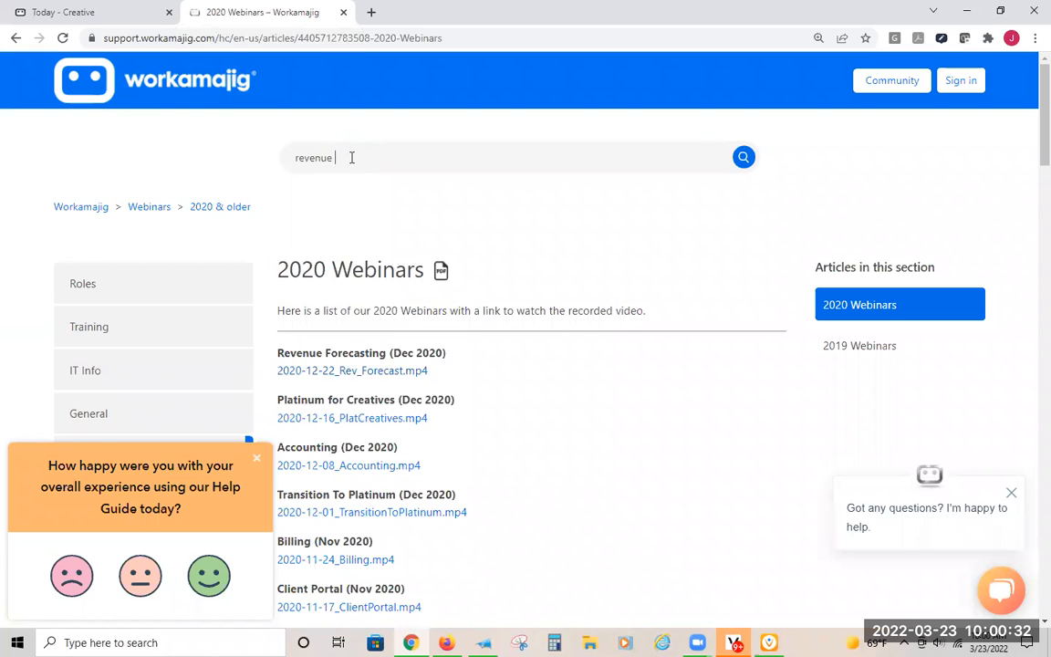
type(" forecast")
key("Return")
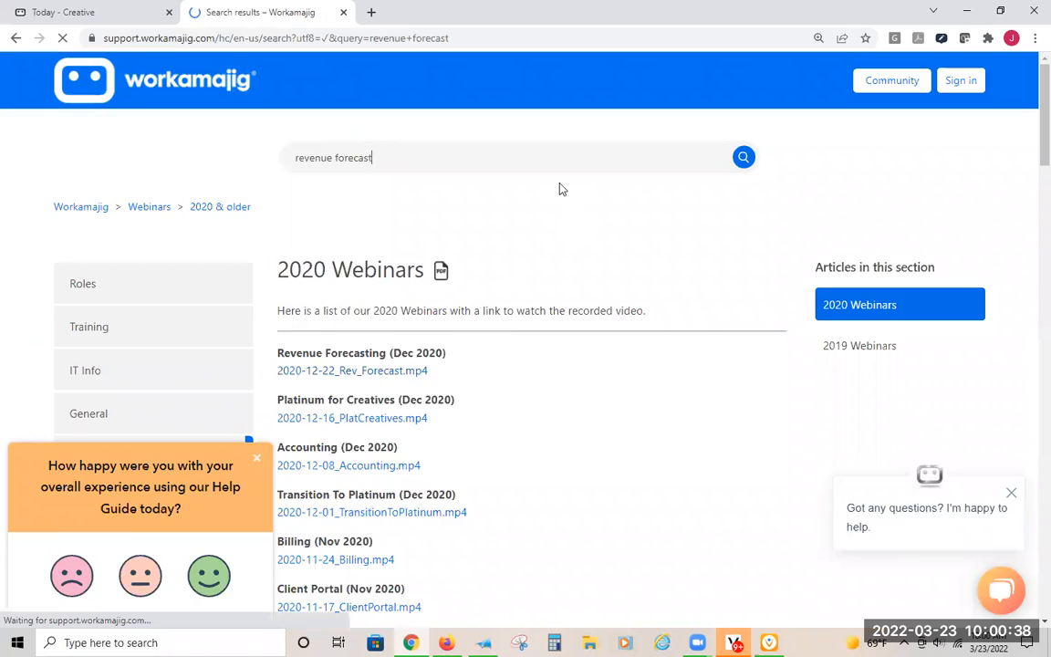
- Open the "Revenue Forecasts: Overview" article from the search results and skim its Overview section
scroll(445, 292, "down", 3)
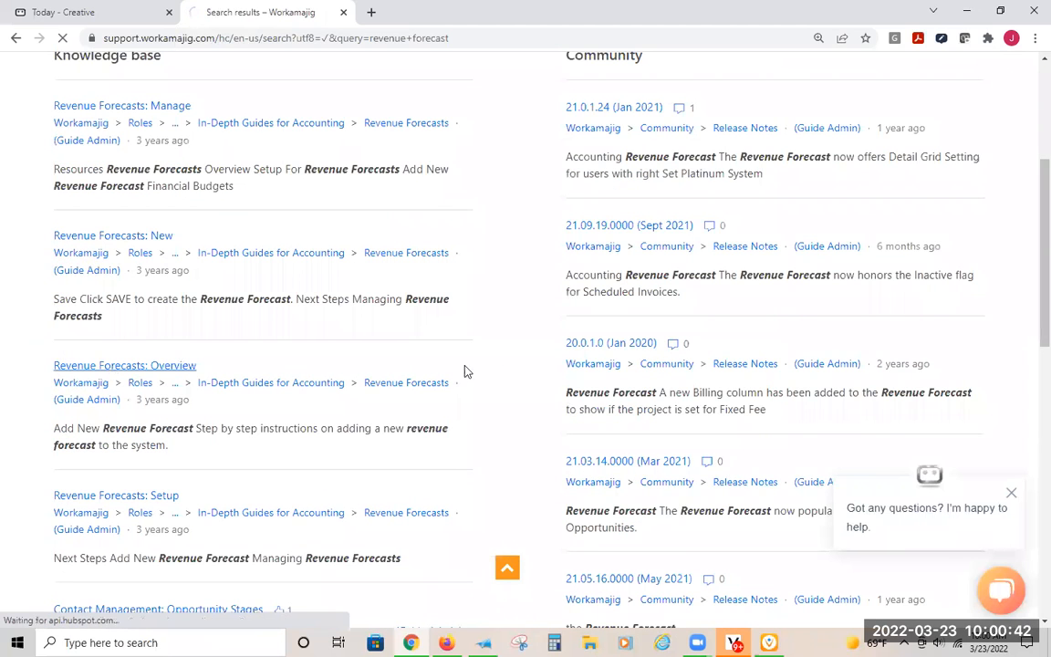
left_click(106, 368)
scroll(542, 379, "down", 2)
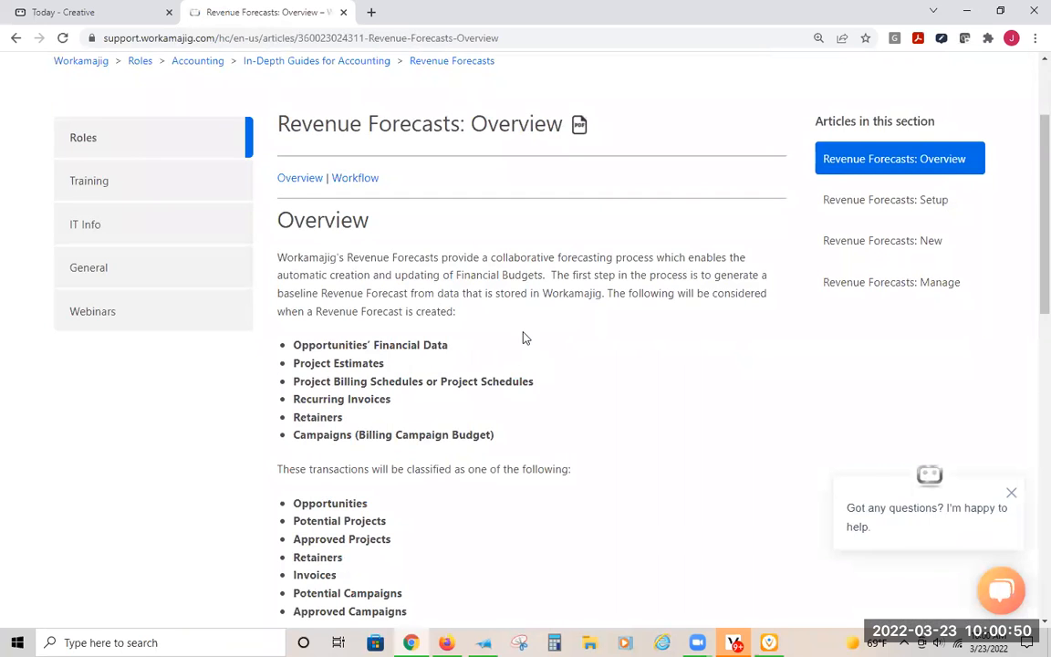
scroll(524, 337, "up", 2)
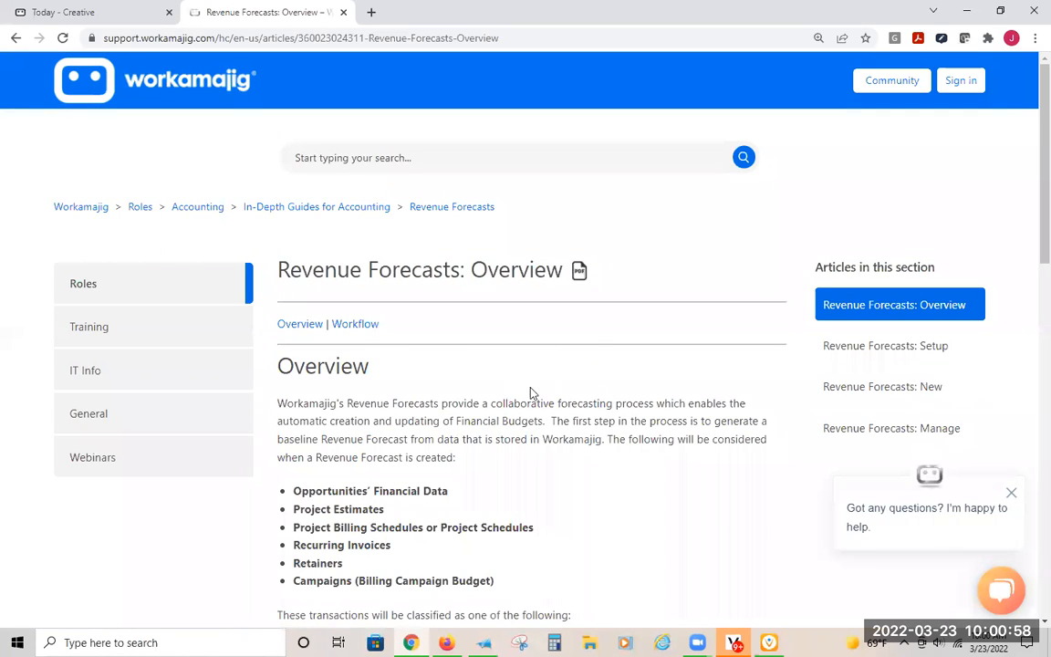
- Open the "Revenue Forecasts: Setup" article, dismiss the feedback survey, and review the system setup, project setup and billing method sections
left_click(848, 360)
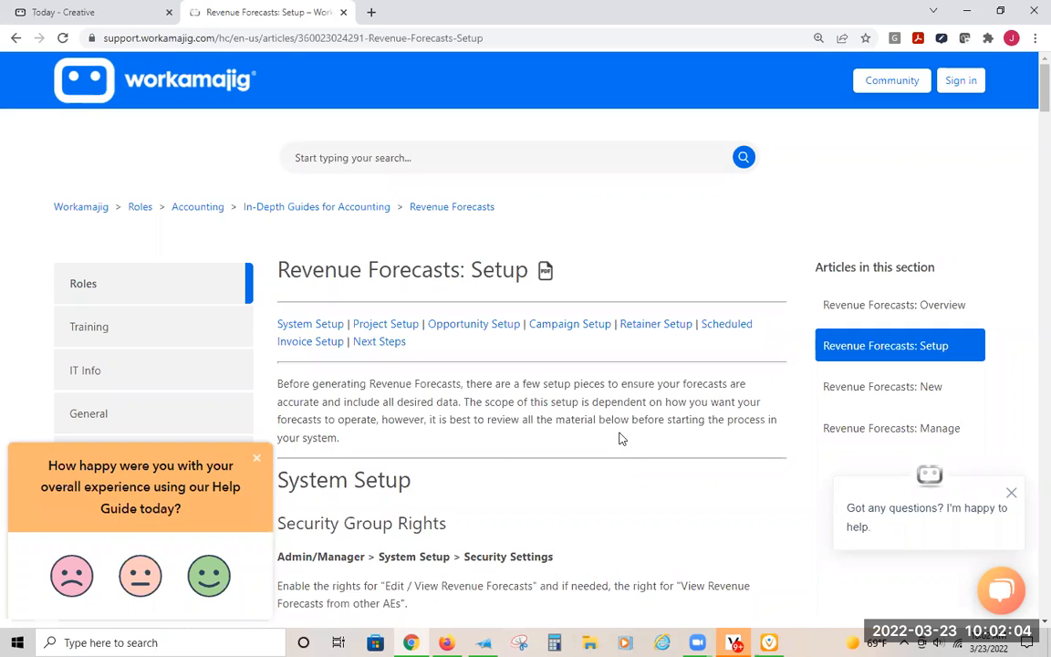
left_click(256, 460)
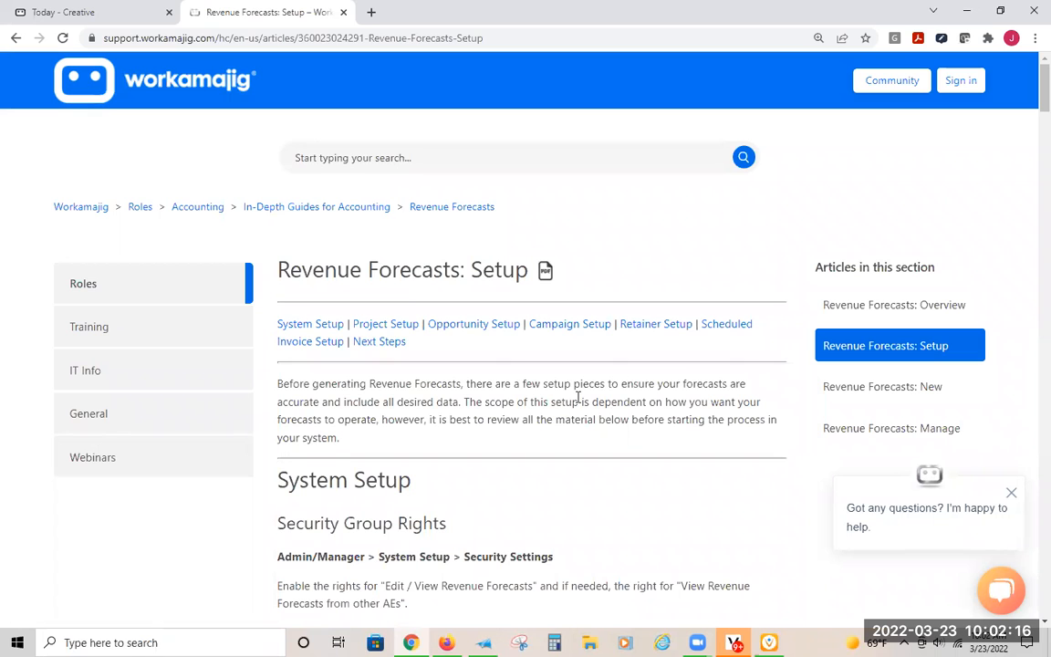
scroll(579, 396, "down", 3)
scroll(574, 340, "down", 10)
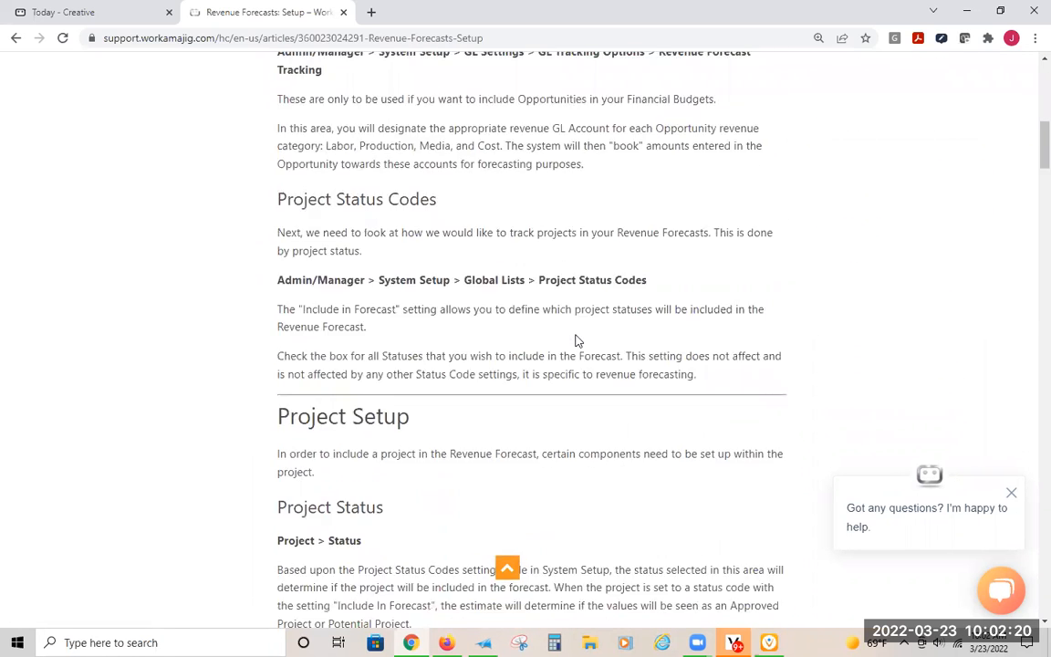
scroll(563, 319, "down", 3)
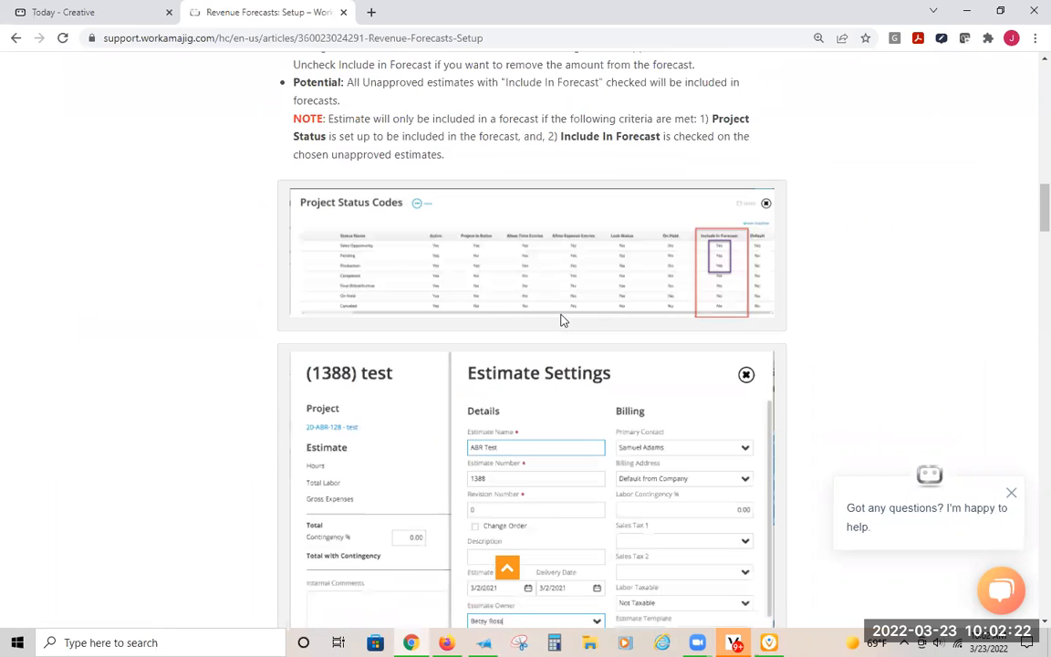
scroll(563, 319, "up", 1)
scroll(563, 320, "down", 6)
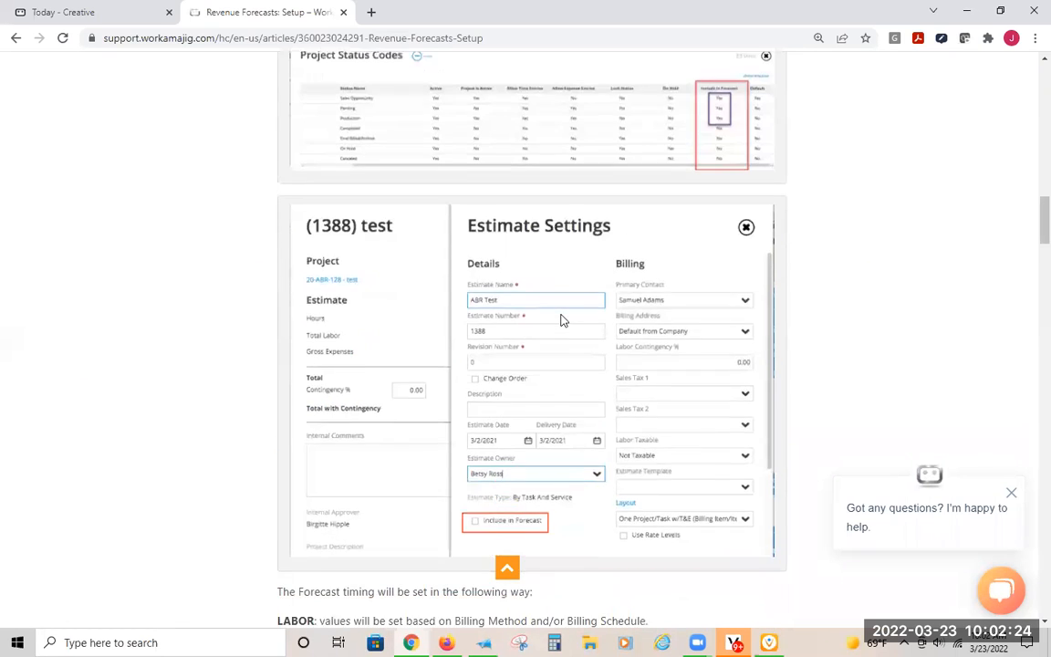
scroll(511, 340, "down", 2)
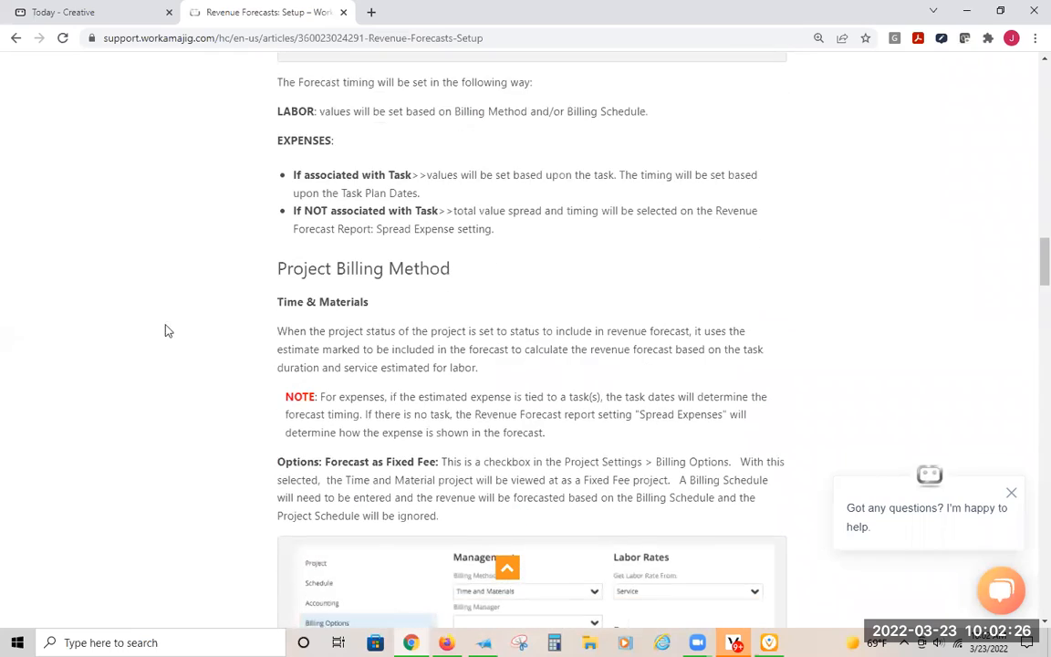
scroll(564, 385, "down", 11)
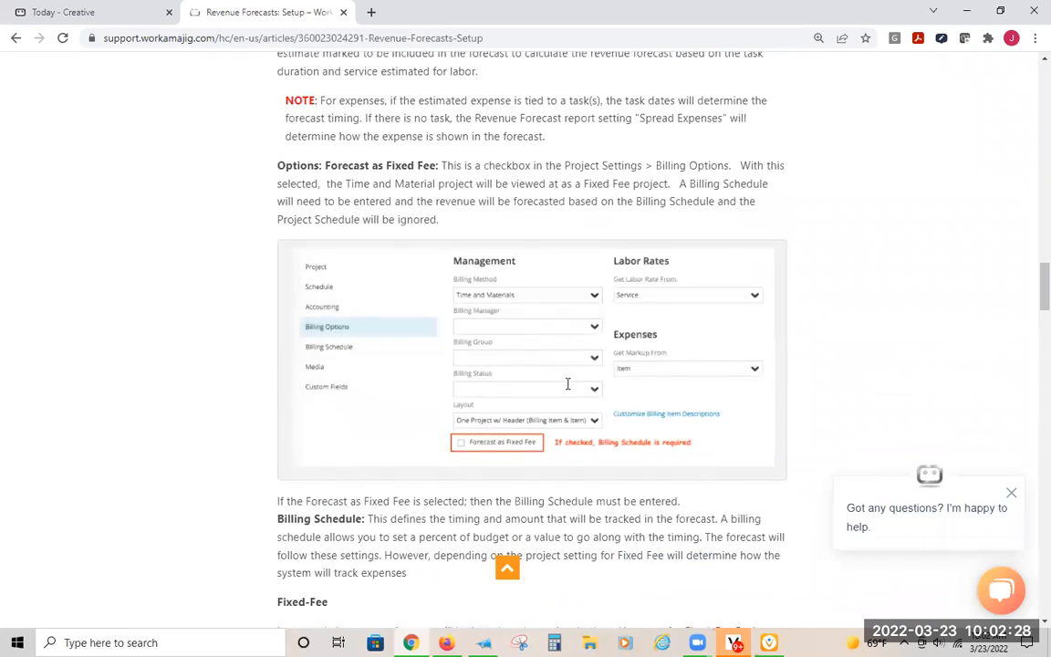
scroll(566, 390, "up", 20)
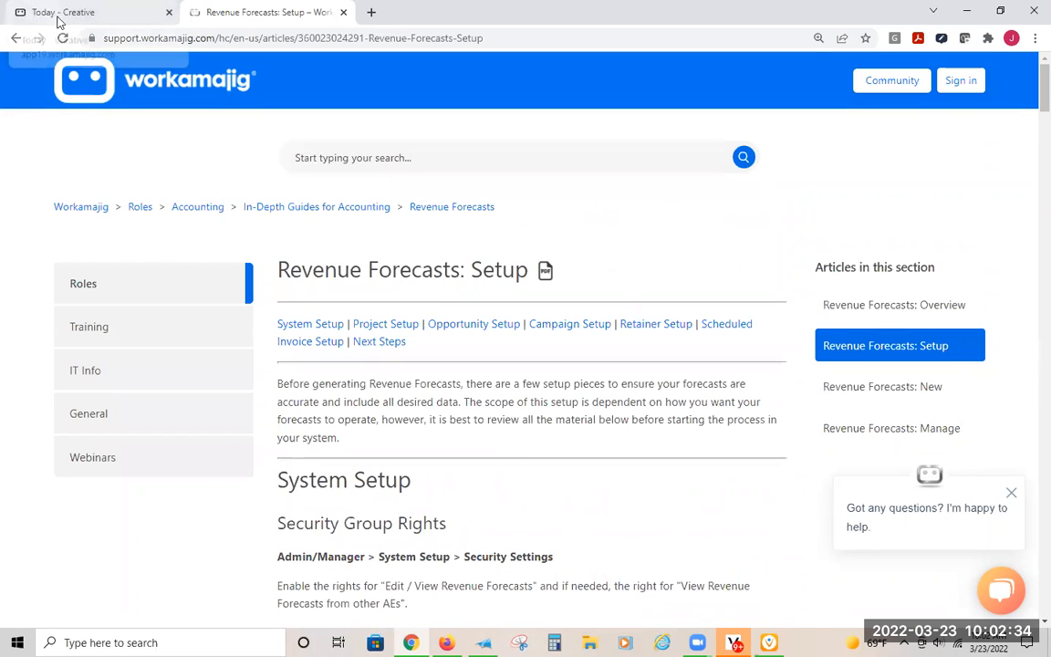
- Switch back to the Workamajig application and open Security Settings from the admin System Setup
left_click(52, 14)
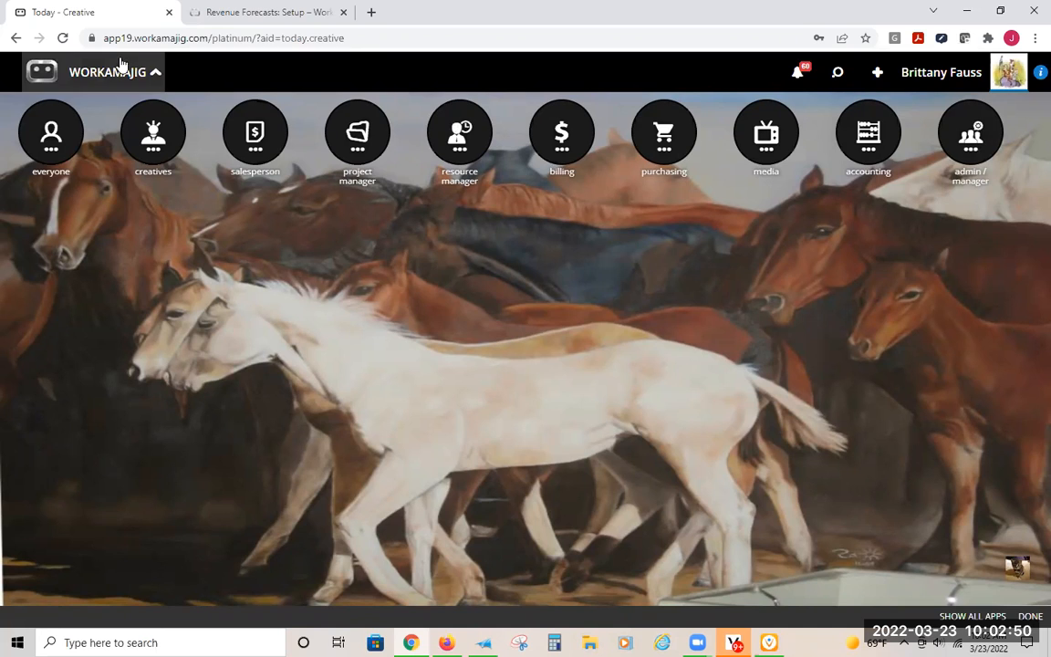
left_click(971, 137)
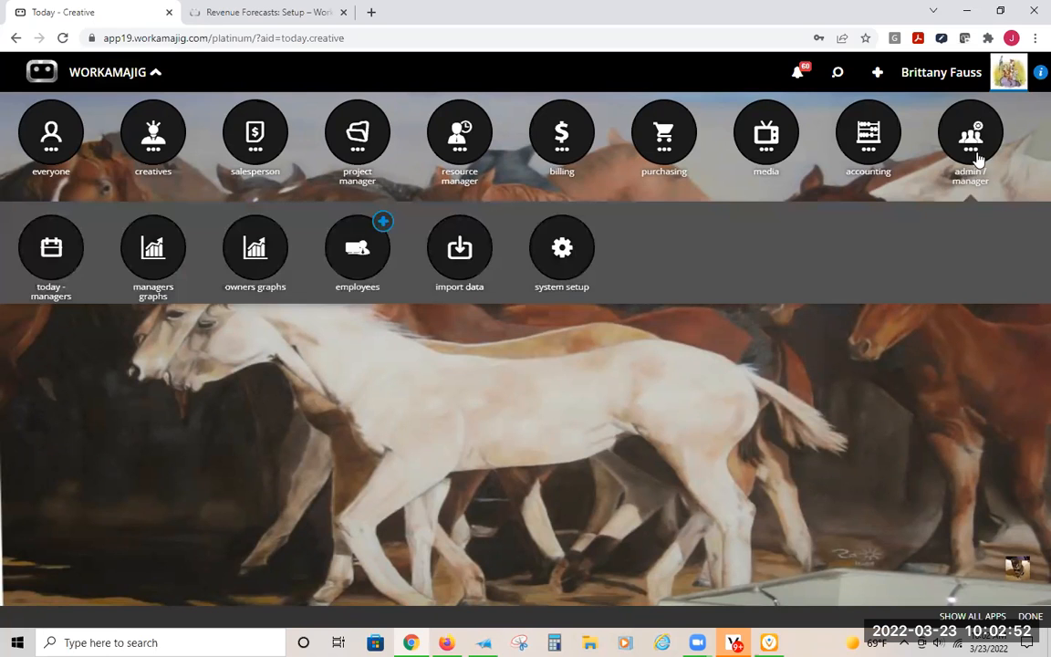
left_click(562, 257)
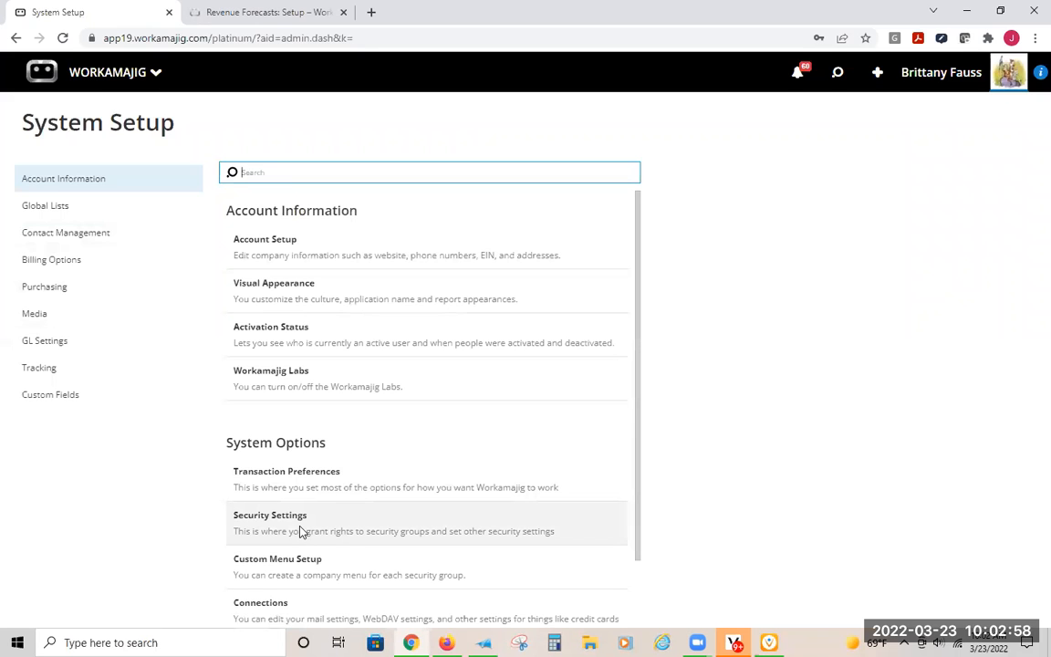
left_click(300, 528)
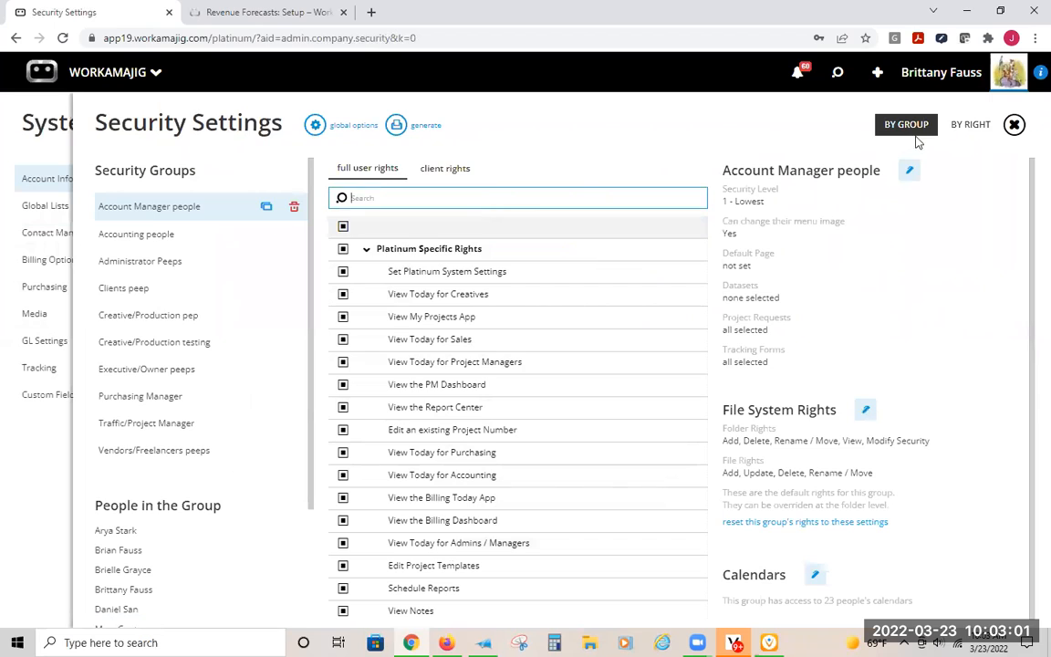
- View security by right, filter for "reven", and check which groups hold the Edit / View Revenue Forecasts and View Revenue Forecasts from other AEs rights
left_click(967, 126)
left_click(365, 169)
type("rever")
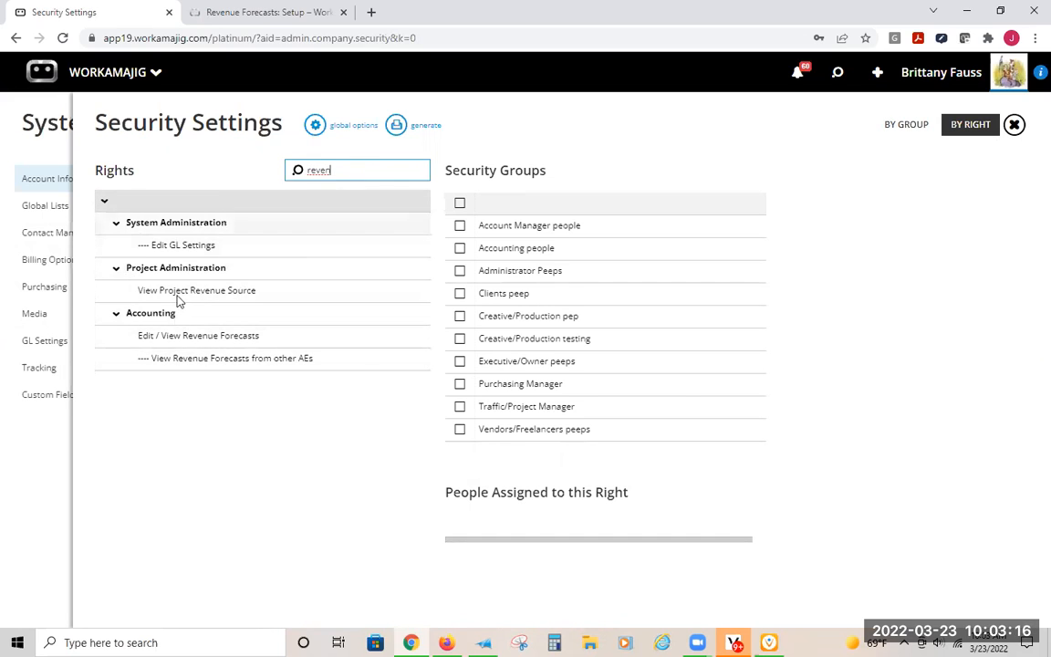
left_click(192, 343)
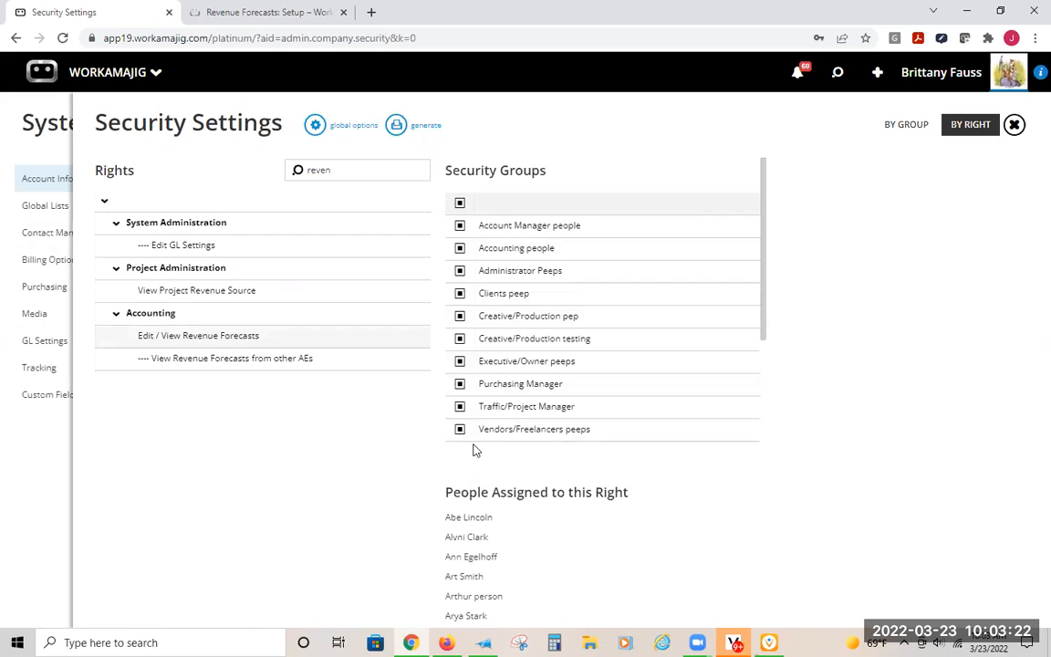
left_click(226, 361)
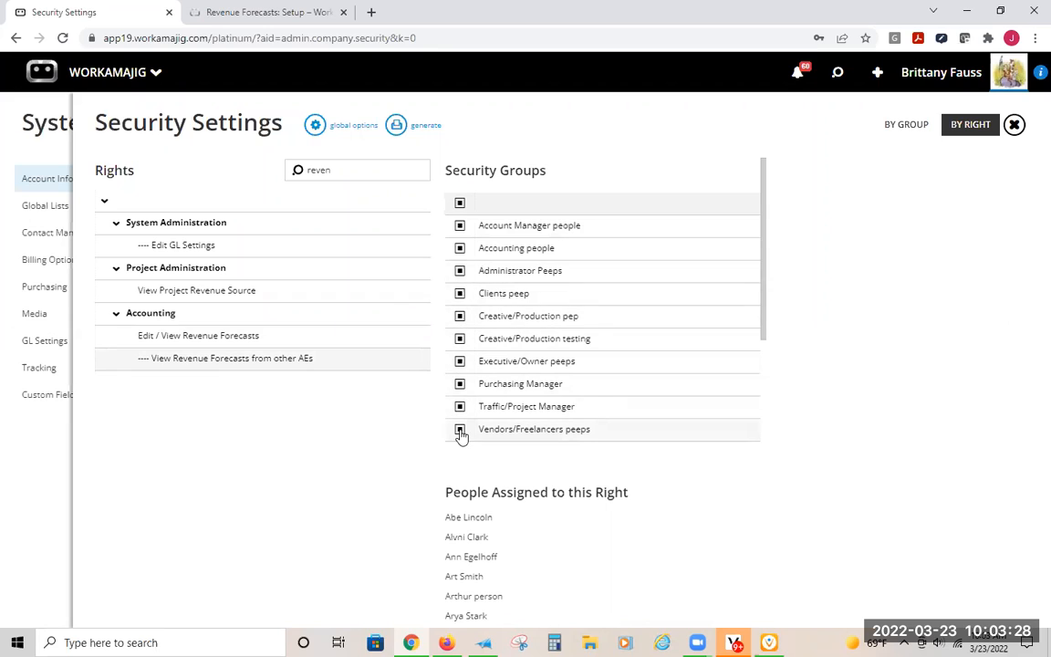
left_click(192, 339)
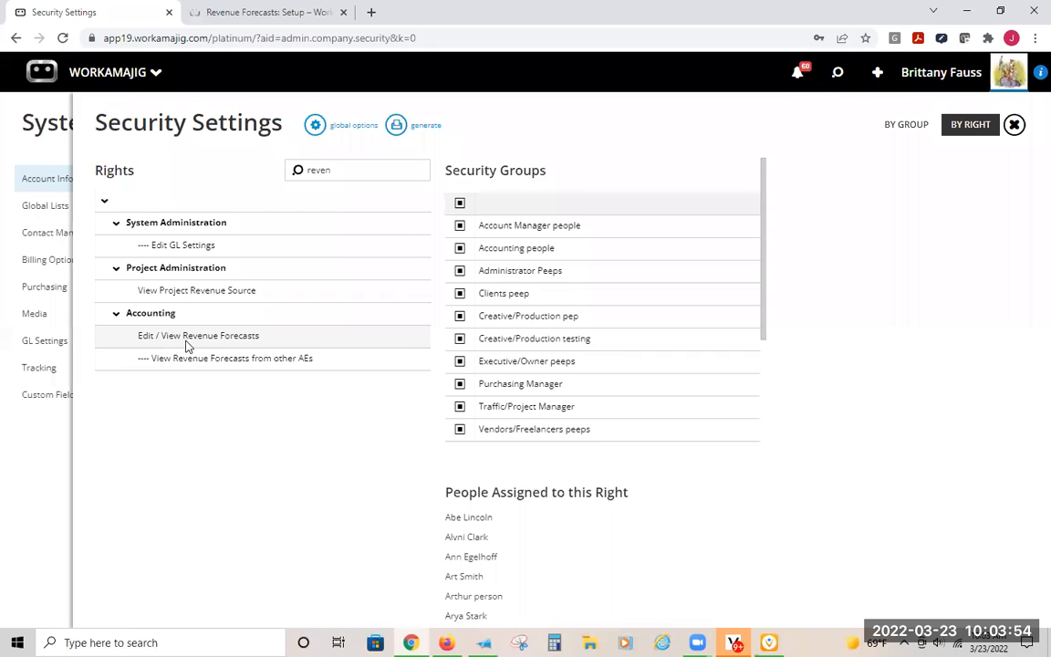
- View security by group and filter the Creative/Production pep group's full user rights for "reven" to inspect its revenue forecast rights
left_click(903, 127)
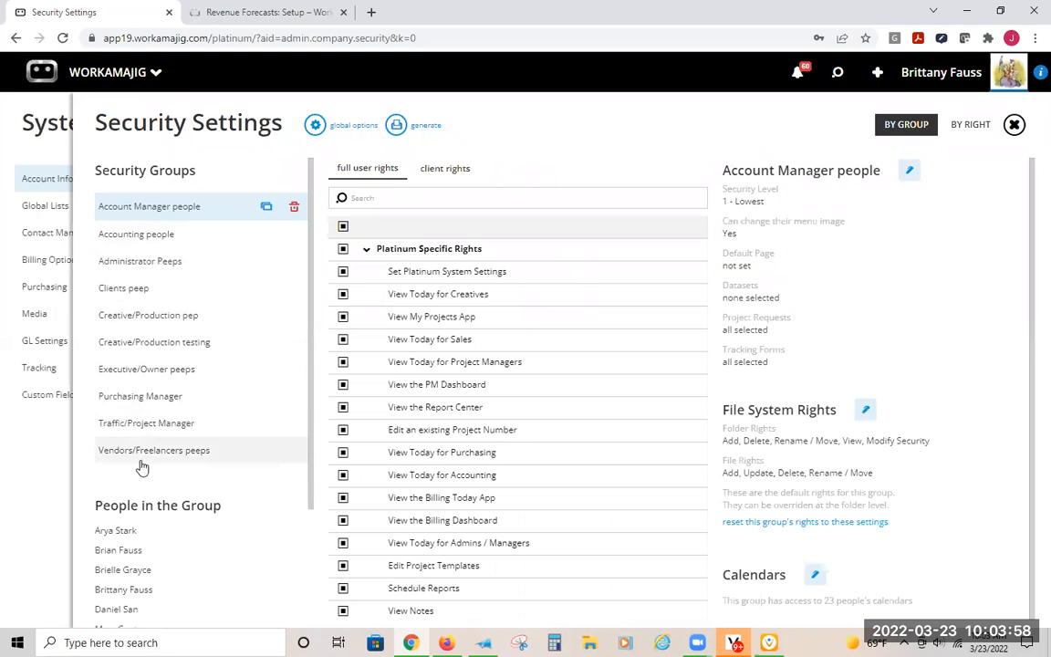
left_click(154, 318)
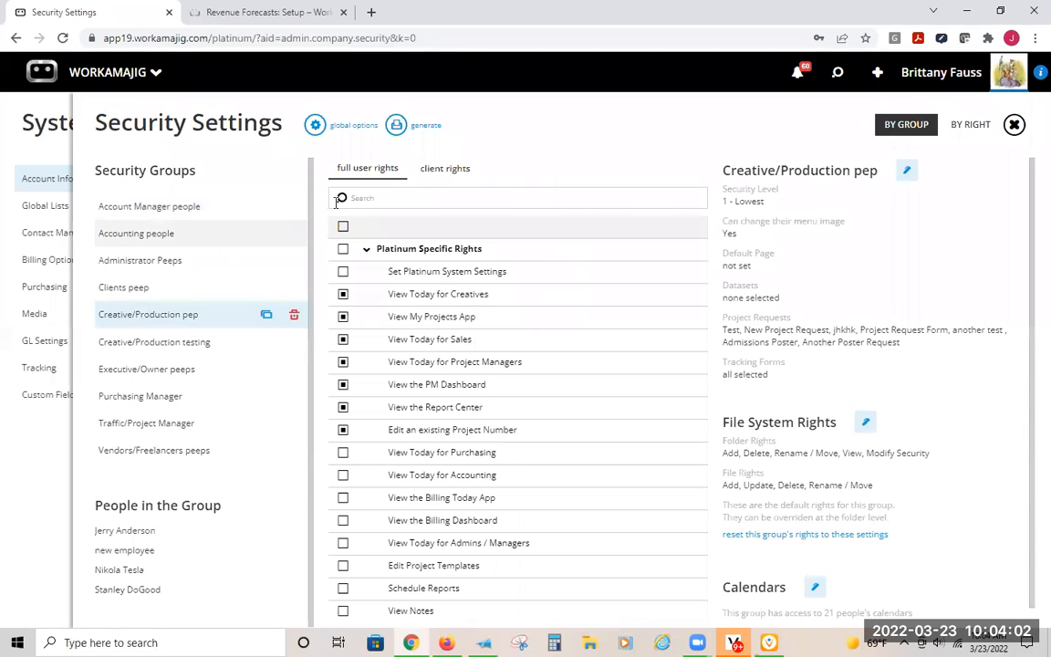
left_click(412, 199)
type("reven")
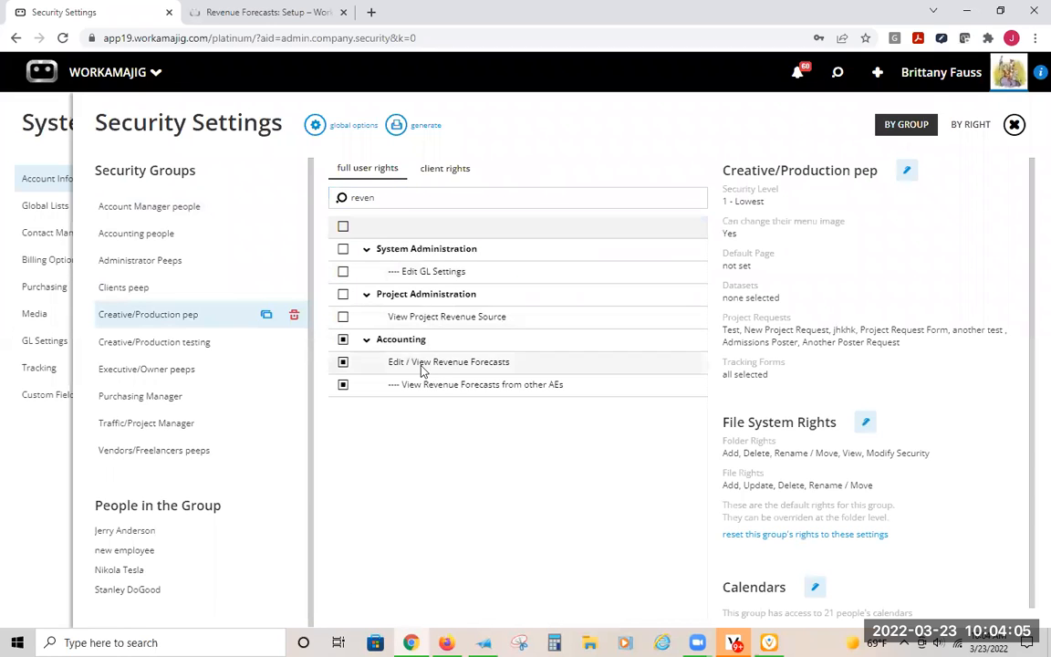
left_click(423, 368)
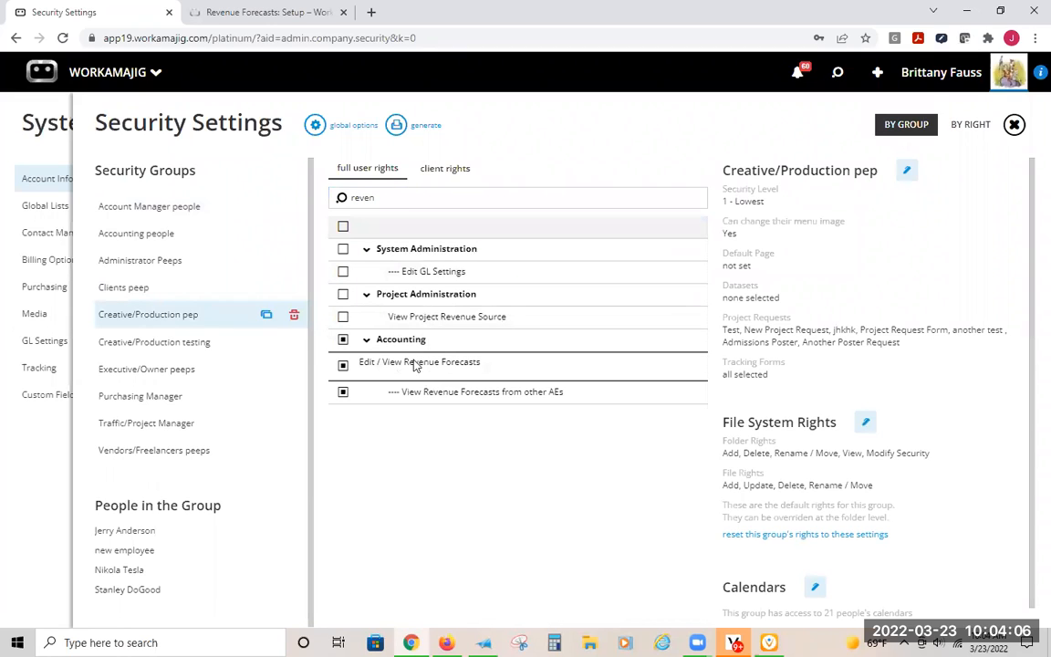
- Look through the Creative/Production testing, Purchasing Manager and Vendors/Freelancers peeps groups, then return to the by-right view of Edit / View Revenue Forecasts
left_click(173, 342)
left_click(162, 395)
left_click(164, 452)
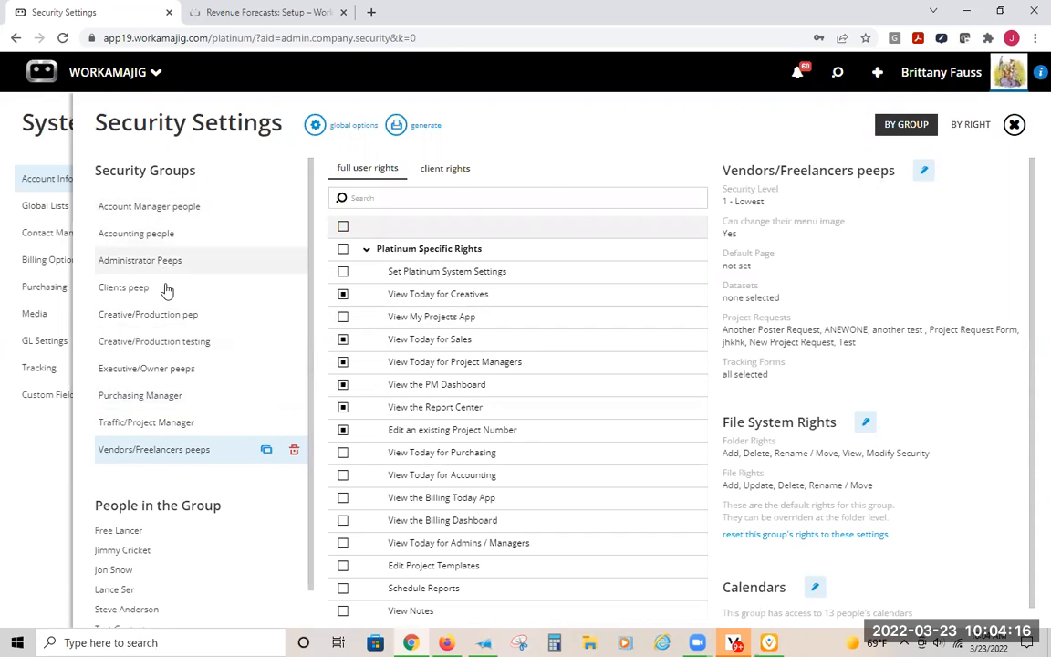
left_click(971, 127)
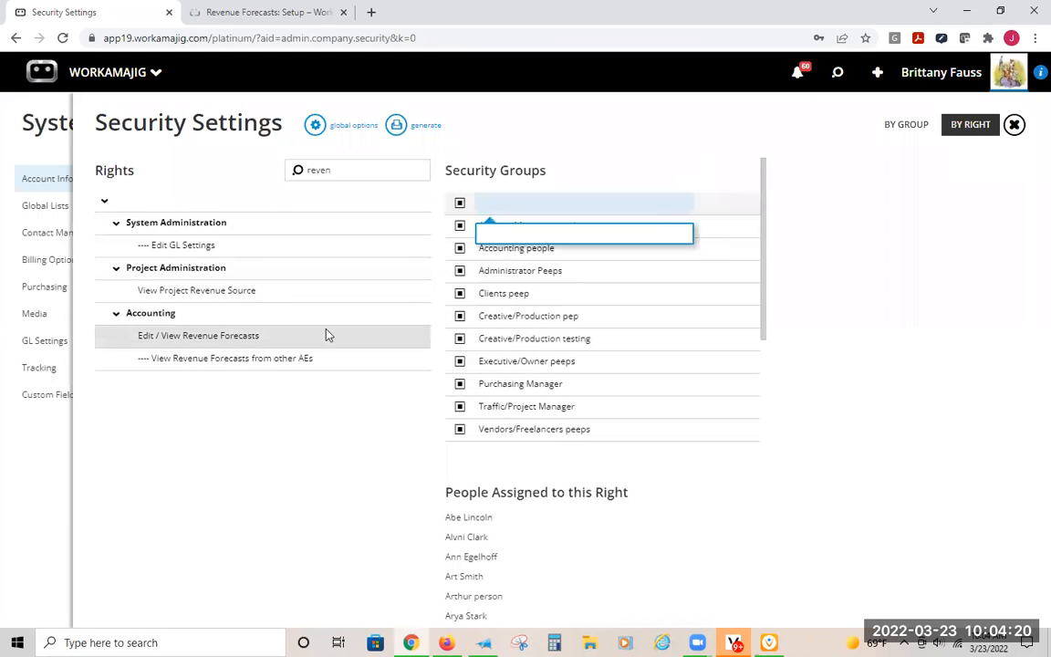
left_click(204, 341)
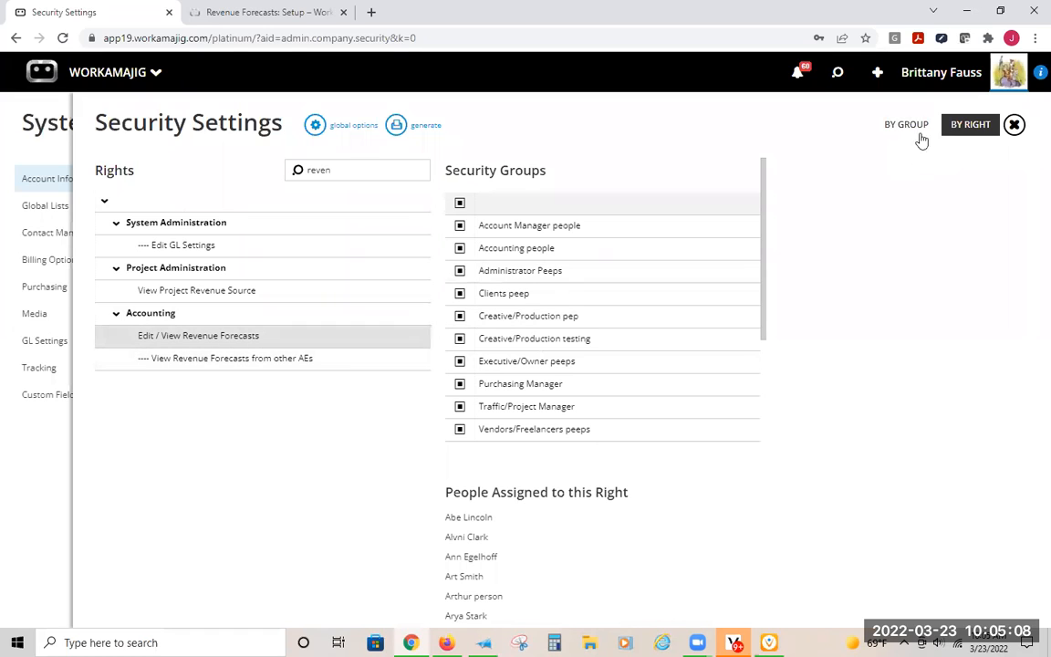
- Leave Security Settings, open the Project Status Codes global list, and review which statuses are included in the forecast
left_click(37, 139)
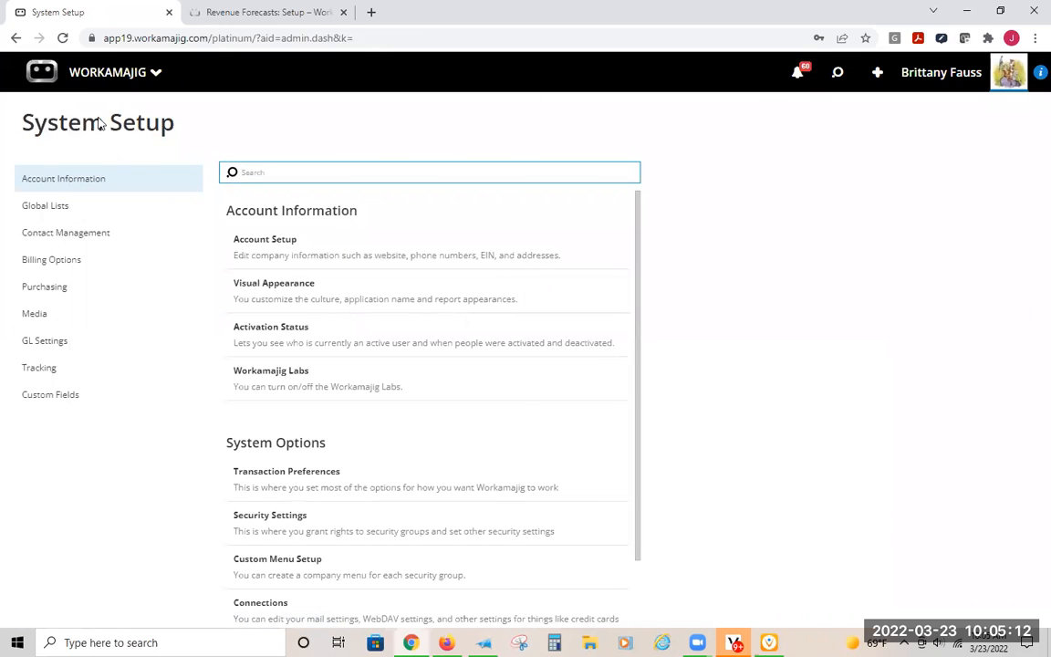
left_click(50, 218)
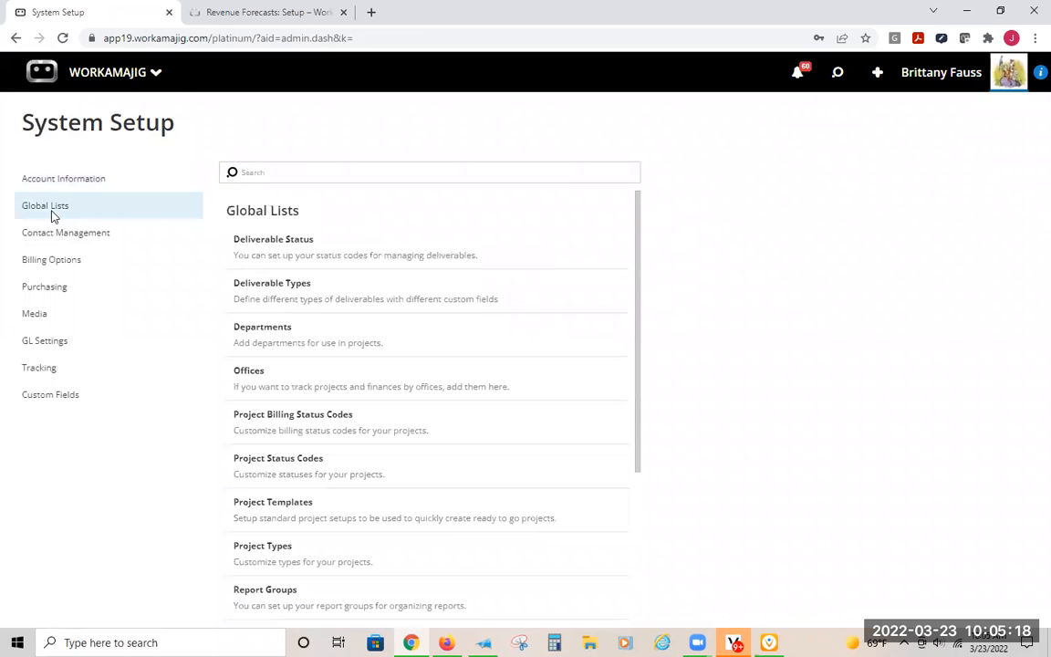
left_click(344, 469)
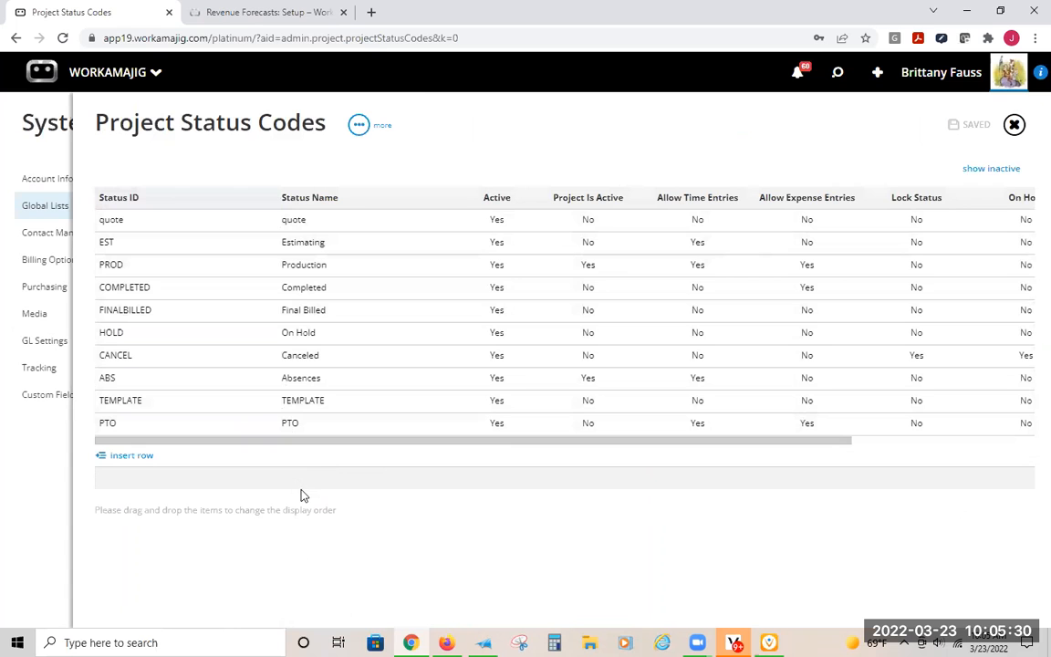
left_click_drag(435, 442, 669, 462)
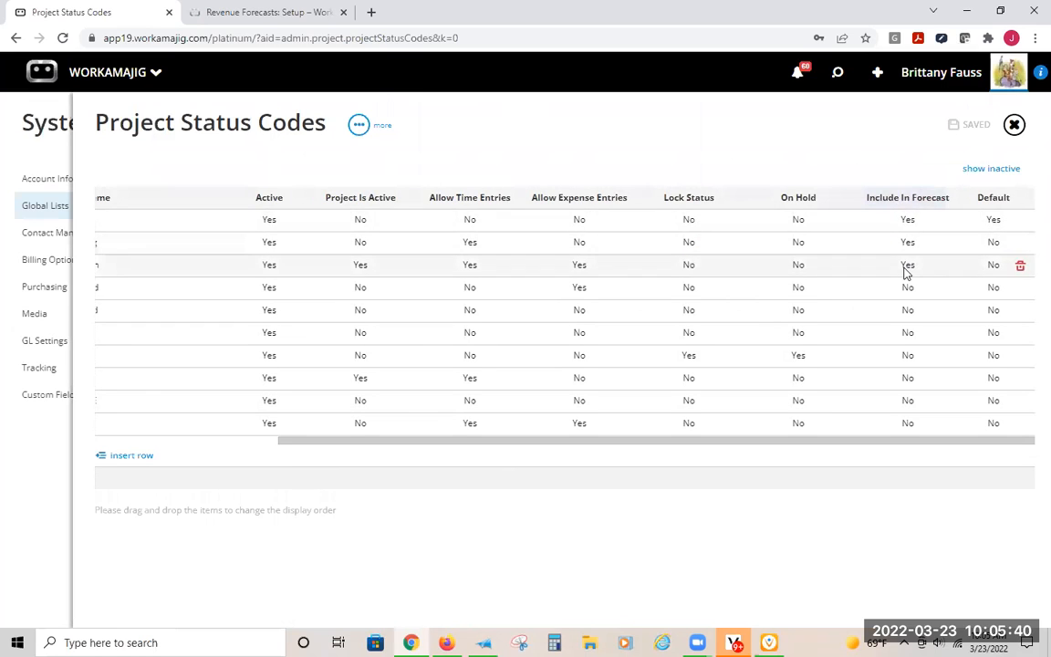
left_click_drag(826, 441, 356, 473)
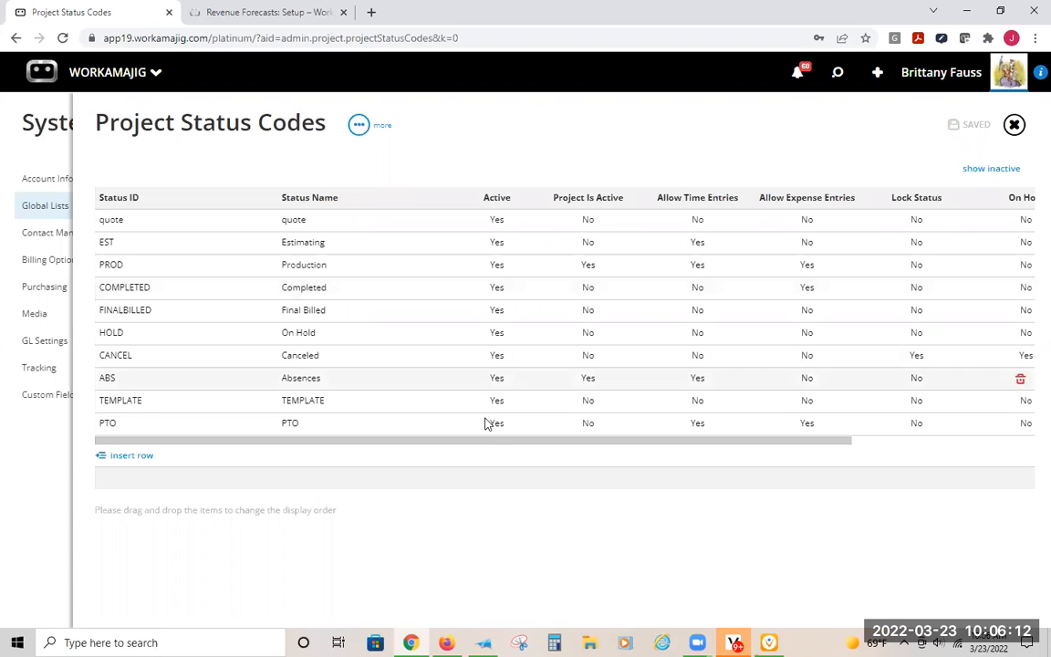
left_click_drag(496, 442, 847, 444)
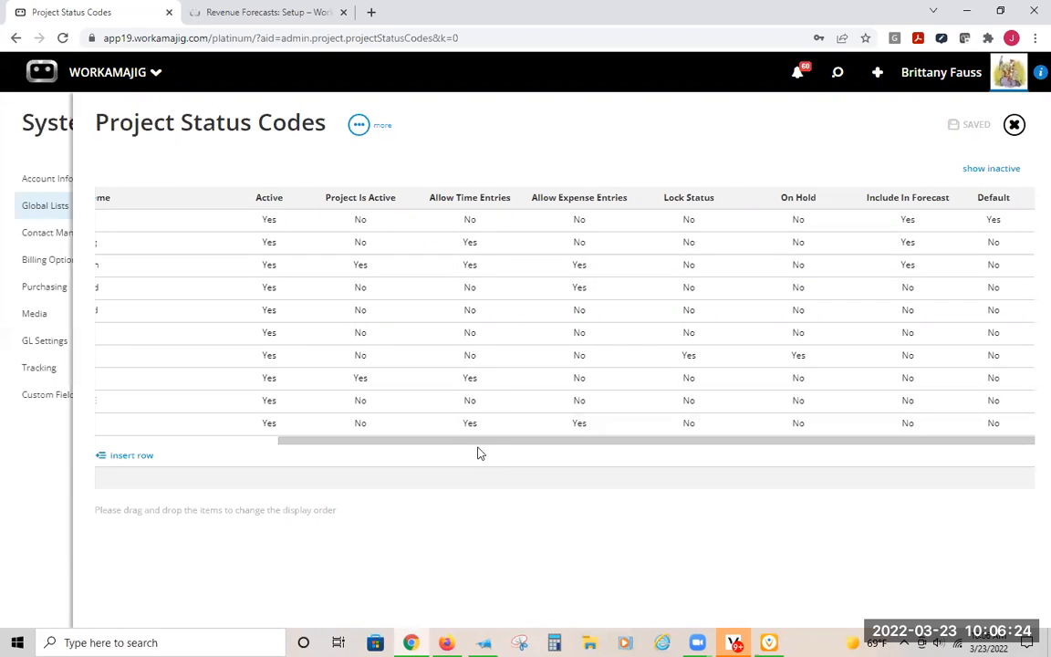
- Leave Project Status Codes, switch to the documentation, and review the Revenue Forecasts: Overview article's lists of included data and transaction classifications
left_click_drag(370, 441, 187, 454)
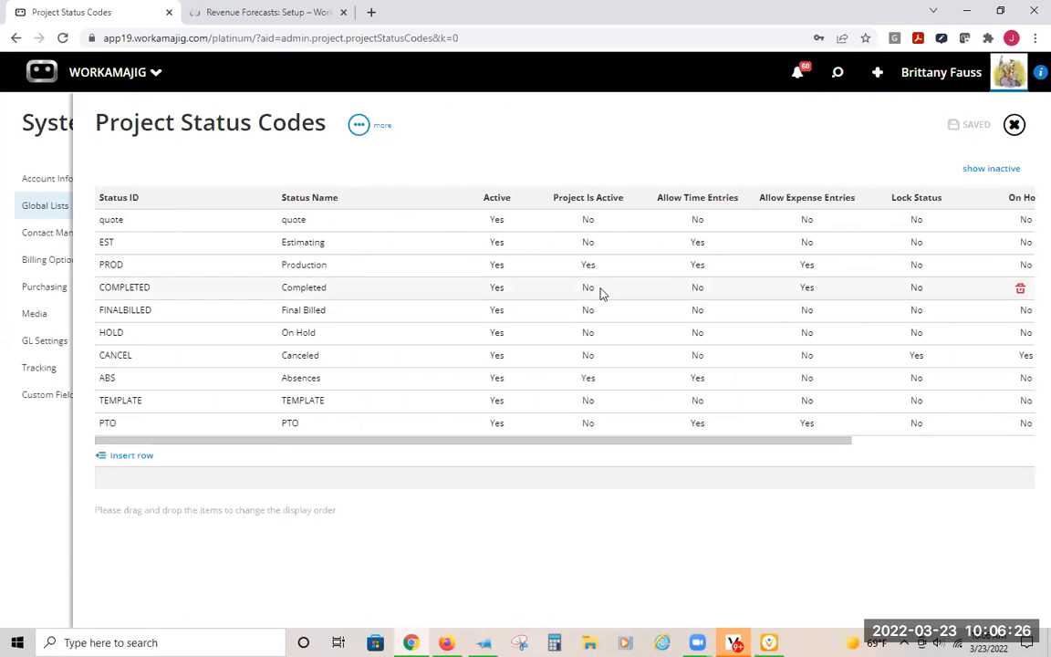
left_click(41, 131)
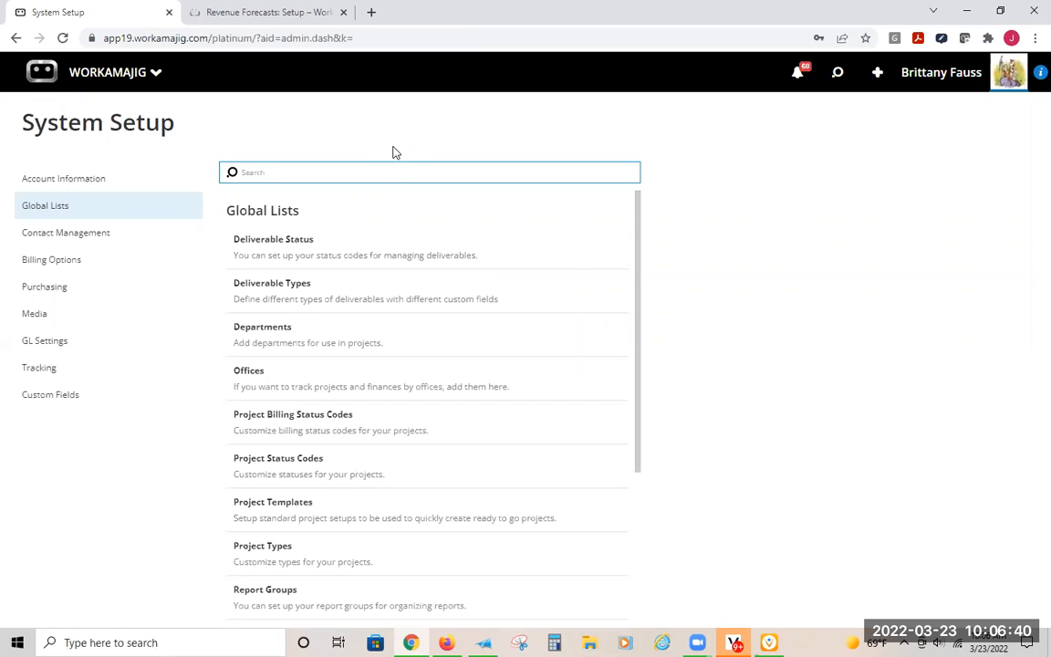
left_click(265, 17)
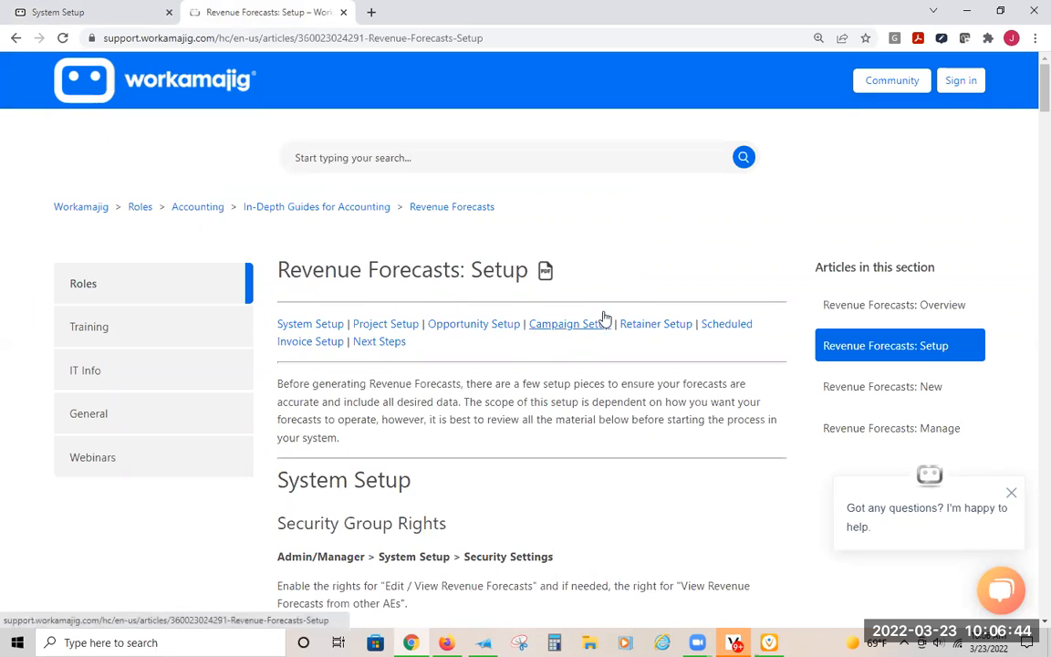
left_click(861, 308)
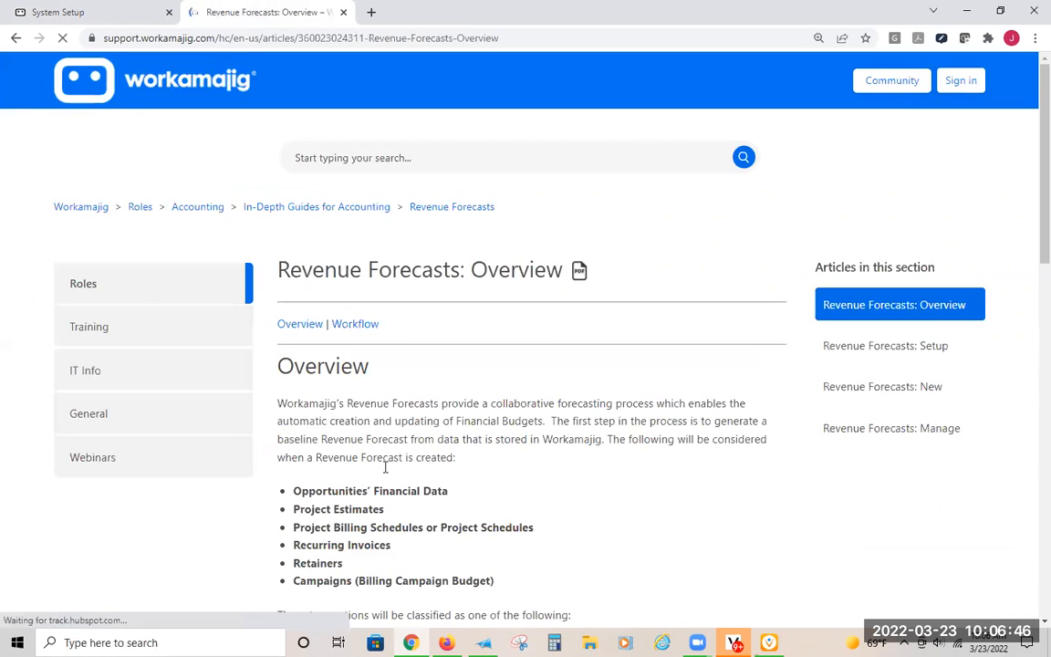
scroll(402, 494, "down", 1)
scroll(399, 494, "down", 1)
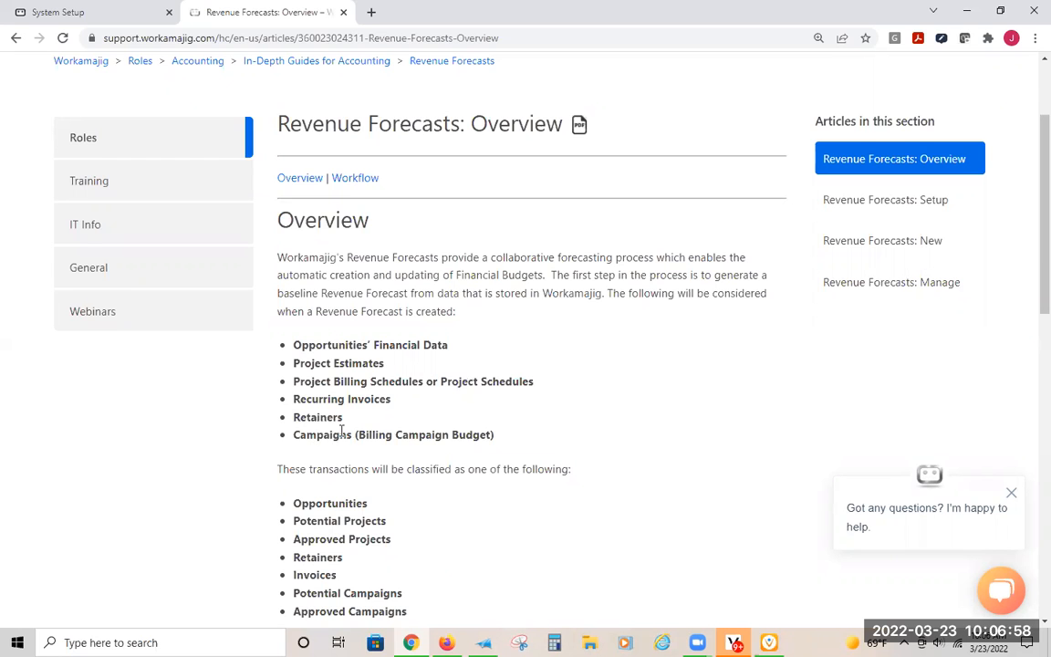
scroll(342, 429, "down", 3)
scroll(385, 388, "up", 3)
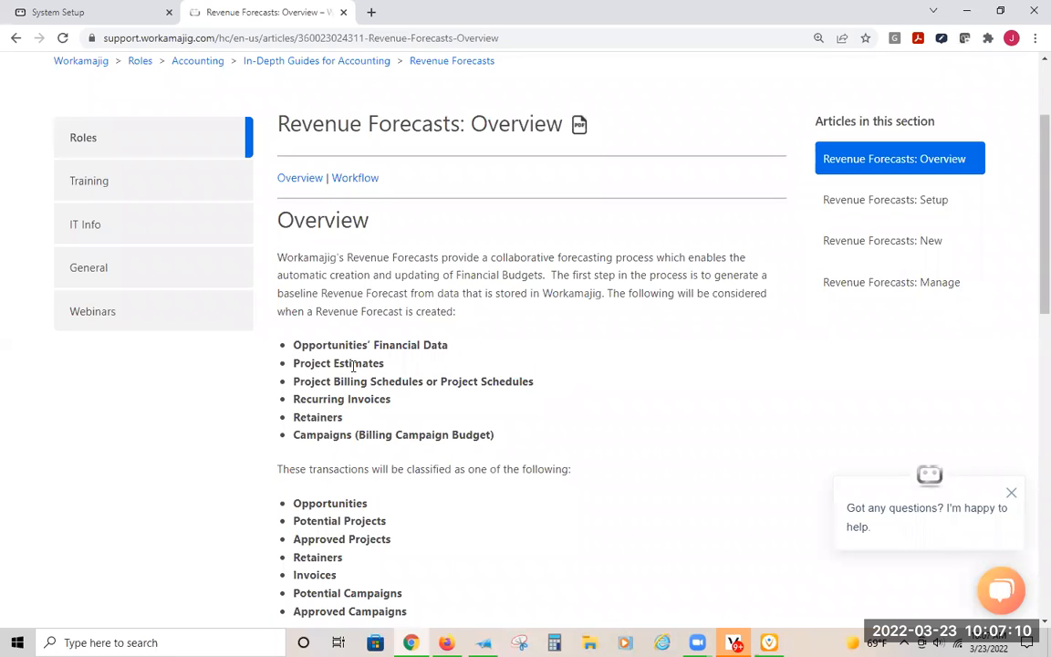
- Switch back to Workamajig, go to Today - Accounting, and list all revenue forecasts without search criteria
left_click(91, 13)
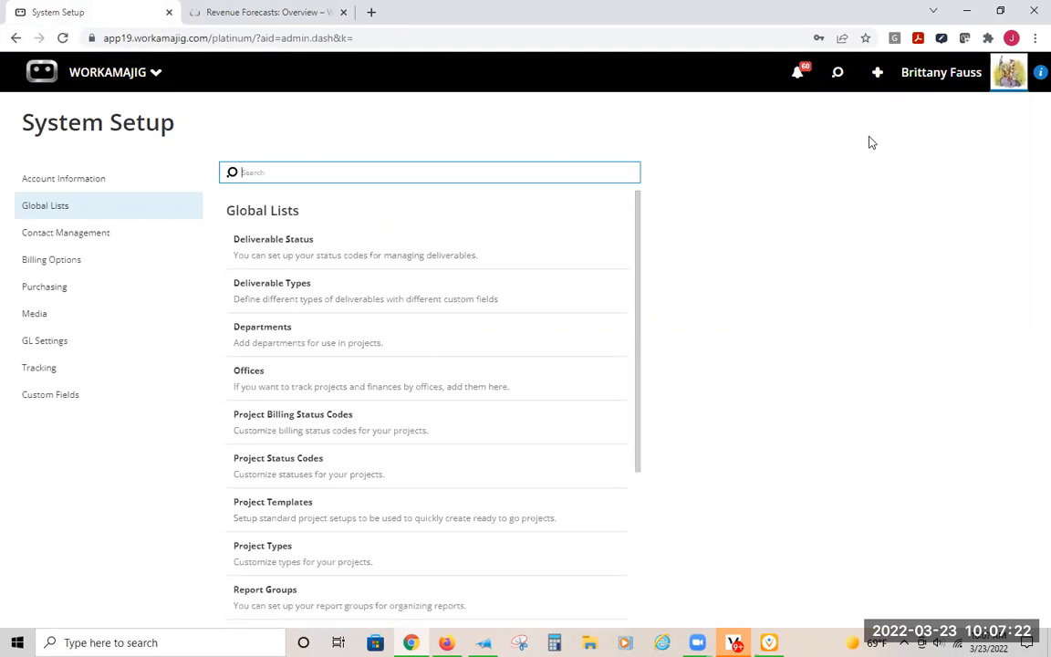
left_click(120, 73)
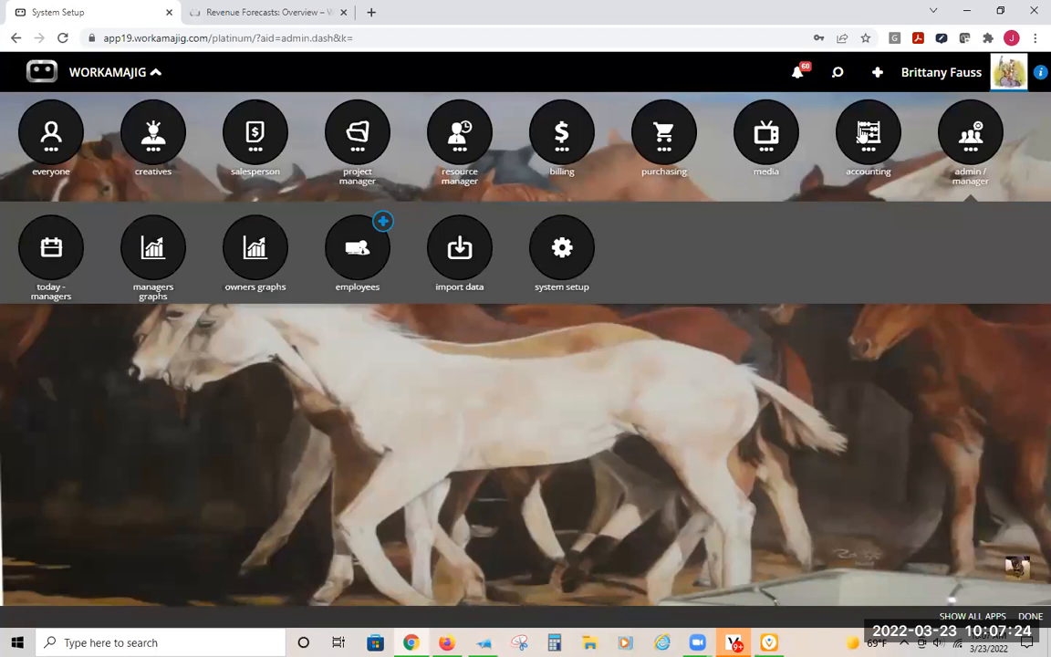
left_click(861, 135)
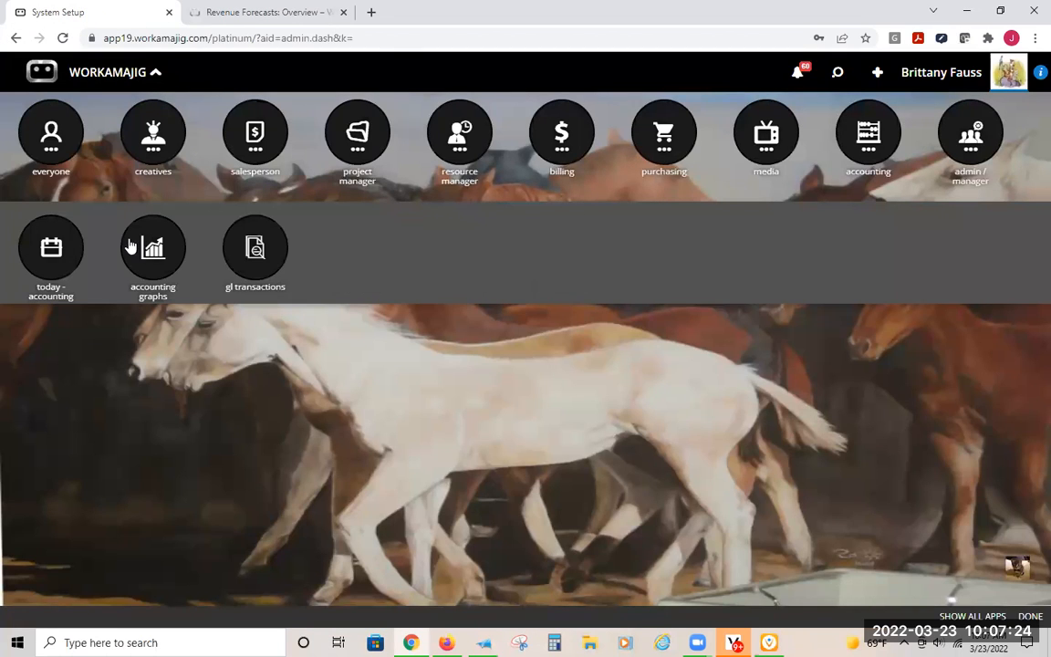
left_click(50, 262)
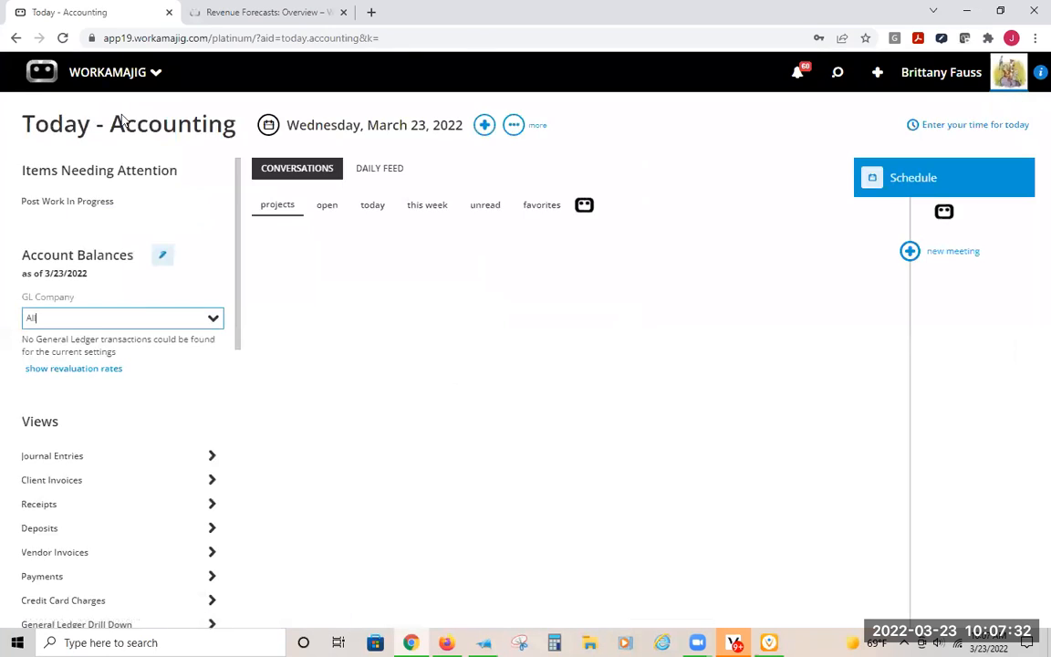
scroll(212, 170, "down", 5)
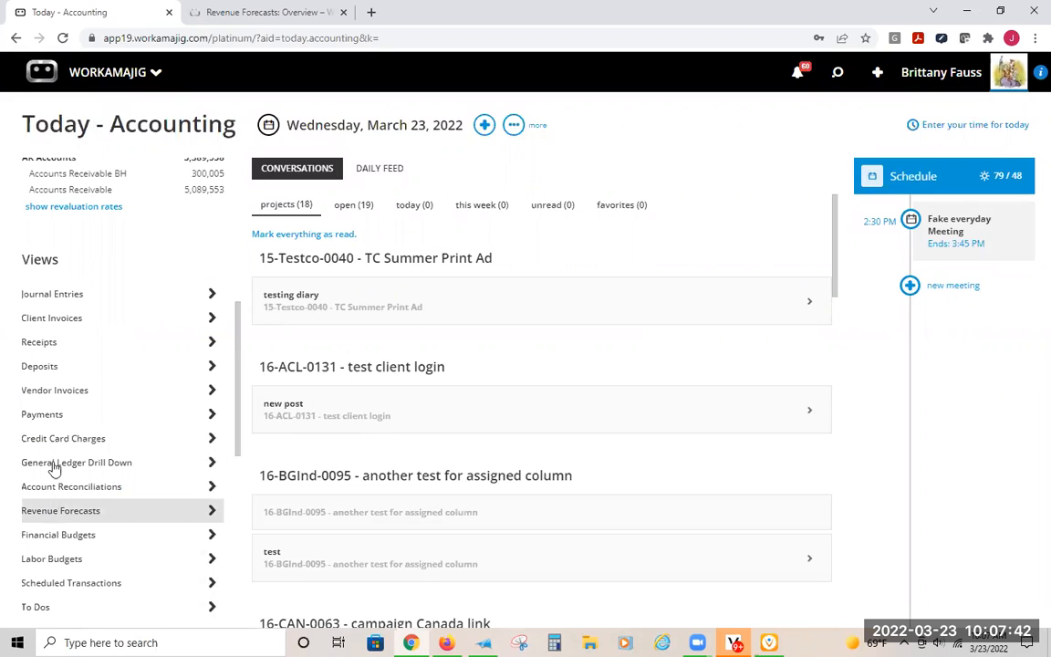
left_click(77, 516)
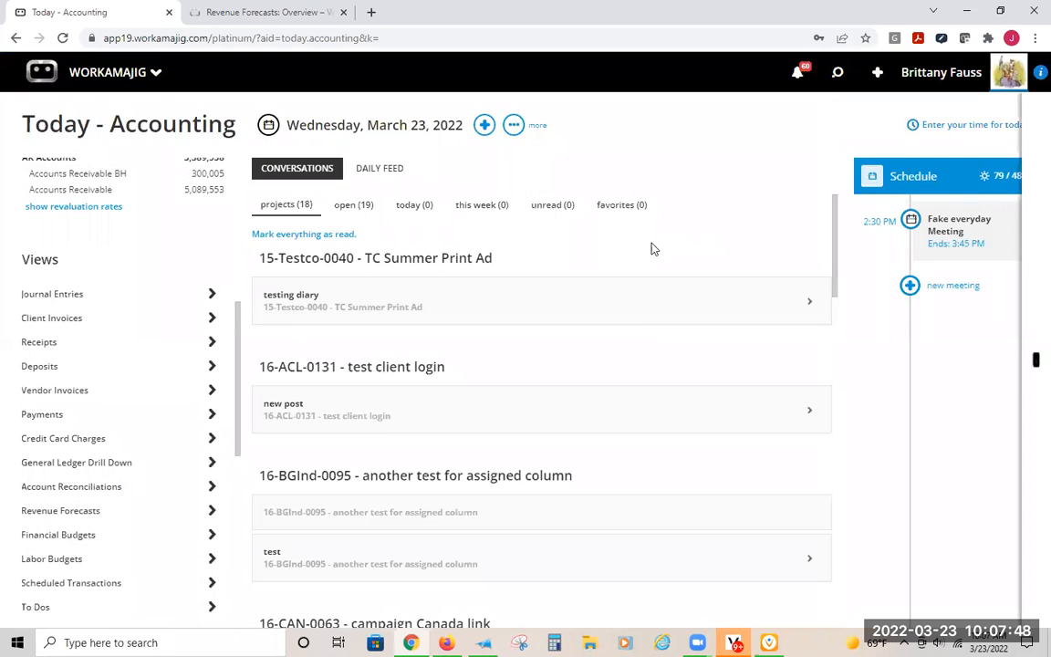
left_click(879, 306)
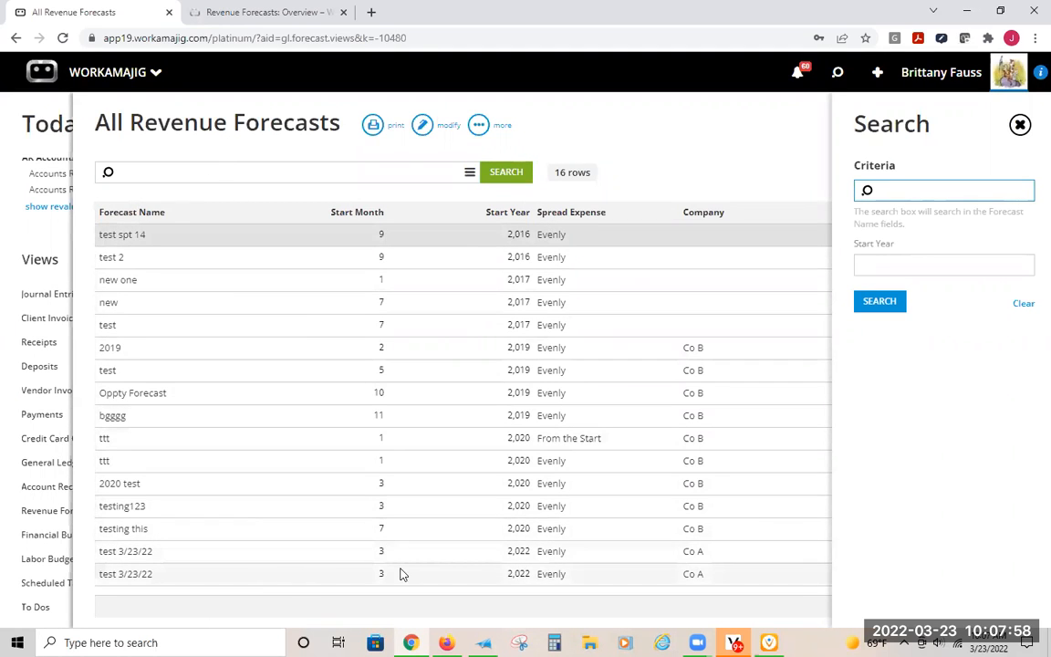
- Open the last test 3/23/22 forecast, look through its project, opportunity and retainer lines, and return to Today - Accounting
left_click(442, 572)
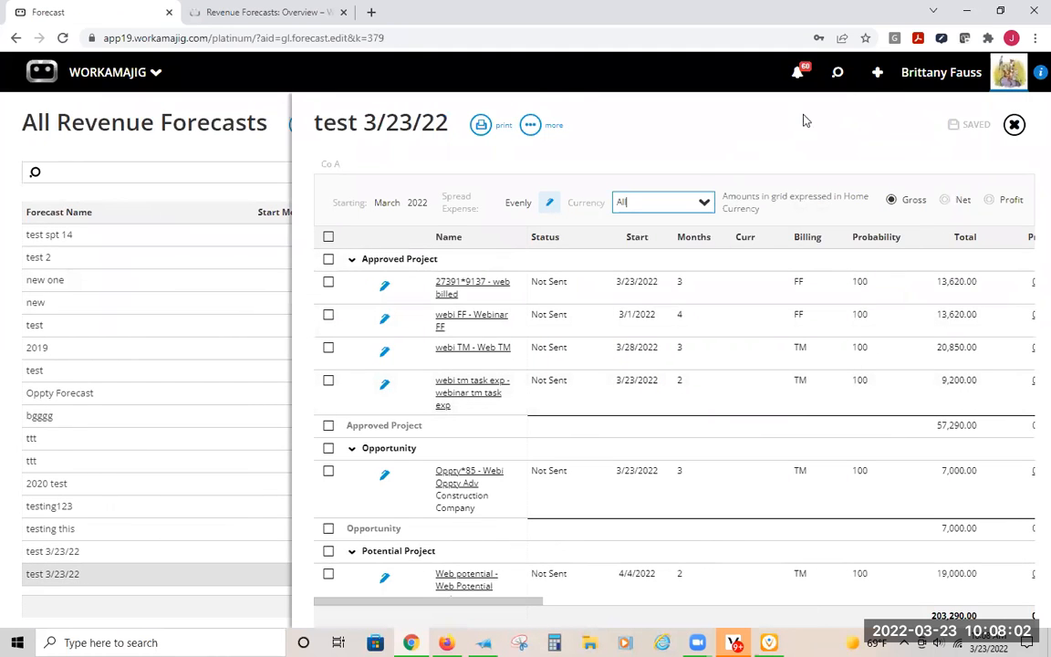
scroll(652, 270, "down", 3)
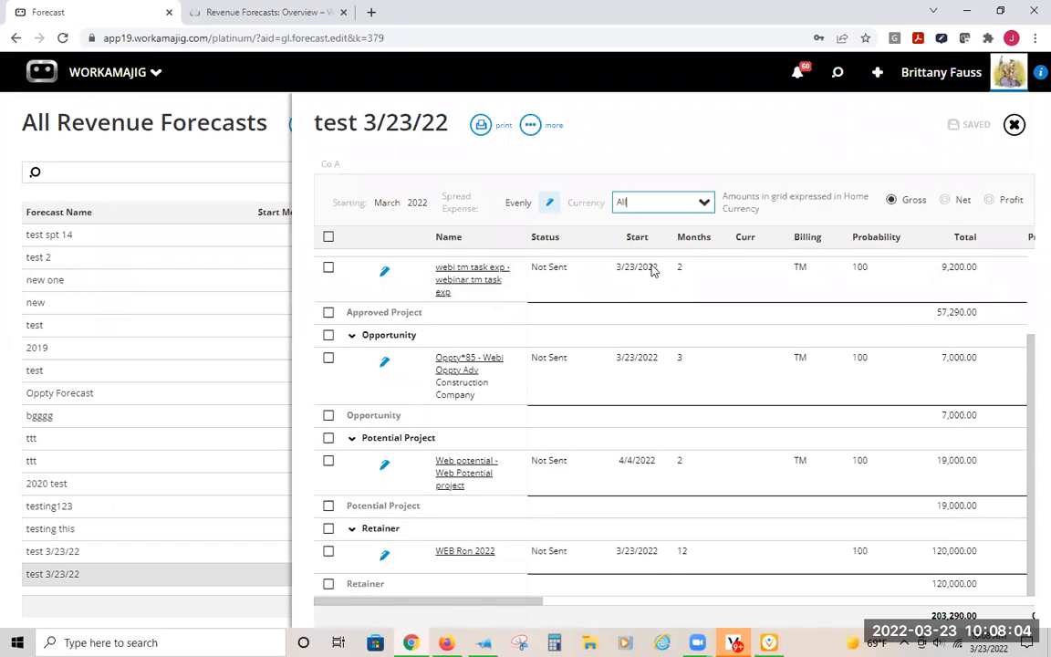
scroll(577, 402, "up", 3)
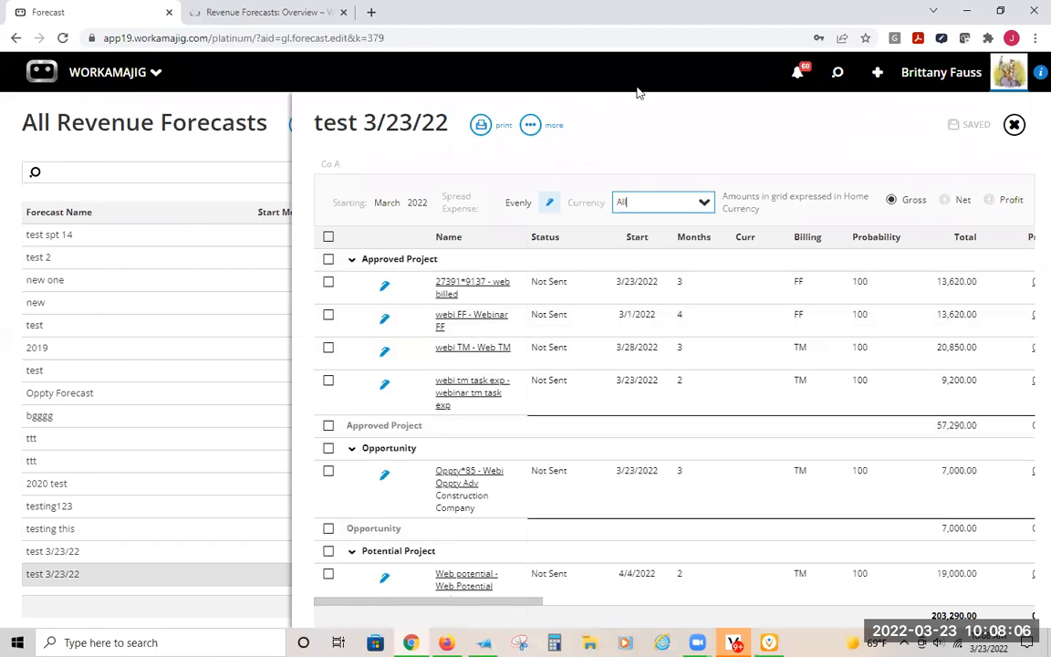
left_click(235, 126)
left_click(22, 130)
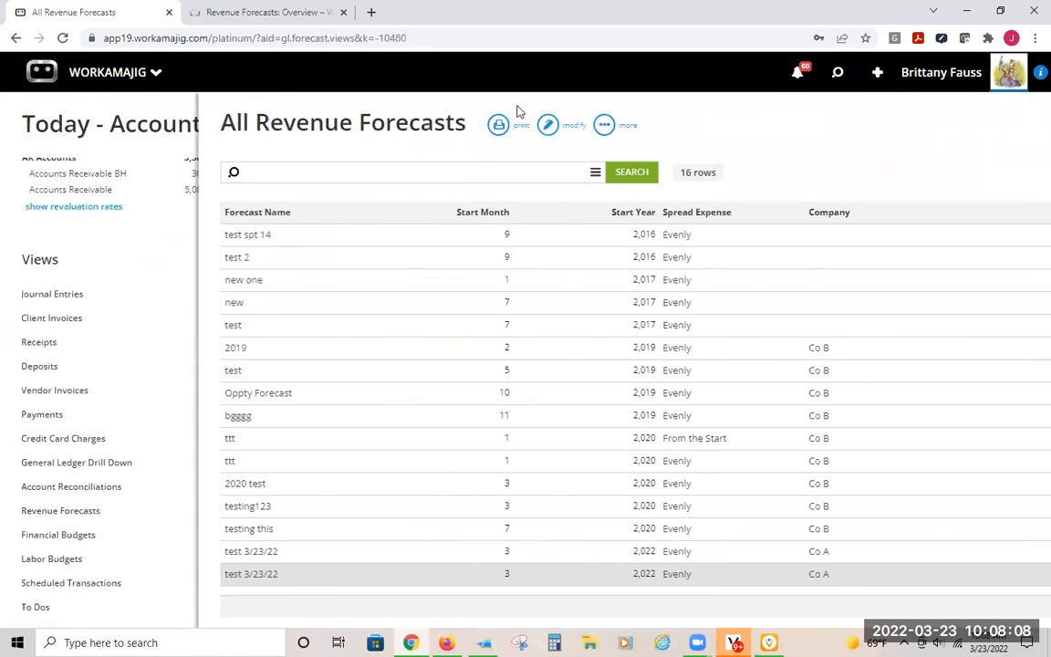
- Find Revenue Forecasts among the views in the global search and open All Revenue Forecasts
left_click(832, 77)
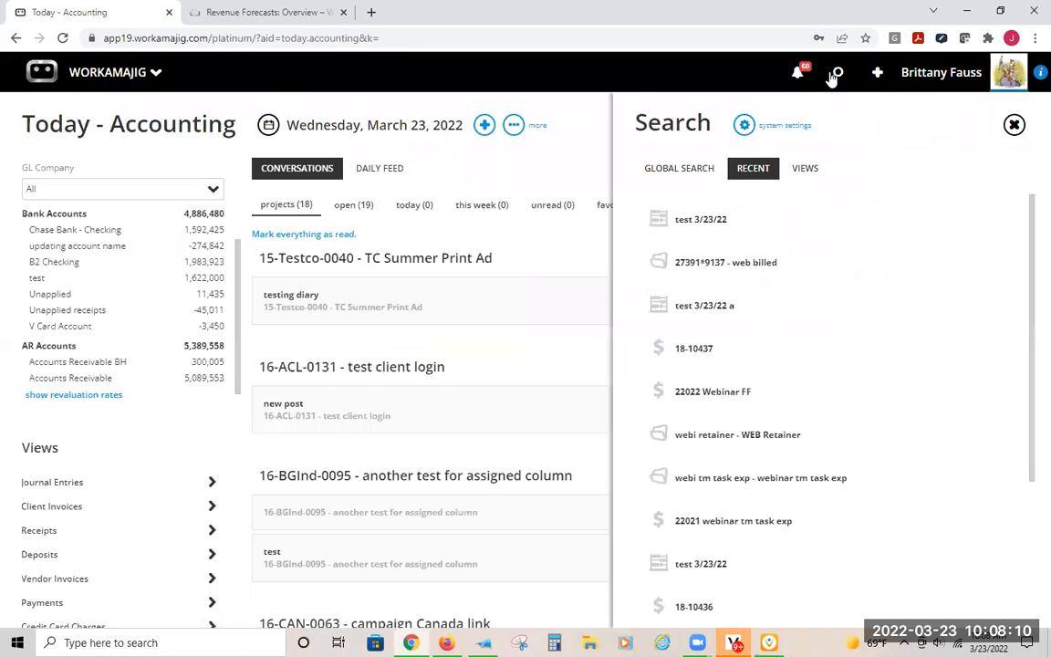
left_click(808, 169)
scroll(719, 383, "down", 9)
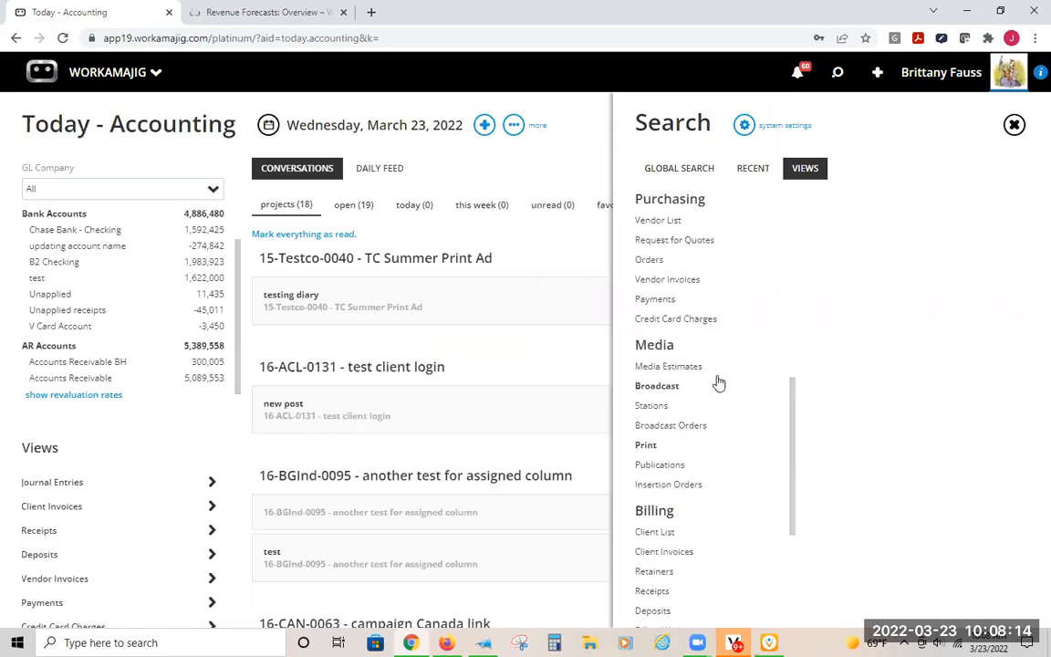
left_click(694, 463)
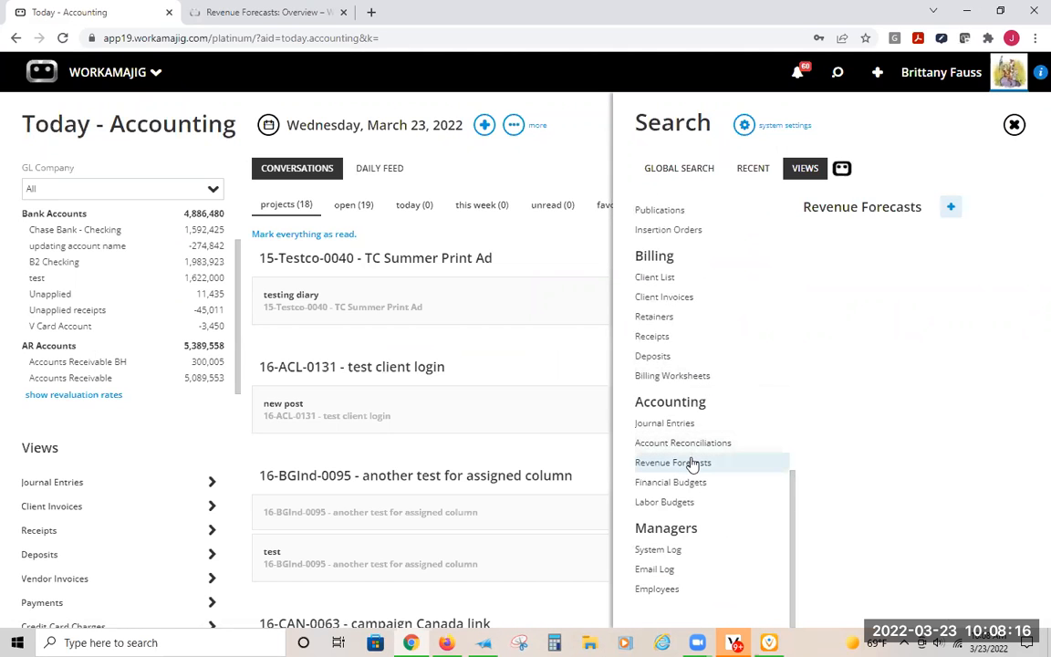
left_click(878, 230)
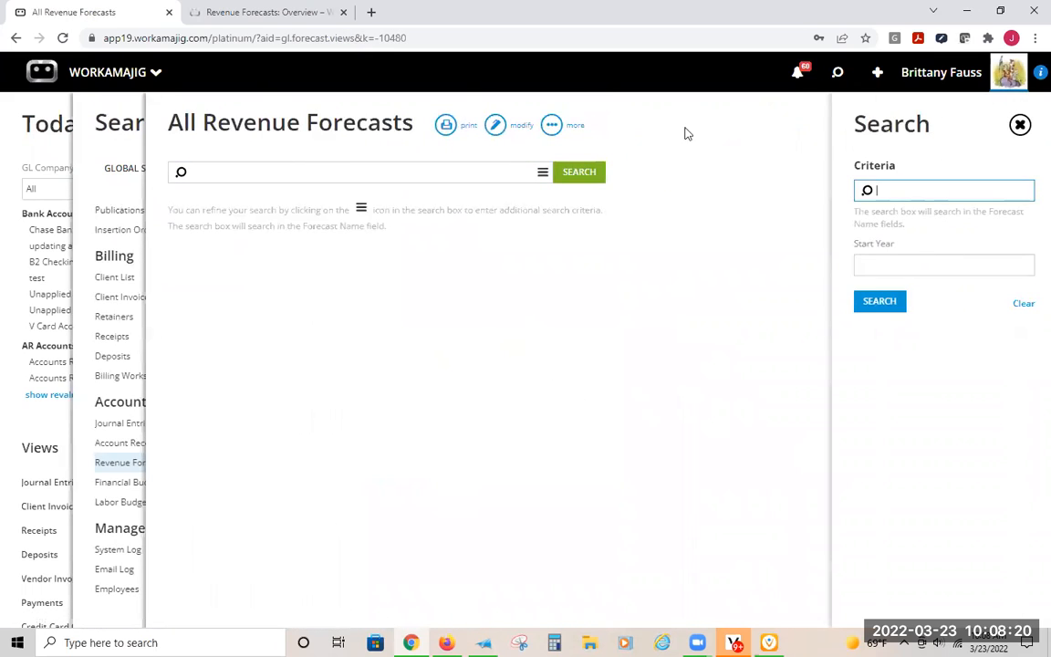
- Search the revenue forecasts by name for "test" and return to Today - Accounting
left_click(877, 264)
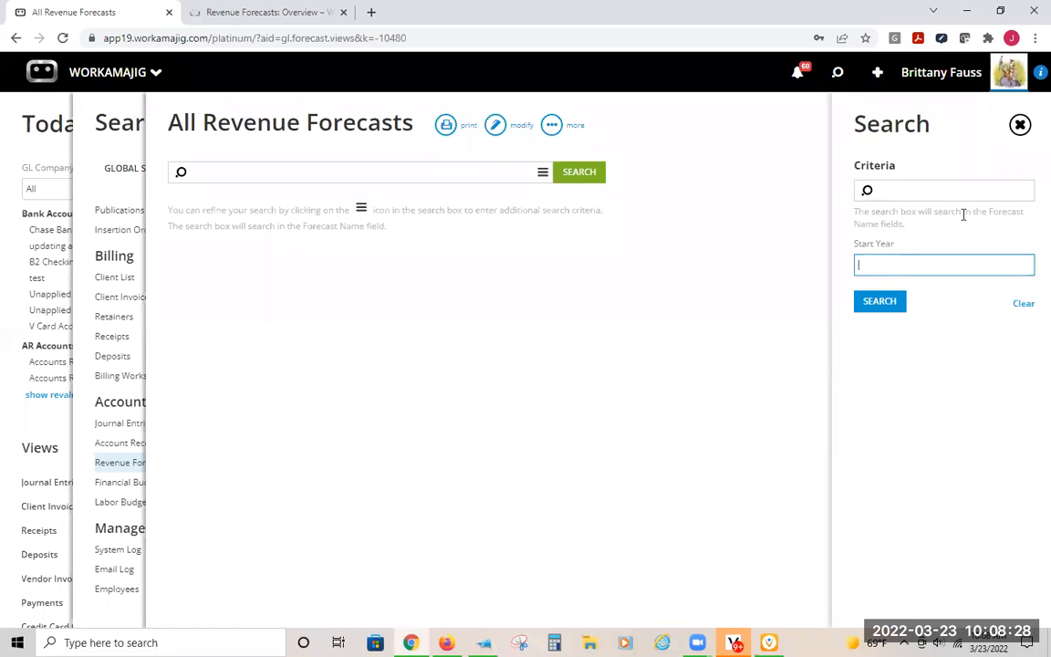
left_click_drag(982, 212, 904, 216)
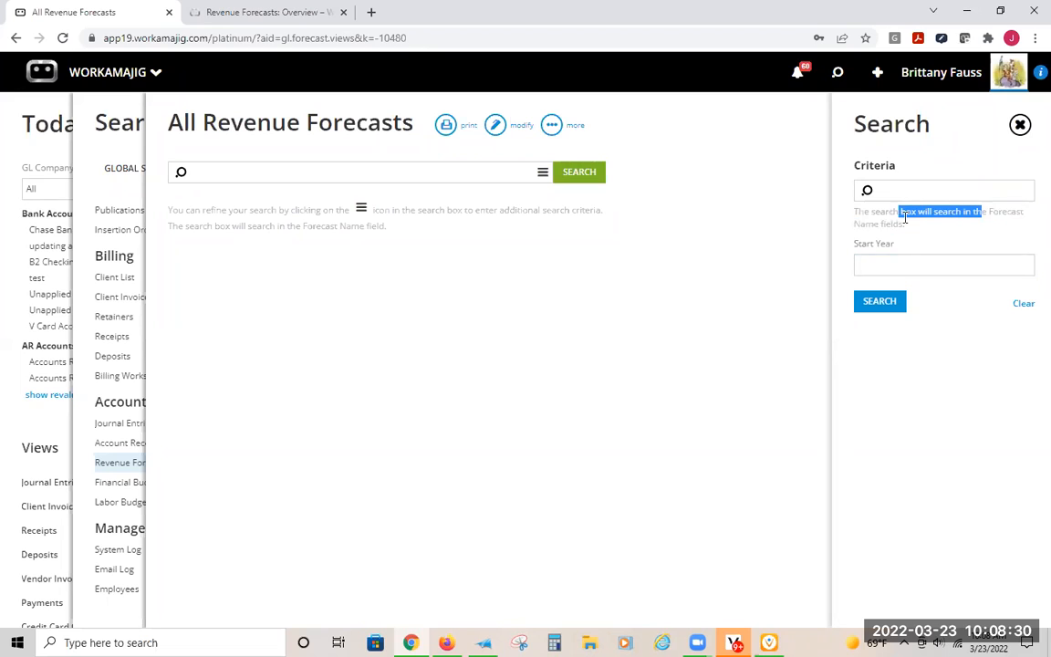
left_click(894, 189)
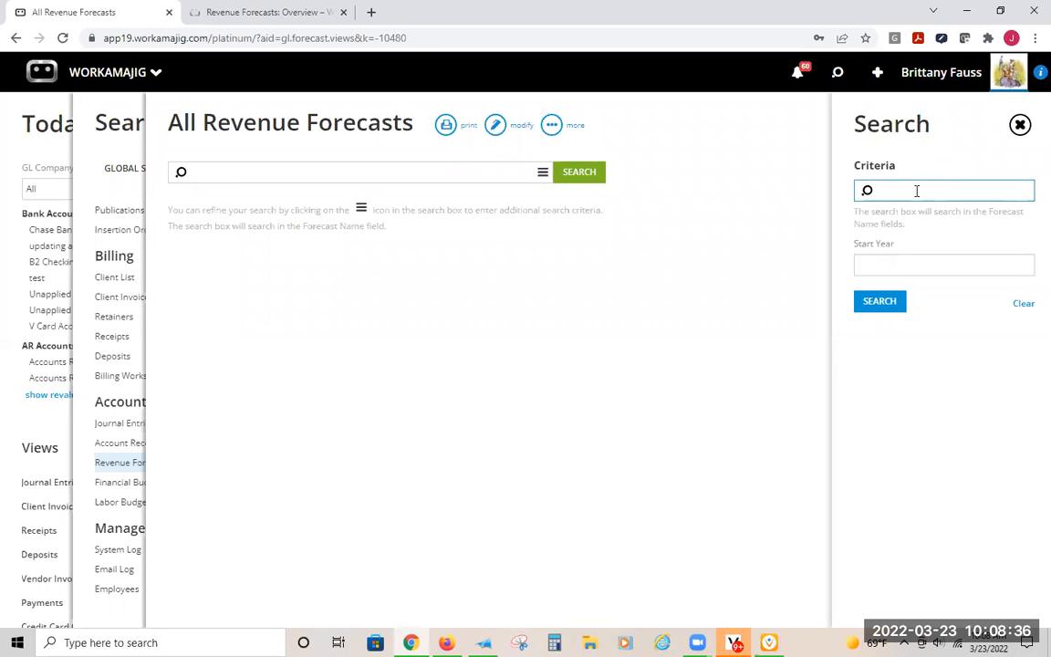
type("test")
left_click(865, 307)
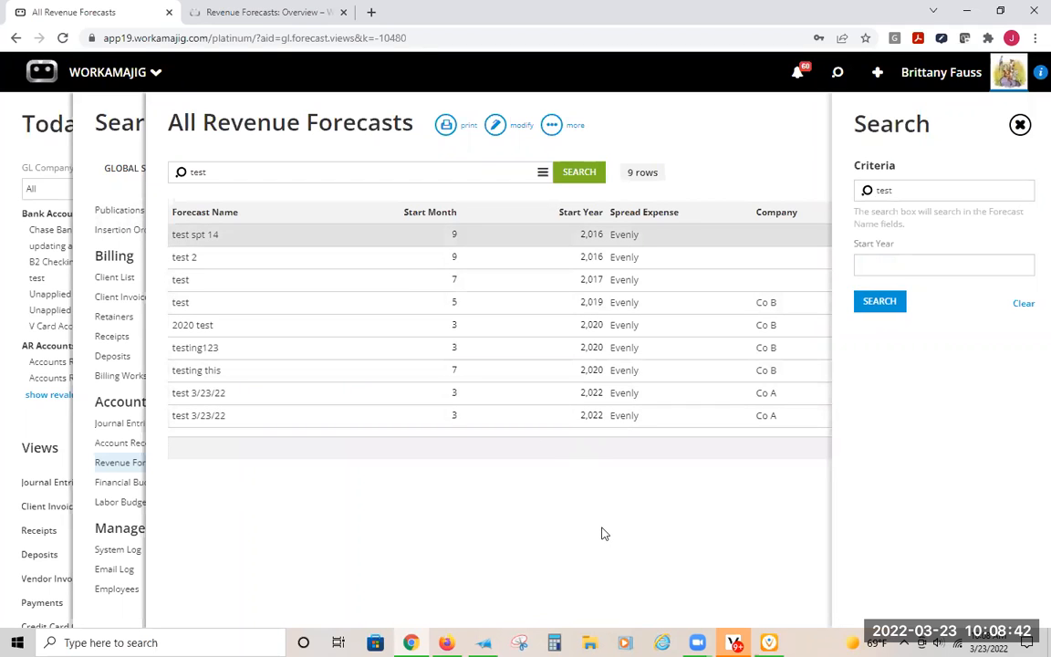
left_click(43, 121)
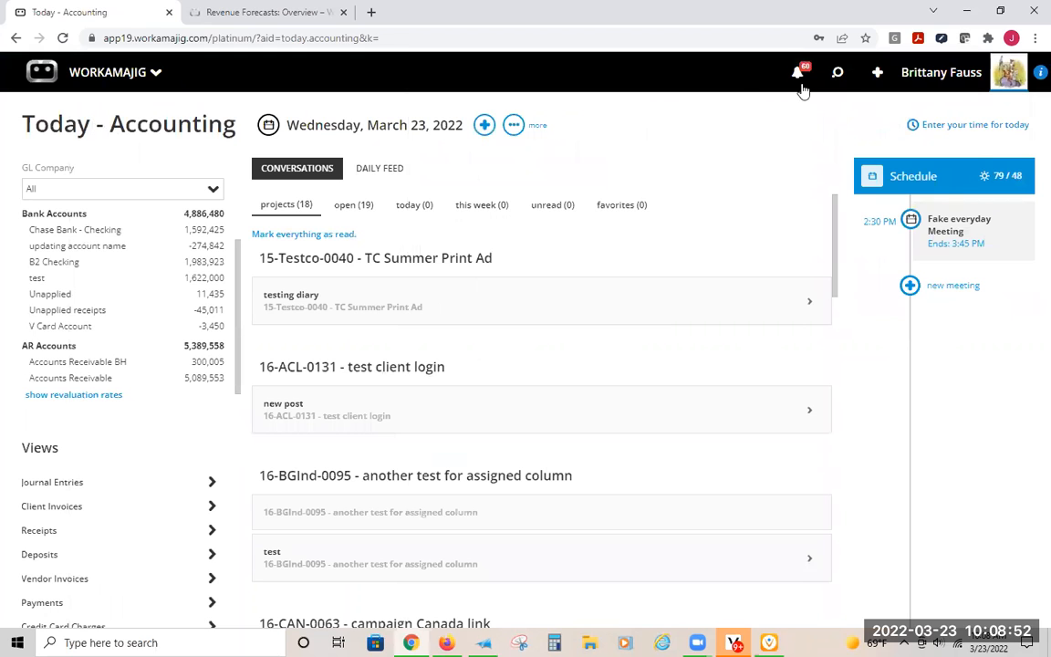
- Start a new accounting revenue forecast from the list of new items
left_click(876, 76)
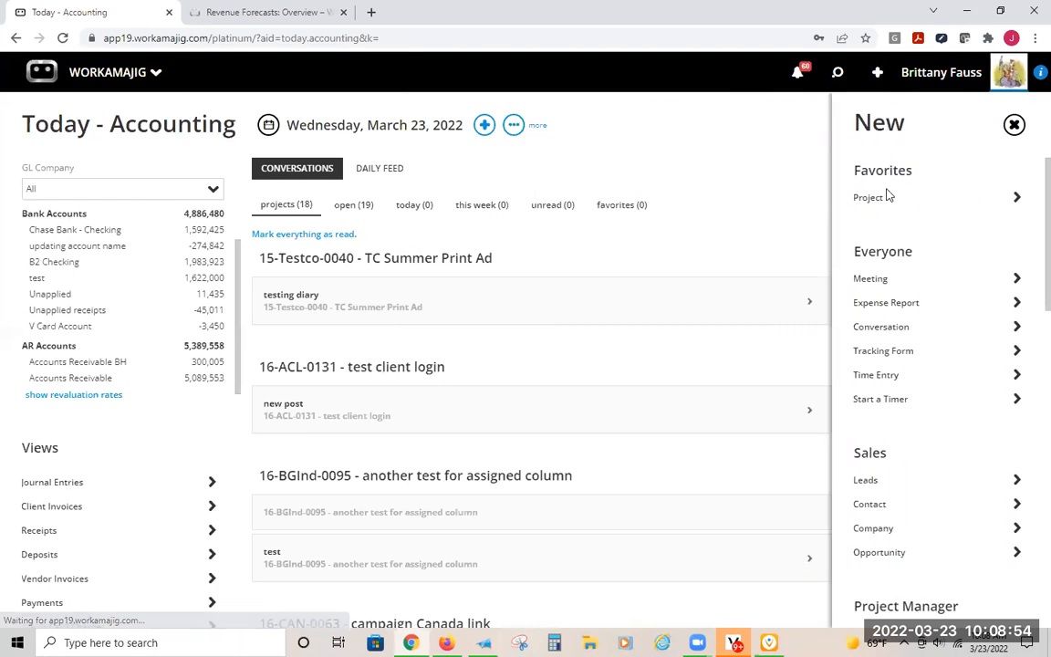
scroll(897, 239, "down", 4)
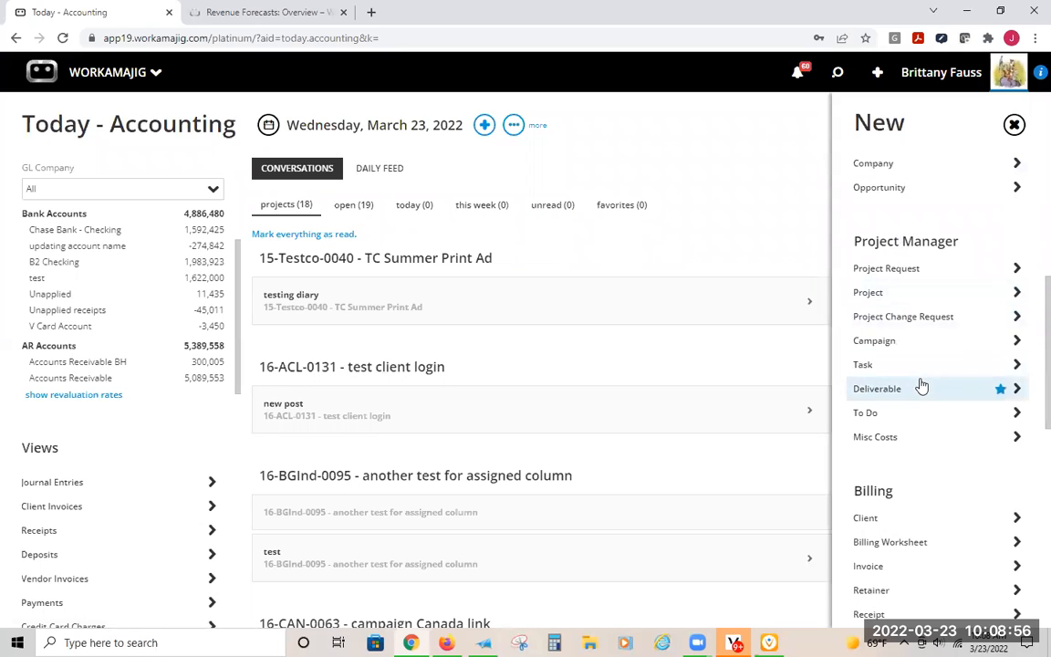
scroll(921, 381, "down", 5)
scroll(921, 384, "down", 3)
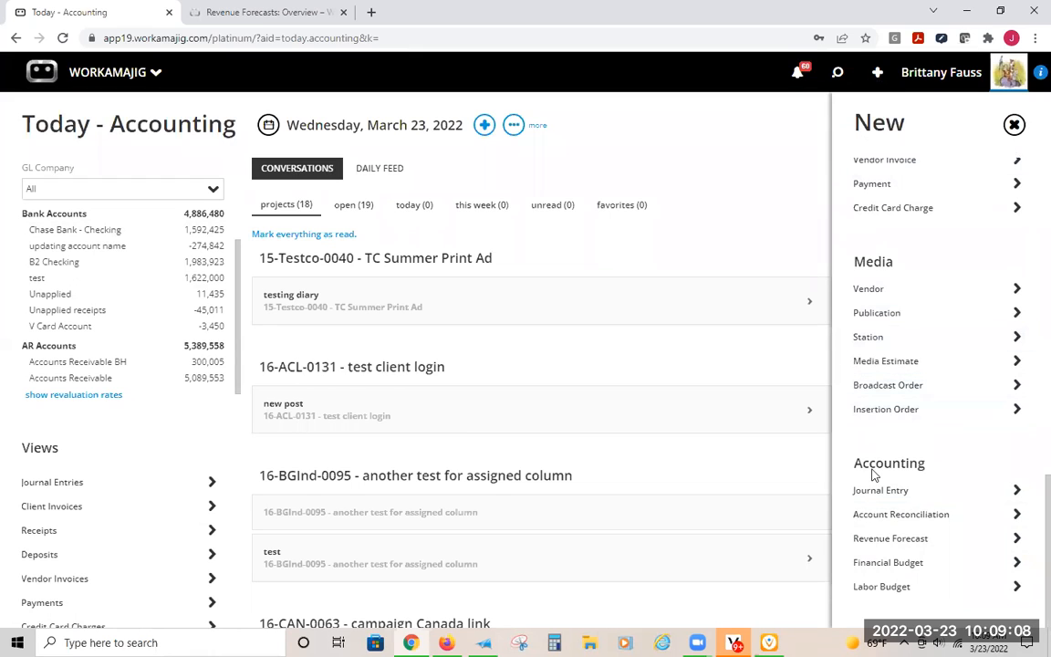
left_click(894, 540)
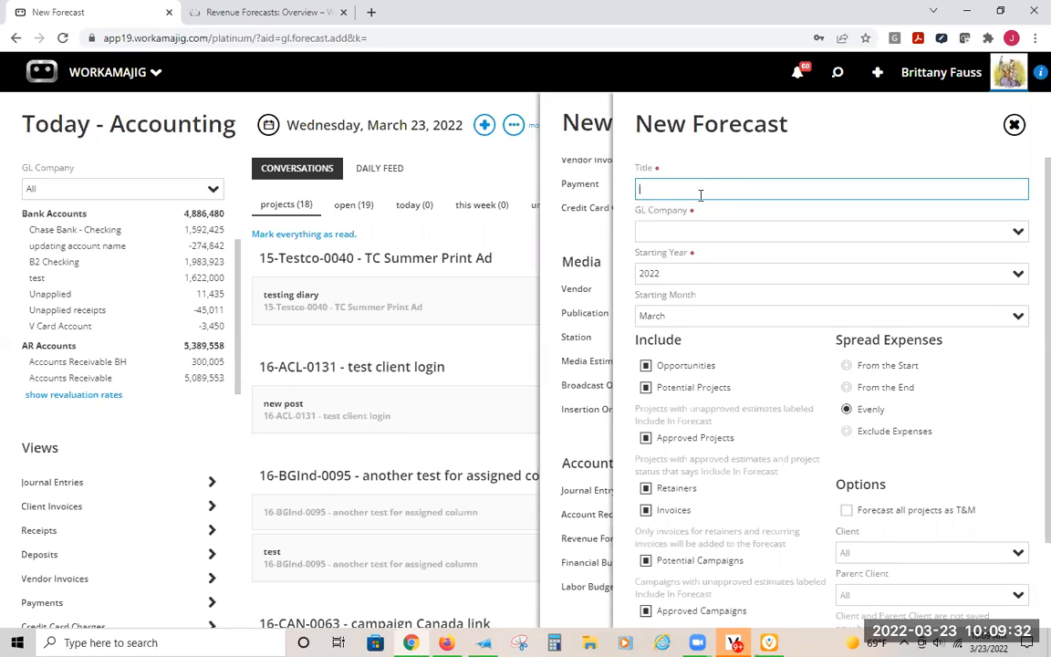
- Title the new forecast "WEBINAR 3/23/22 reve forecast" and assign it to the GL company Co A
type("WEBINAR 3/23/22 reve forecast")
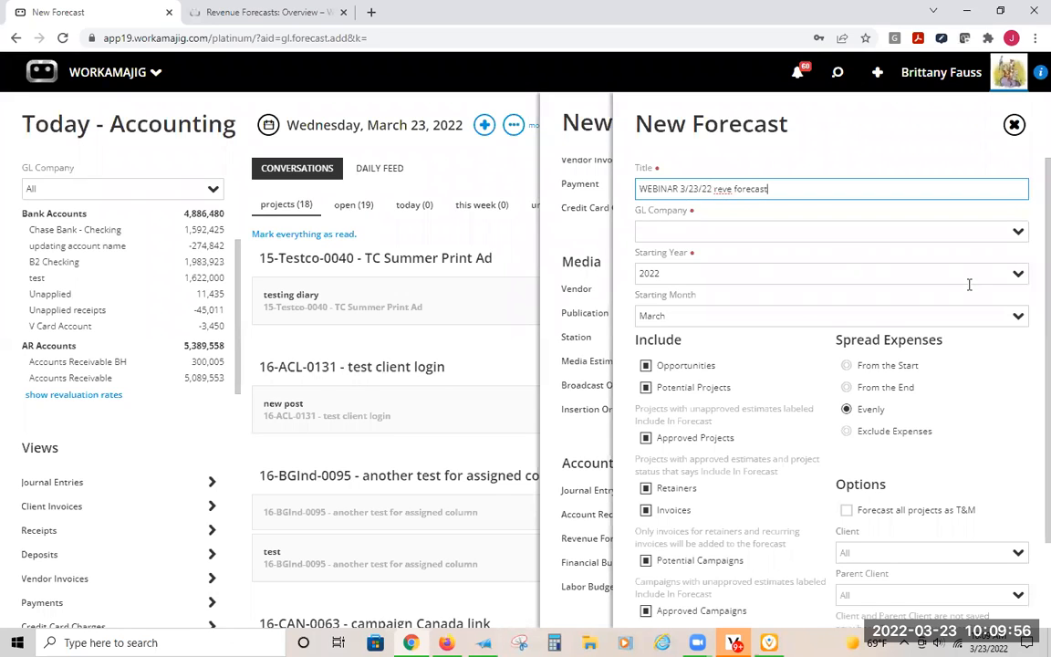
left_click(1017, 233)
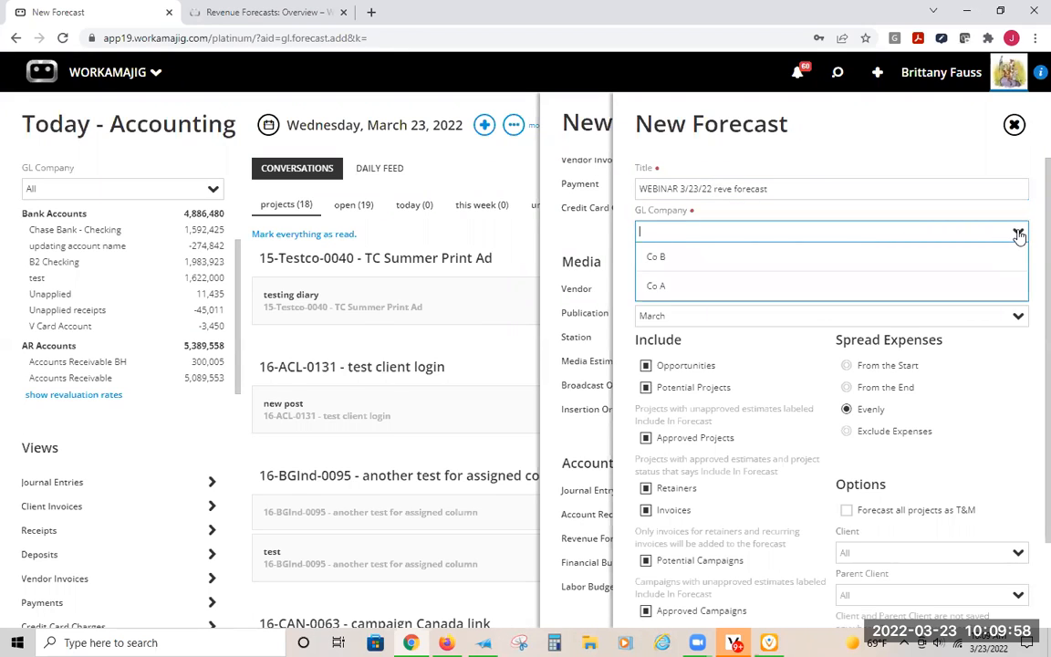
left_click(657, 285)
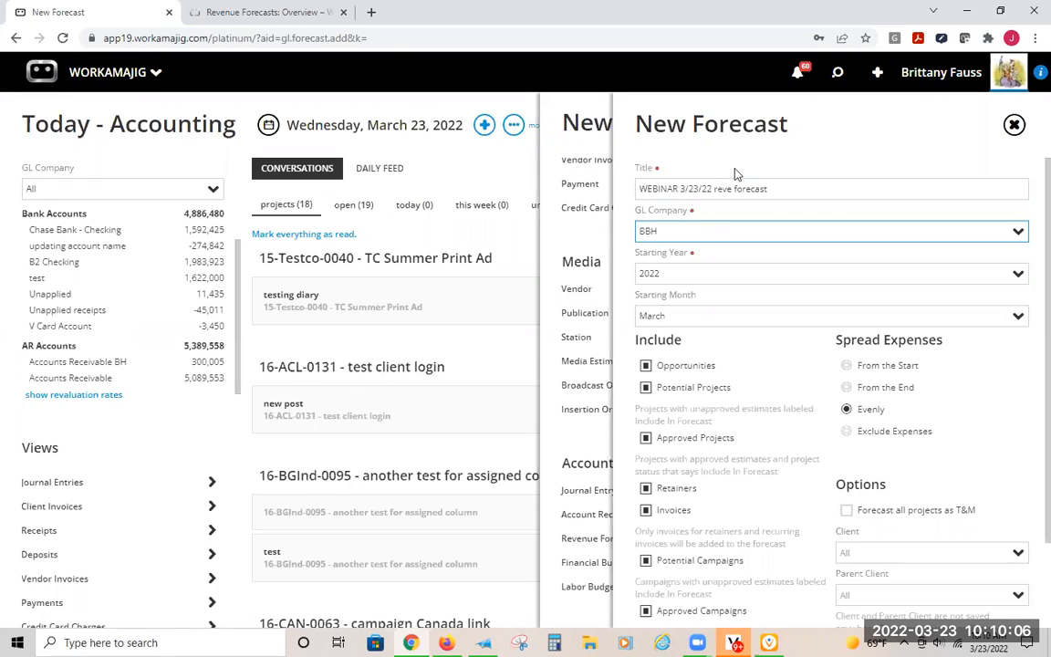
- Check the new forecast's starting year and starting month, keeping 2022 and March
left_click(691, 278)
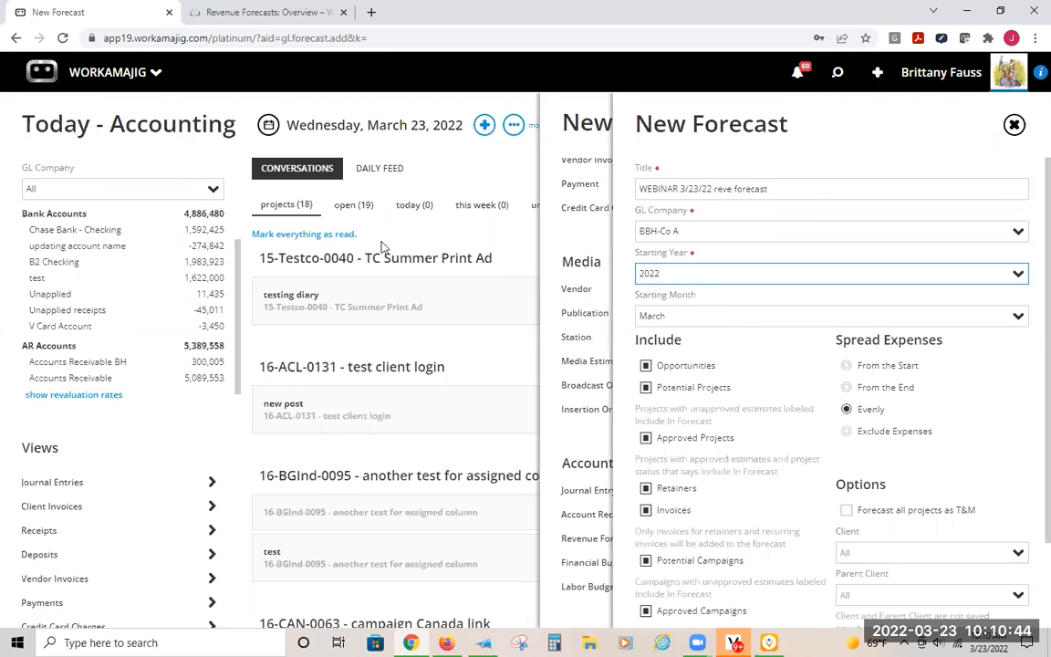
key("Tab")
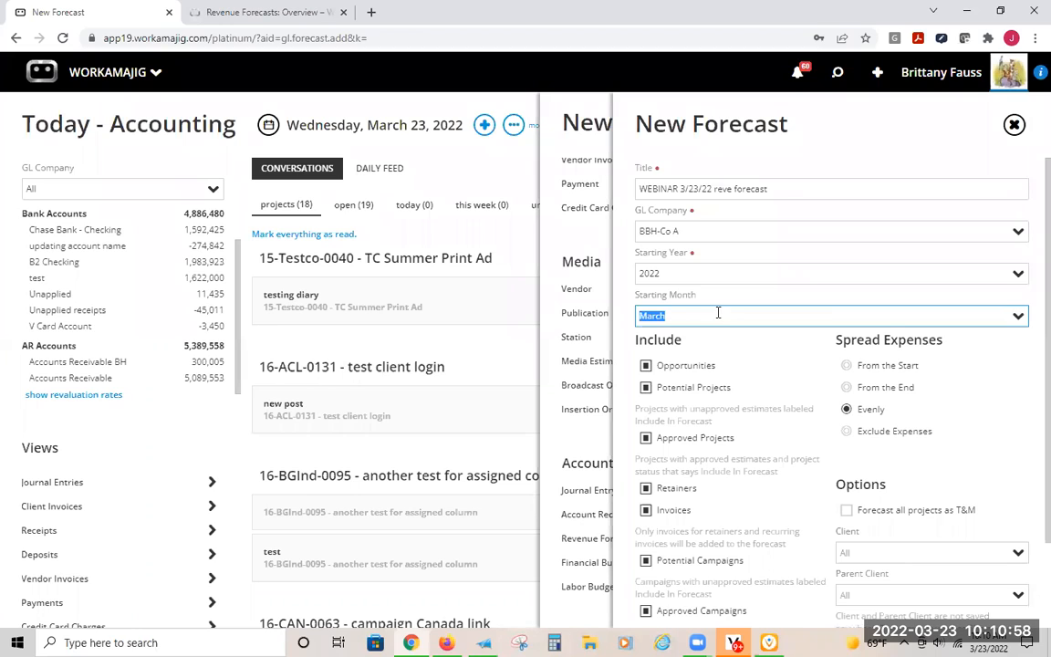
left_click(694, 313)
left_click(719, 296)
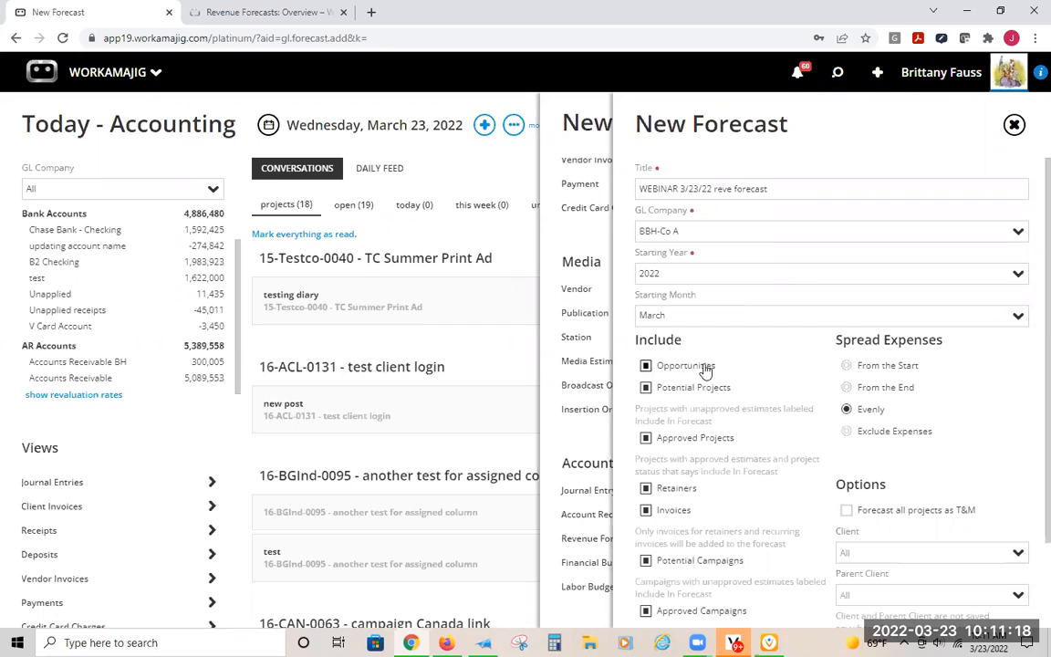
- Examine the inclusion options for opportunities and for potential projects with unapproved estimates, keeping both included
left_click(651, 367)
left_click(646, 365)
left_click(706, 408)
left_click_drag(695, 409, 783, 409)
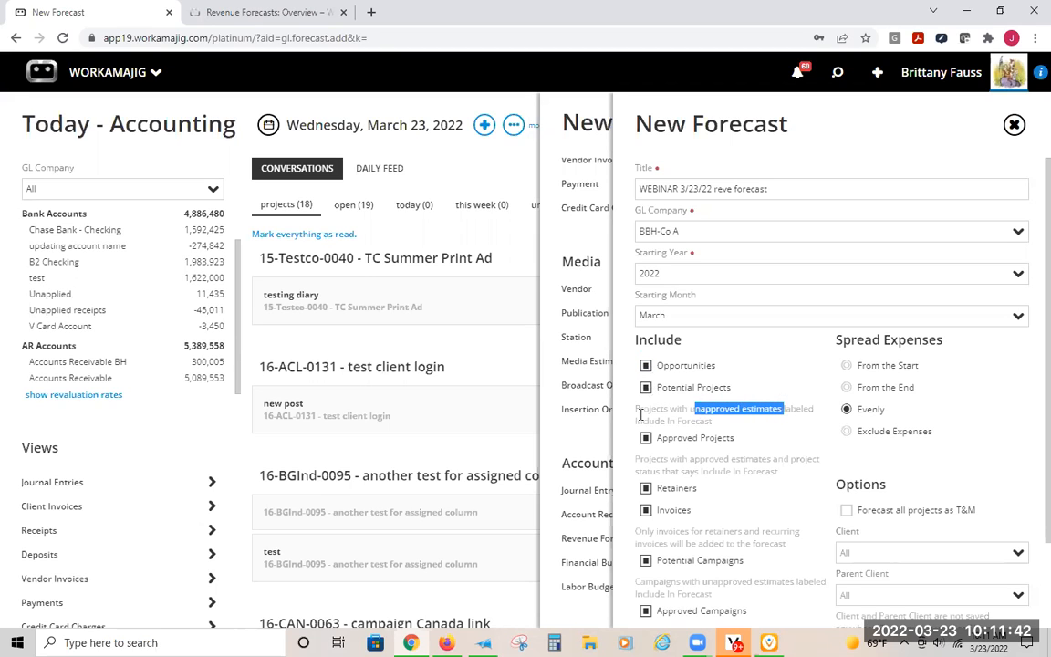
left_click(703, 416)
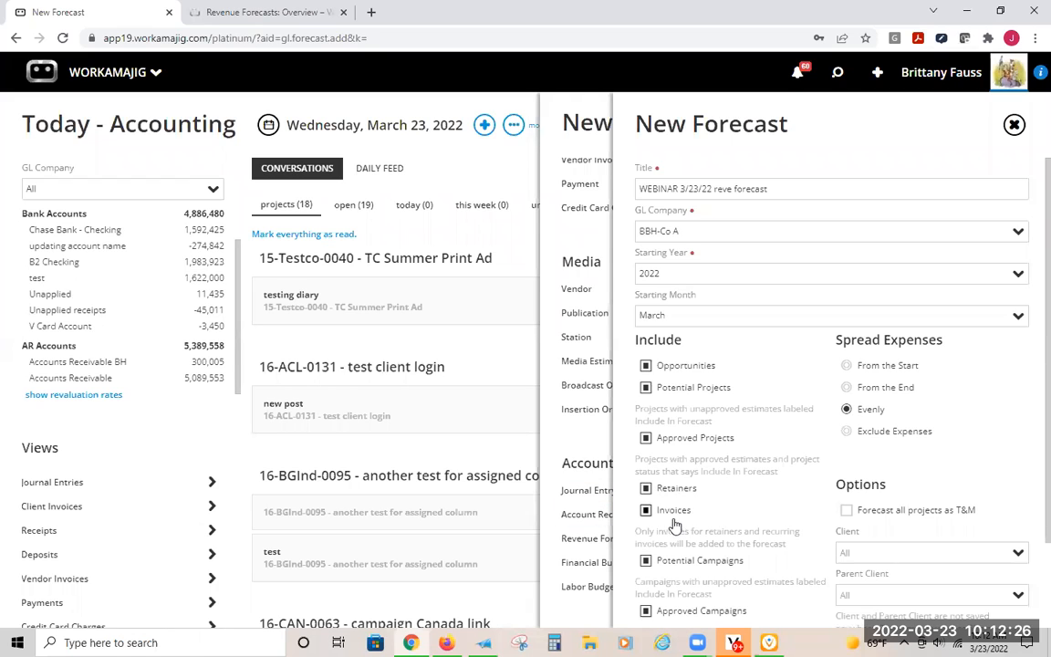
- Go through the remaining inclusion, expense spreading and T&M options, then save the new forecast
scroll(735, 489, "down", 1)
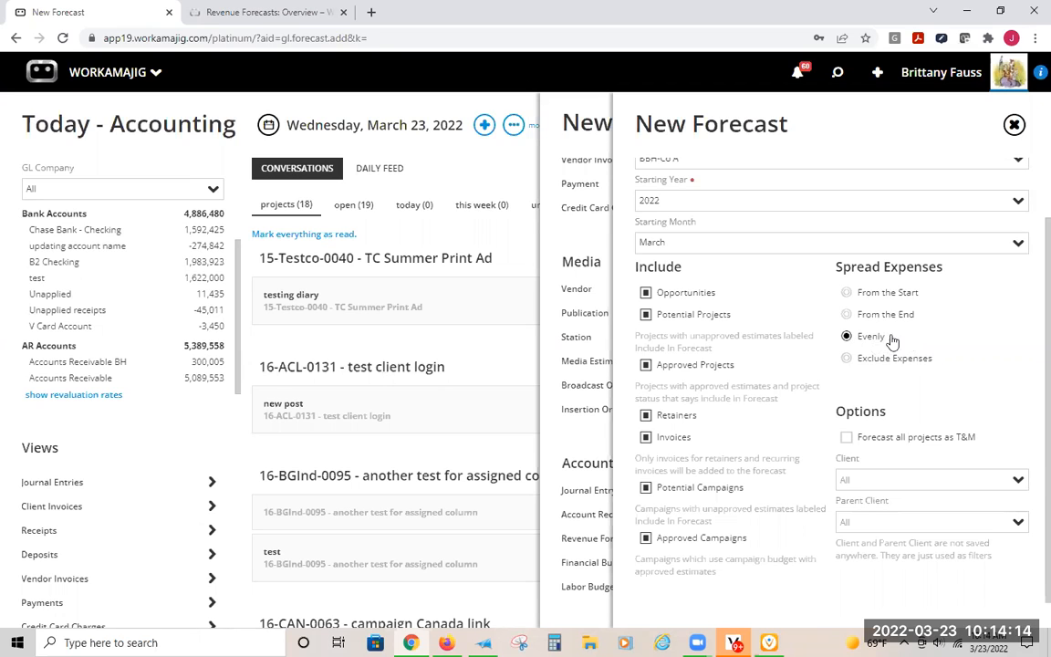
scroll(982, 373, "down", 1)
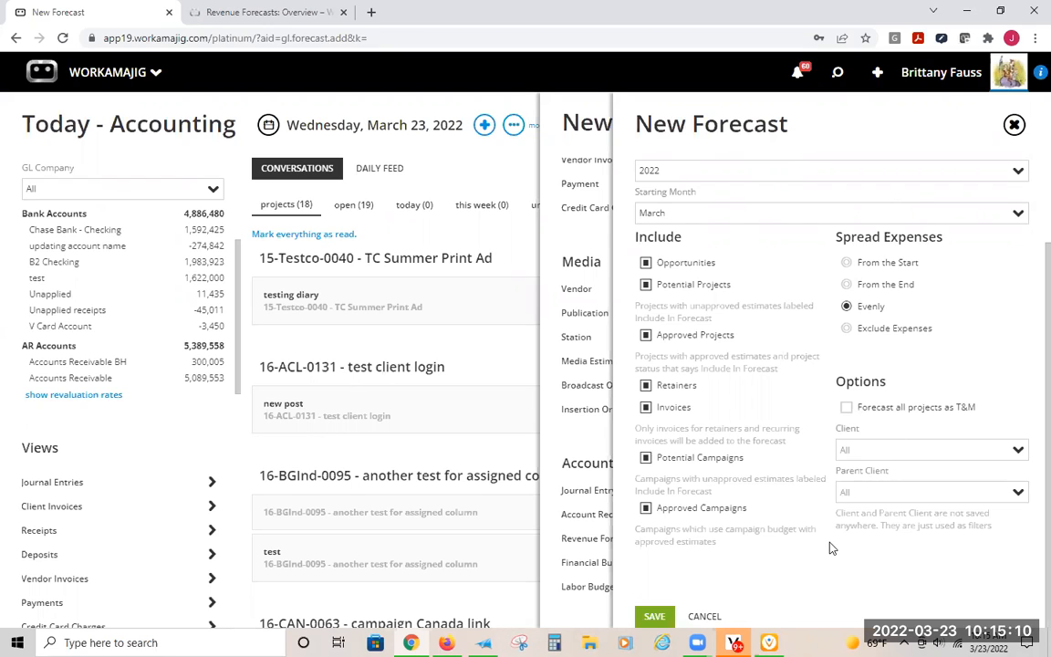
scroll(828, 545, "up", 2)
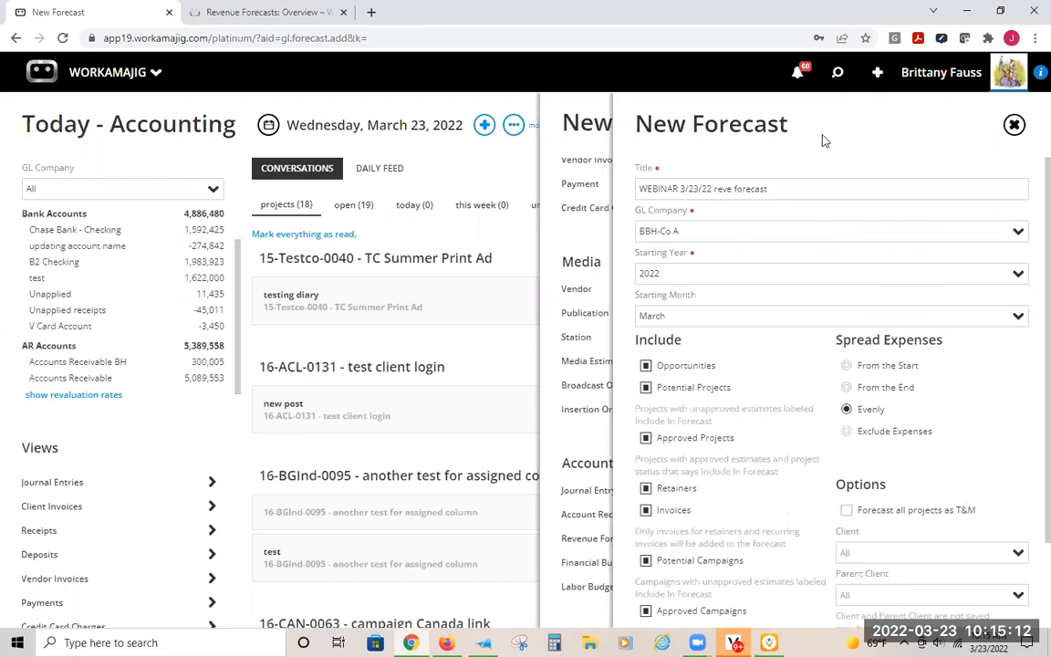
scroll(830, 412, "down", 2)
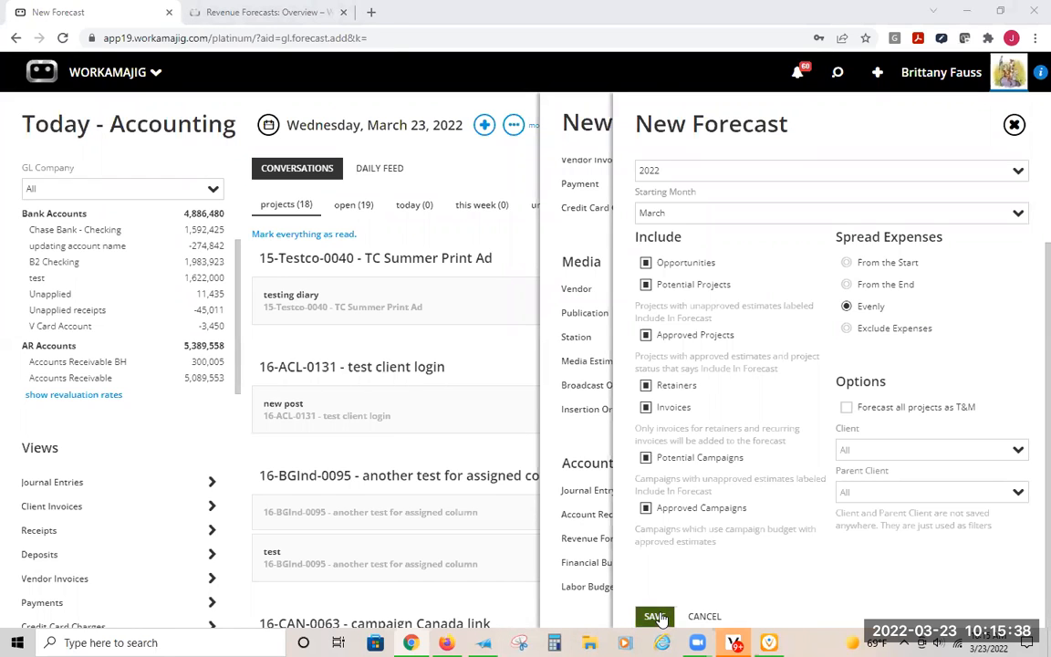
scroll(721, 411, "up", 2)
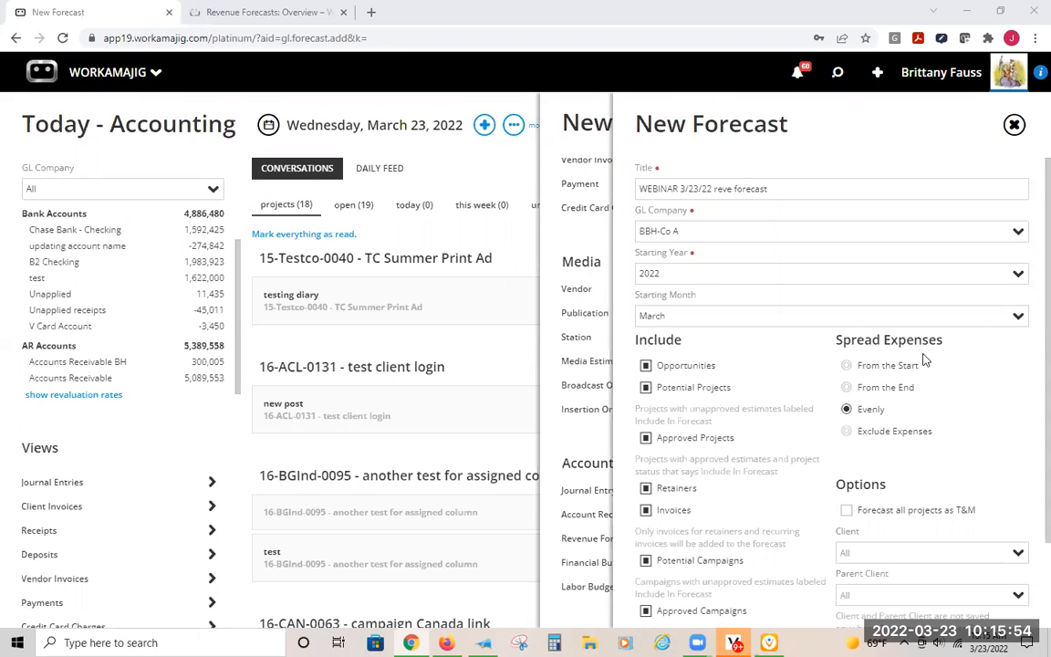
scroll(664, 336, "down", 2)
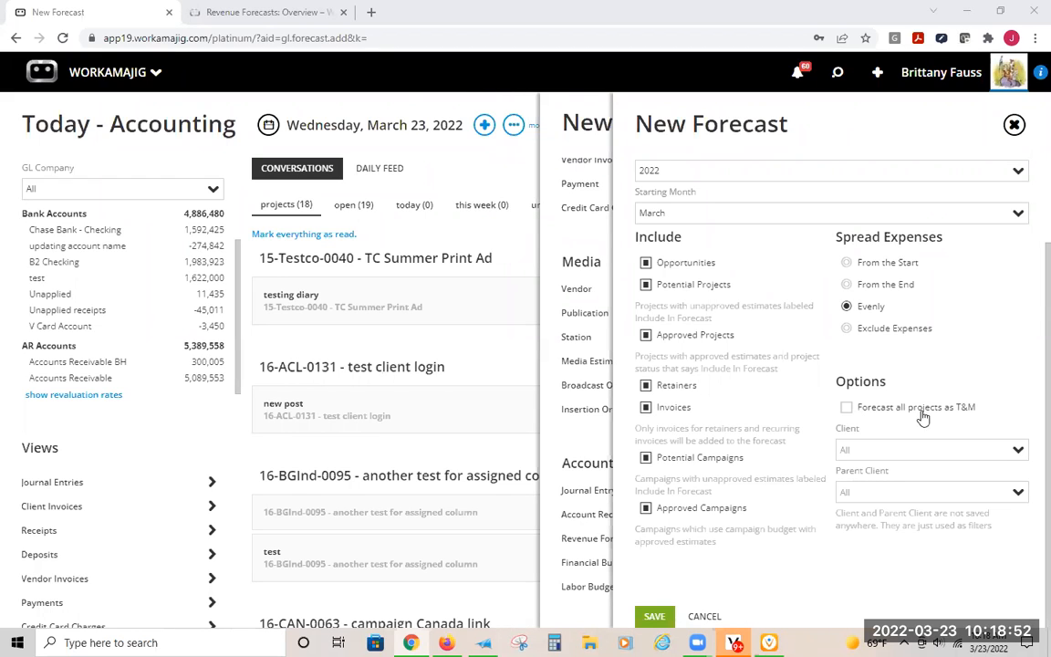
scroll(763, 478, "up", 2)
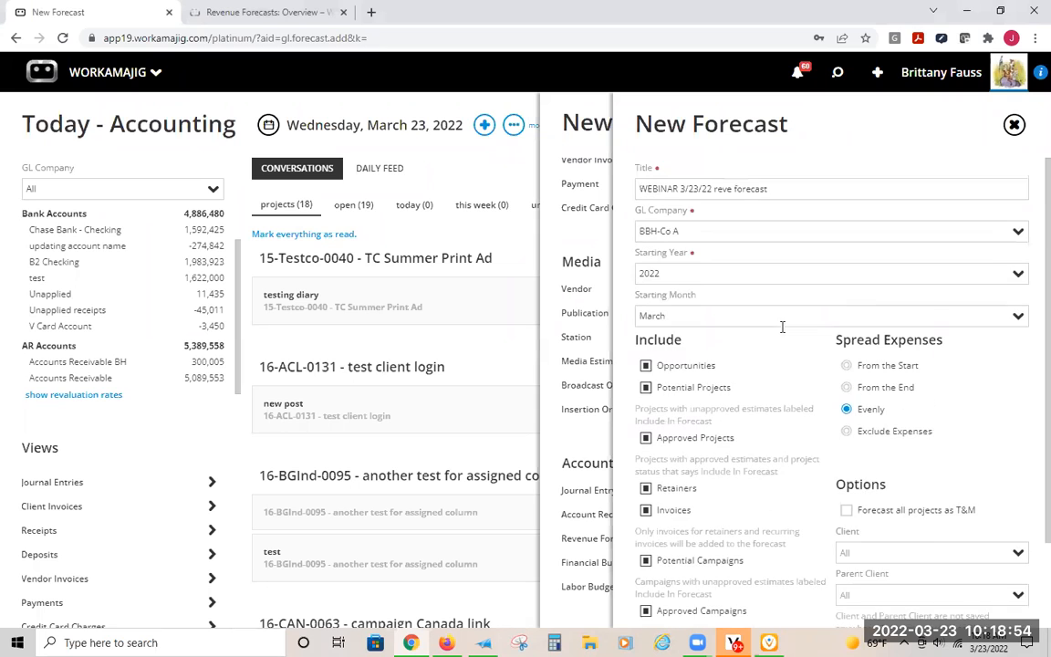
scroll(699, 566, "down", 2)
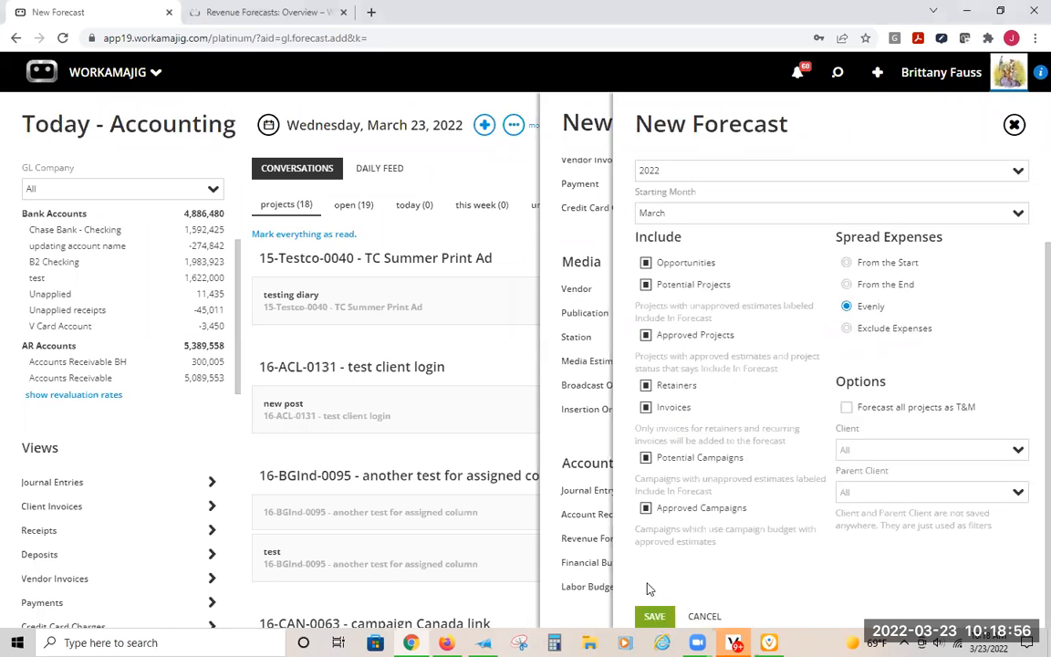
left_click(651, 616)
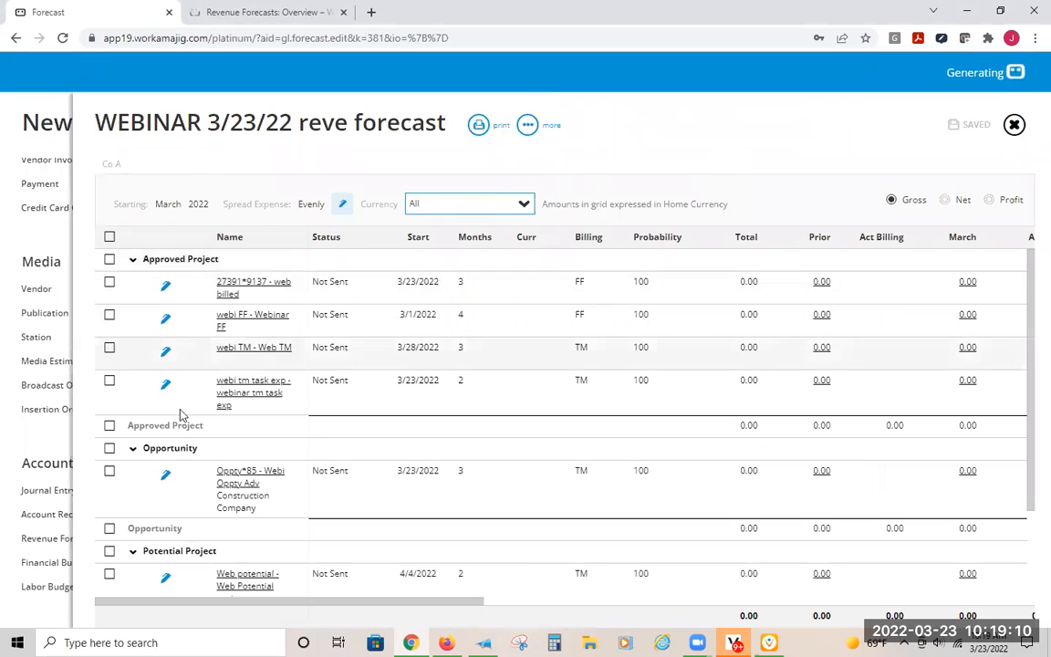
- Look through the forecast's approved project, opportunity, potential project and retainer lines with their start dates, months and billing types
scroll(180, 459, "down", 2)
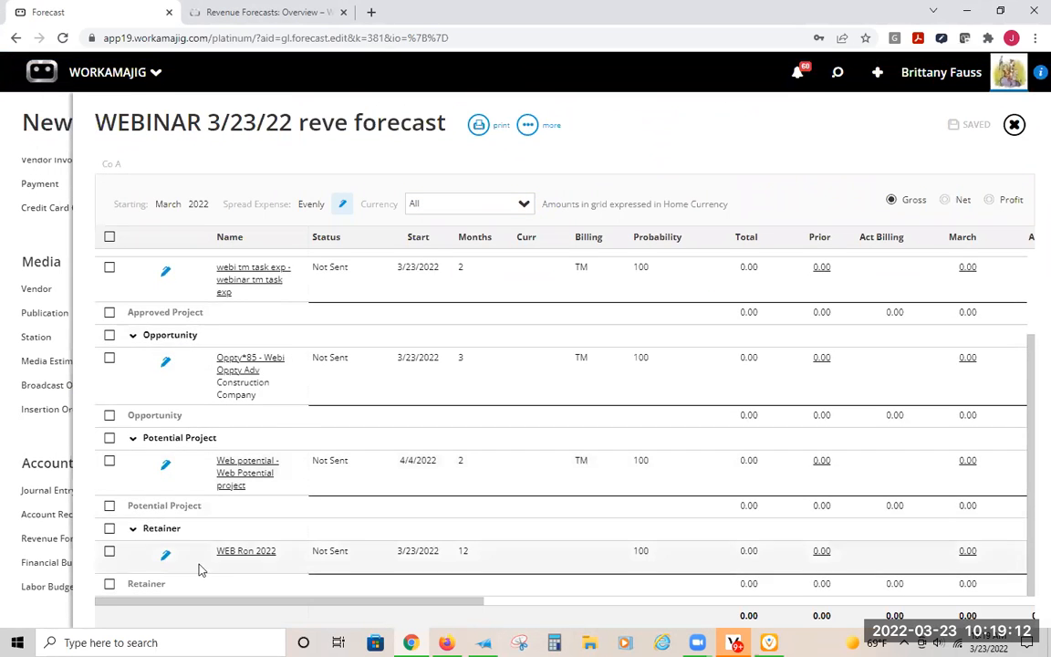
scroll(185, 345, "up", 2)
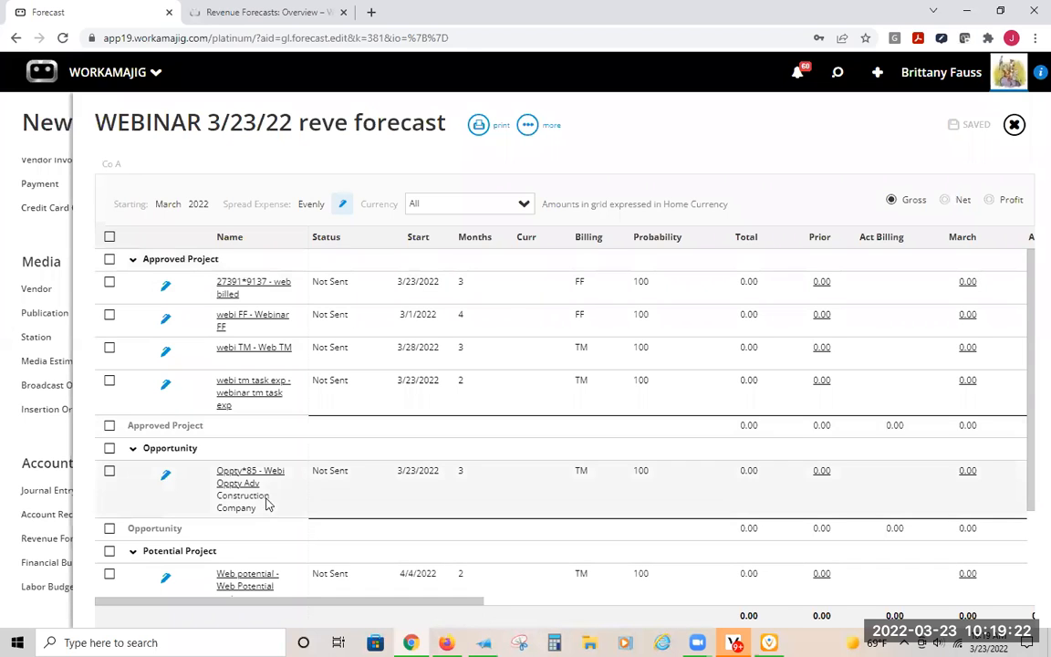
scroll(274, 471, "down", 2)
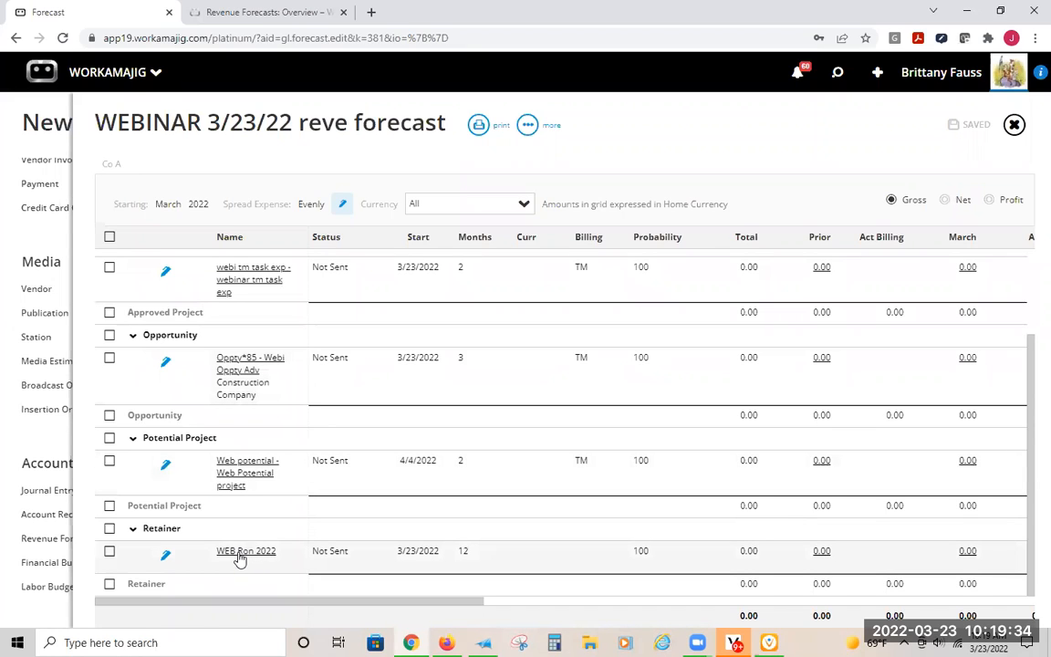
scroll(254, 560, "up", 2)
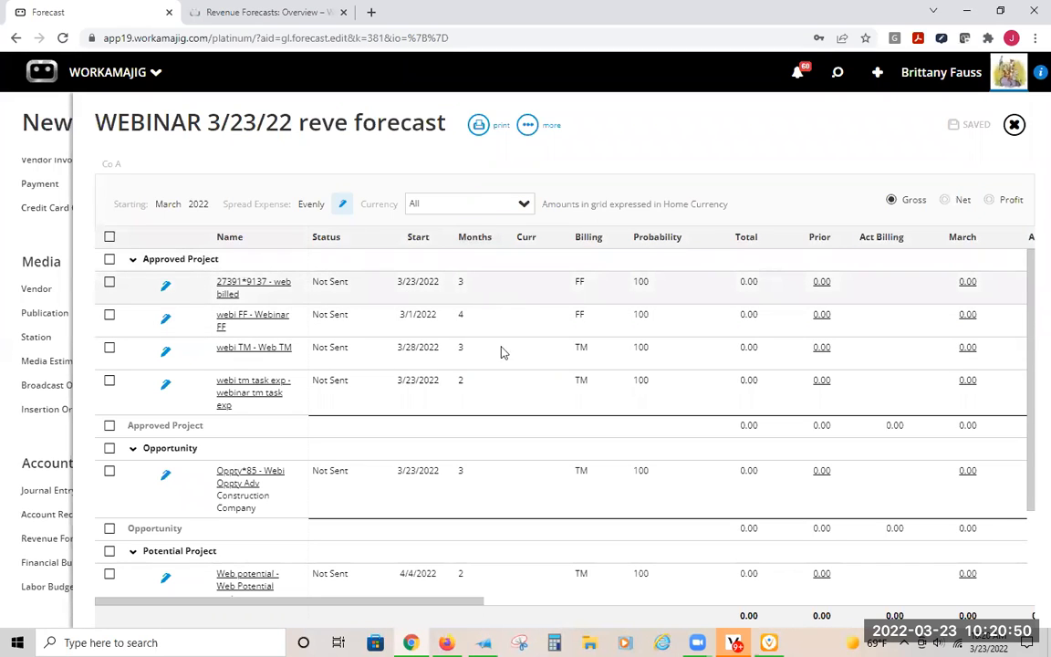
mouse_move(531, 245)
scroll(587, 362, "down", 3)
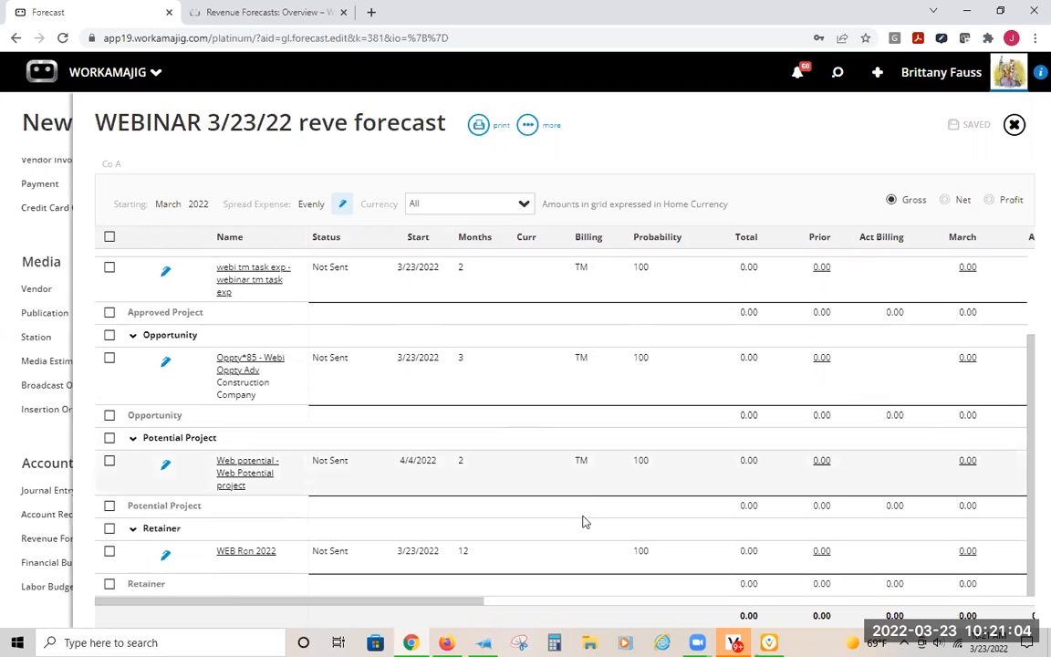
scroll(584, 559, "up", 3)
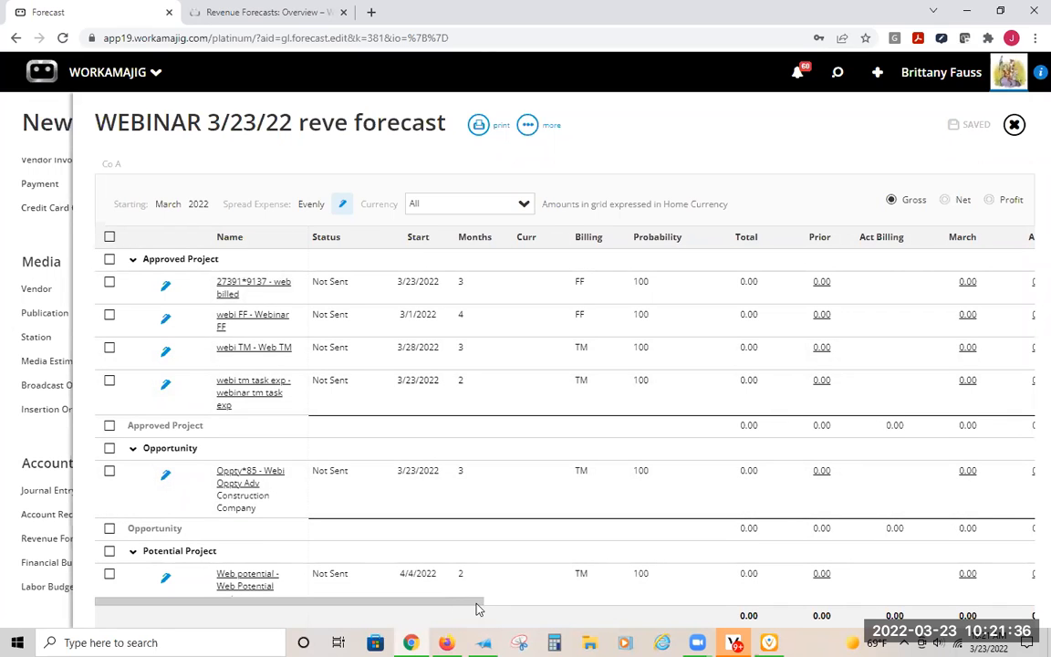
- Examine the forecast's actual billing, monthly, review and regenerate columns, and return to the first columns
left_click_drag(434, 604, 512, 615)
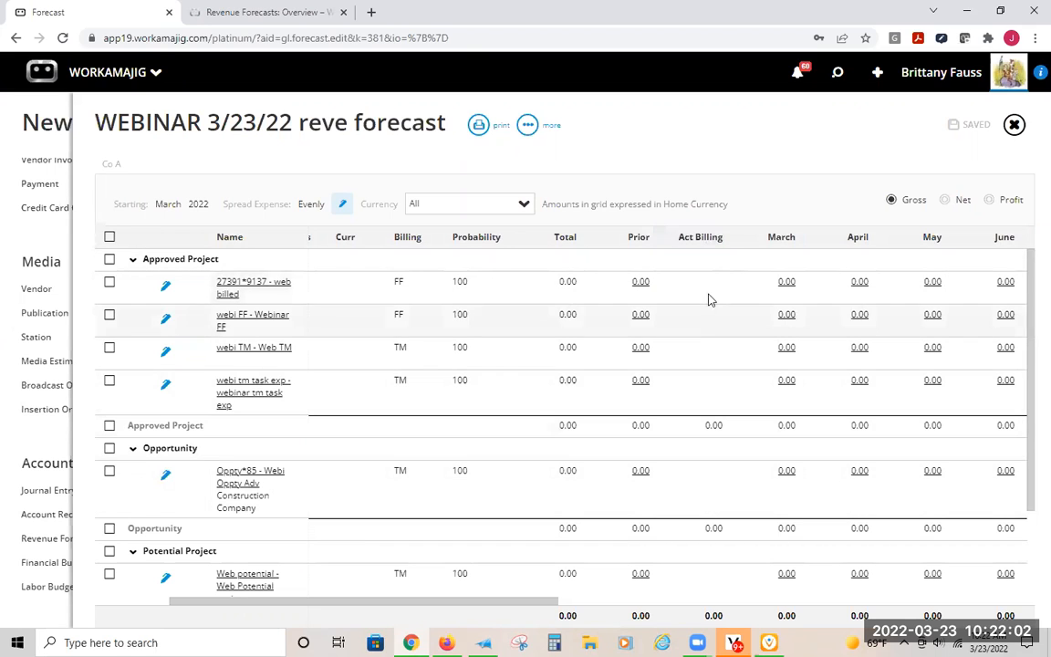
mouse_move(697, 253)
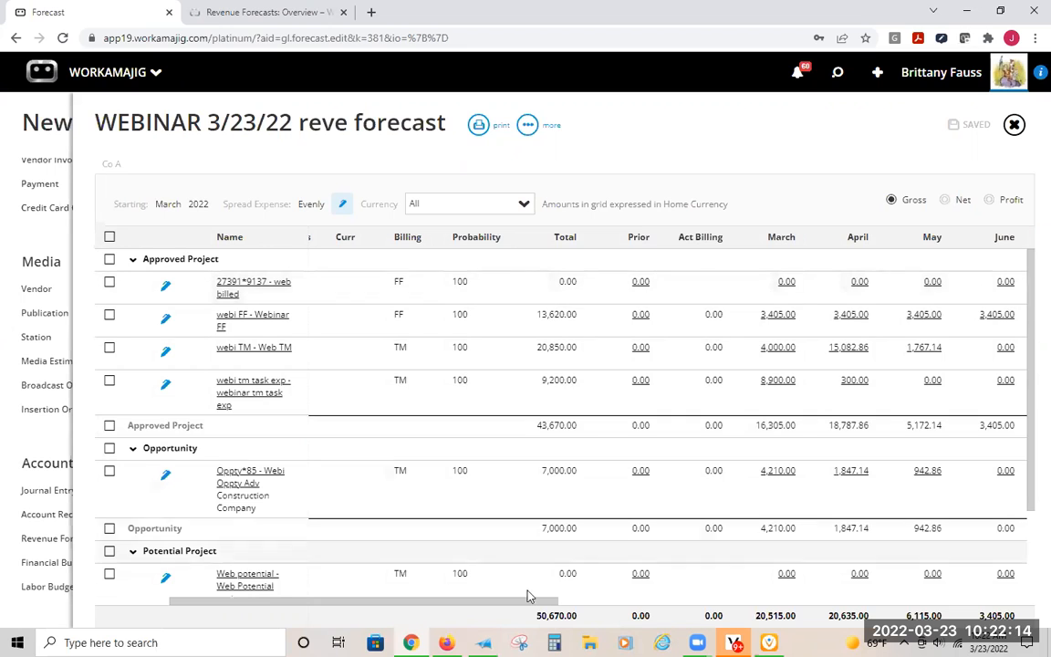
left_click_drag(514, 603, 861, 472)
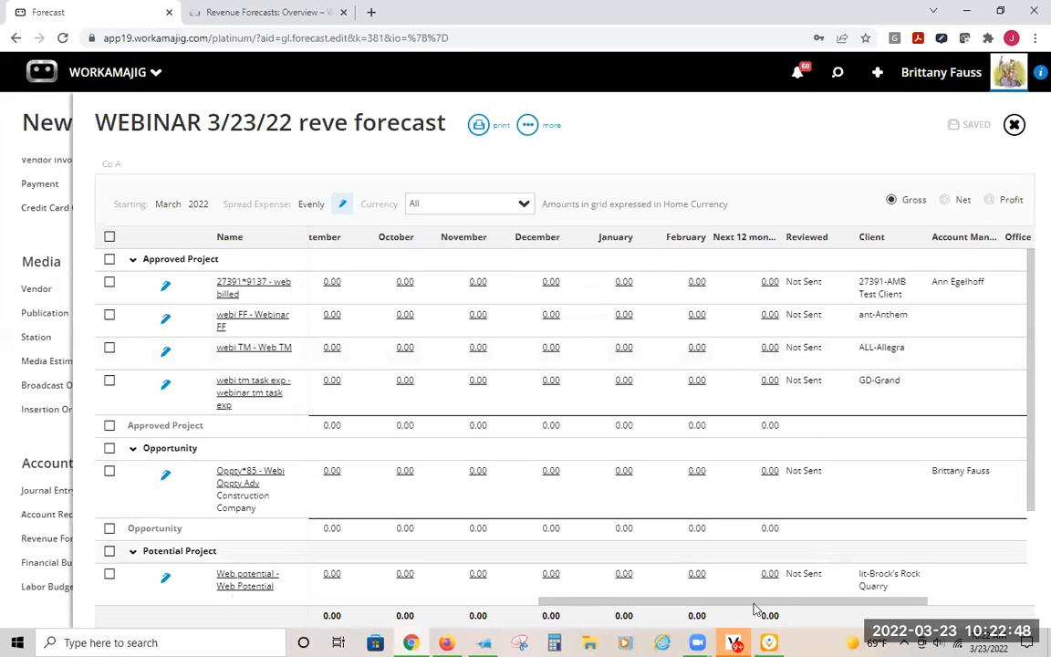
left_click_drag(788, 606, 895, 610)
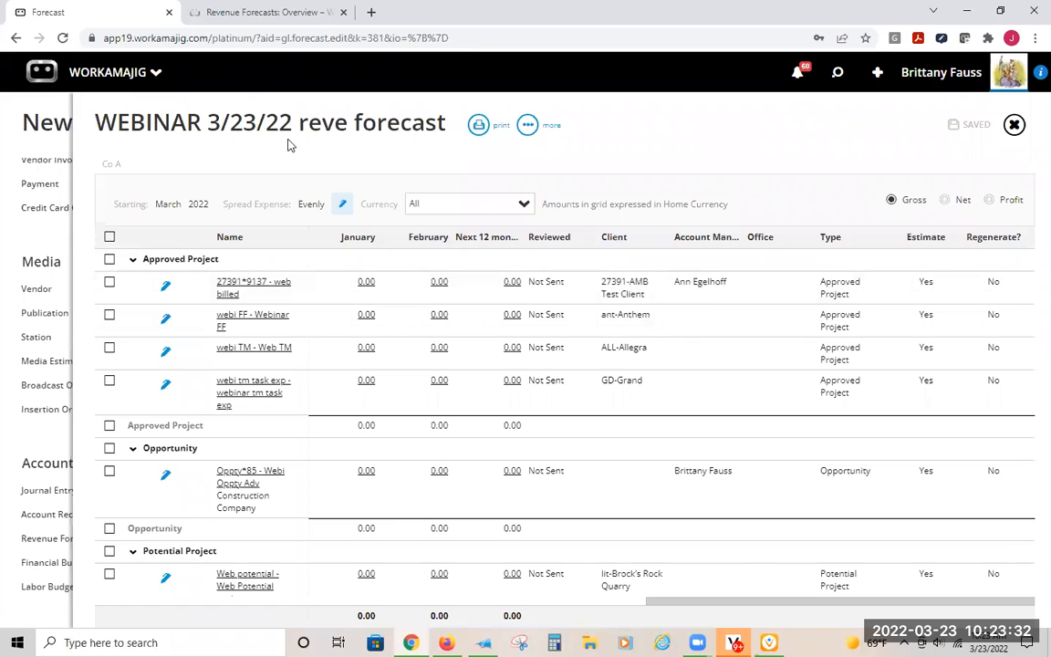
left_click(529, 127)
left_click_drag(689, 608, 103, 609)
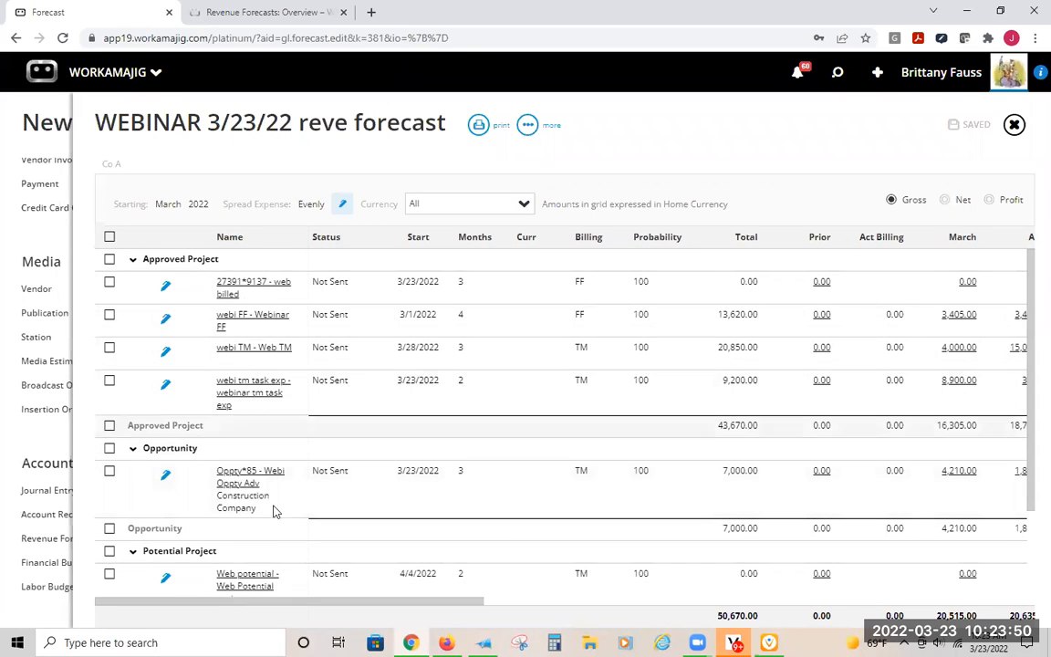
scroll(274, 530, "down", 3)
scroll(281, 549, "up", 3)
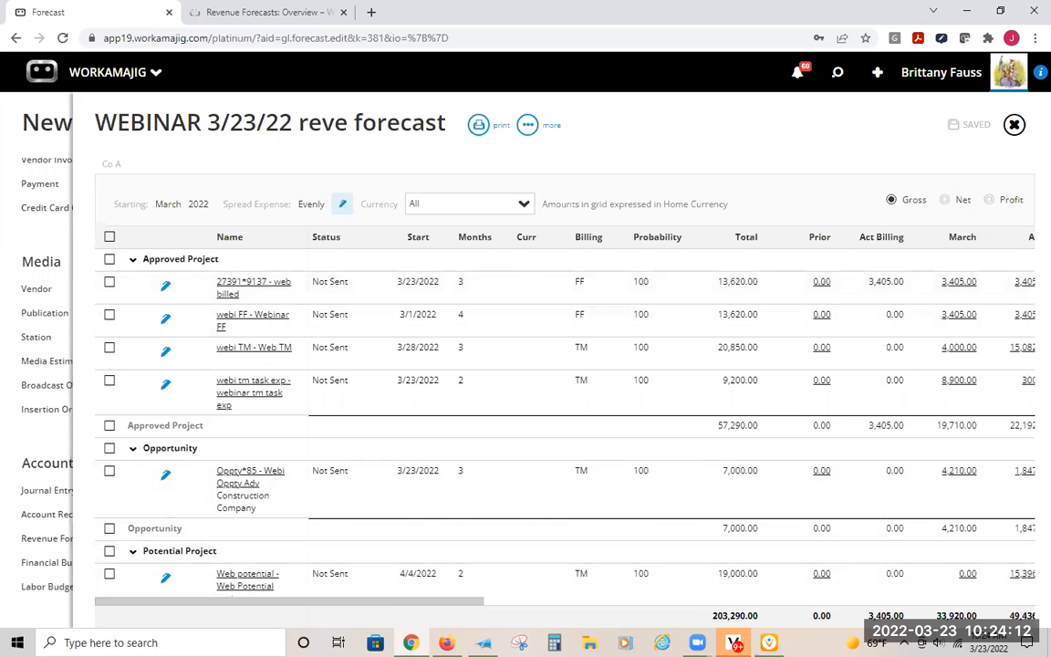
- View the March revenue breakdown of the web billed project by account and service, and return to the forecast
left_click_drag(395, 606, 534, 629)
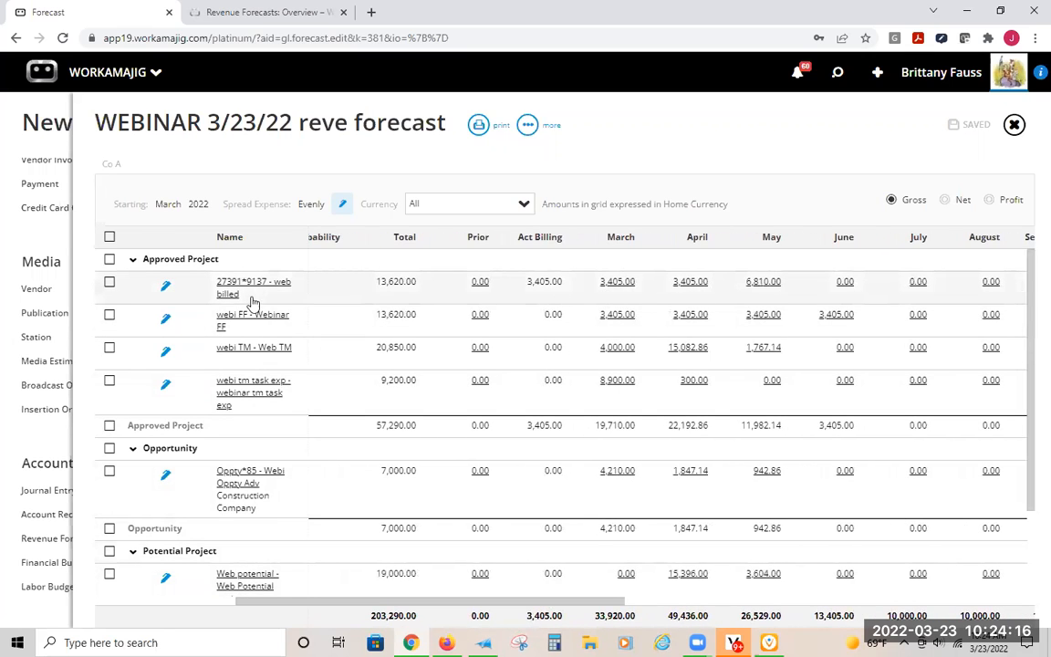
left_click(622, 287)
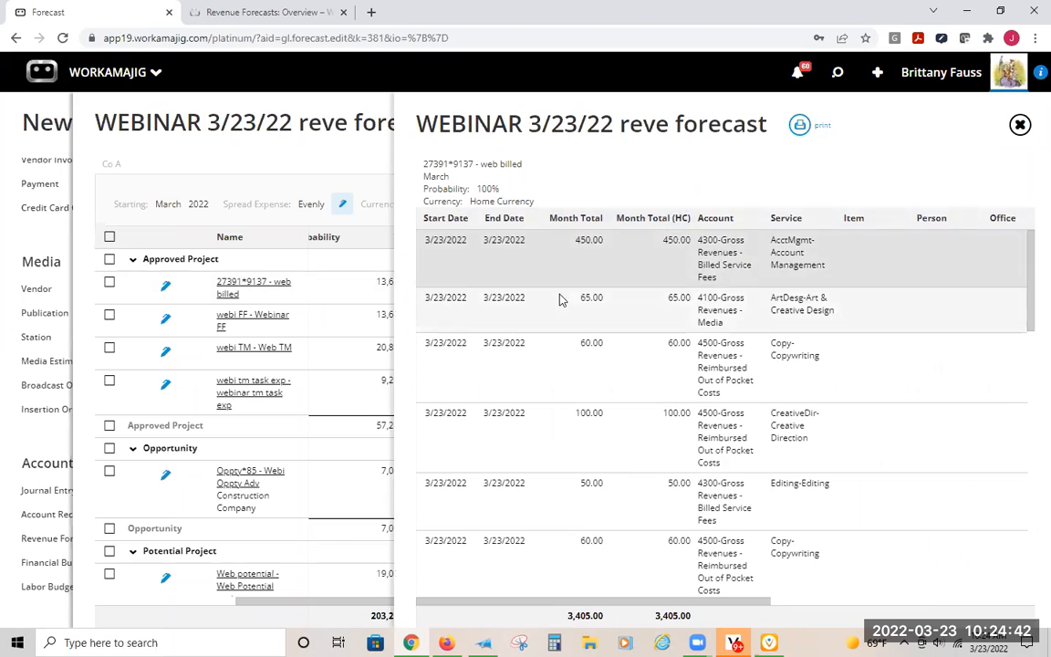
scroll(560, 300, "down", 8)
scroll(560, 299, "down", 5)
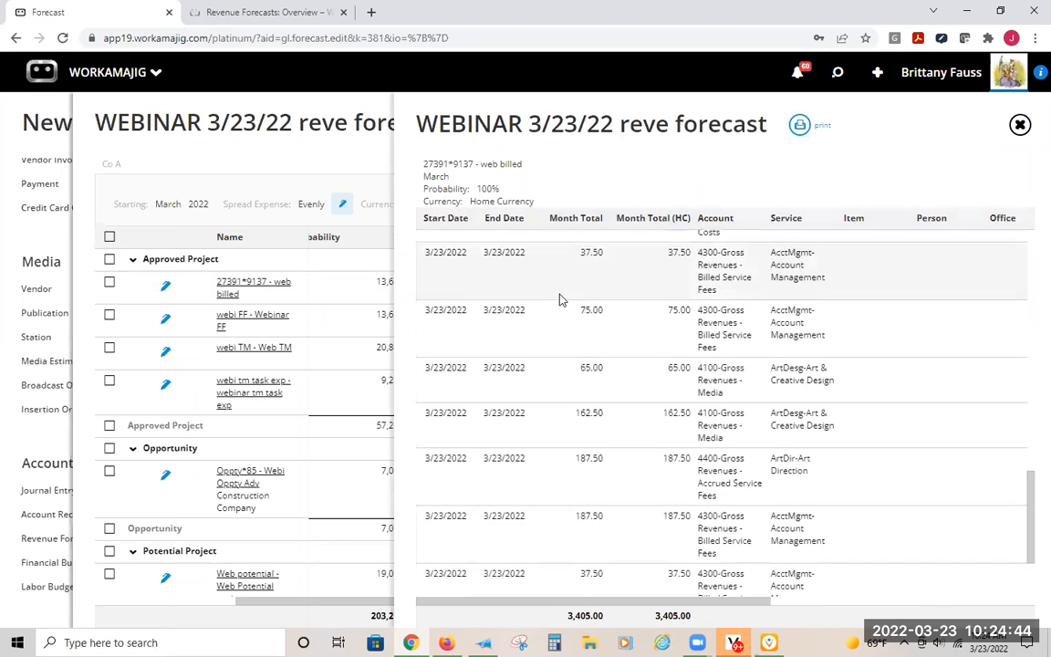
scroll(598, 545, "down", 5)
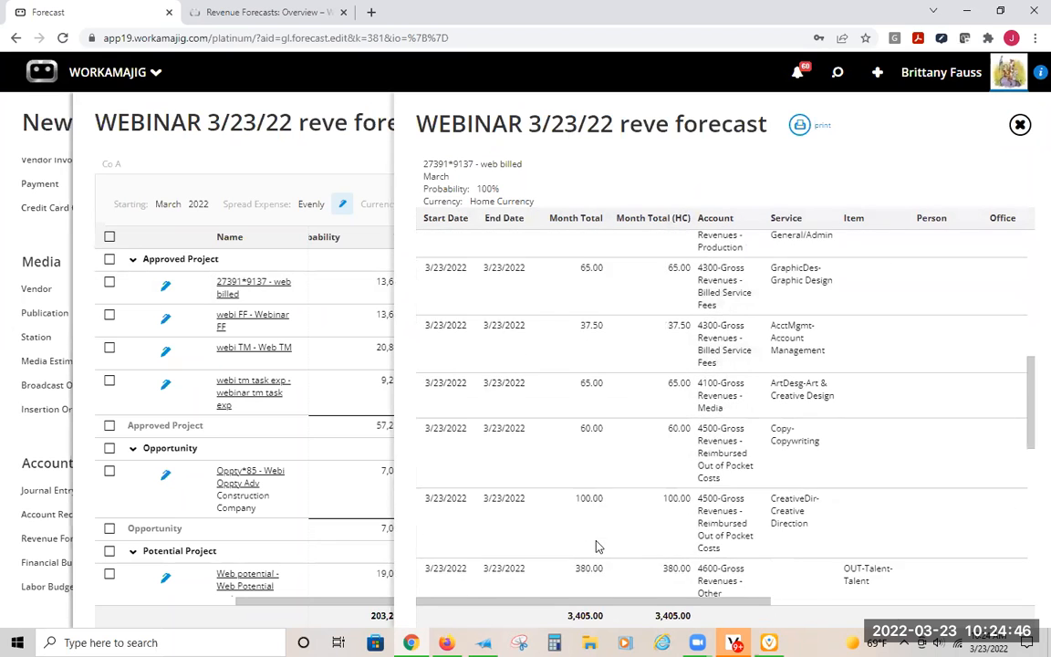
left_click(1020, 124)
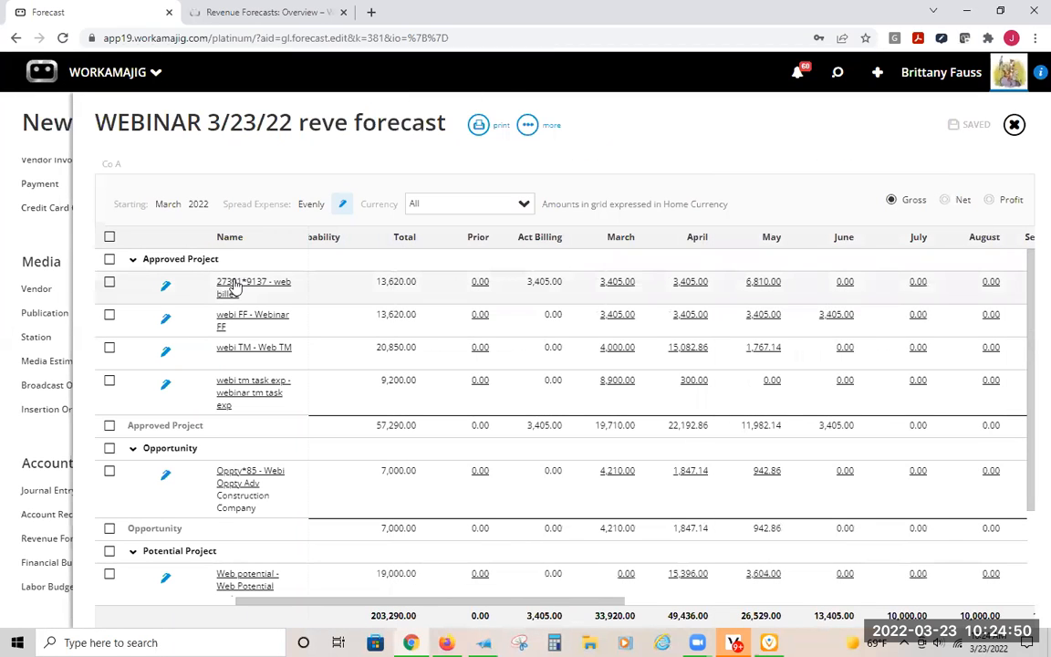
- Open the web billed project from the forecast and check the billing method in its project settings
left_click(235, 285)
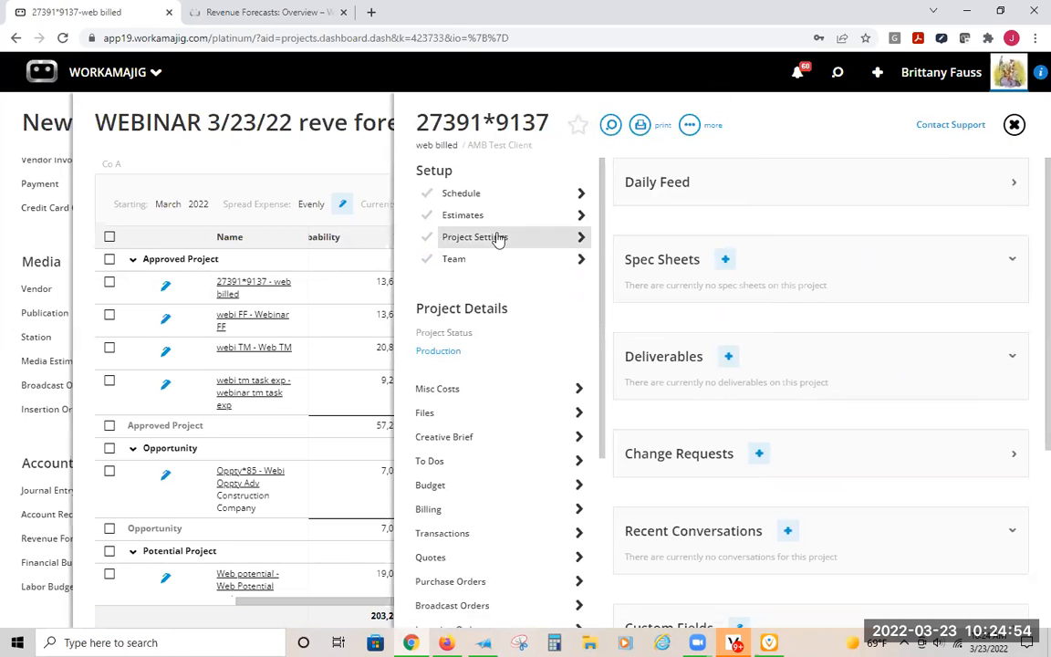
left_click(498, 238)
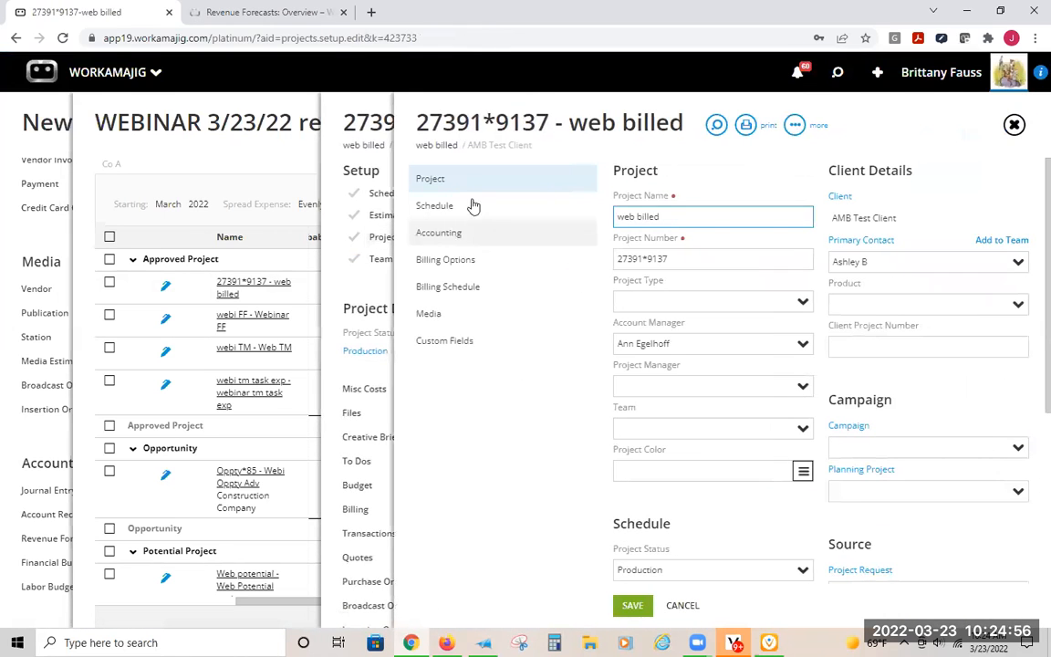
left_click(444, 261)
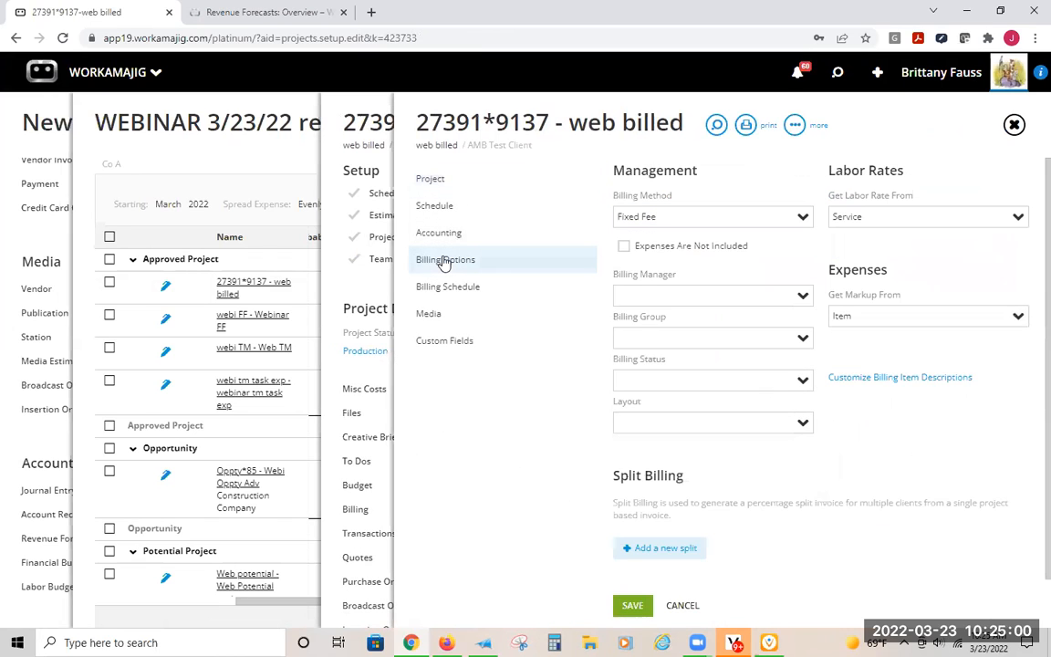
left_click(628, 215)
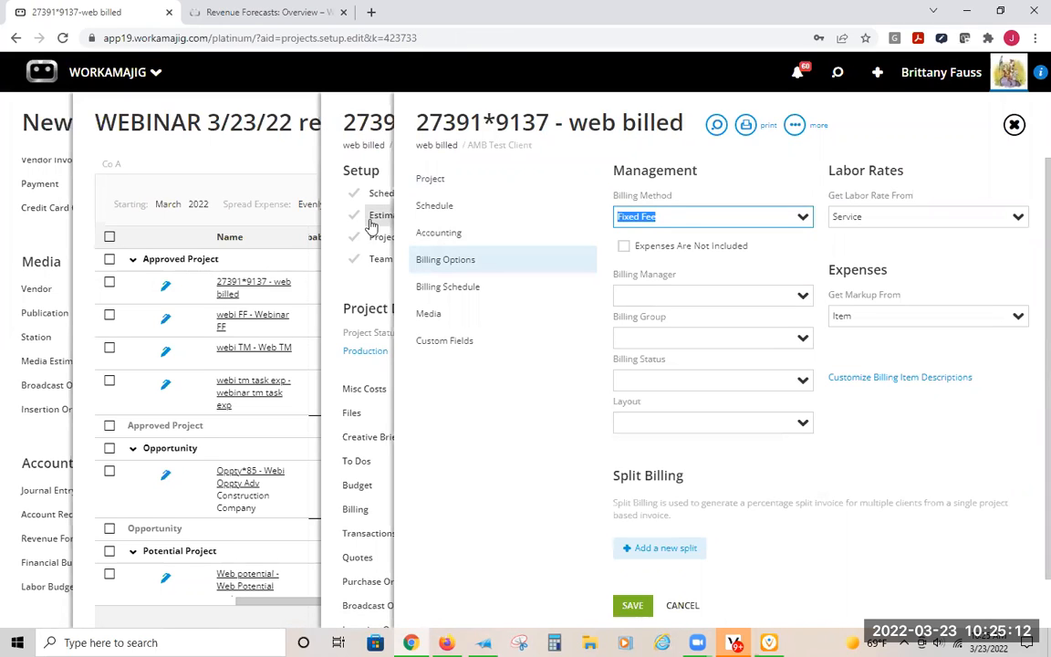
- View the web billed project's billing schedule and the first row's percentage of budget and bill date, leaving the row unchanged
left_click(453, 292)
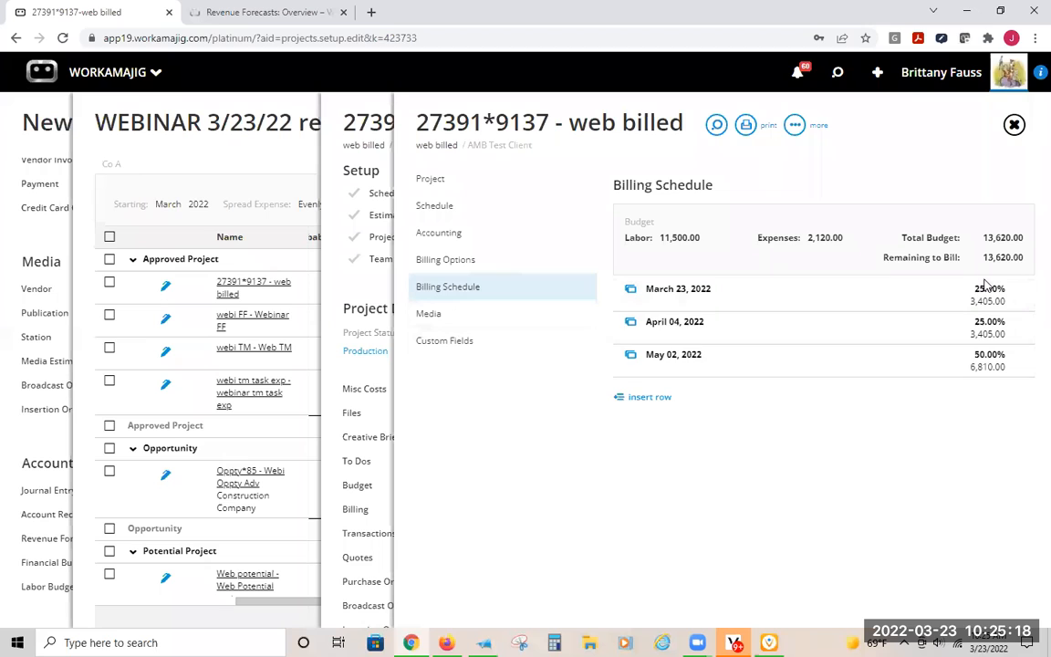
left_click(807, 298)
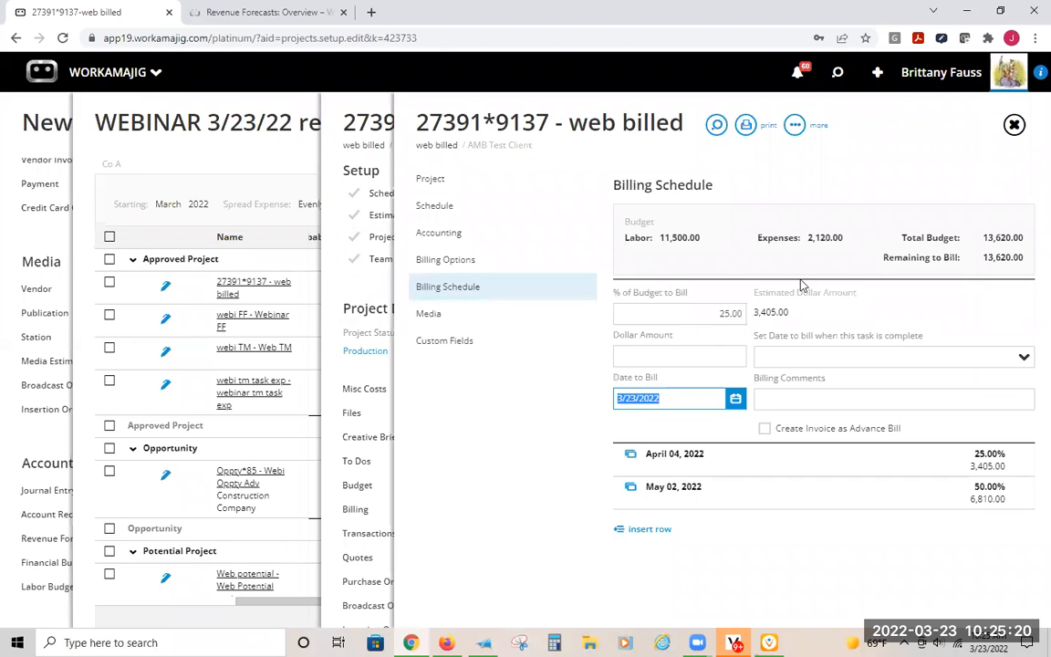
left_click(675, 312)
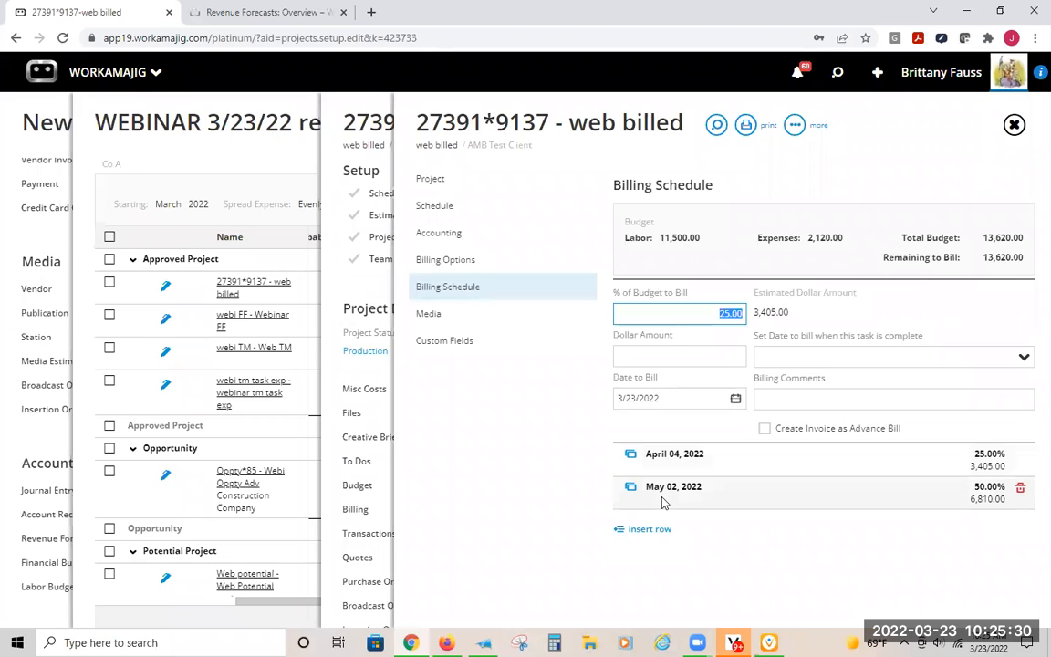
key("Return")
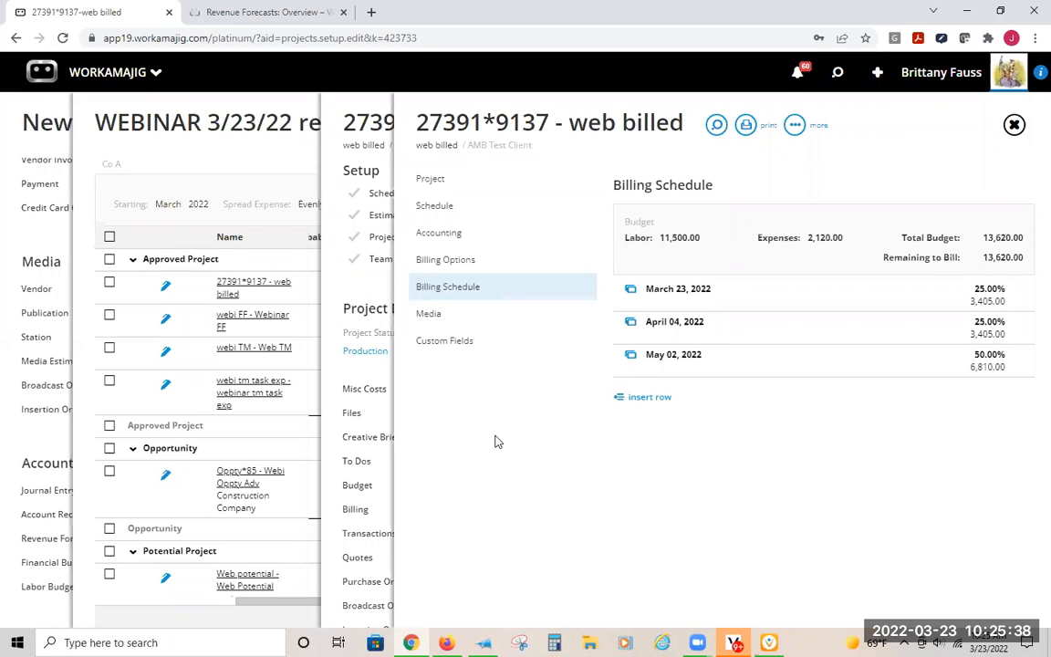
- Return to the web billed project and open its Webinar FF estimate
left_click(353, 110)
left_click(472, 218)
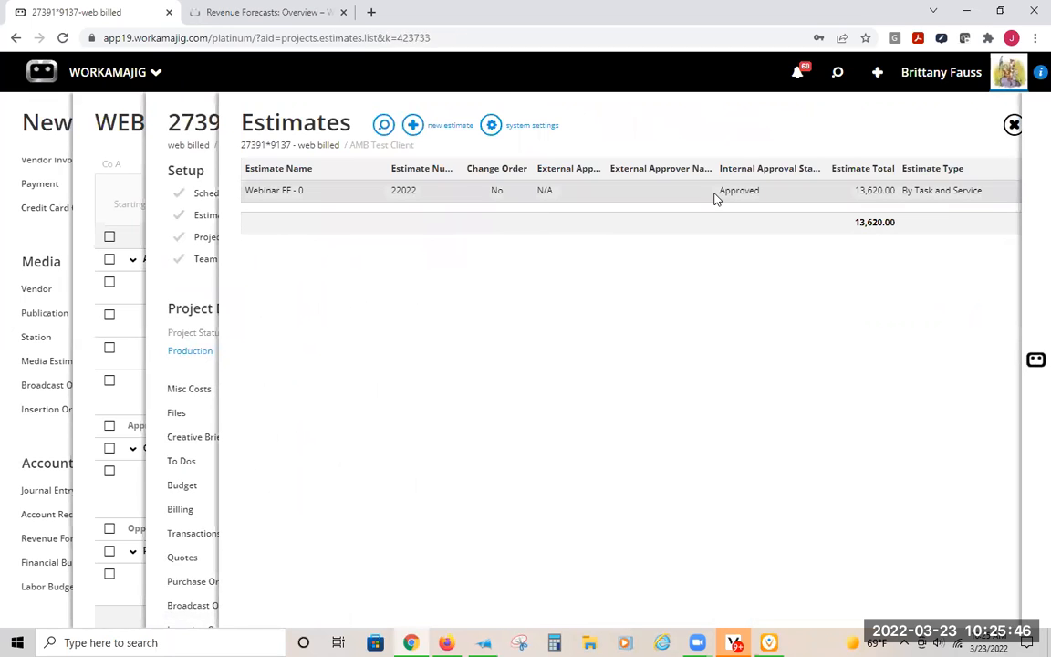
left_click(714, 196)
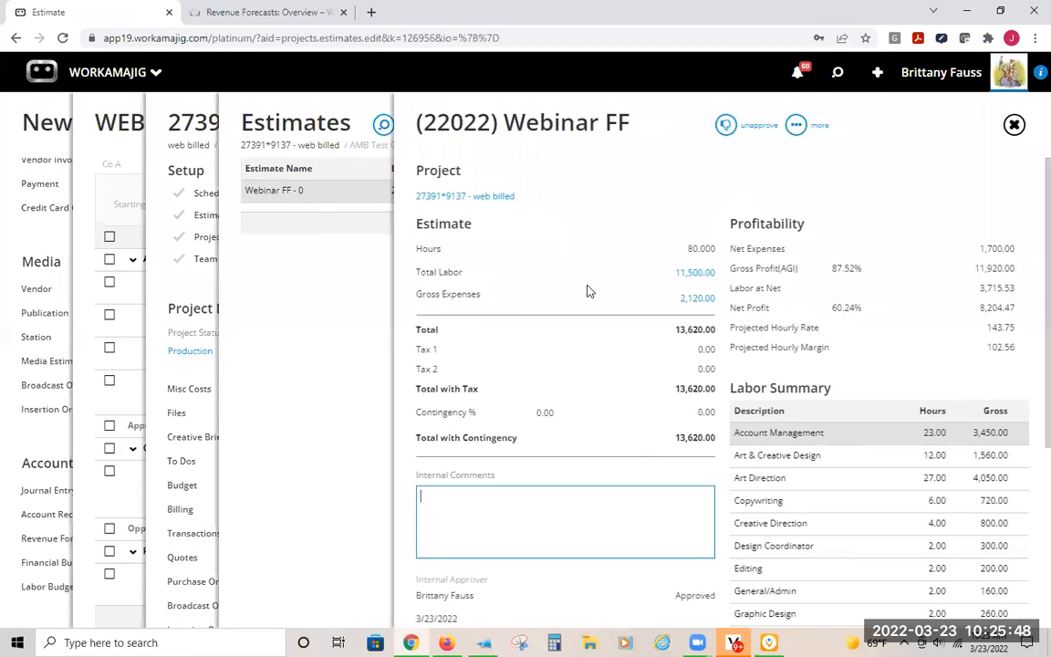
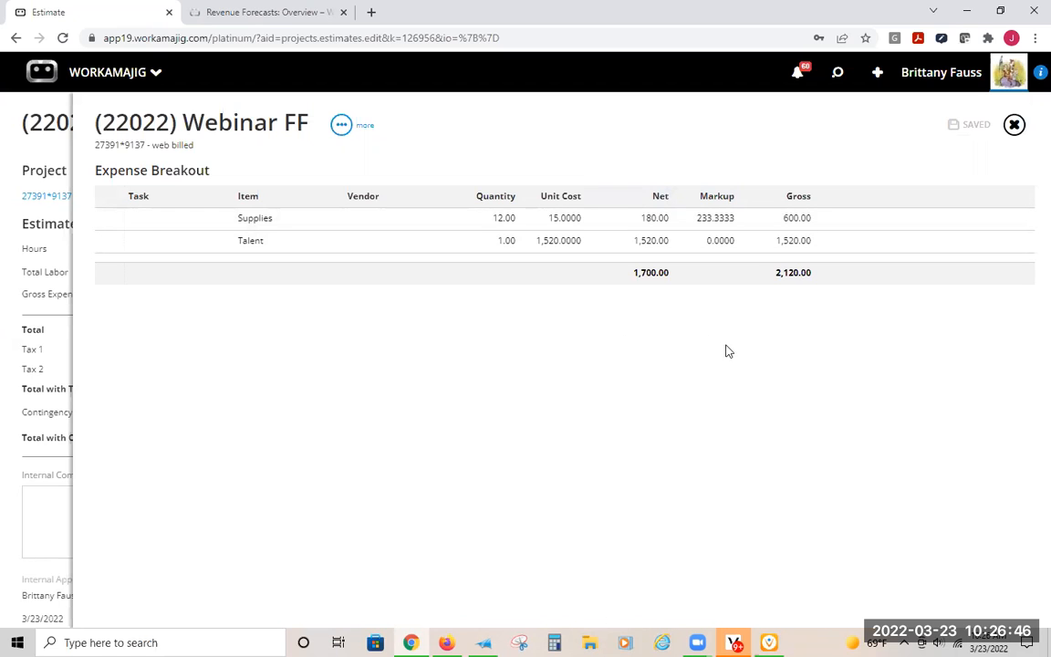
- View the Webinar FF estimate's gross expense breakout by item again and return to the estimate
left_click(1015, 125)
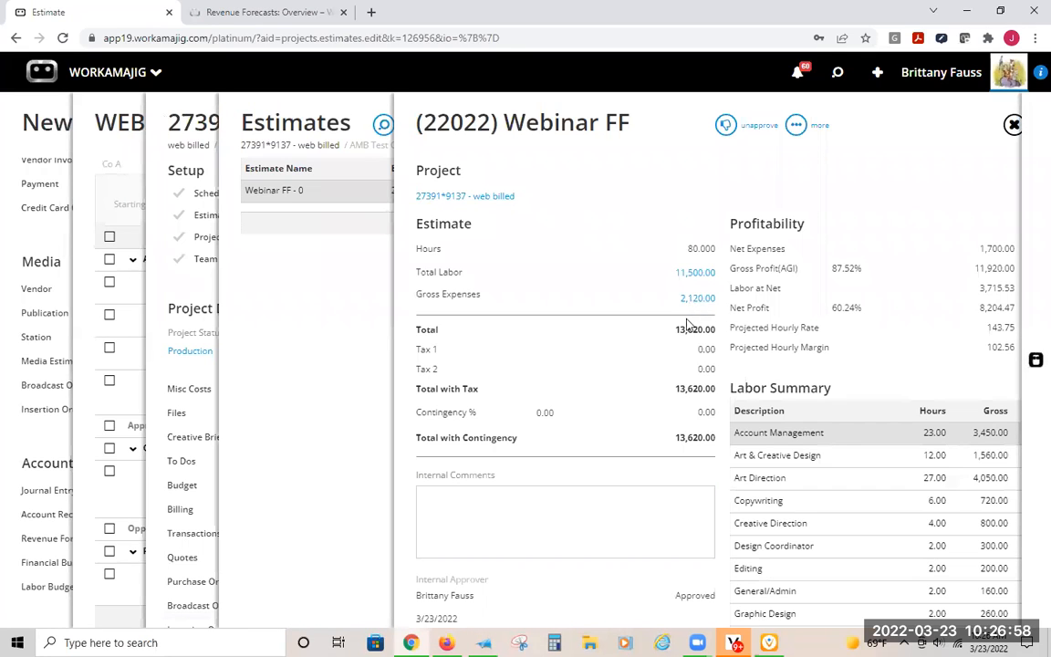
left_click(696, 299)
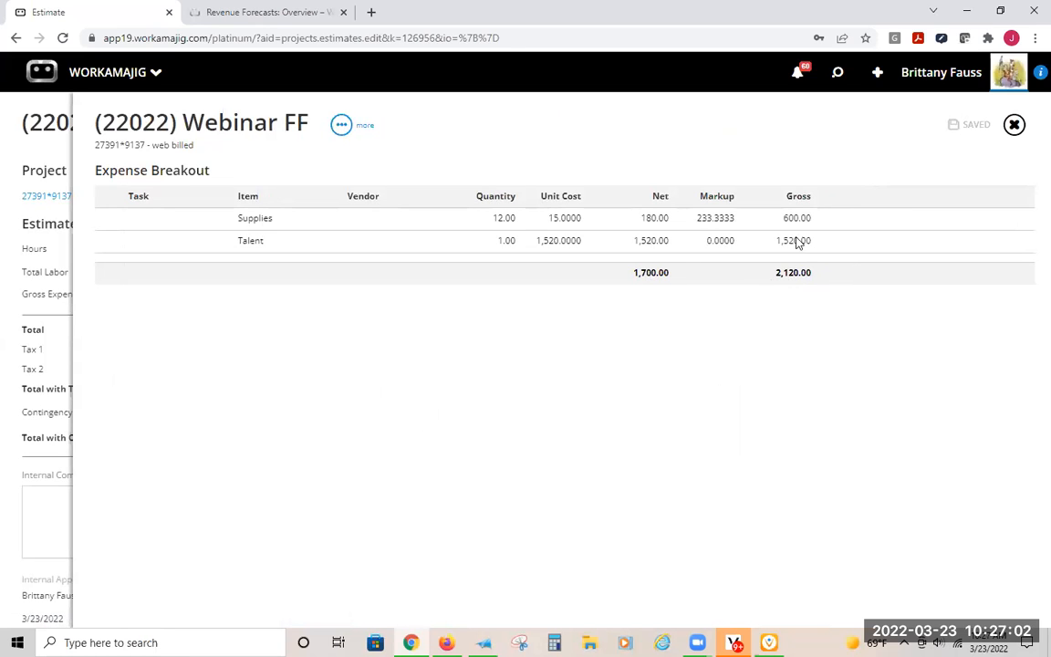
left_click(1015, 126)
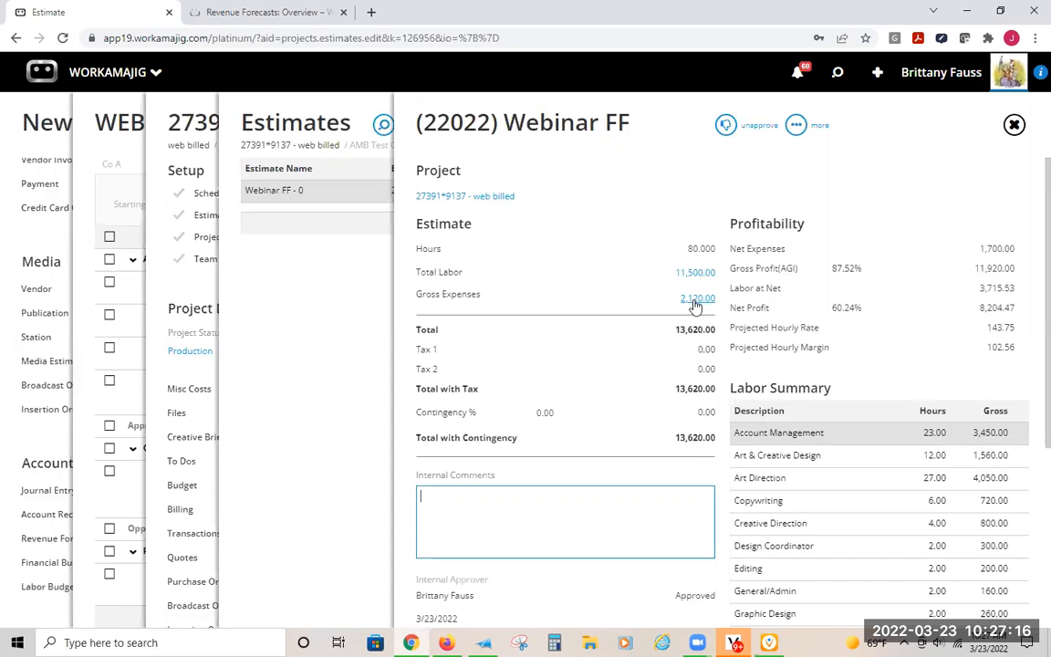
- Copy the Webinar FF estimate's web address and open it in a new browser tab
left_click(336, 41)
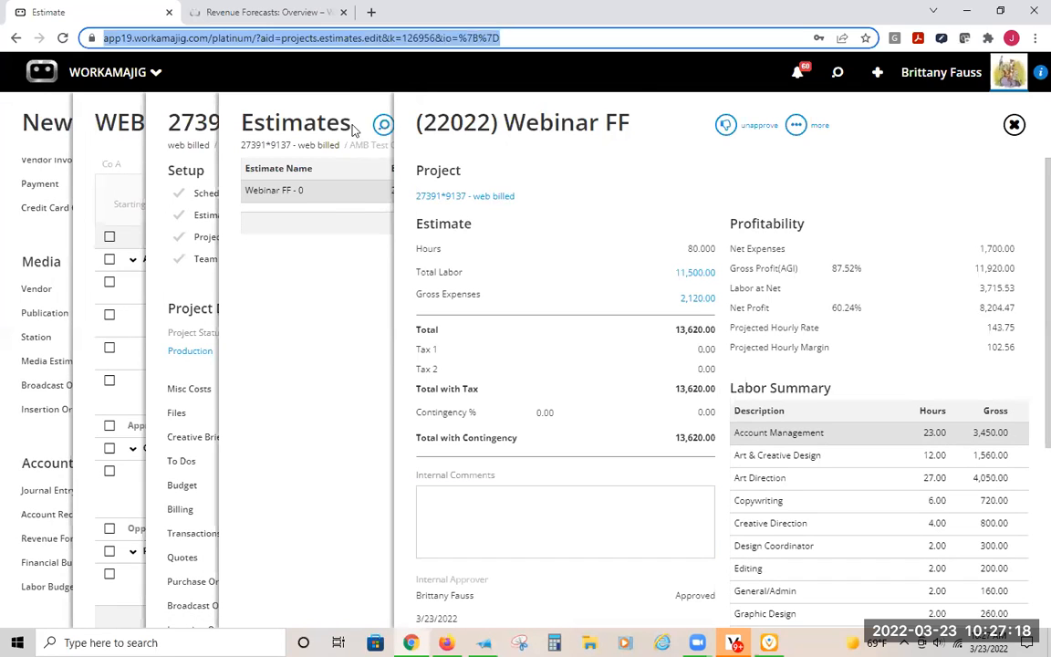
right_click(337, 40)
left_click(351, 112)
left_click(371, 12)
right_click(305, 42)
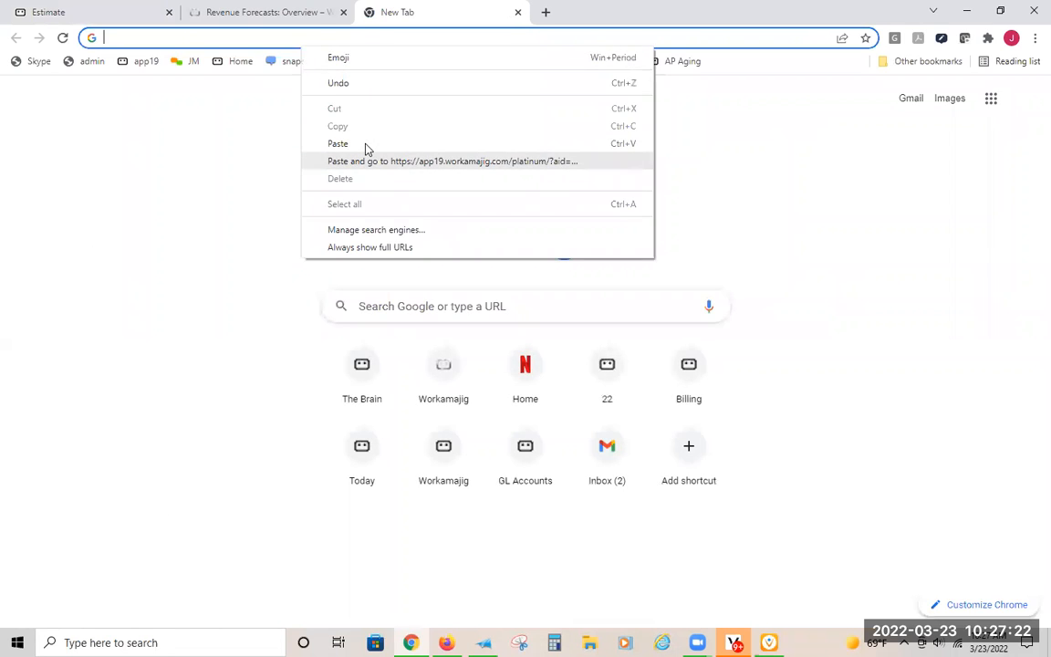
left_click(365, 161)
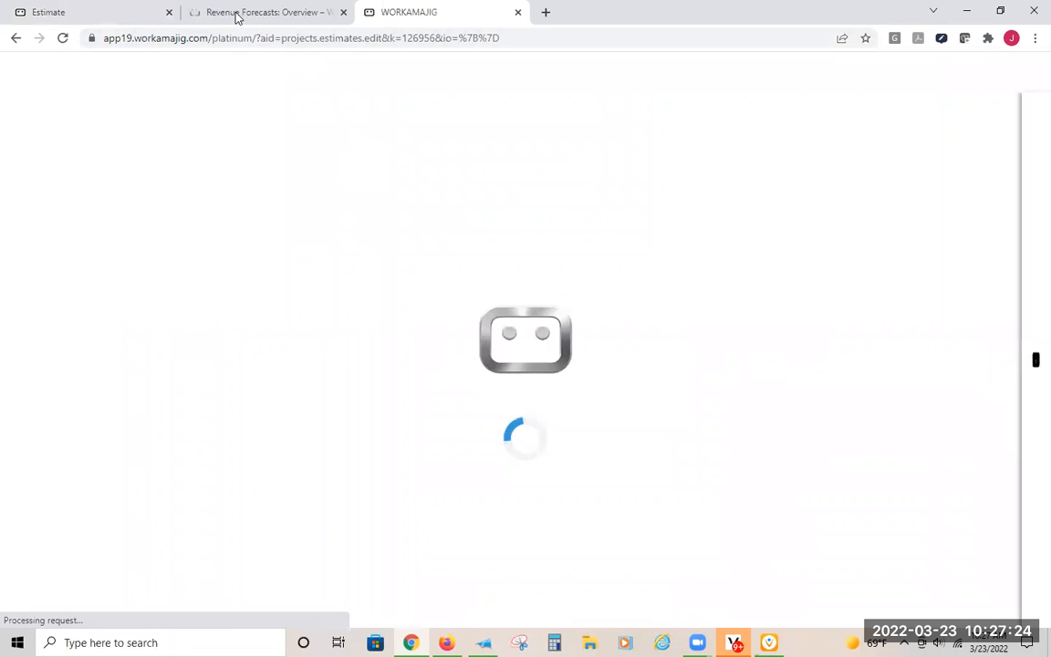
- Reorder the browser tabs so the Revenue Forecasts help article follows the duplicate estimate, and return to the original estimate
left_click(292, 15)
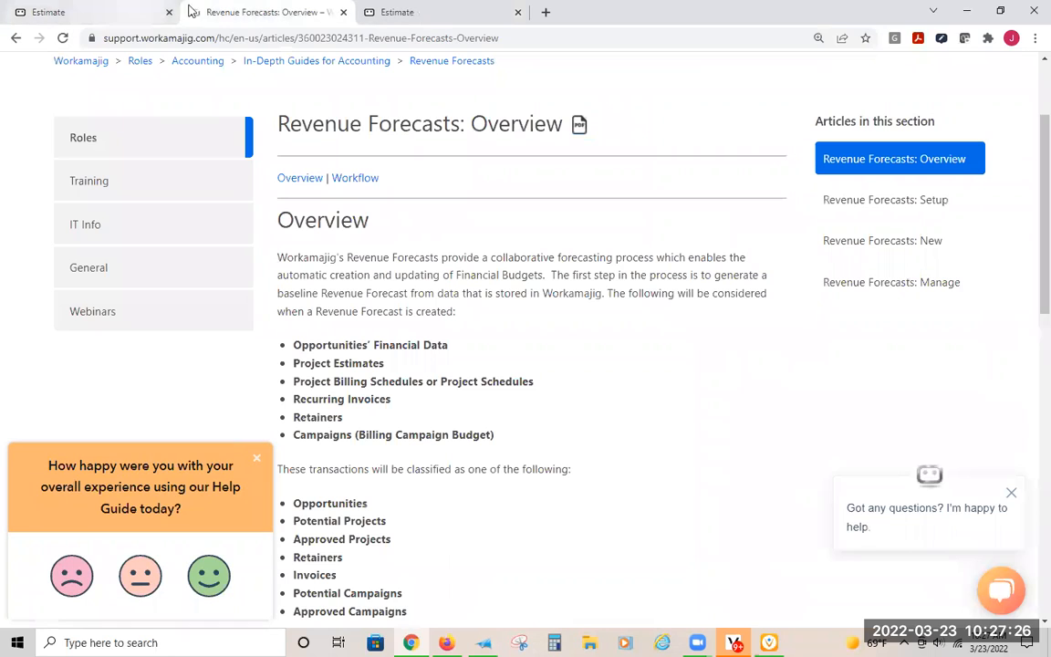
left_click_drag(275, 17, 387, 18)
left_click(214, 12)
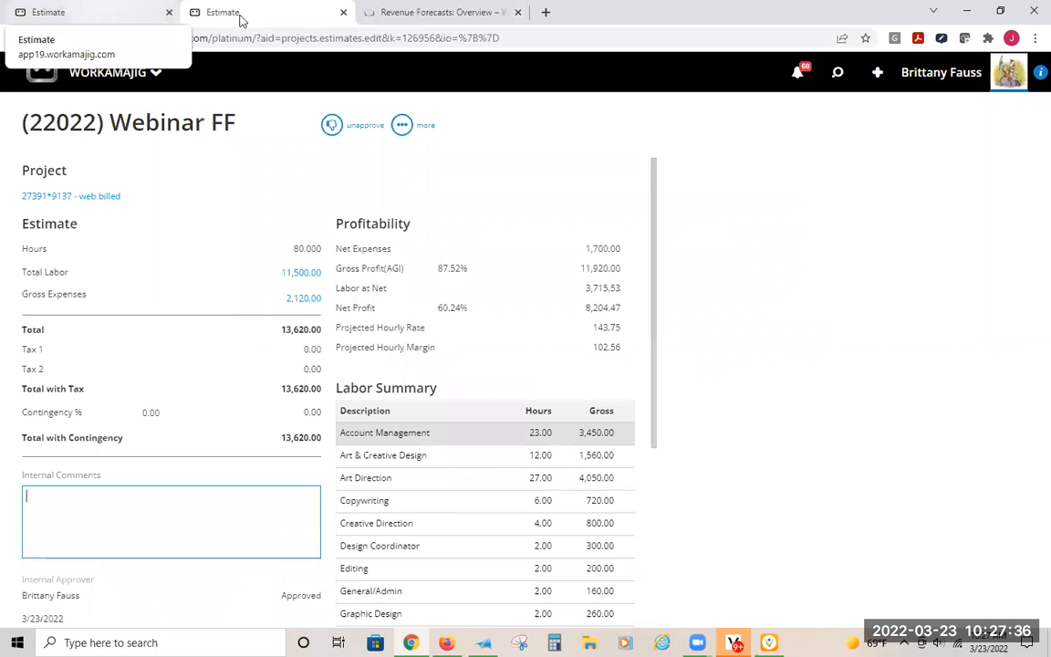
left_click(77, 16)
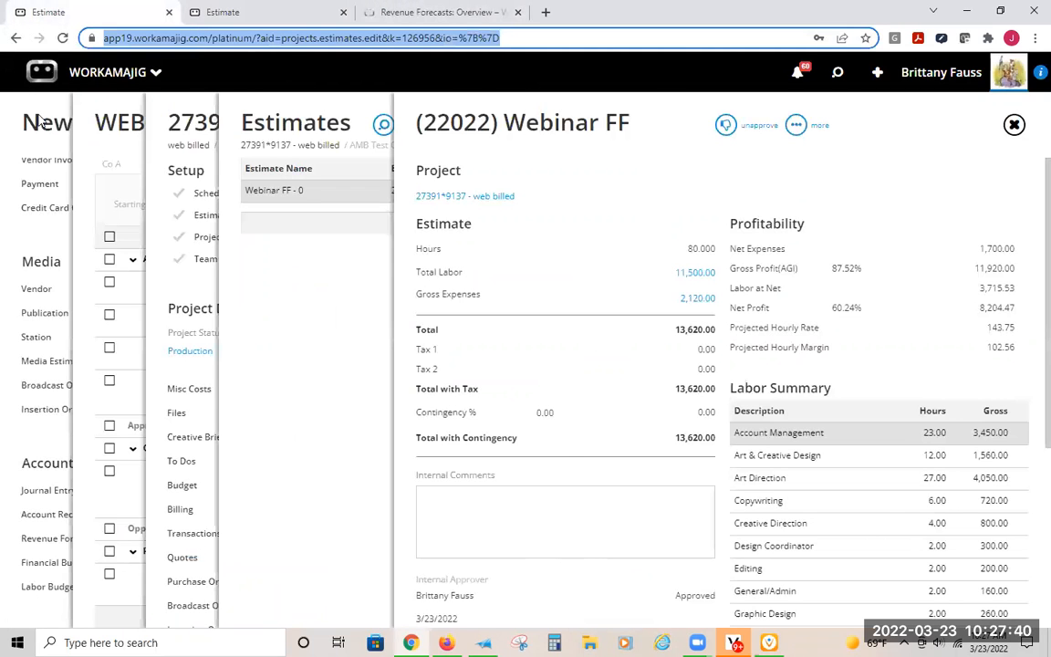
left_click(33, 123)
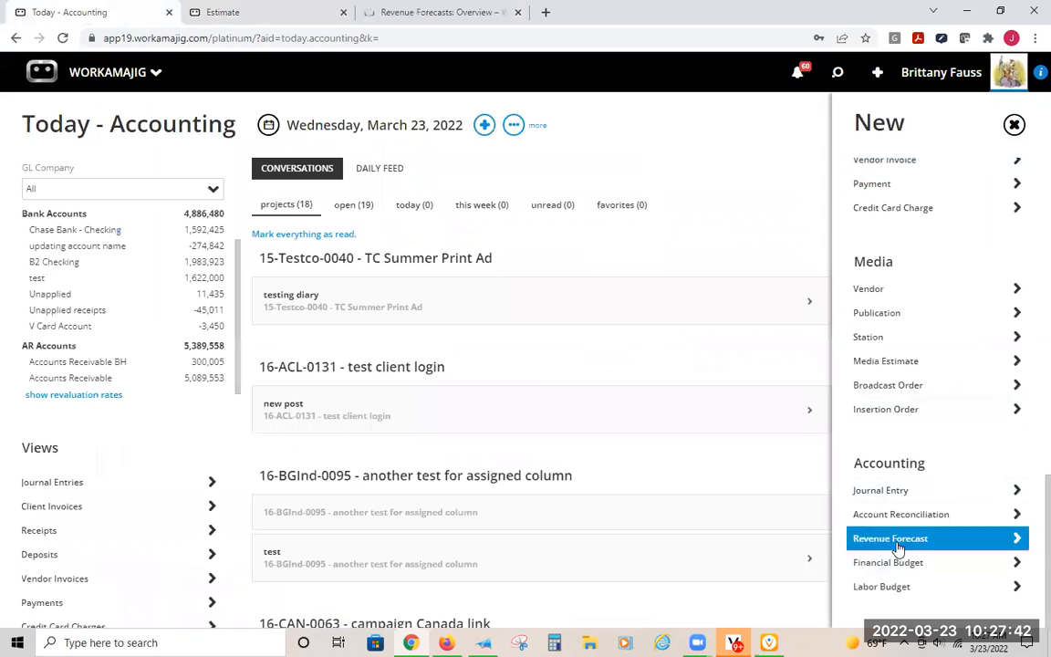
left_click(891, 540)
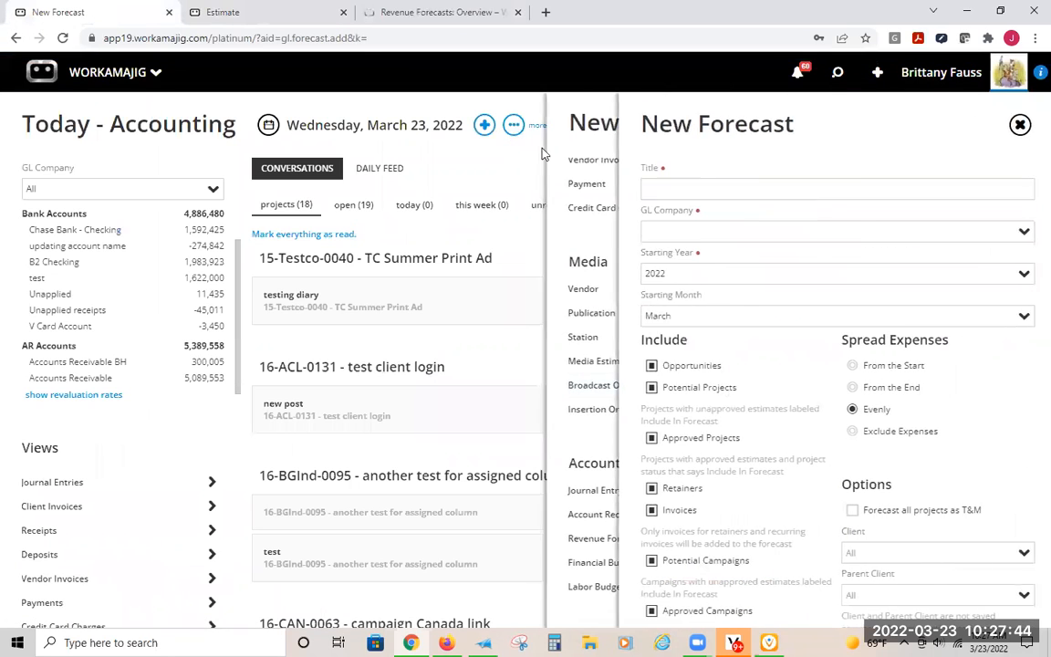
left_click(540, 151)
- Reopen the WEBINAR 3/23/22 reve forecast from the recently viewed items
left_click(839, 75)
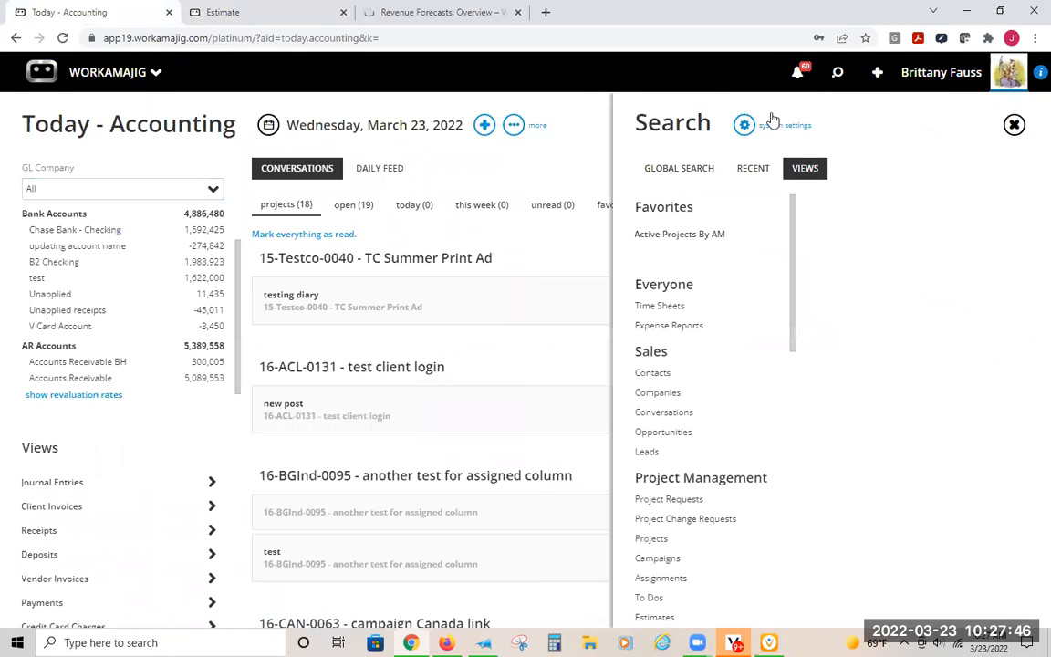
left_click(757, 169)
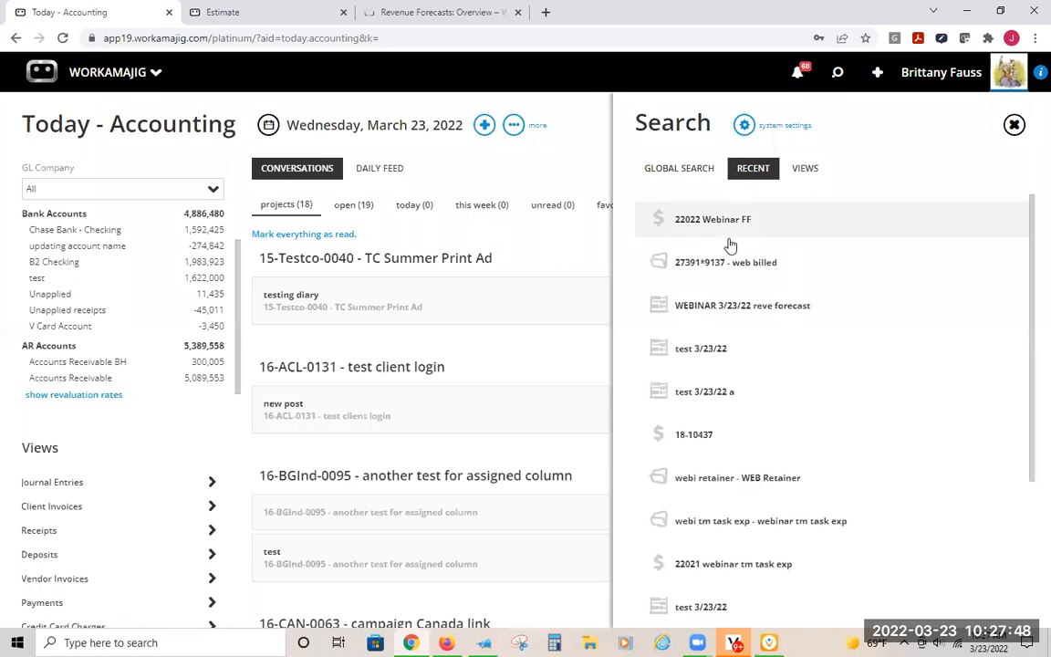
left_click(691, 308)
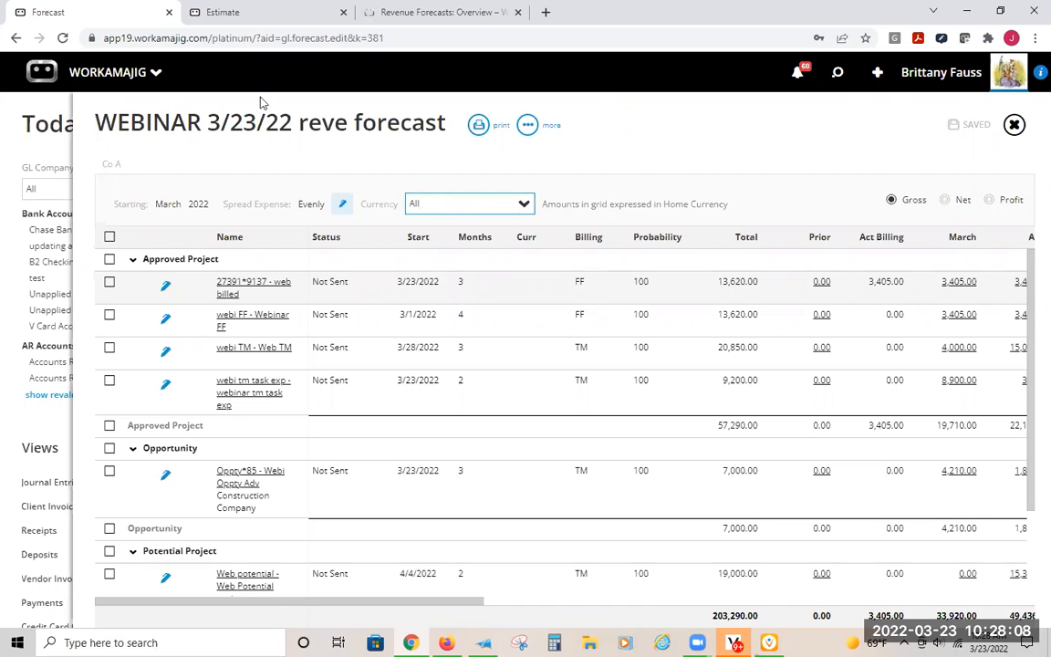
- Check that the separate Webinar FF estimate is at hand and view the forecast's monthly columns from March to June
left_click(223, 14)
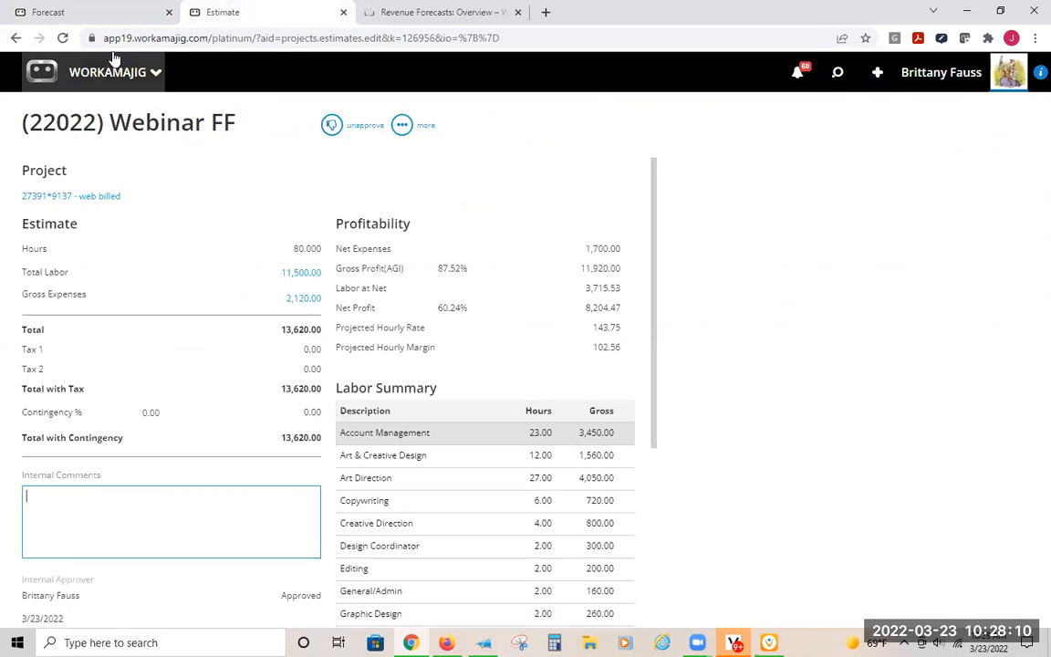
left_click(101, 12)
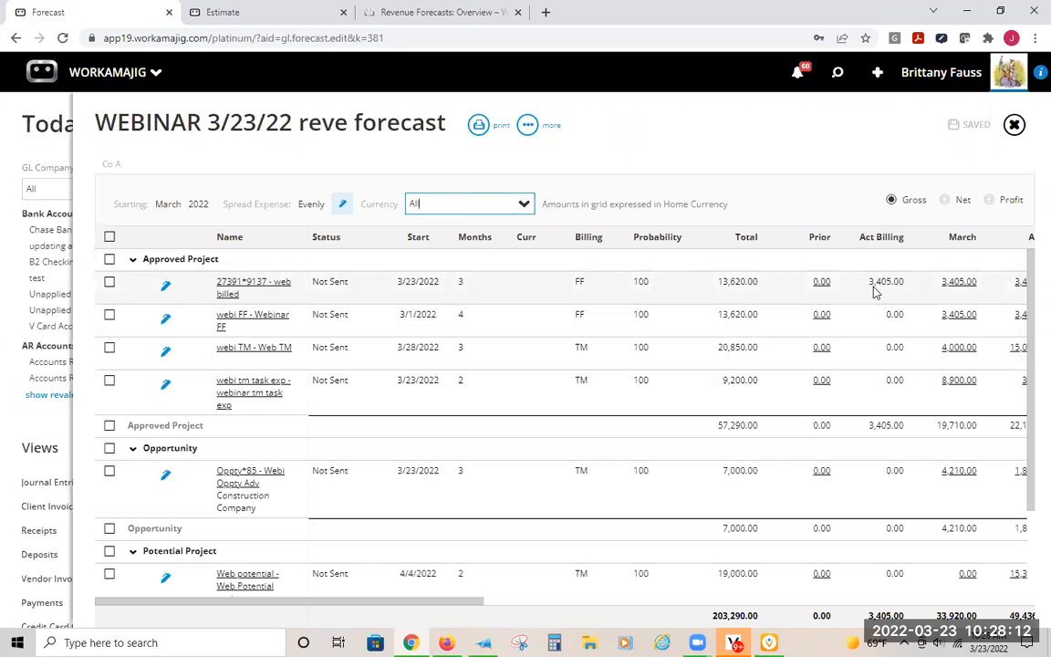
left_click_drag(406, 601, 511, 602)
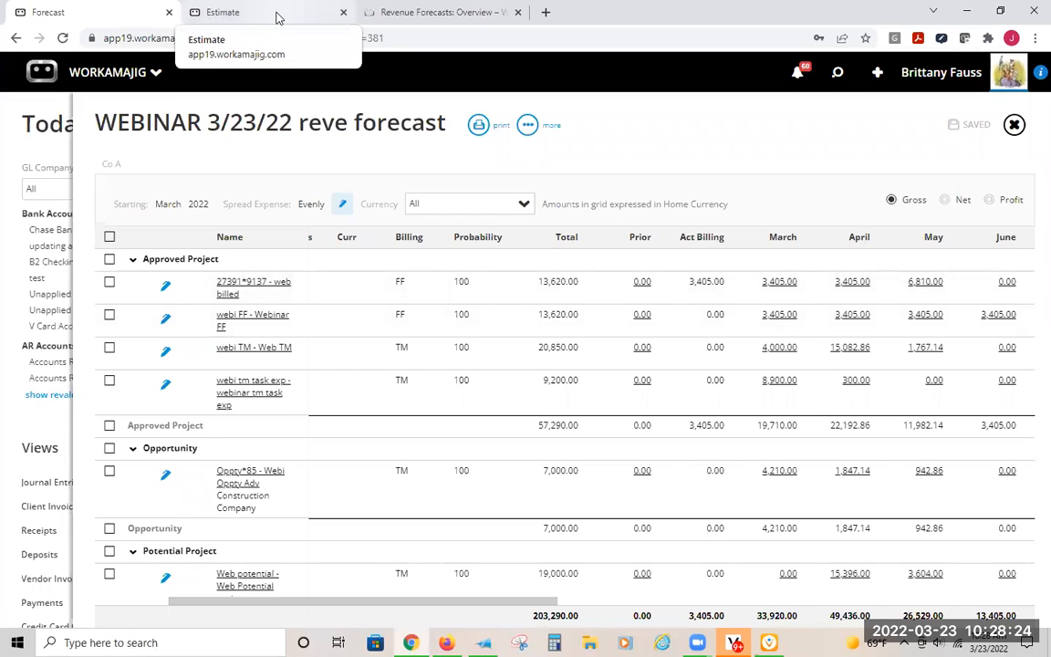
- Open the webi FF project from the forecast and check the billing method and billing schedule in its project settings
left_click(255, 320)
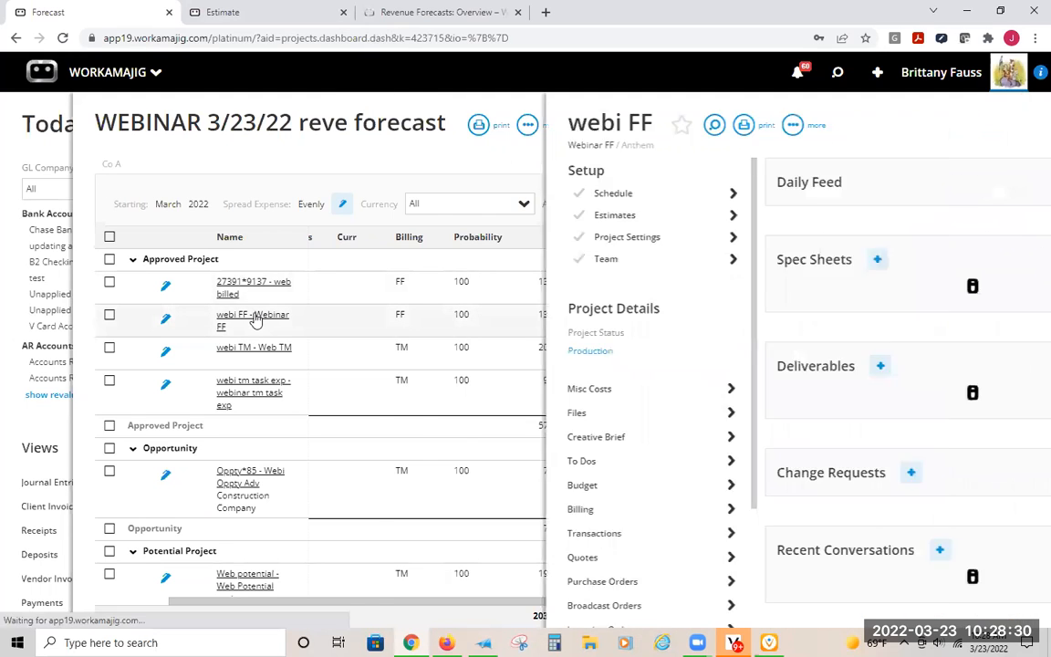
left_click(469, 240)
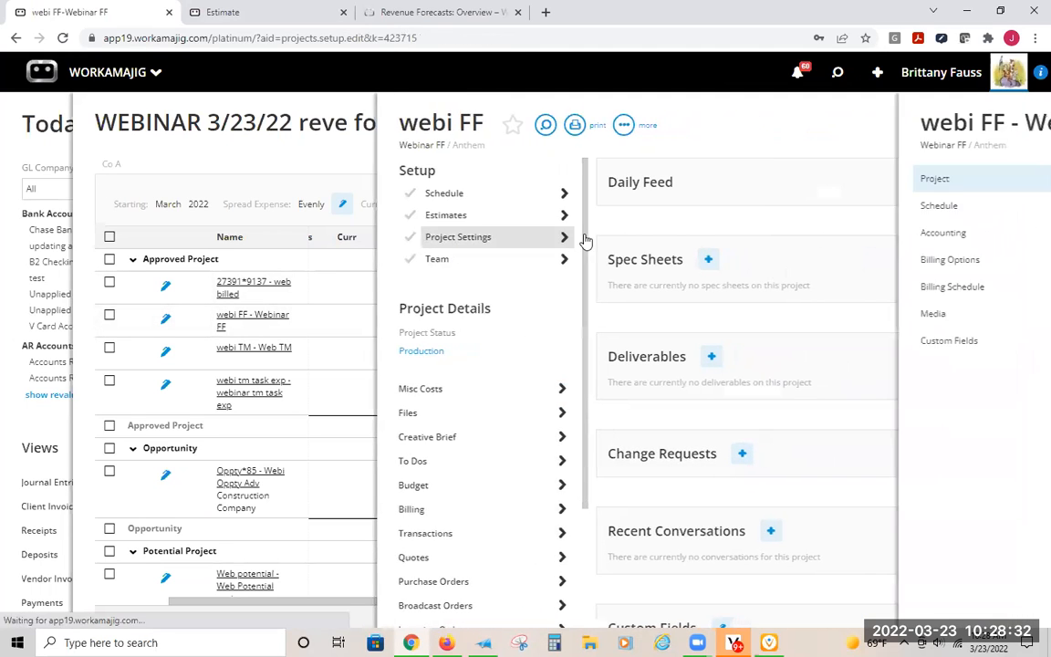
left_click(447, 259)
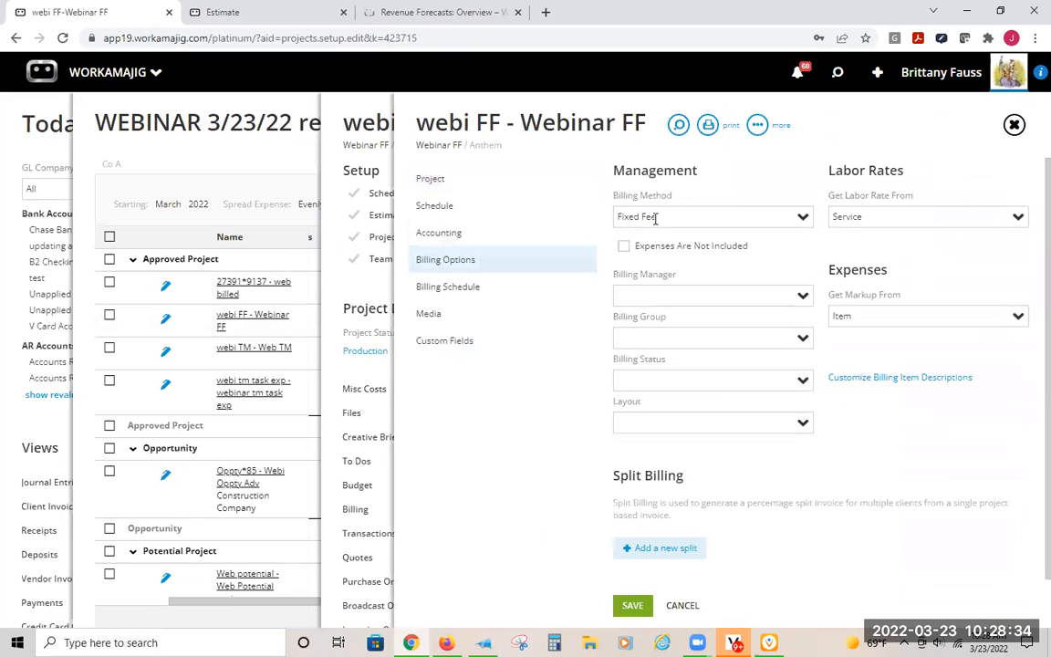
left_click(480, 292)
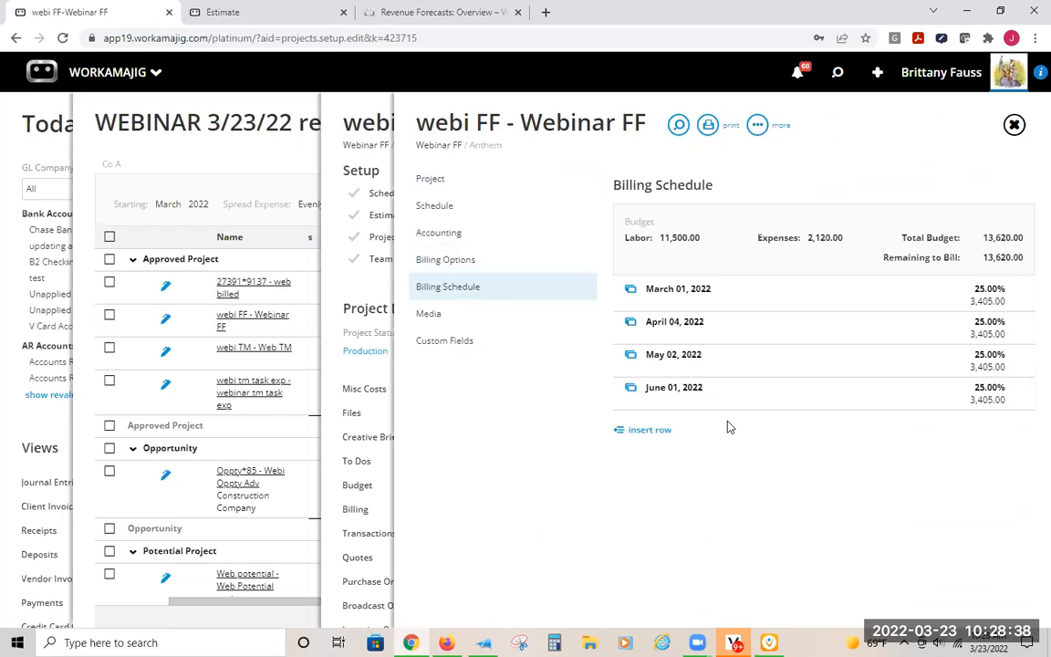
- View the webi FF project's Webinar FF estimate and return to the forecast
left_click(371, 211)
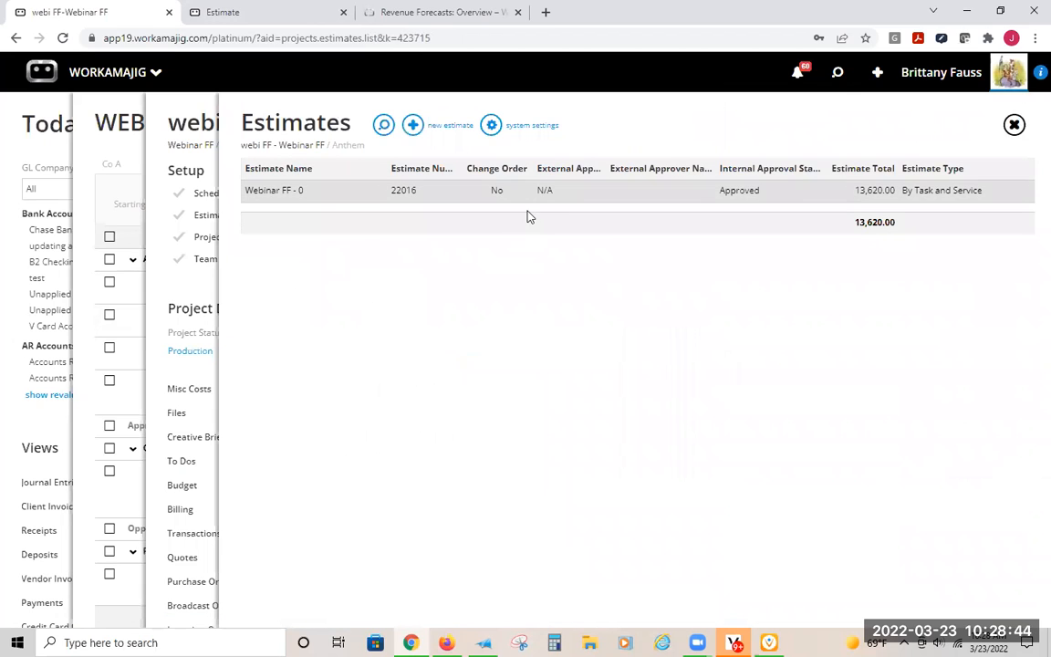
left_click(627, 192)
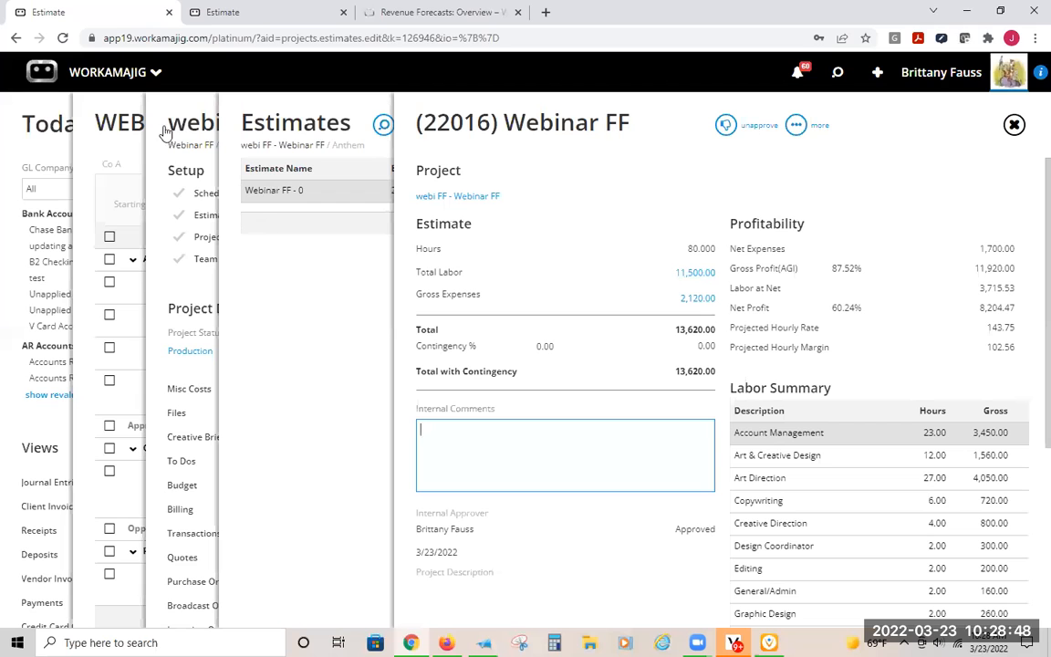
left_click(121, 118)
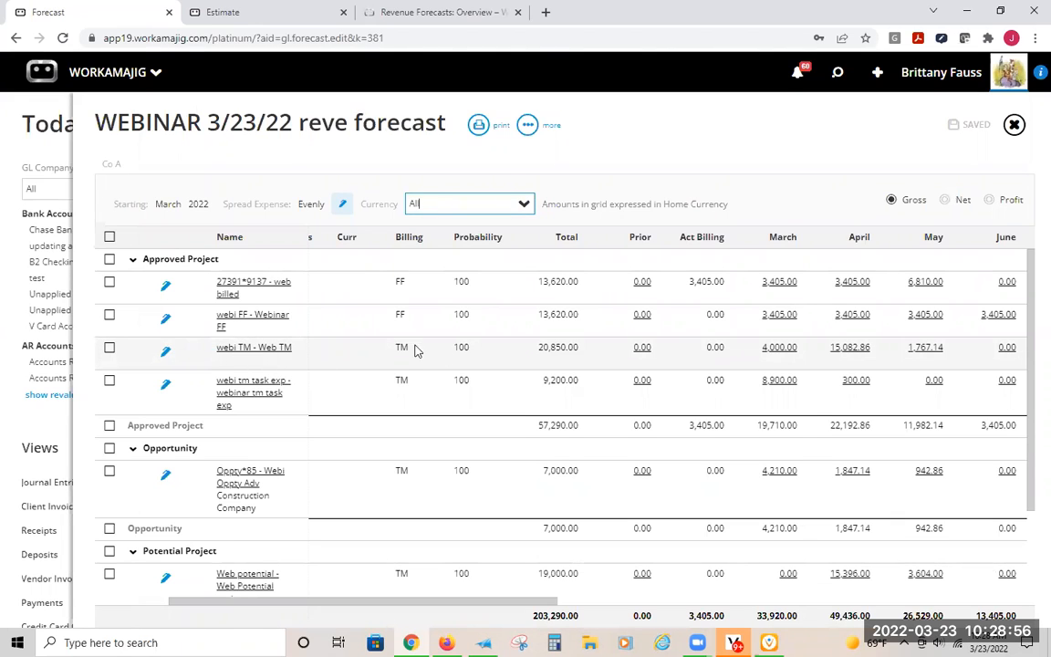
- Open the webi TM project from the forecast in a separate browser tab and check its billing method in the billing options
left_click(256, 350)
left_click(98, 134)
left_click(247, 350, "ctrl")
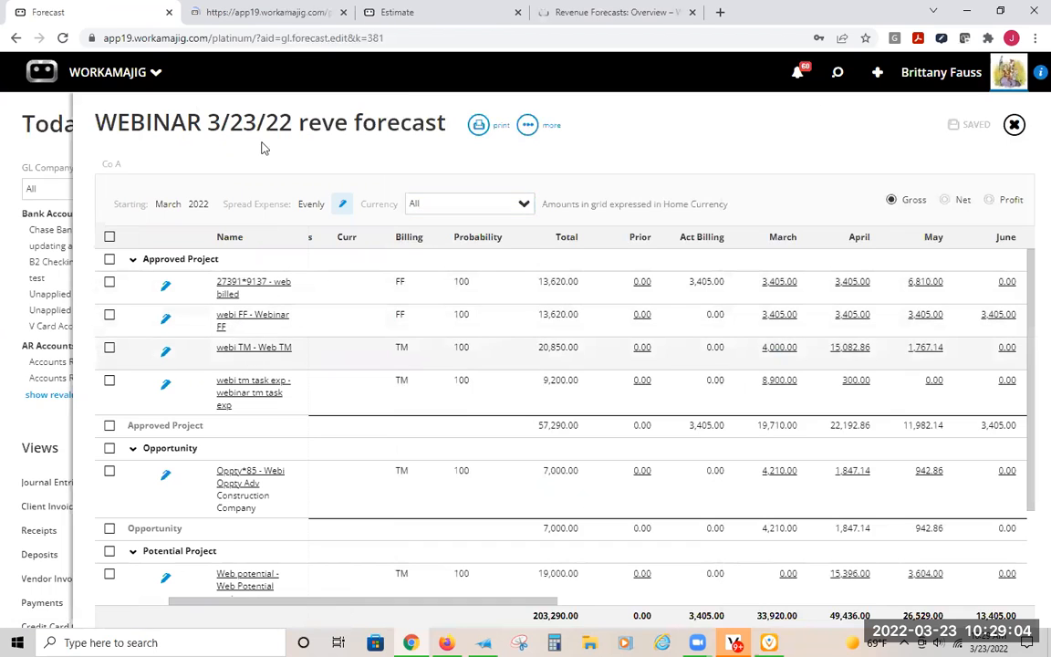
left_click(260, 12)
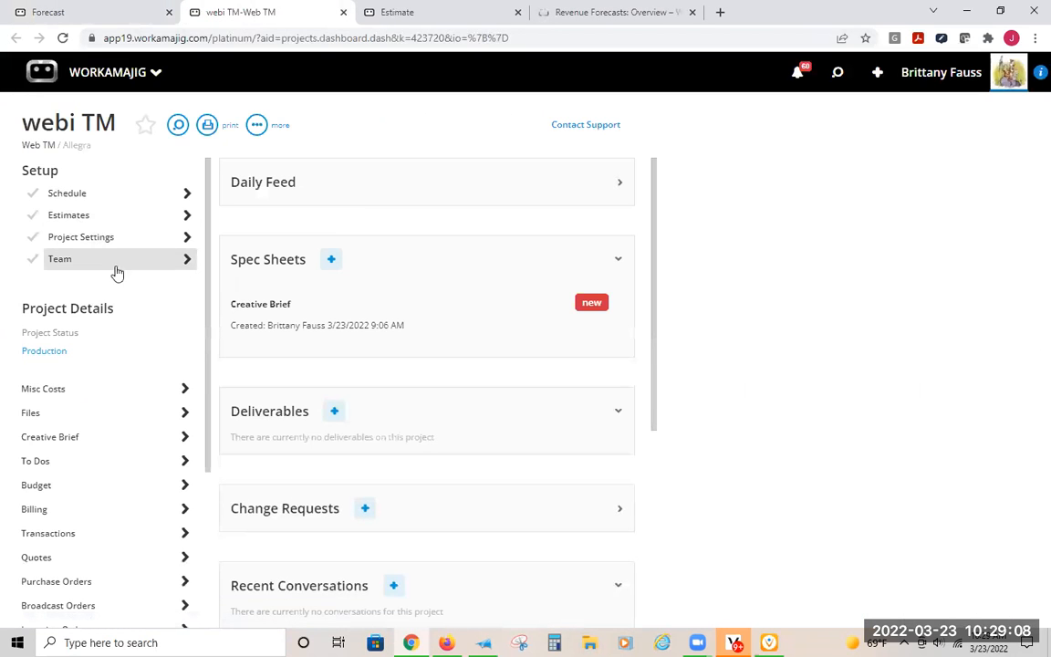
left_click(89, 240)
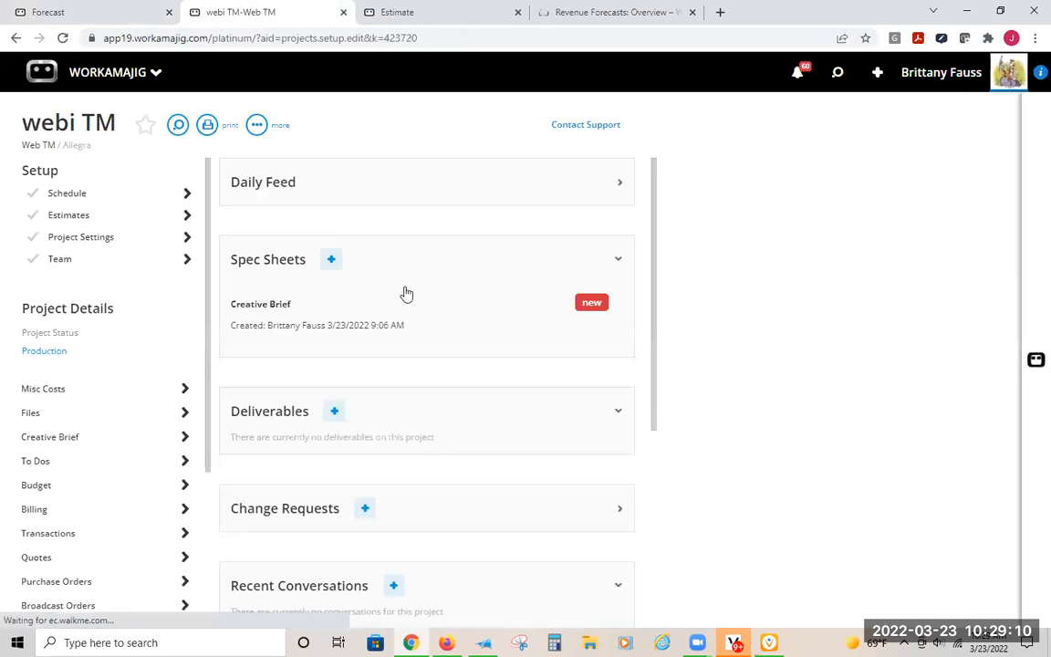
left_click(463, 263)
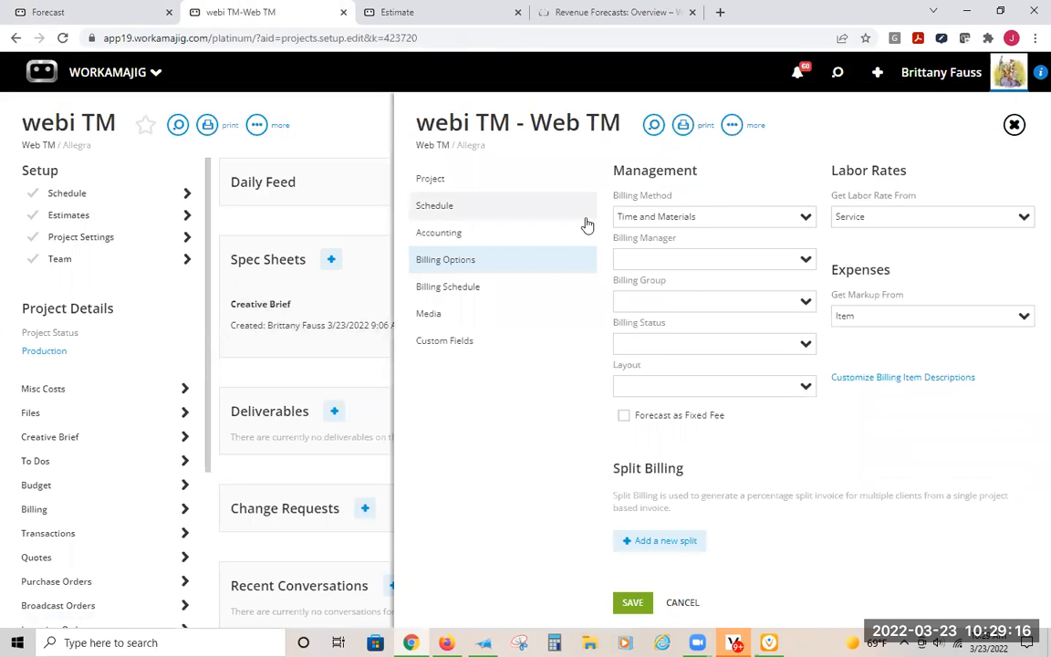
- View the webi TM project's Template Brochure/Collateral WMJ estimate with its labor summary, and return to the project
left_click(66, 224)
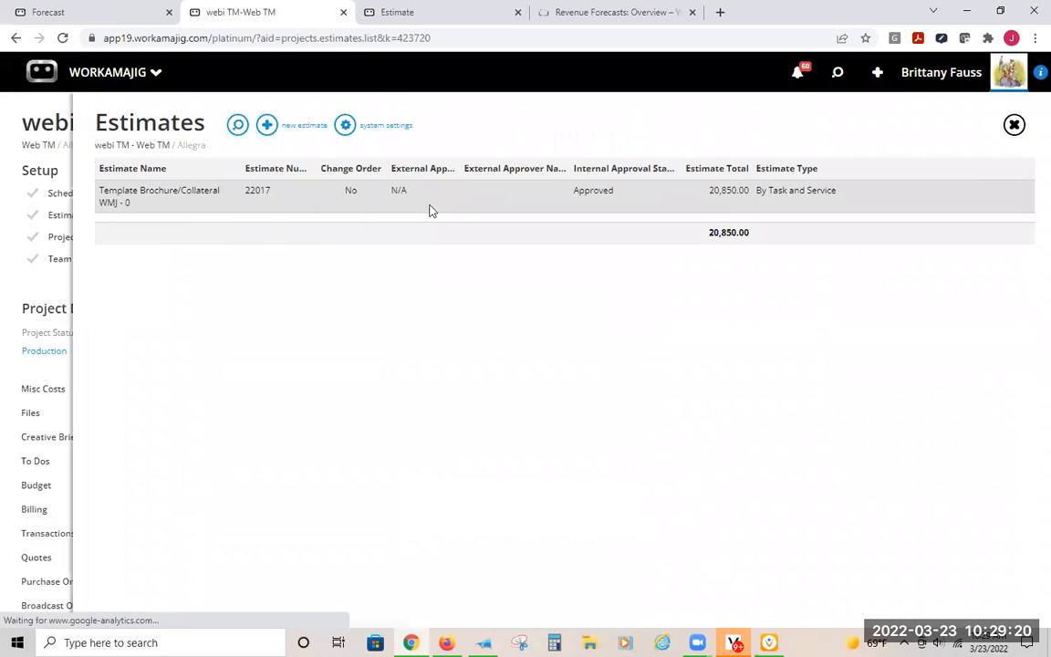
left_click(723, 196)
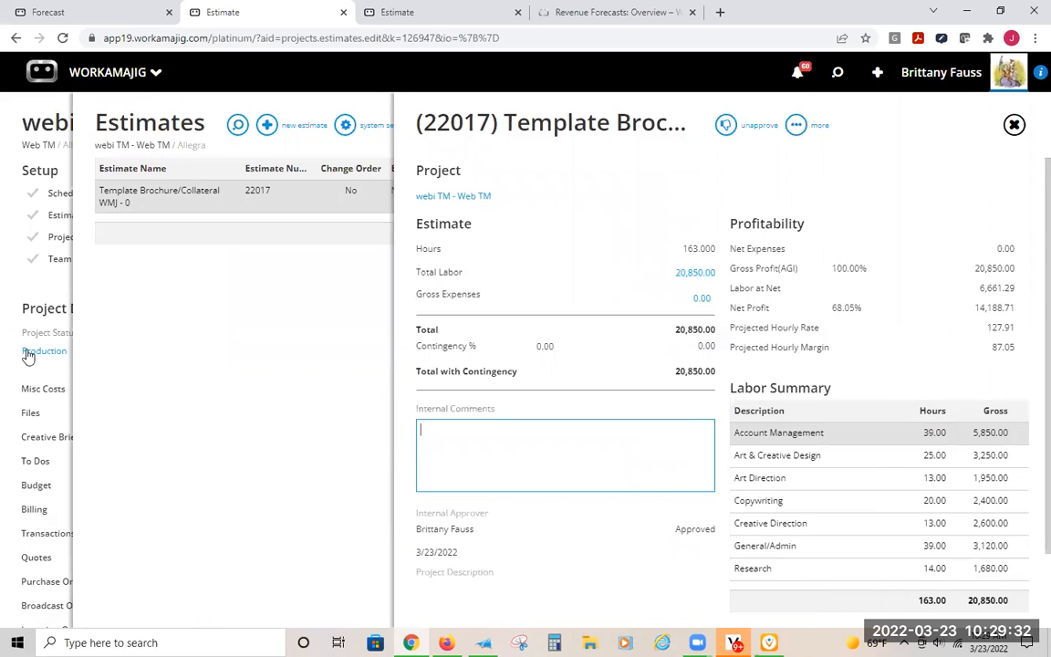
left_click(47, 94)
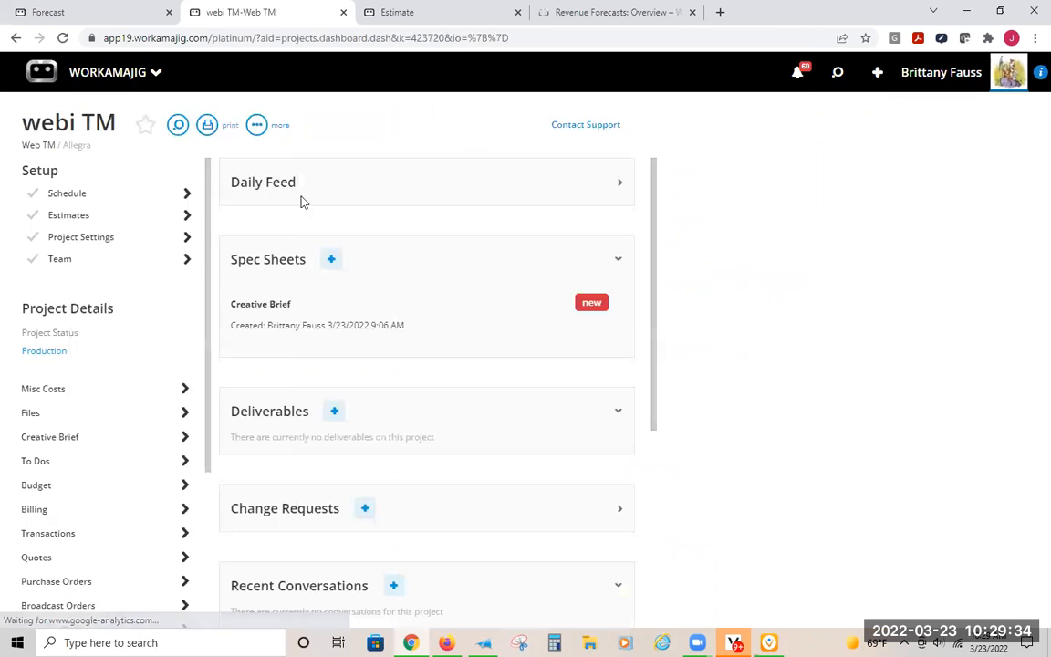
- Review the allocated hours and the plan start and complete dates in the webi TM schedule, and return to the forecast
left_click(69, 194)
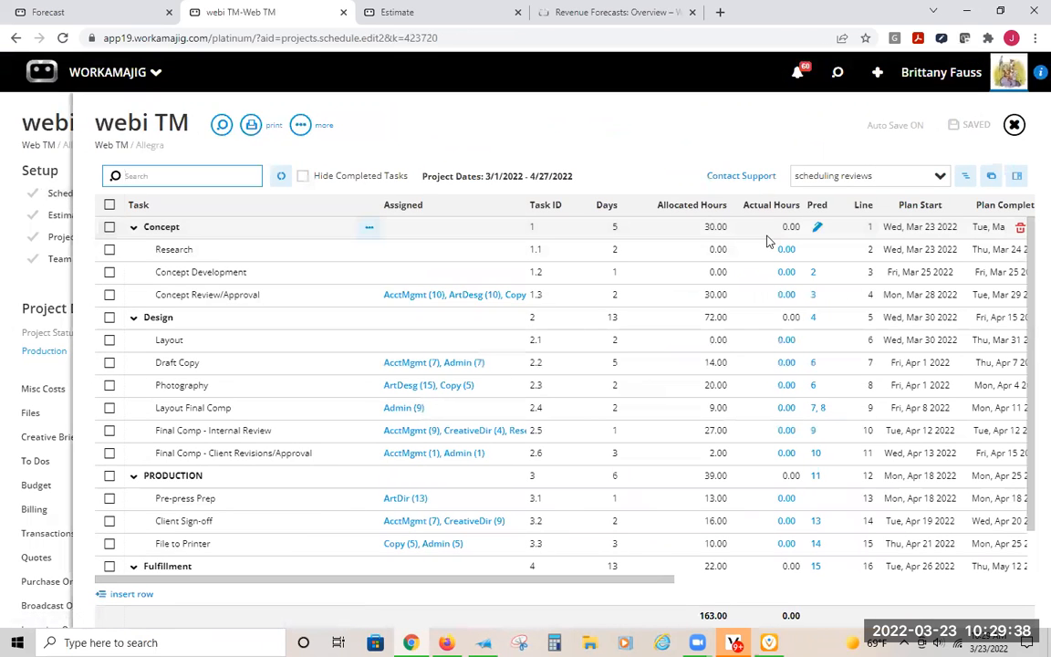
left_click_drag(534, 581, 645, 581)
left_click(746, 228)
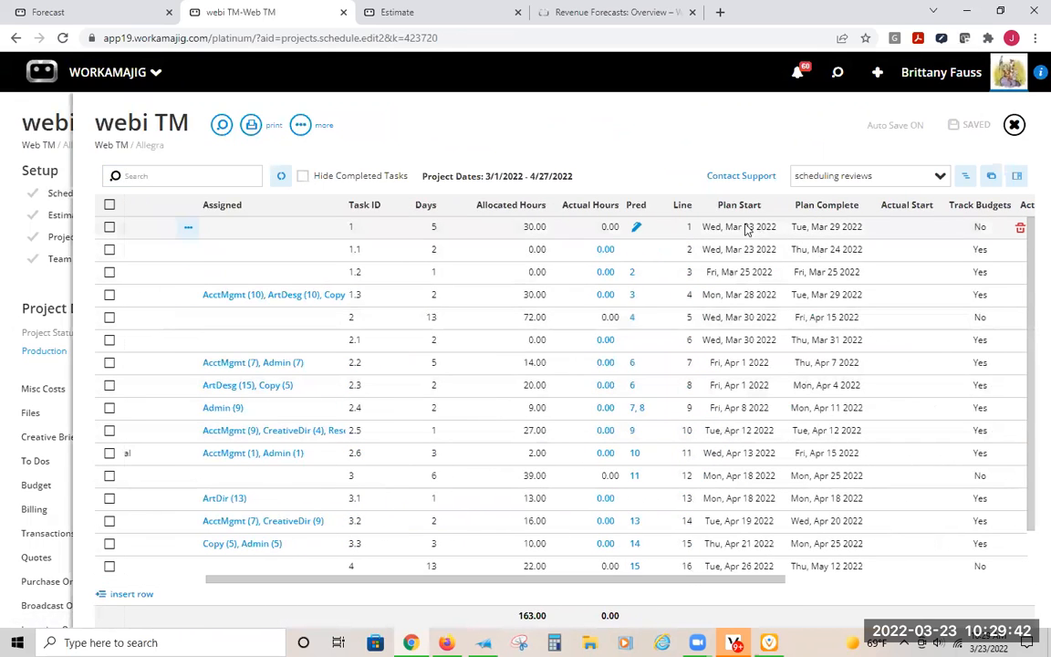
scroll(837, 364, "down", 1)
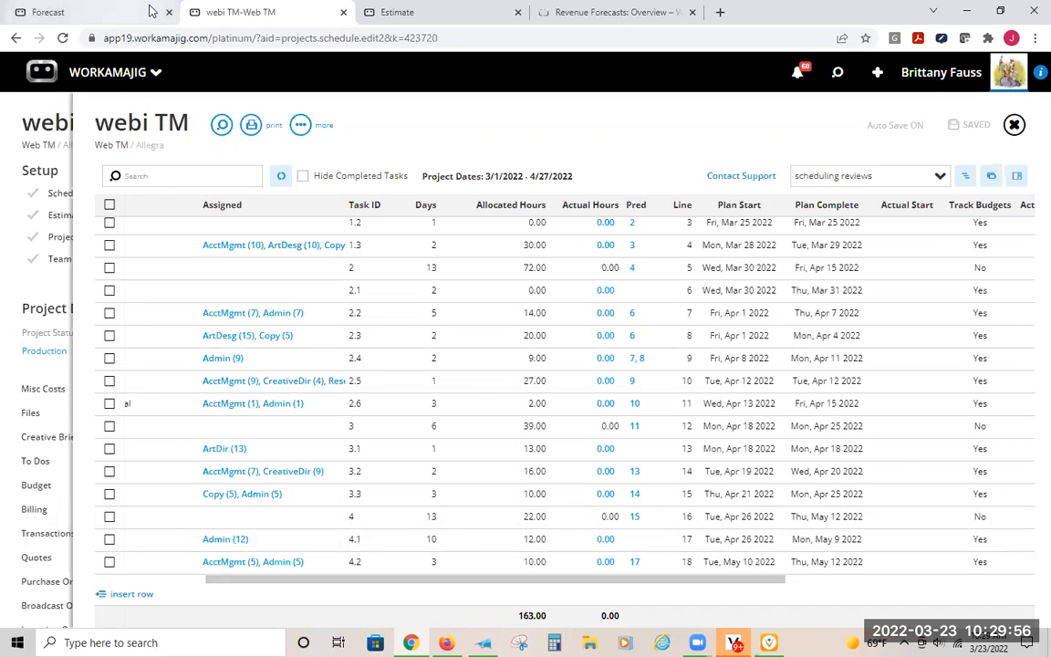
left_click(120, 12)
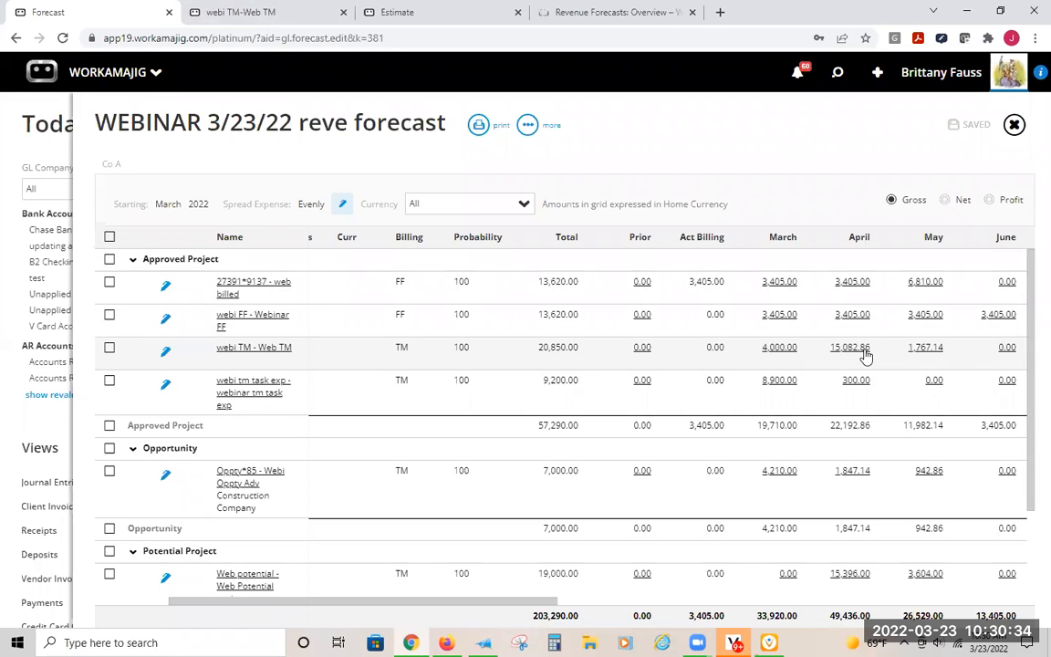
- Recheck the webi TM schedule, and view the expense breakout of the webi tm task exp project's estimate from the forecast
left_click(309, 13)
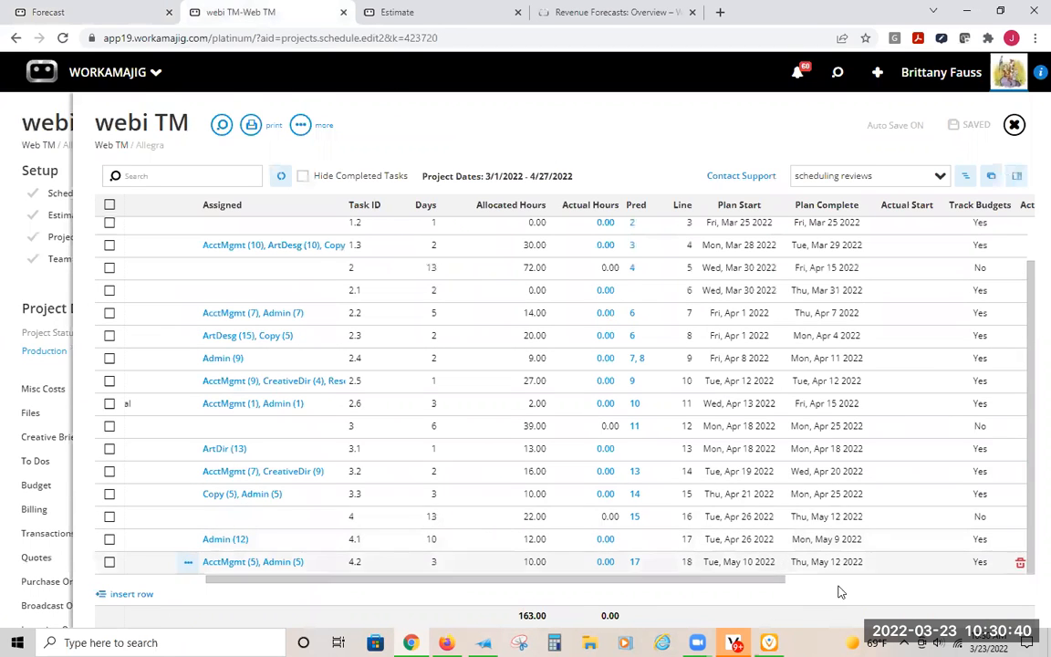
left_click(50, 12)
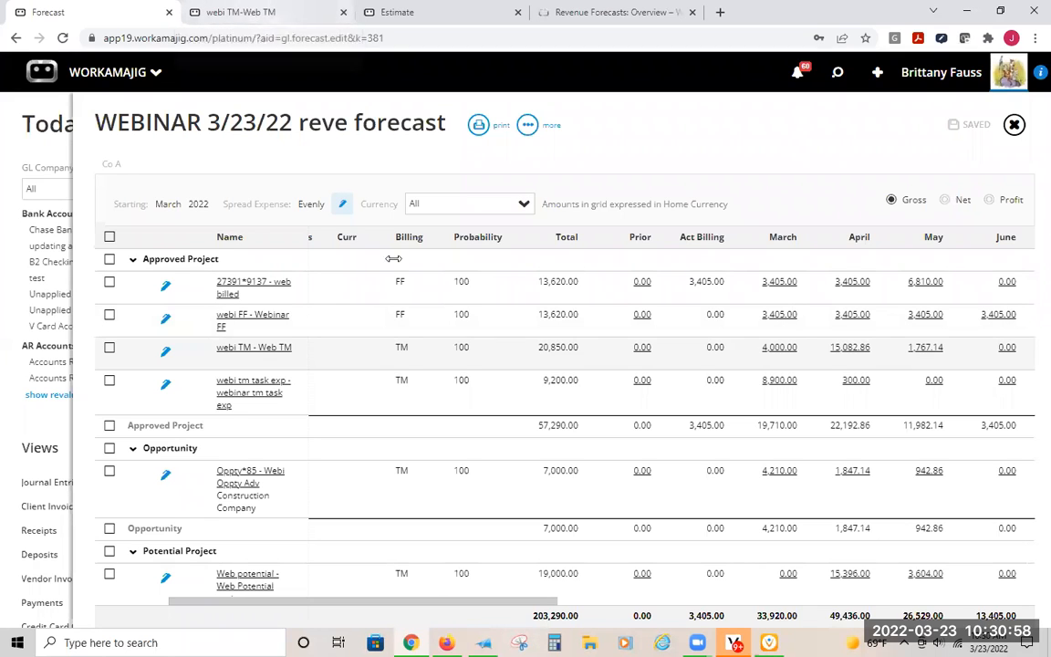
left_click(262, 395)
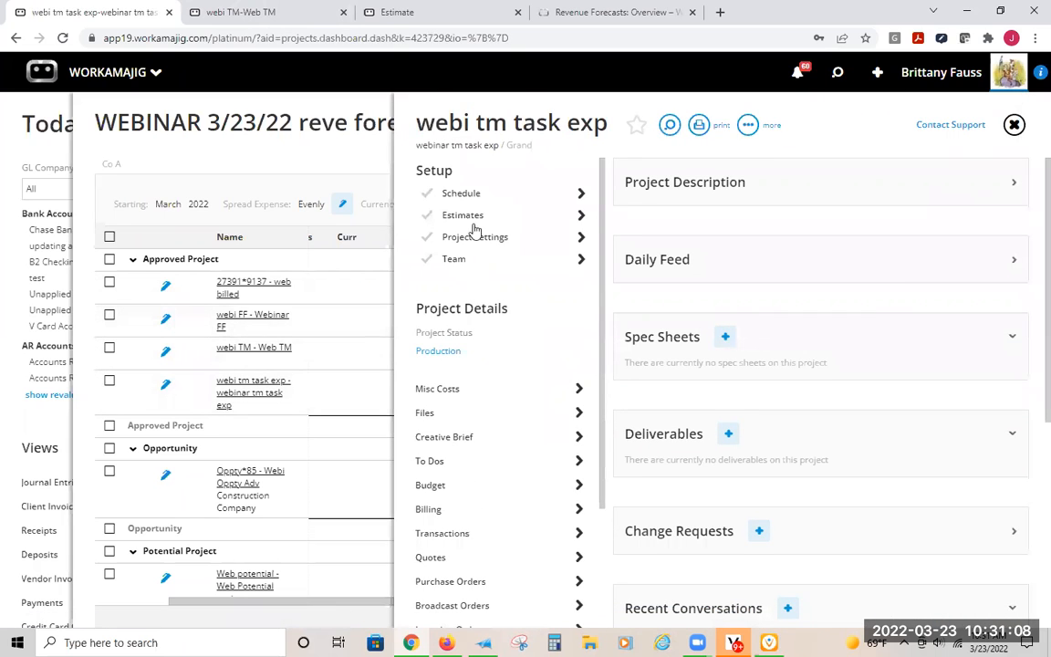
left_click(471, 215)
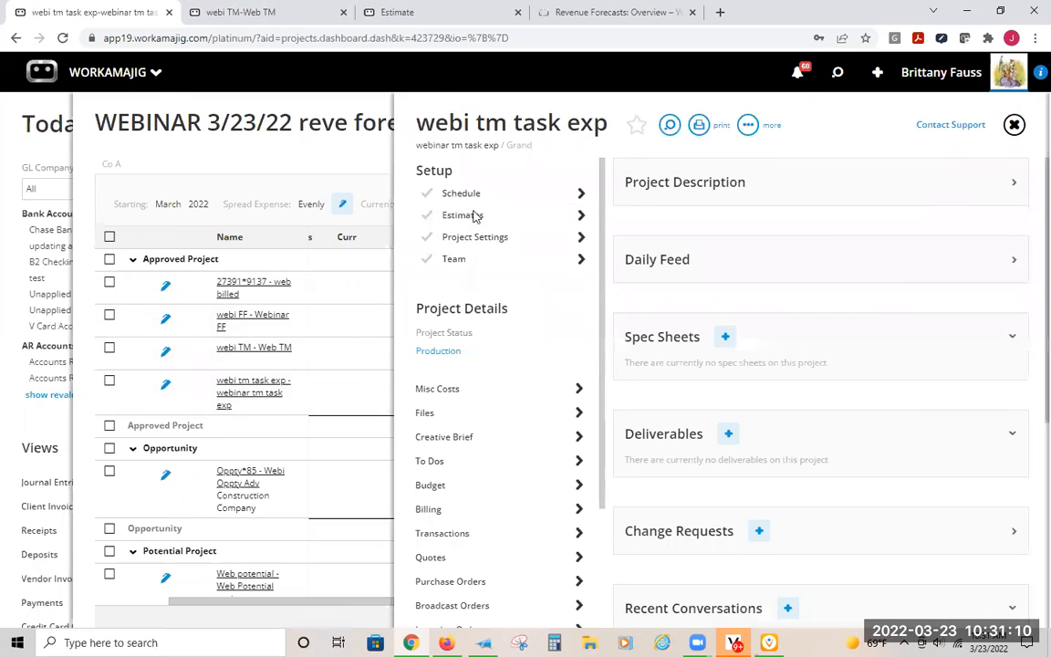
left_click(440, 200)
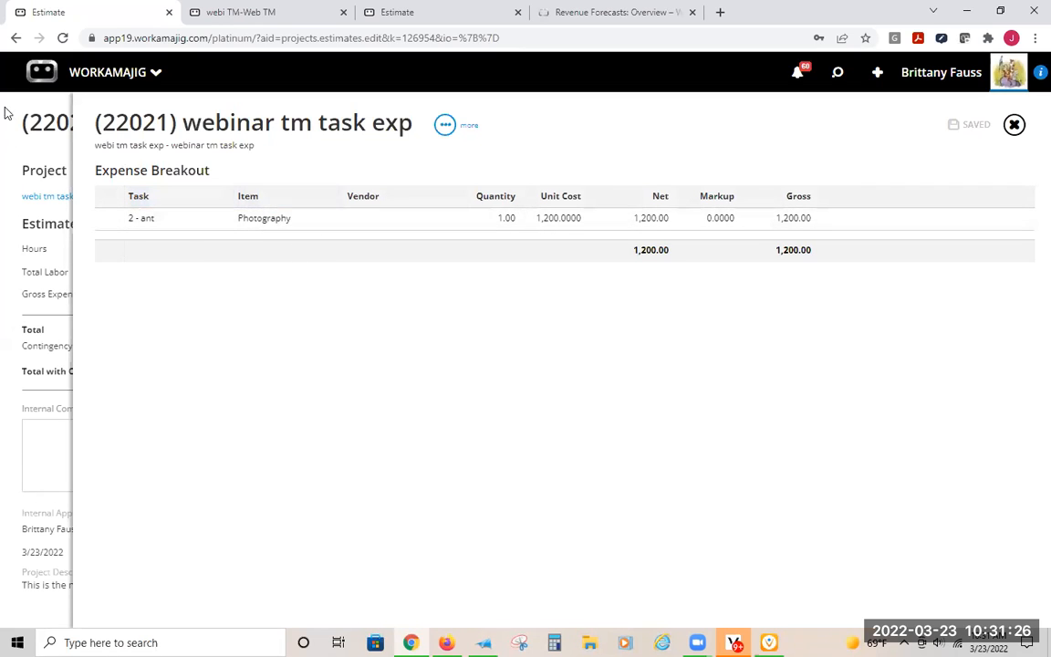
- Open the WEBINAR 3/23/22 reve forecast from the recent items in the Webinar FF estimate's browser tab, showing its monthly amounts
left_click(215, 18)
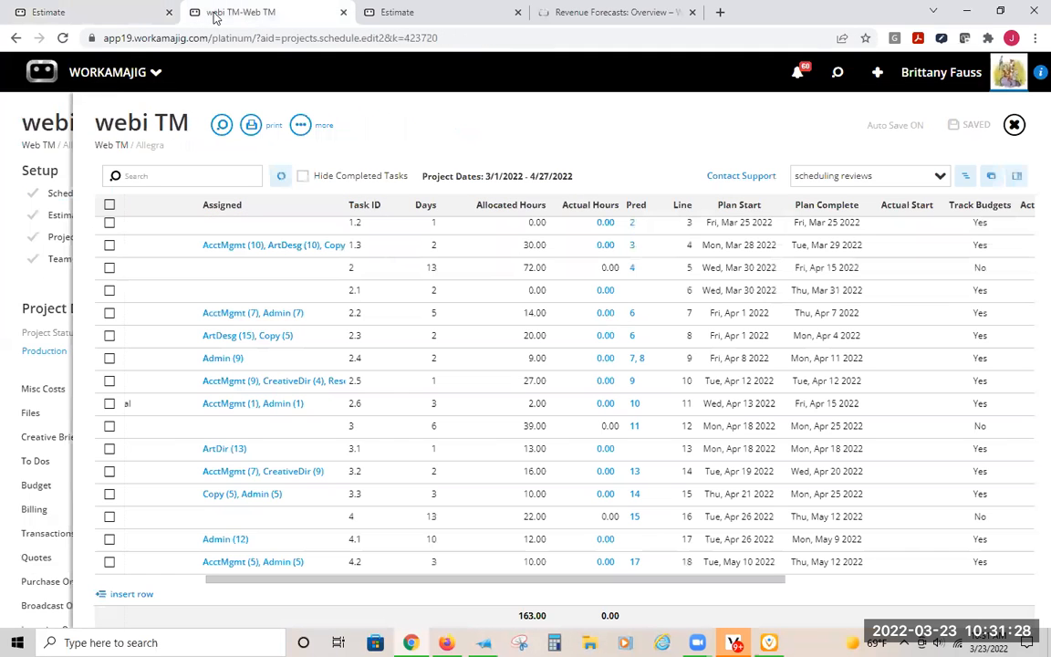
left_click(90, 11)
left_click(376, 17)
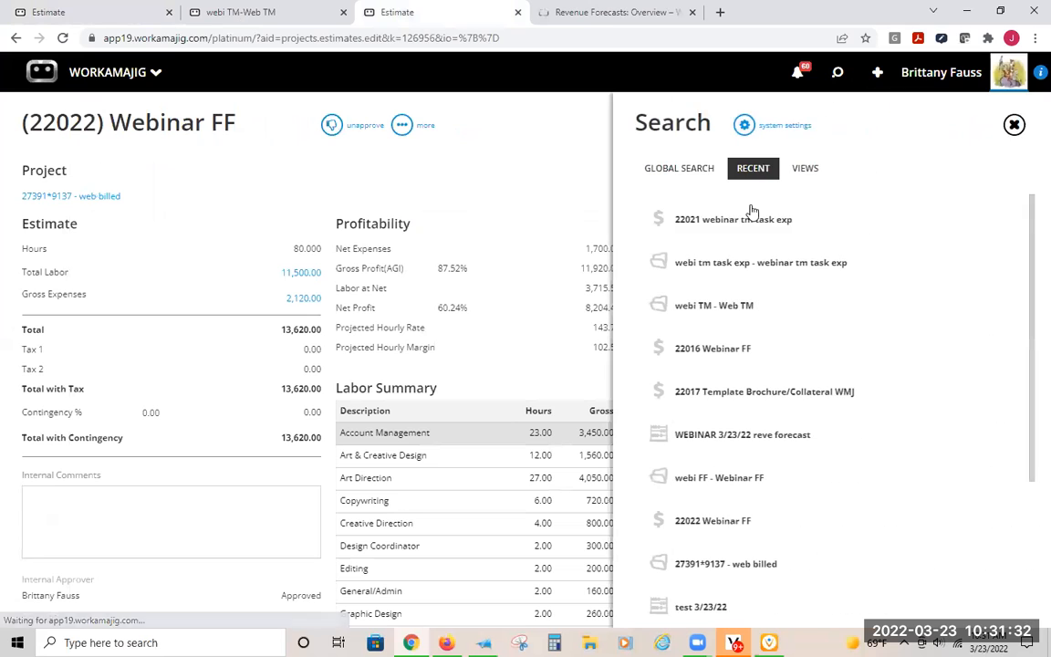
left_click(730, 435)
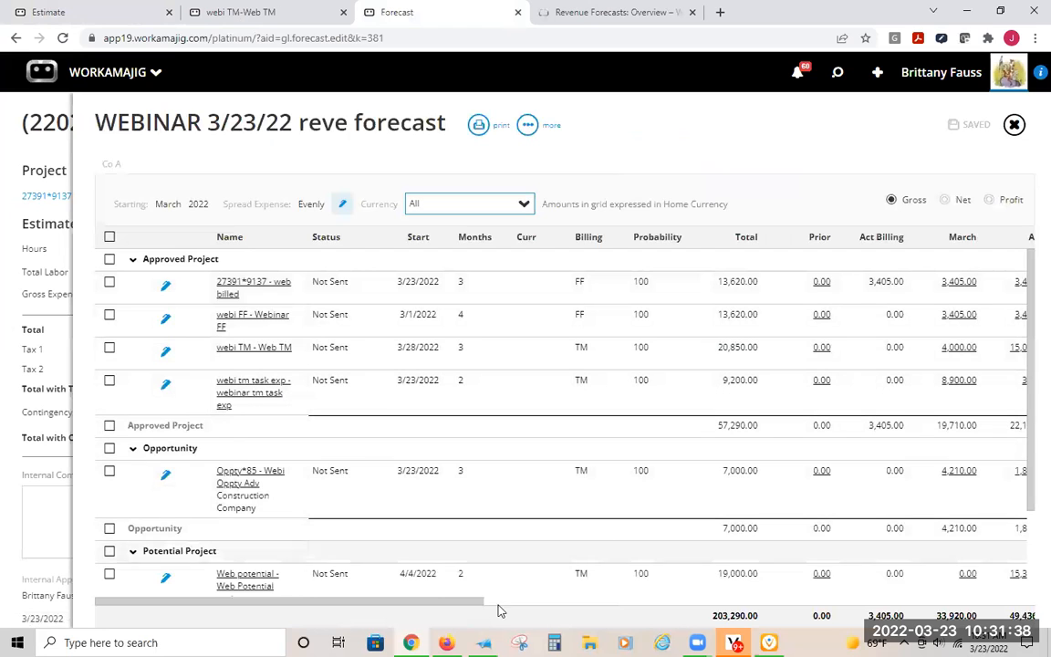
left_click_drag(432, 606, 525, 612)
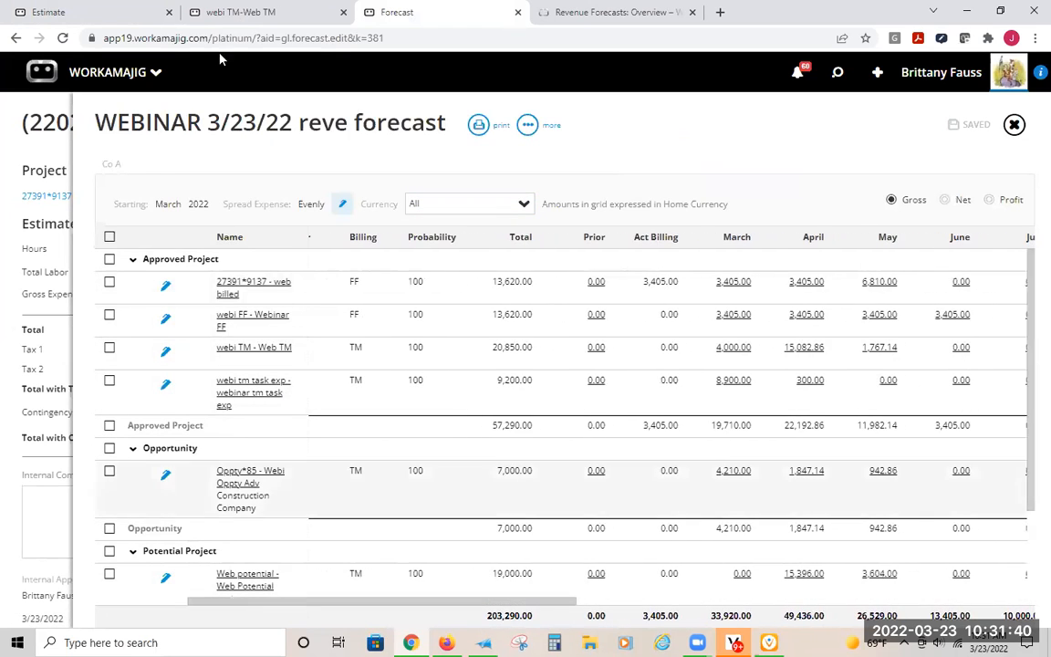
- Return to the webi tm task exp project and review its schedule's allocated hours and plan start and complete dates
left_click(128, 12)
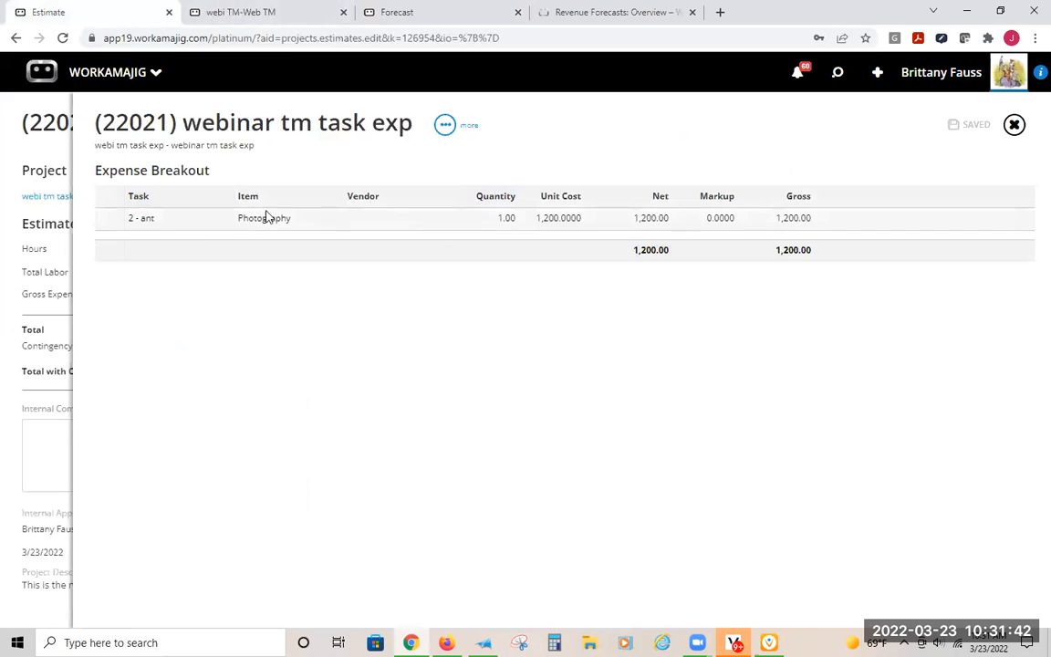
left_click(34, 126)
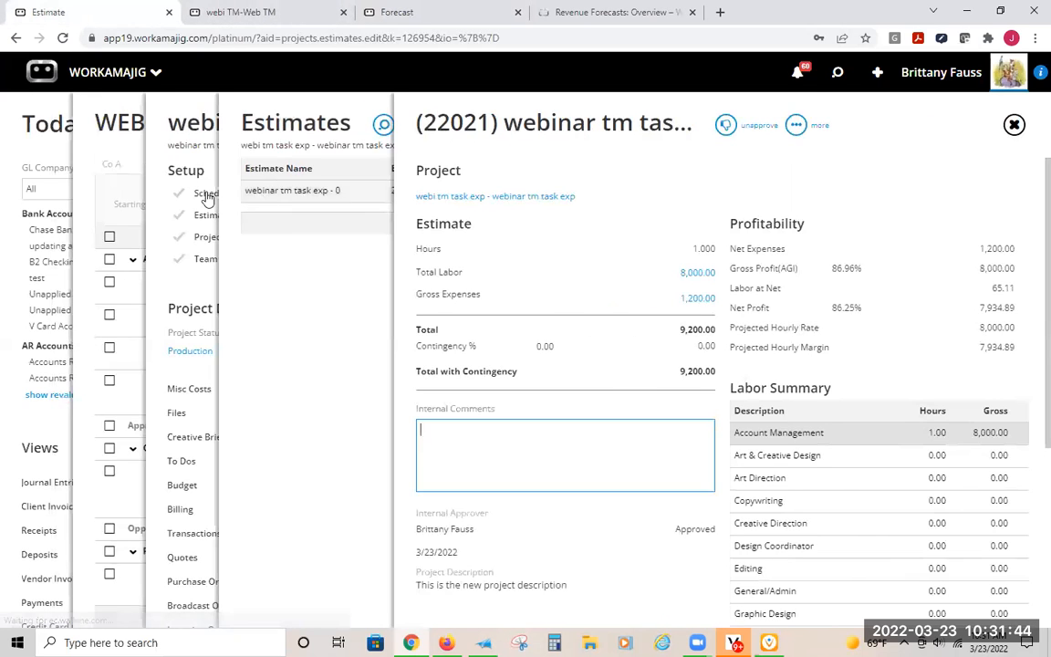
left_click(171, 197)
left_click(469, 192)
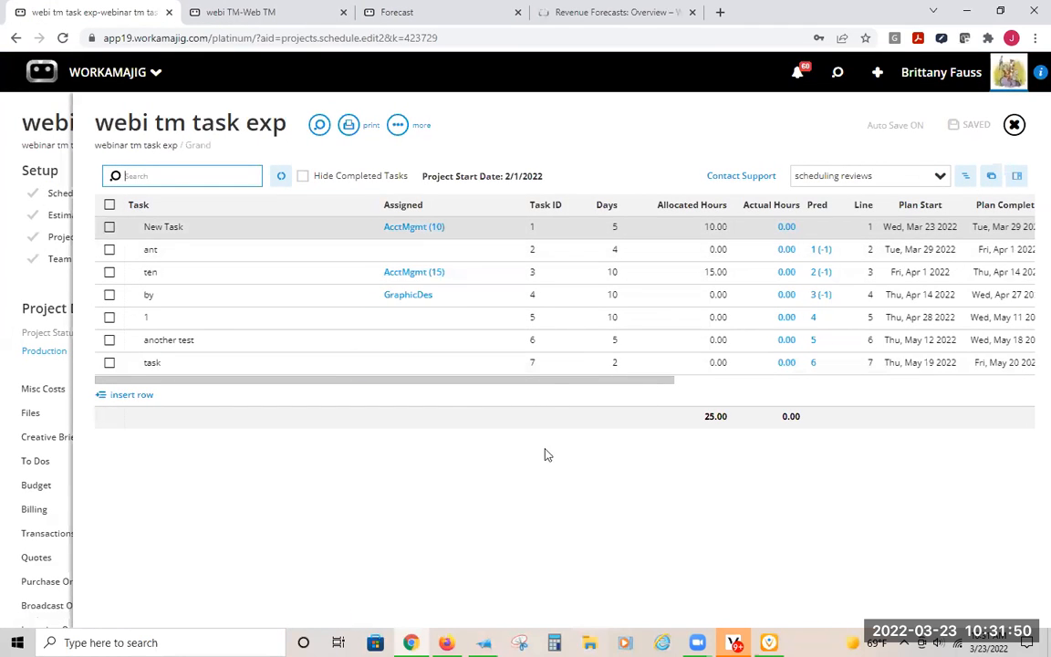
scroll(548, 388, "right", 4)
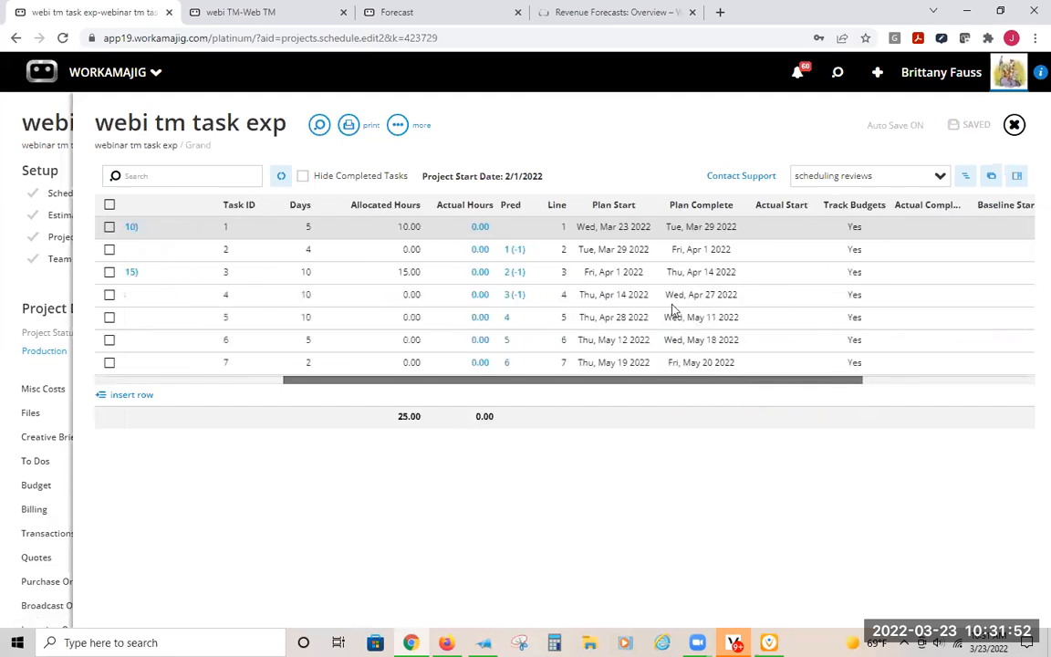
- View the breakdowns of the March and April forecast amounts for webi tm task exp, and return to the forecast
left_click(255, 12)
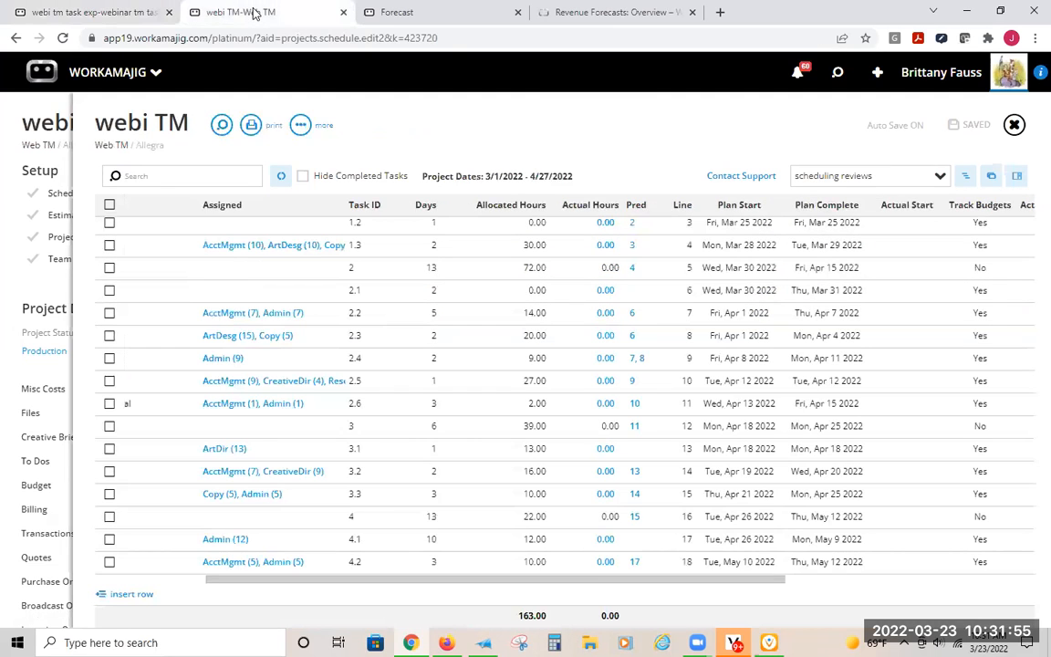
left_click(365, 12)
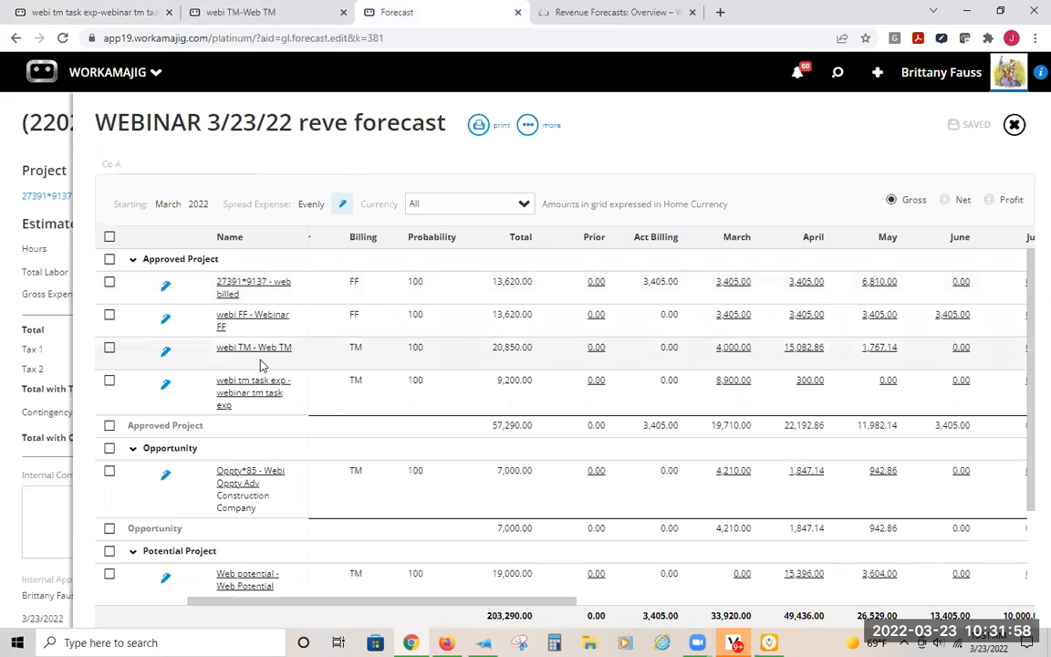
left_click(735, 384)
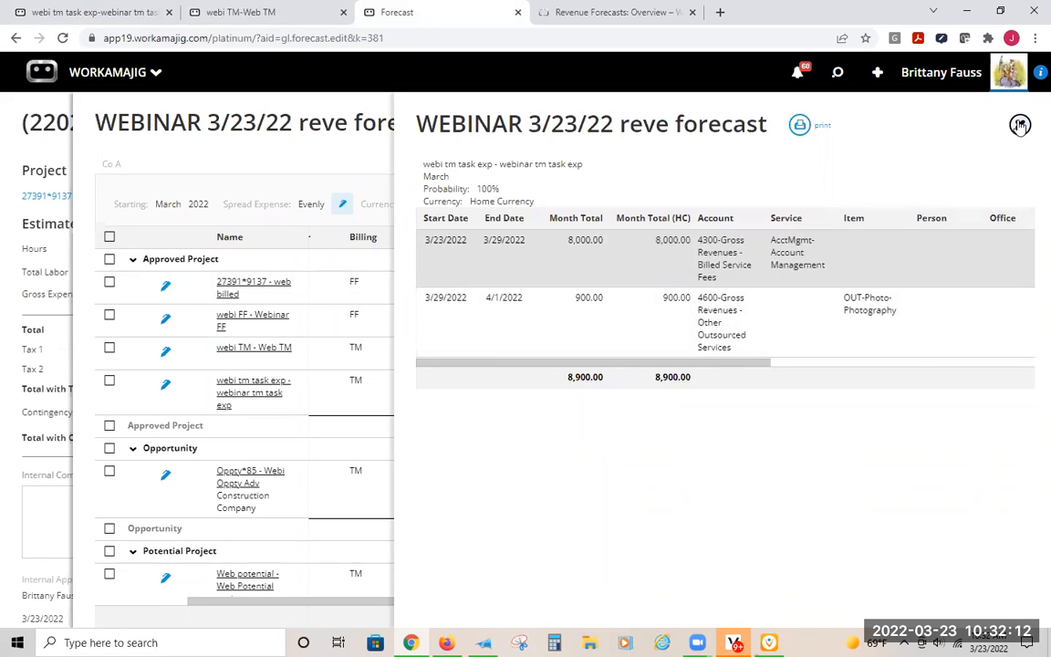
left_click(1019, 125)
left_click(809, 382)
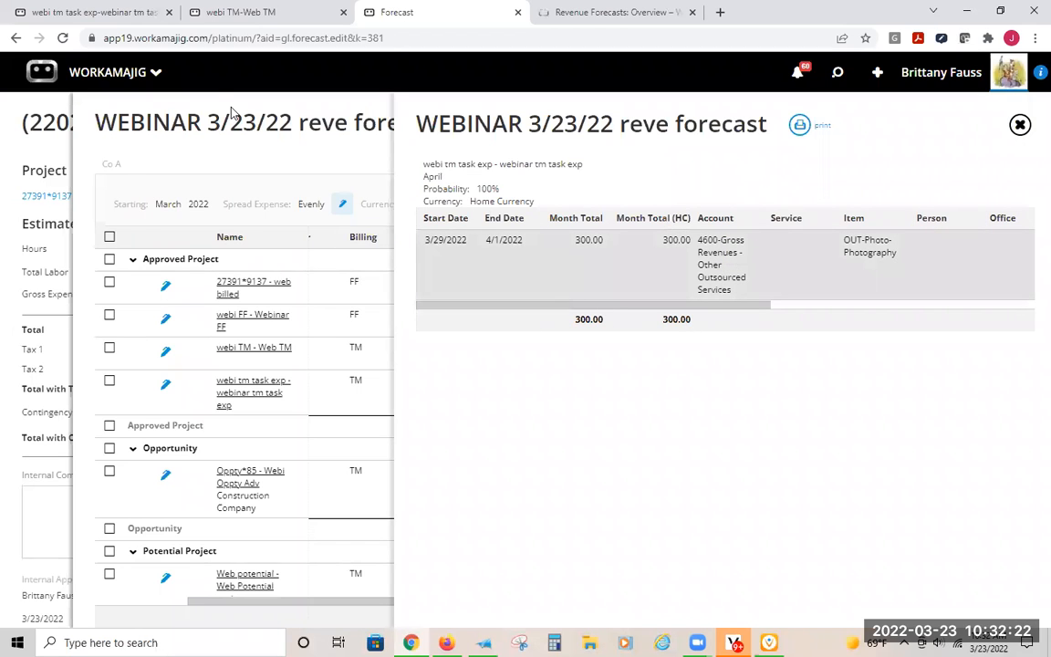
left_click(281, 134)
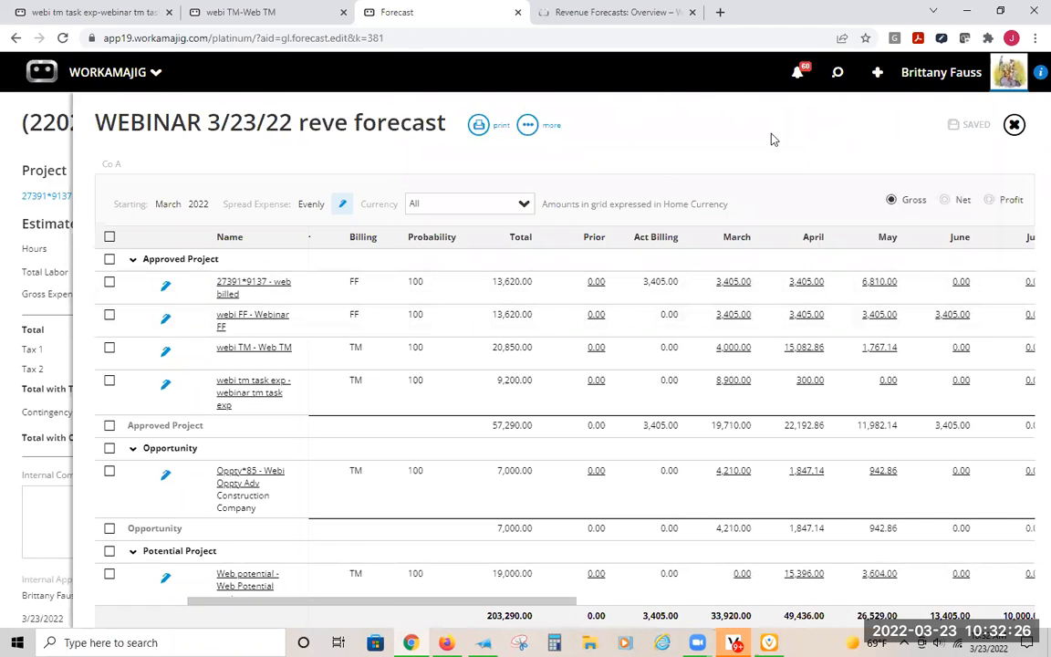
- Open the Oppty*85 - Webi Oppty Adv entry from the forecast and look through its setup and project details
left_click(599, 85)
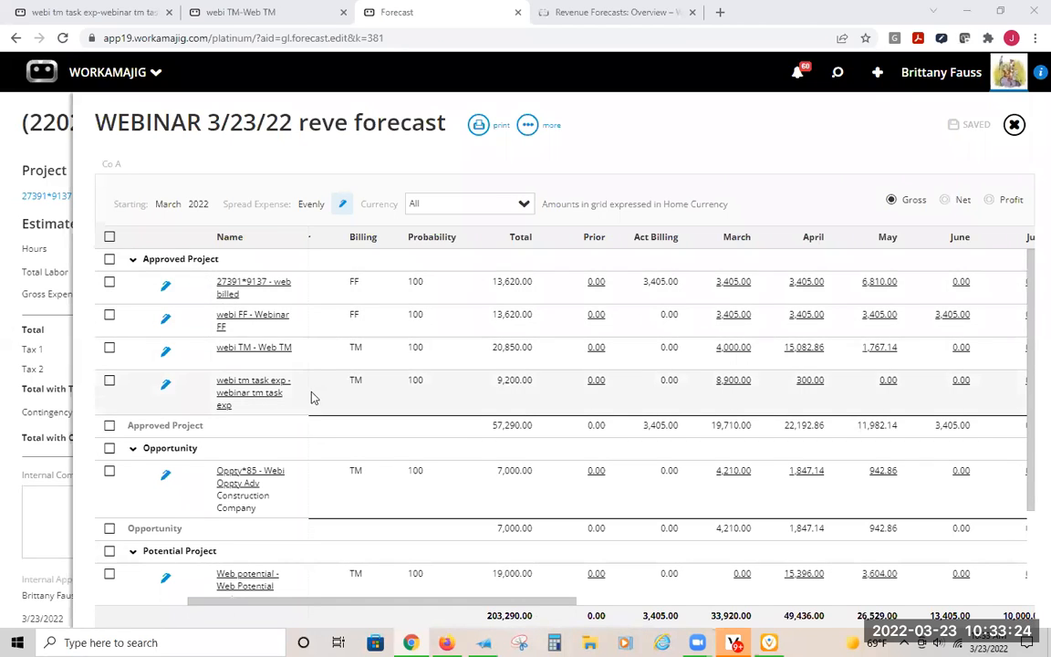
scroll(311, 402, "down", 1)
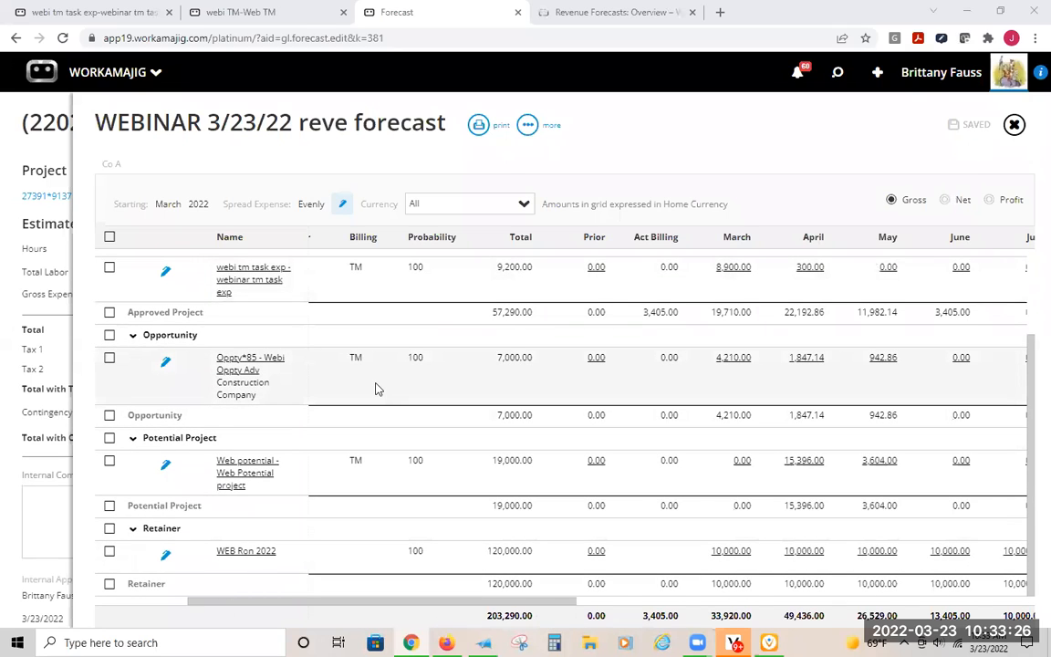
left_click(241, 367)
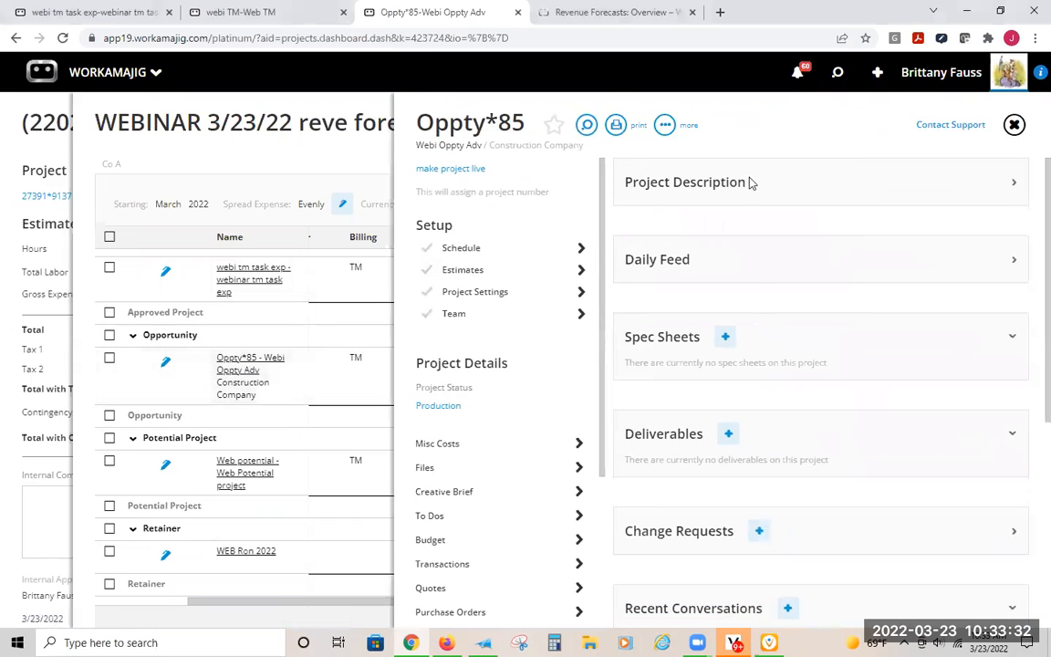
scroll(506, 248, "down", 2)
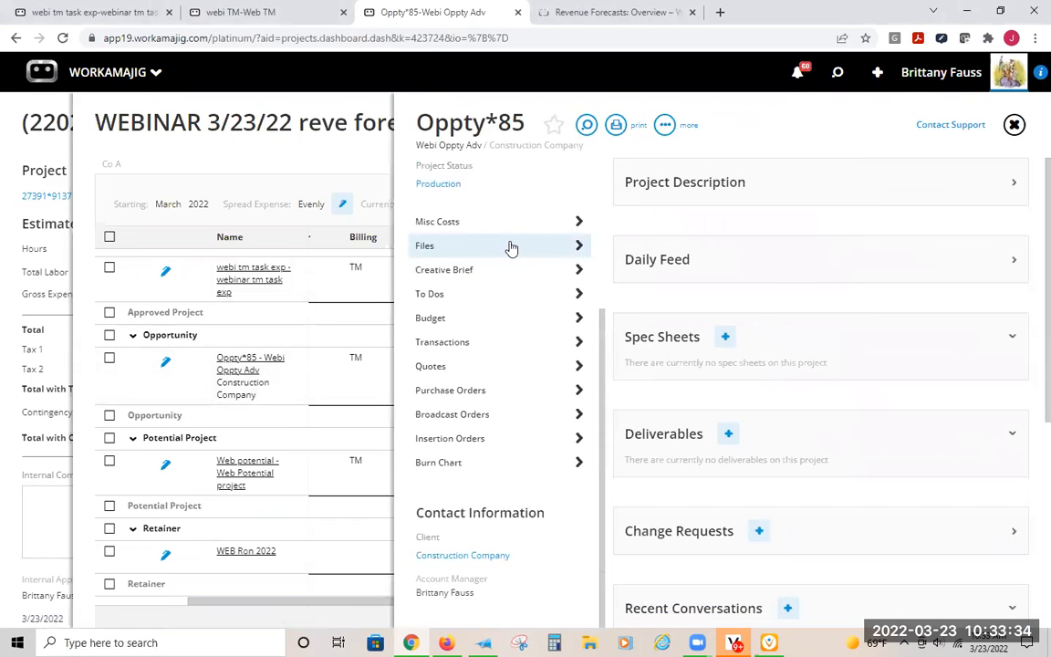
scroll(510, 248, "up", 3)
scroll(509, 248, "down", 3)
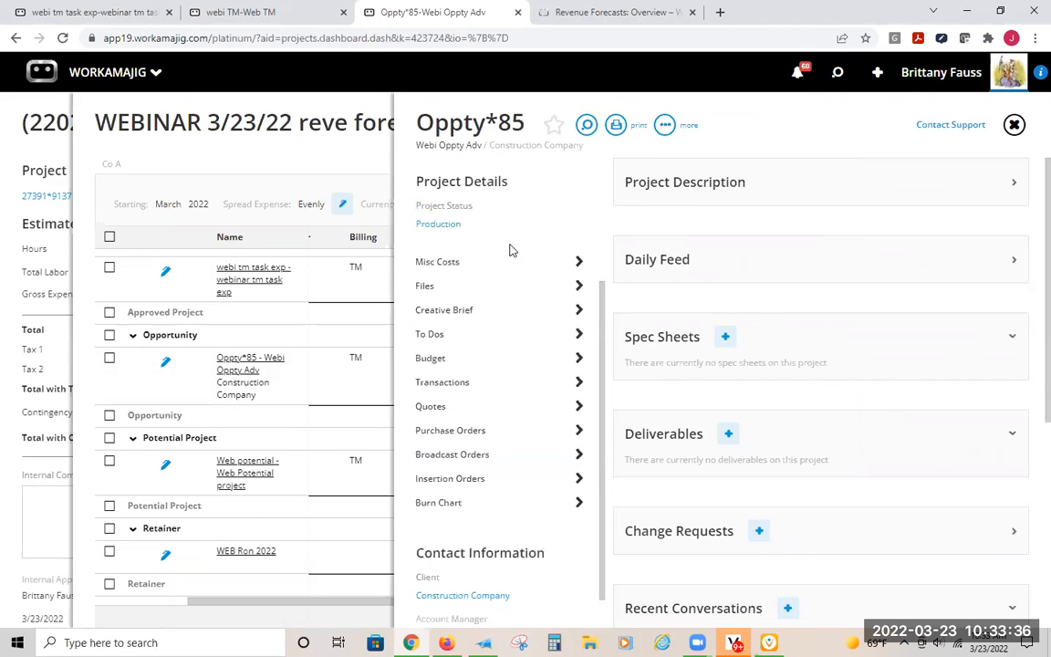
scroll(473, 272, "up", 3)
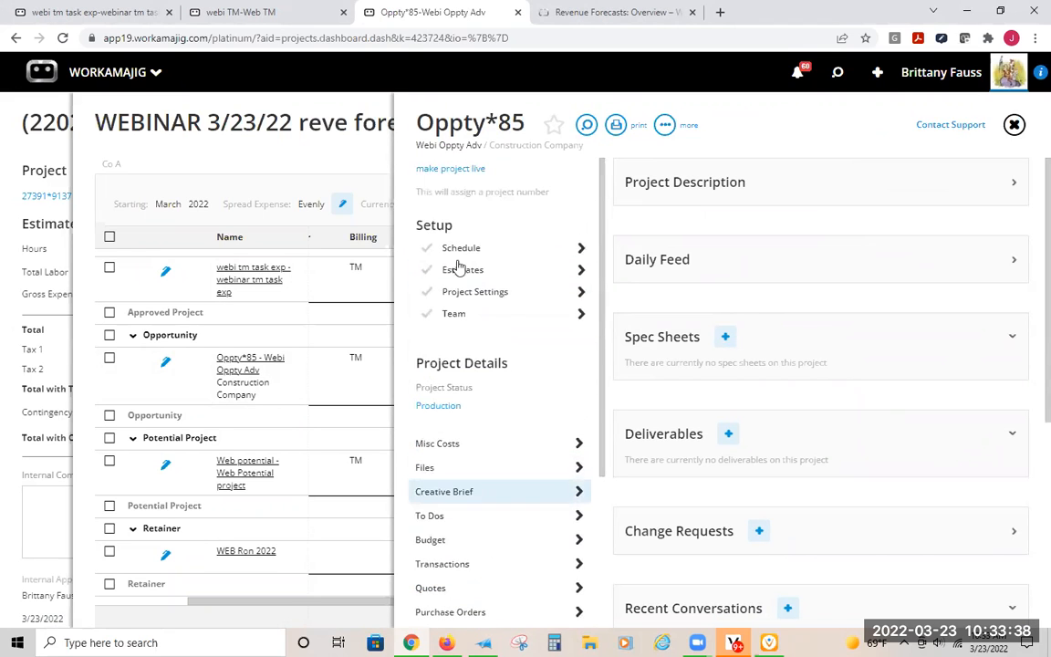
- Start a new opportunity for the company ACT and name it webinar test
left_click(878, 73)
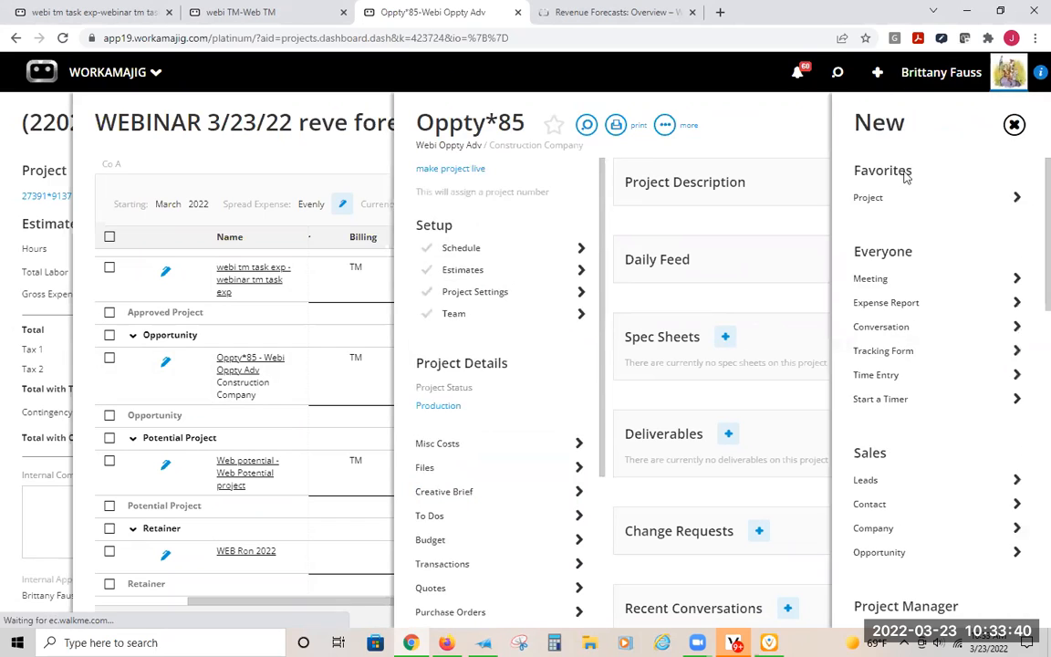
scroll(913, 420, "down", 2)
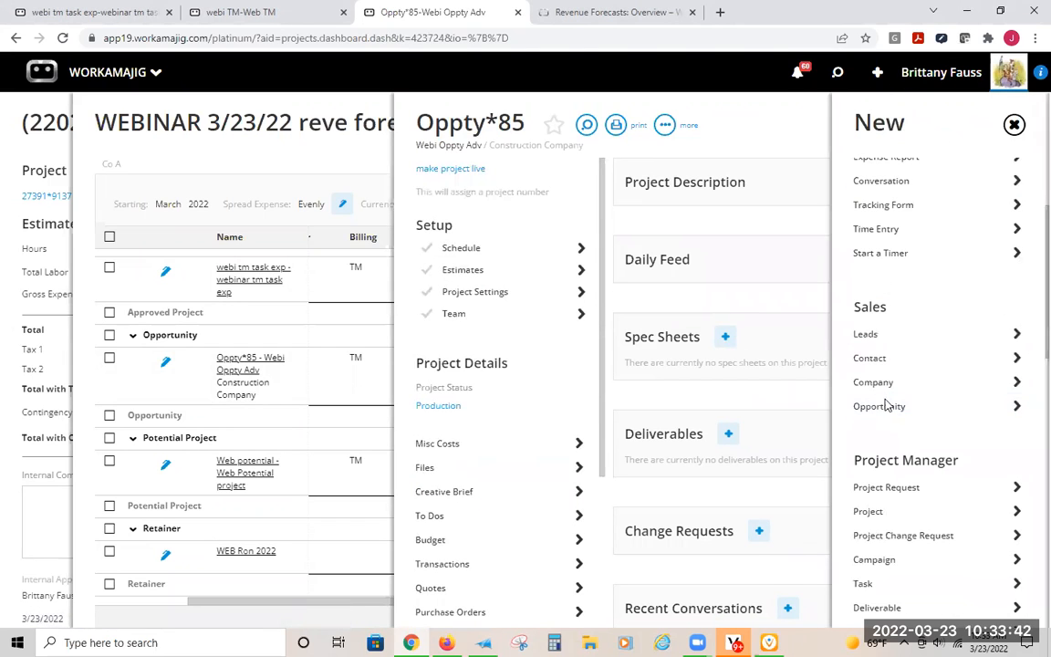
left_click(887, 406)
scroll(795, 517, "down", 3)
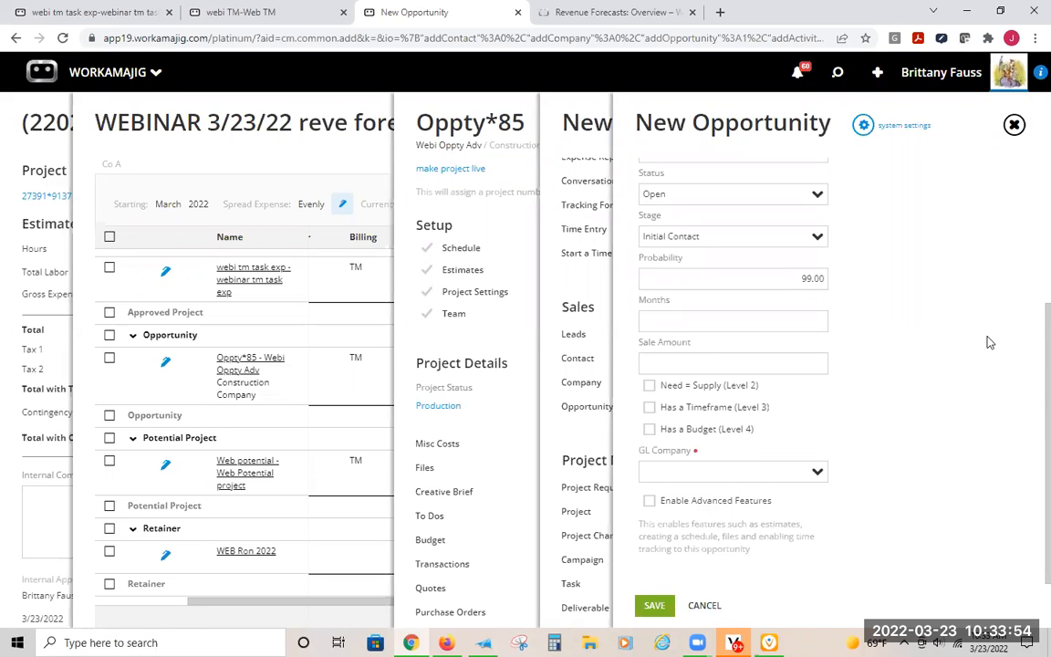
scroll(990, 342, "up", 5)
left_click(650, 289)
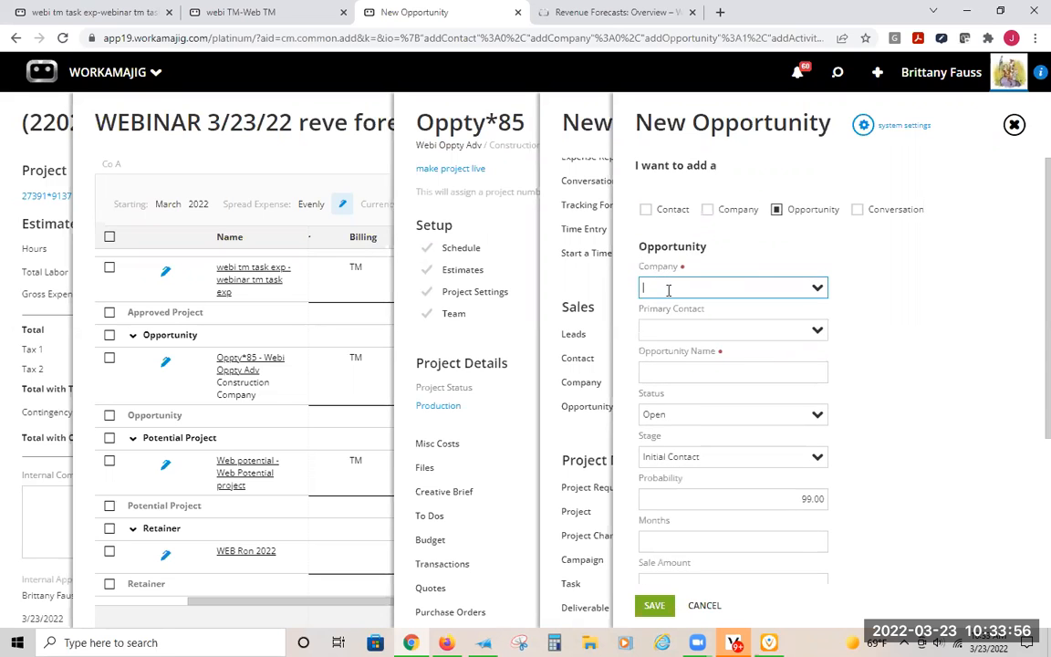
left_click(685, 459)
left_click(705, 369)
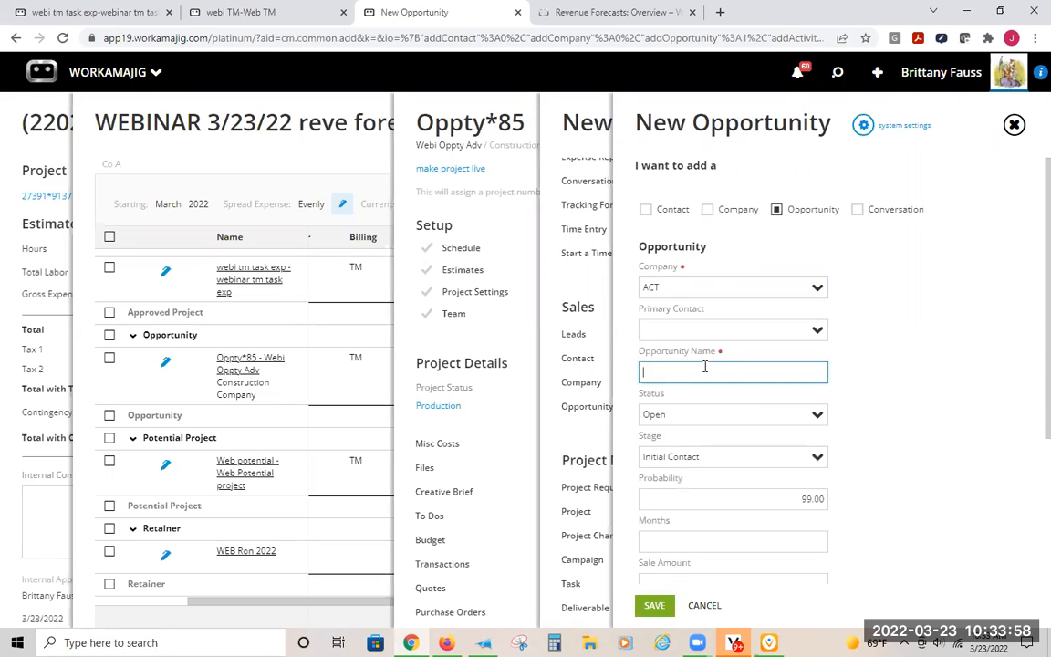
type("webinar test")
key("Tab")
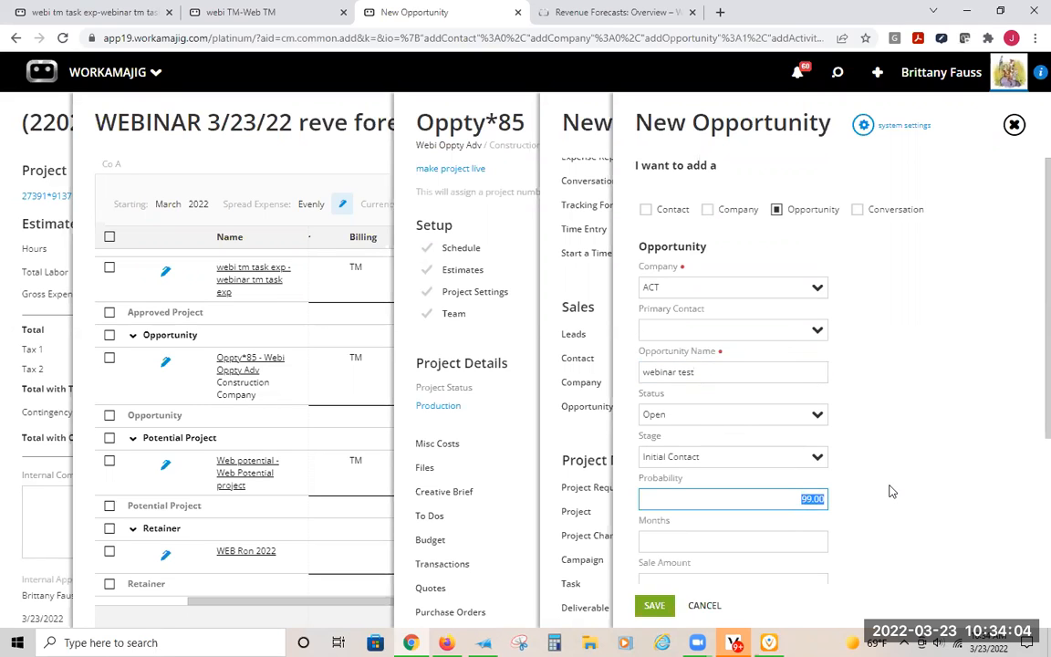
- Set the new opportunity's probability to 100, its months to 3 and its sale amount to 10000
type("10")
key("Tab")
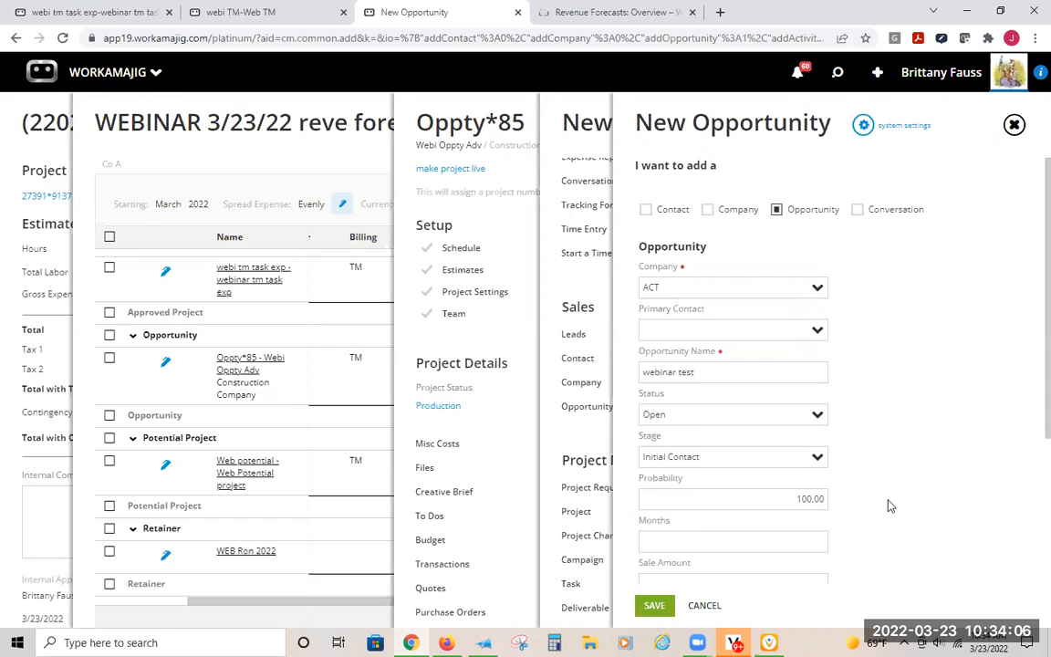
scroll(890, 502, "down", 2)
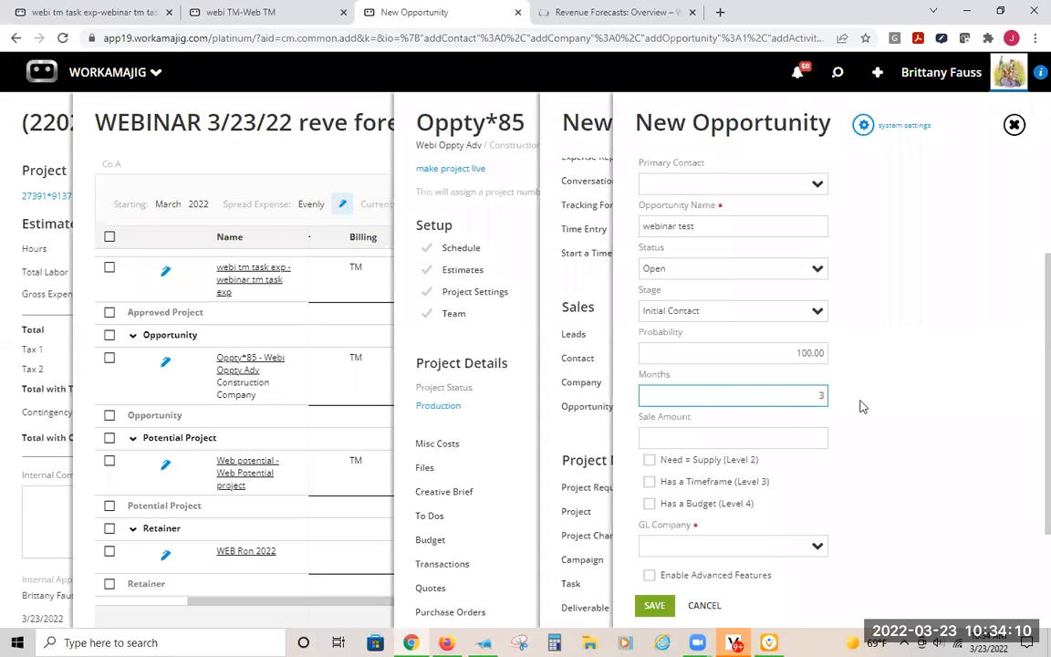
left_click(789, 442)
type("10000")
left_click(924, 450)
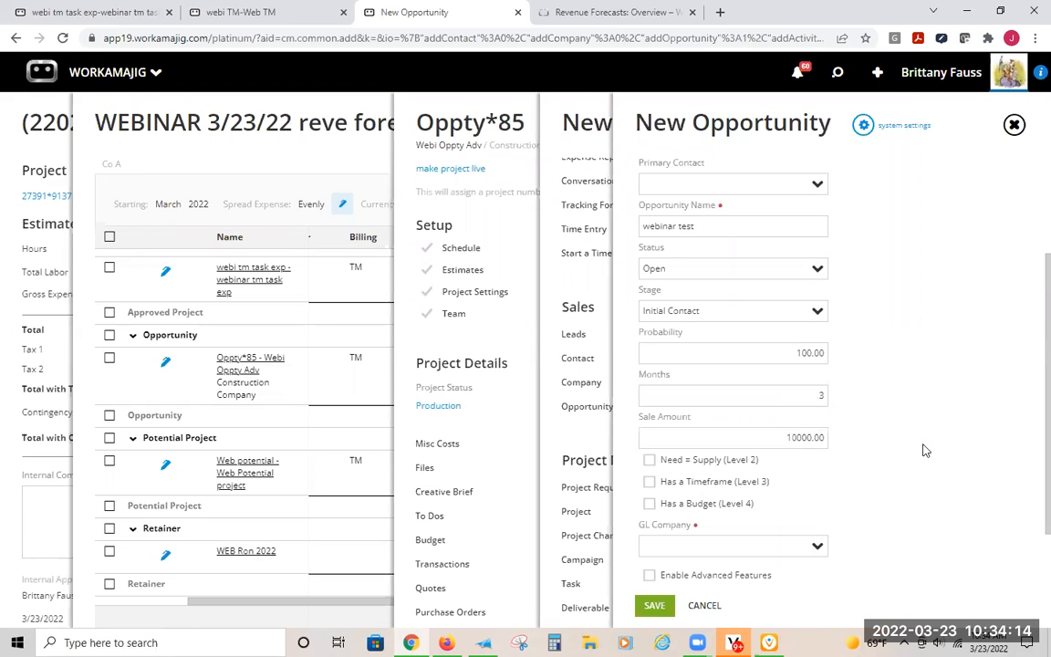
- Assign the new opportunity to the GL company BBH
left_click(816, 546)
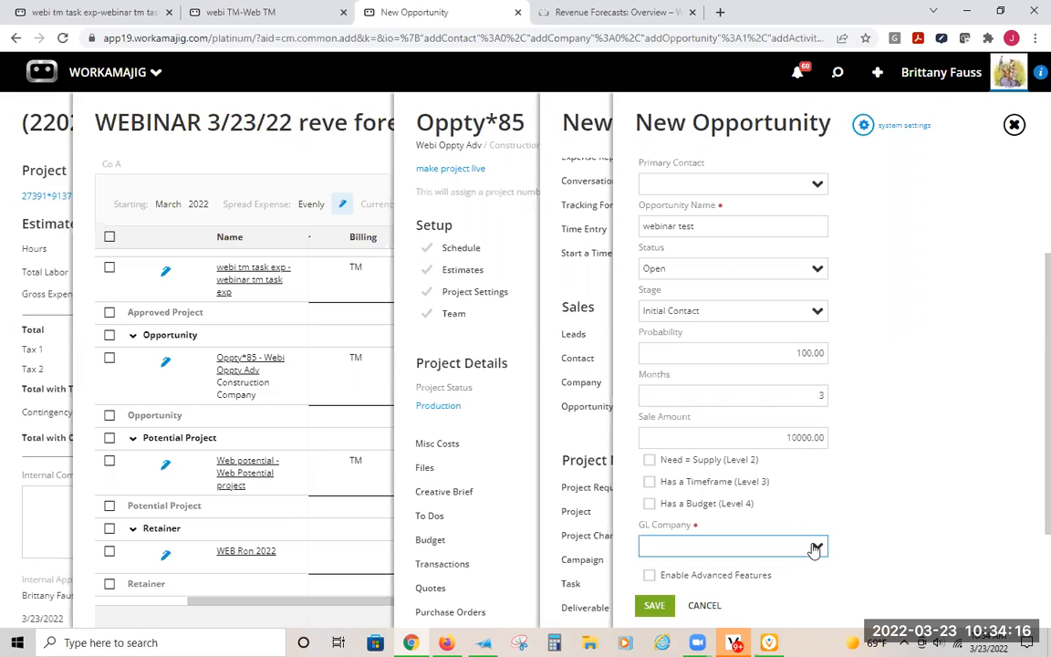
left_click(670, 602)
scroll(929, 408, "down", 2)
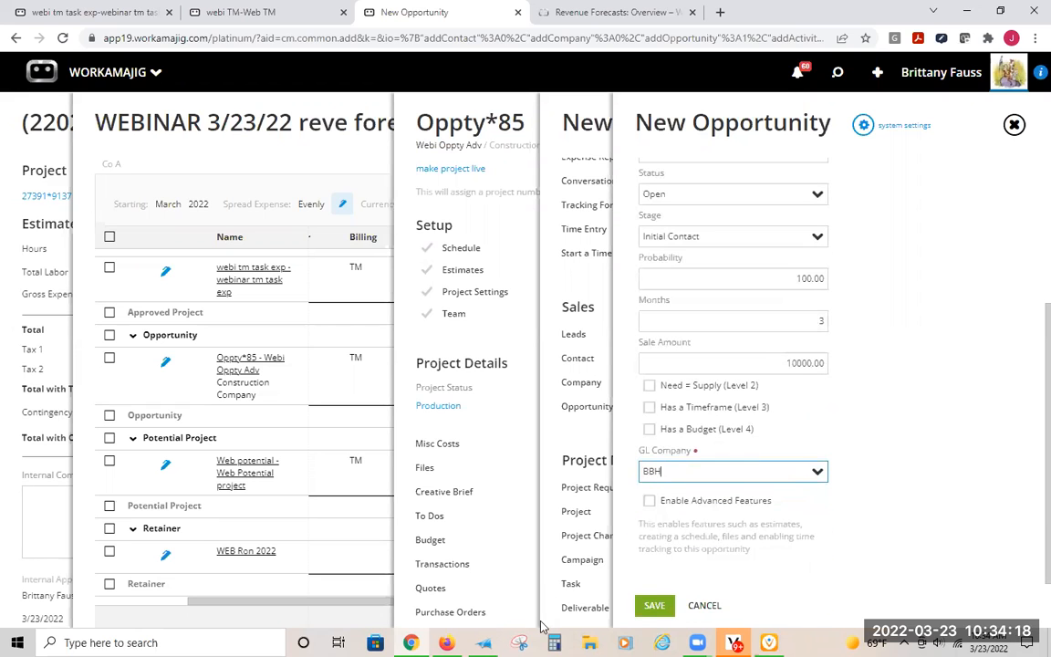
- Save the new webinar test opportunity
left_click(648, 606)
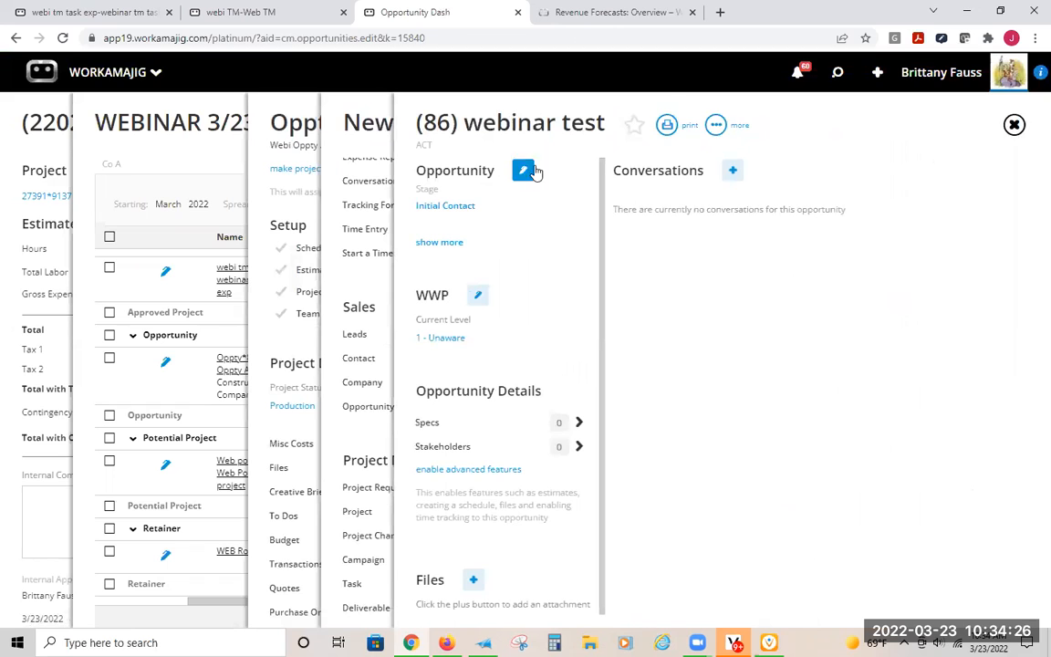
- Edit the webinar test opportunity and set its forecasted close date to 6/1/2022
left_click(523, 171)
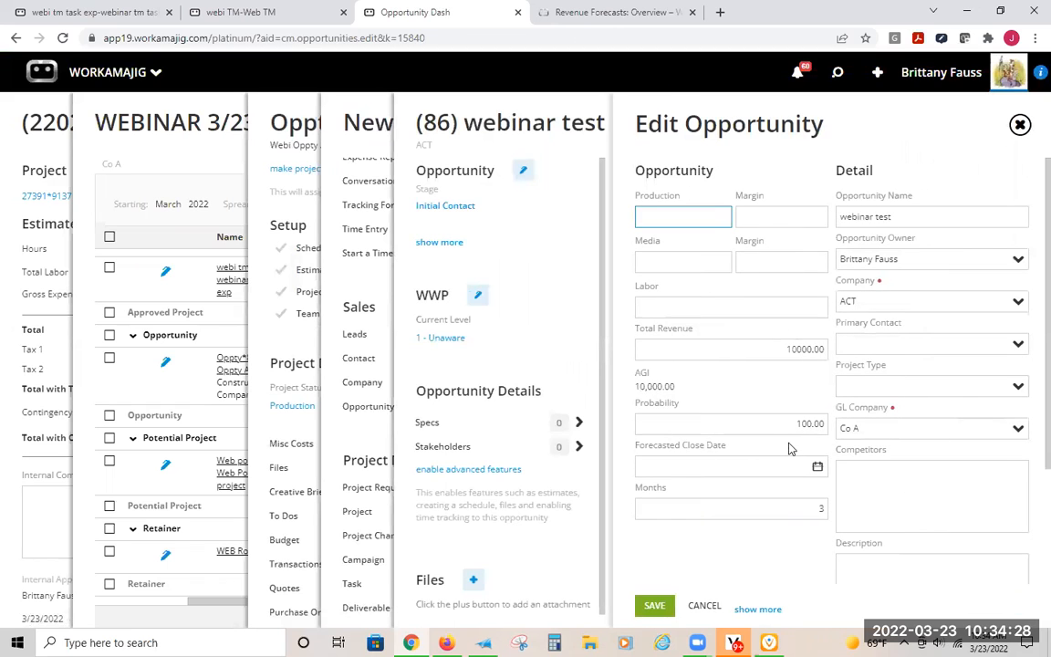
left_click(736, 508)
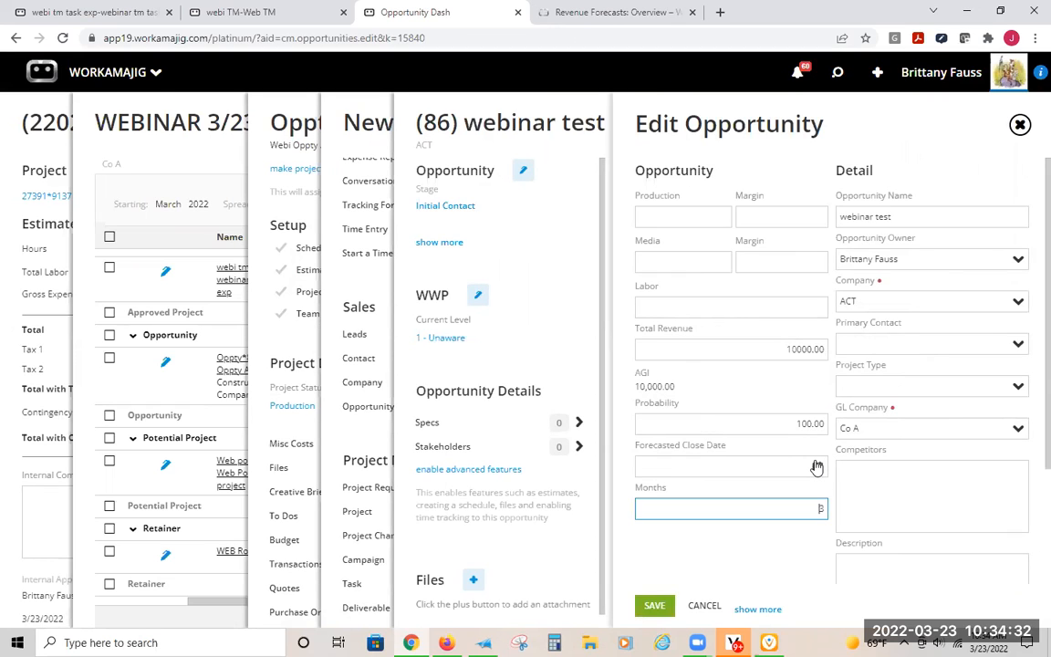
left_click(817, 466)
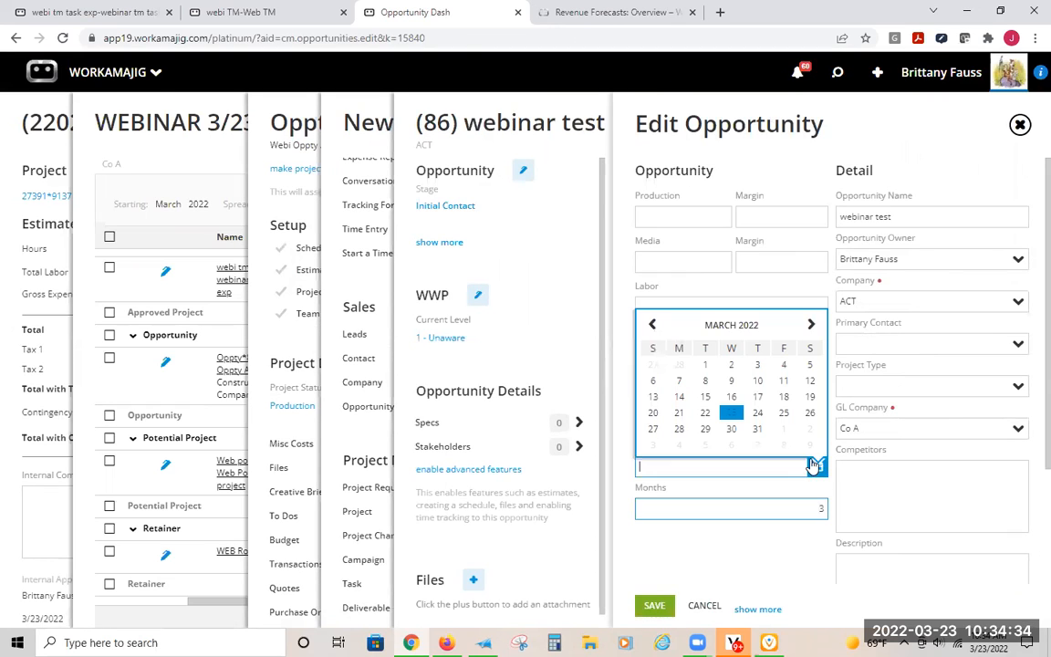
left_click(812, 325)
left_click(811, 326)
left_click(811, 325)
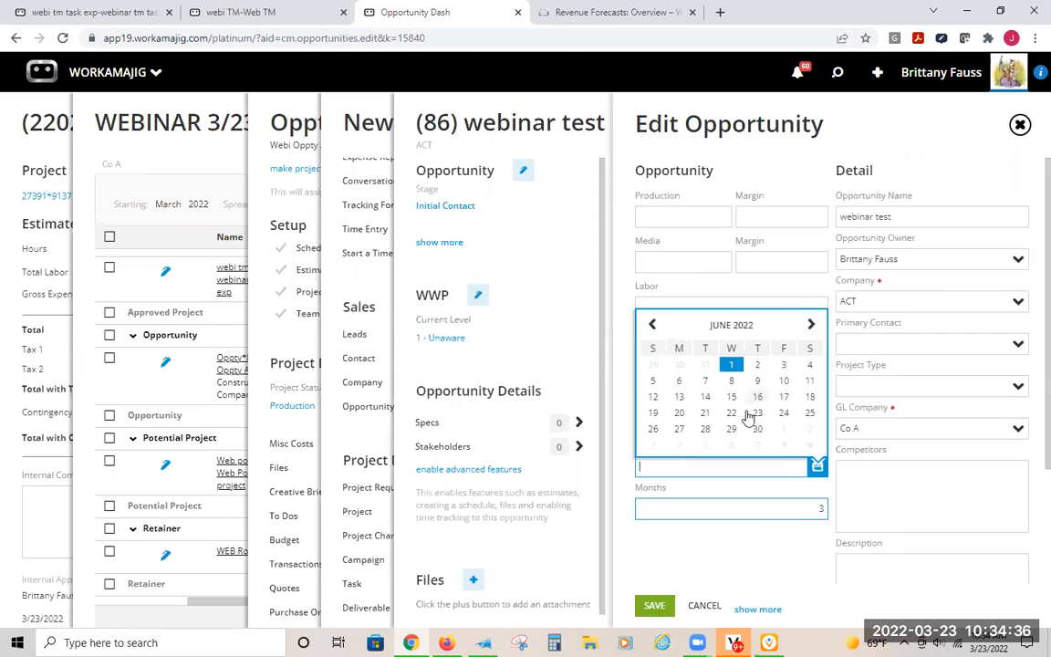
left_click(730, 365)
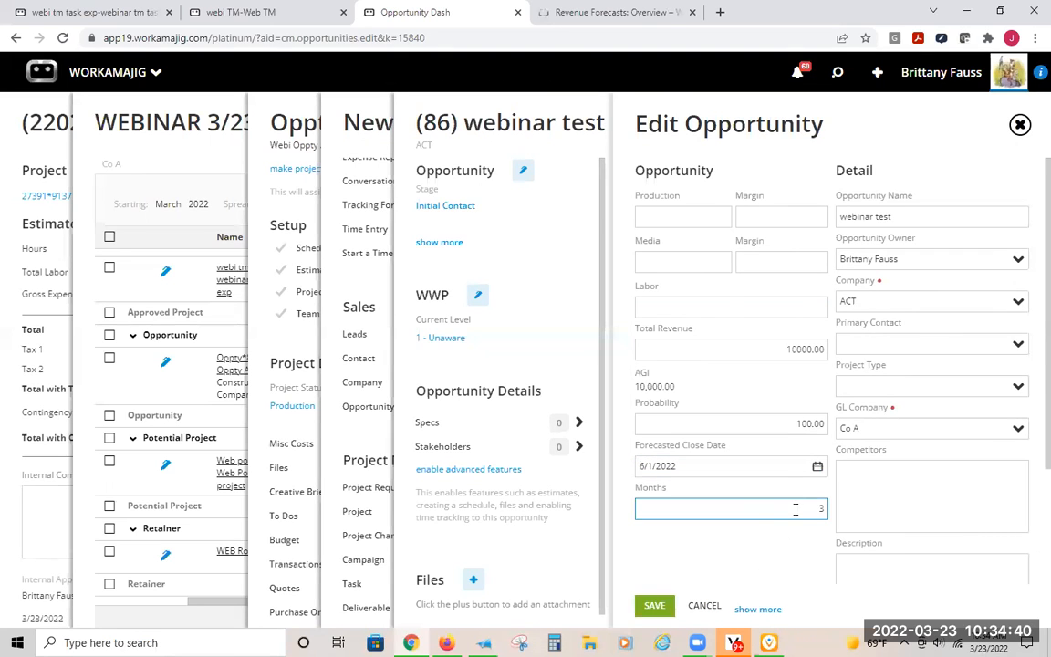
- Review the opportunity's production, total revenue, AGI, probability and months fields
left_click_drag(761, 351, 856, 351)
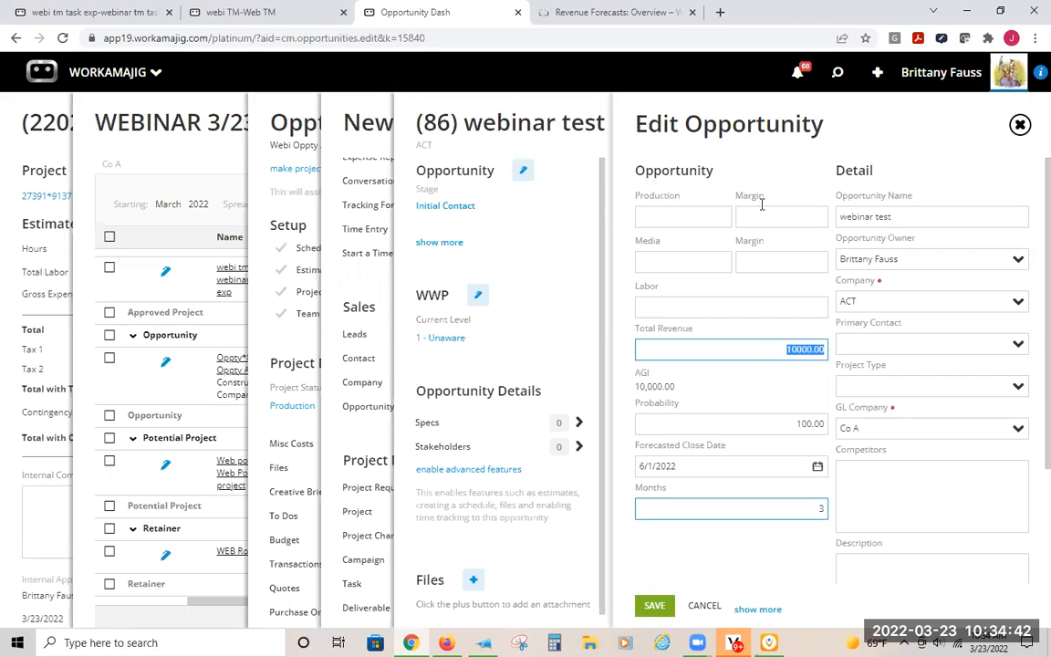
left_click(681, 228)
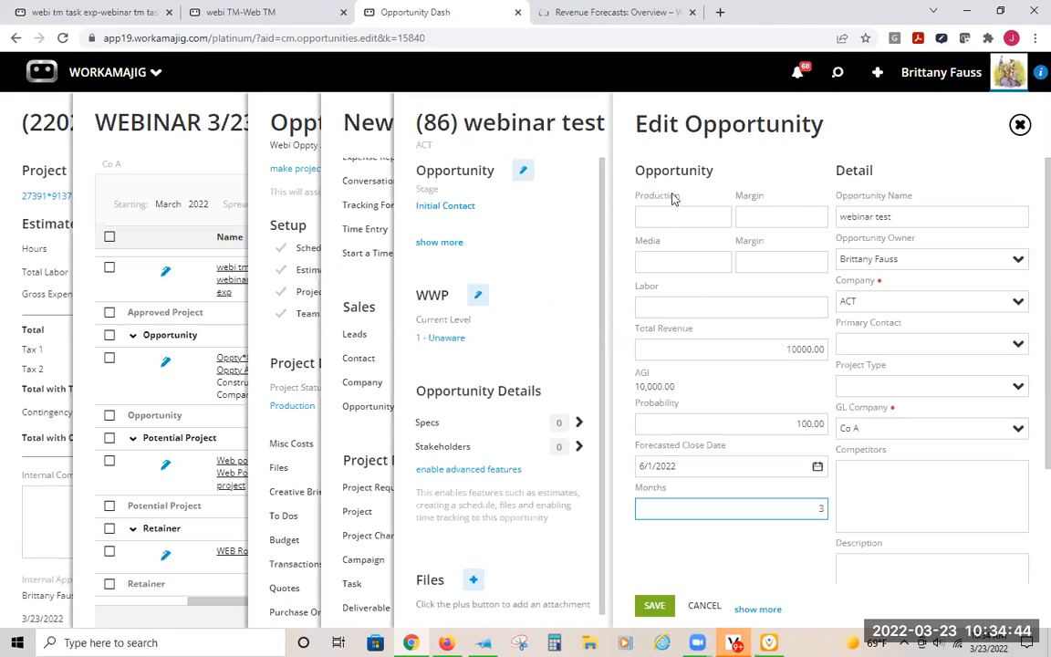
left_click_drag(740, 347, 836, 350)
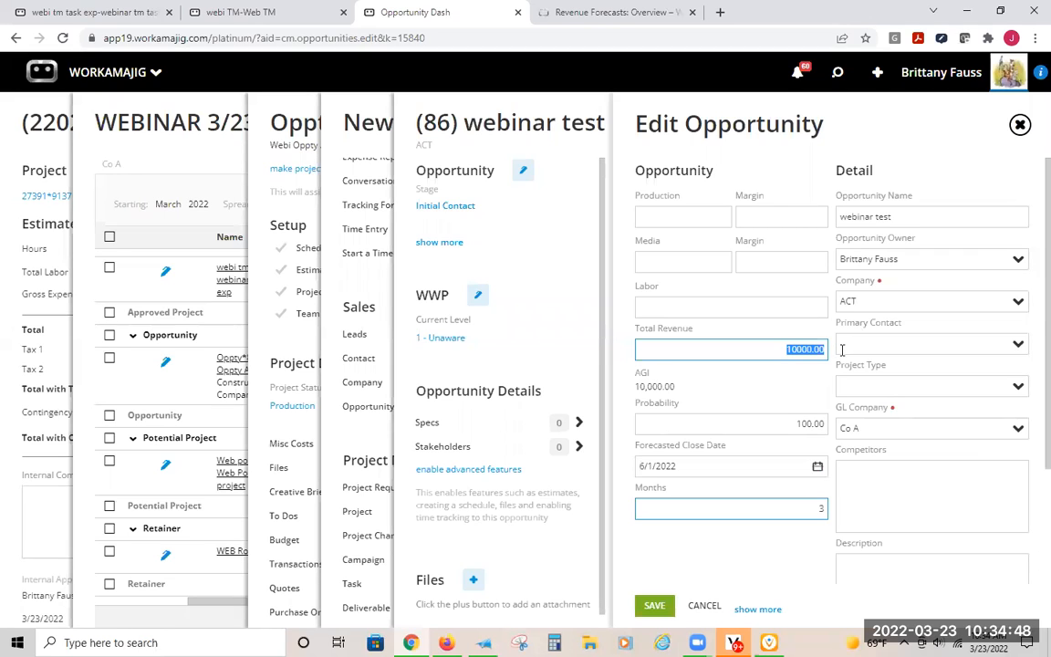
double_click(662, 386)
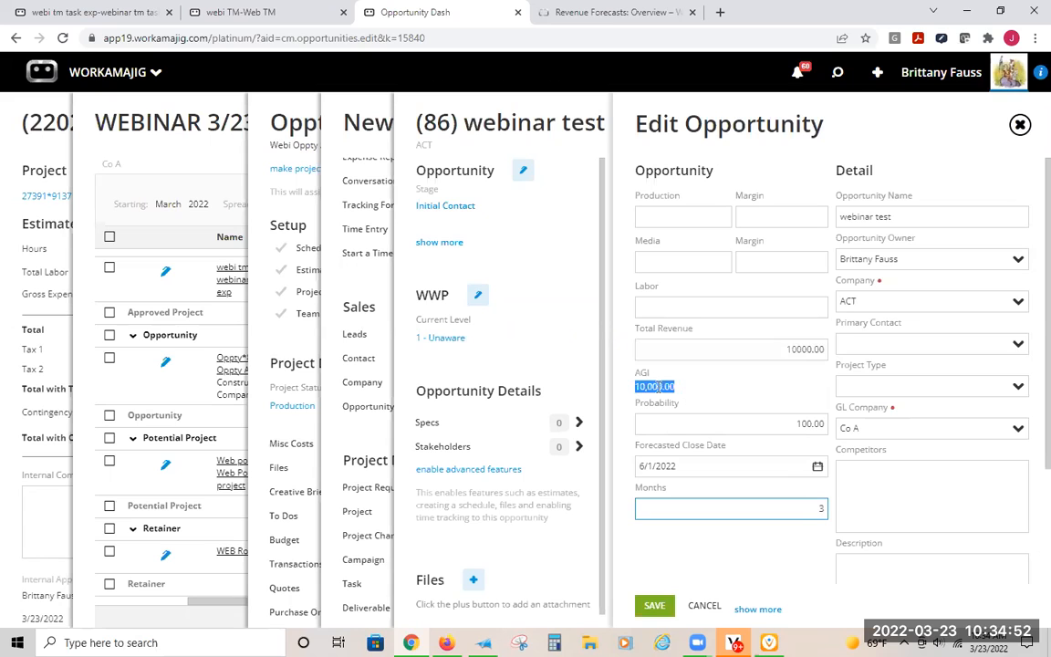
left_click_drag(793, 505, 859, 505)
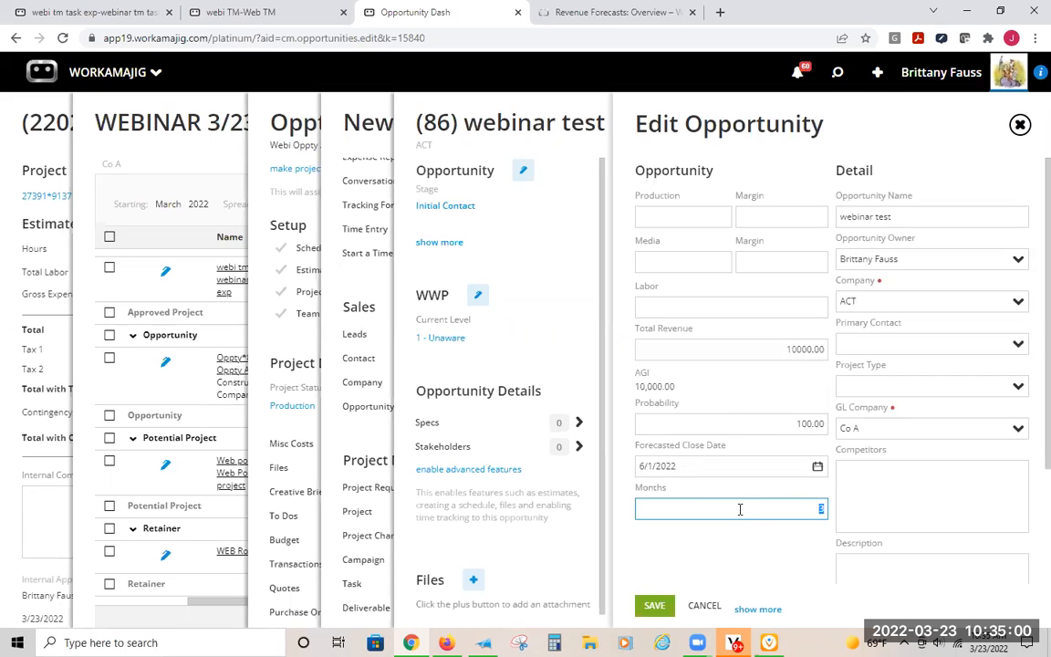
left_click(779, 421)
left_click(781, 419)
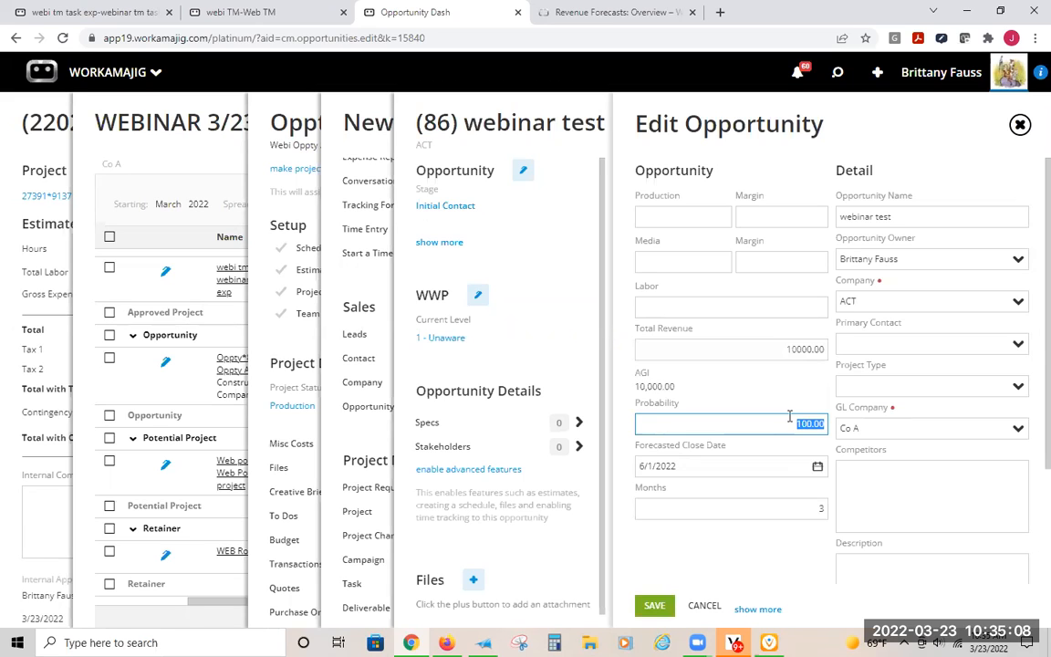
left_click(817, 352)
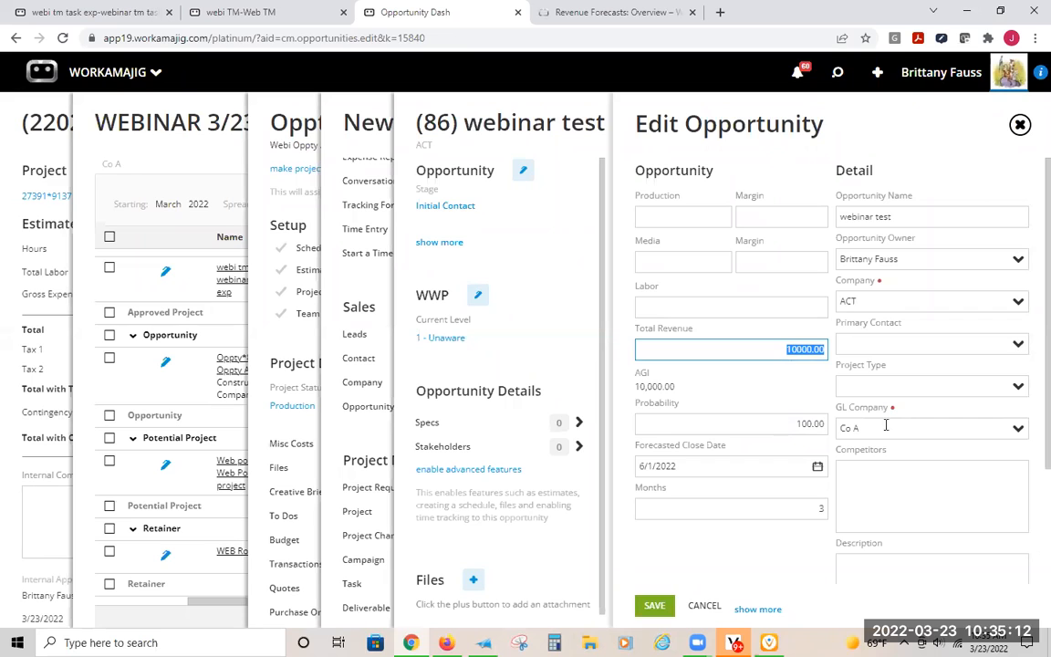
key("Tab")
left_click_drag(773, 344, 878, 342)
double_click(804, 423)
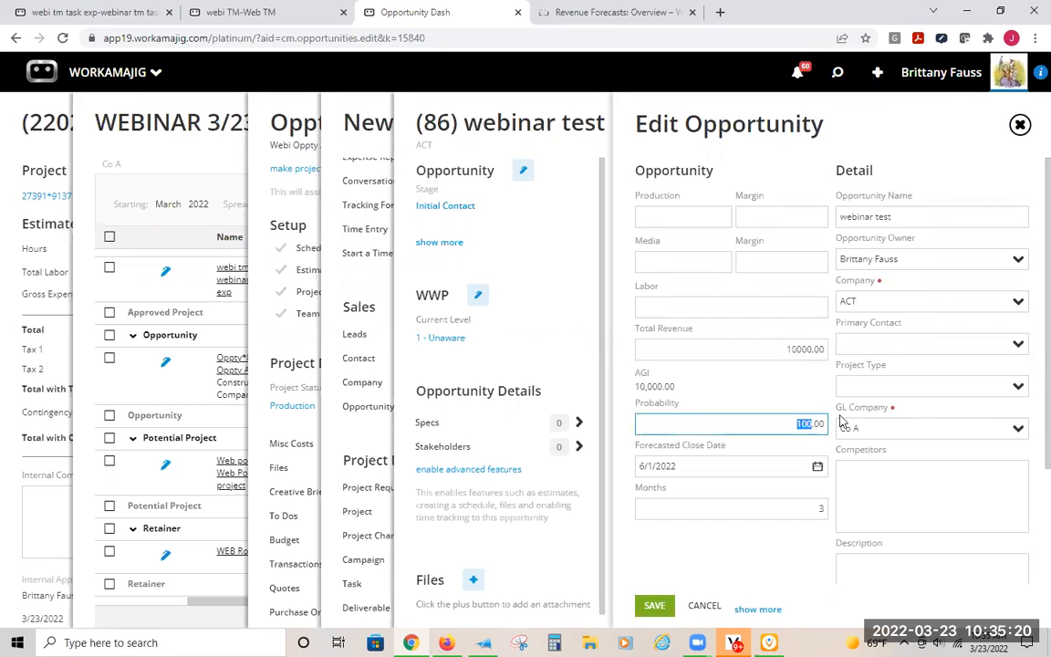
left_click(789, 442)
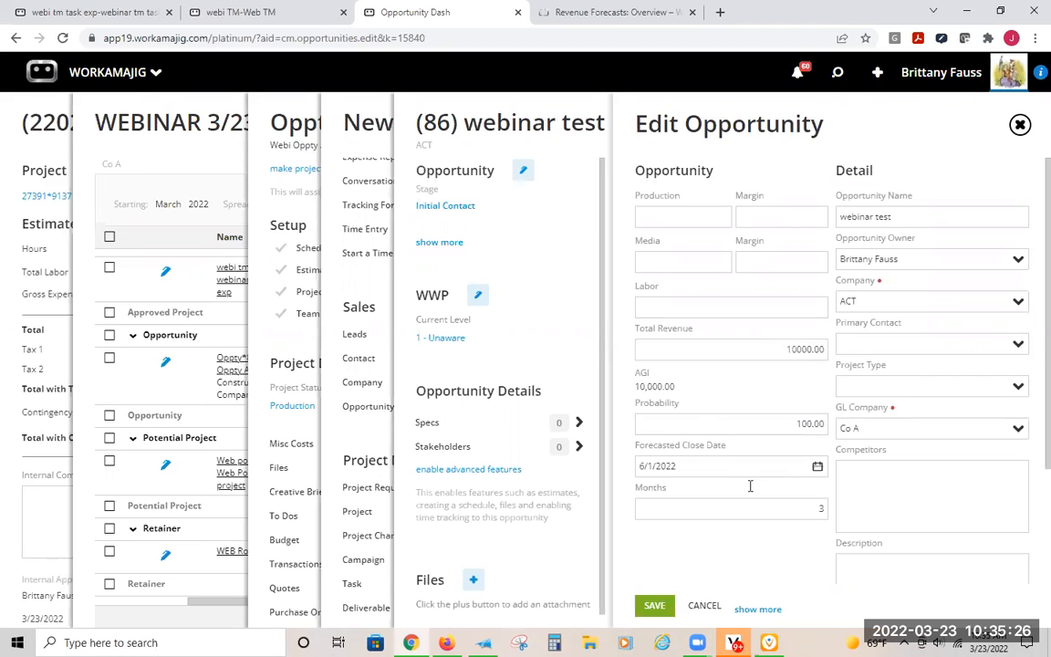
left_click(781, 349)
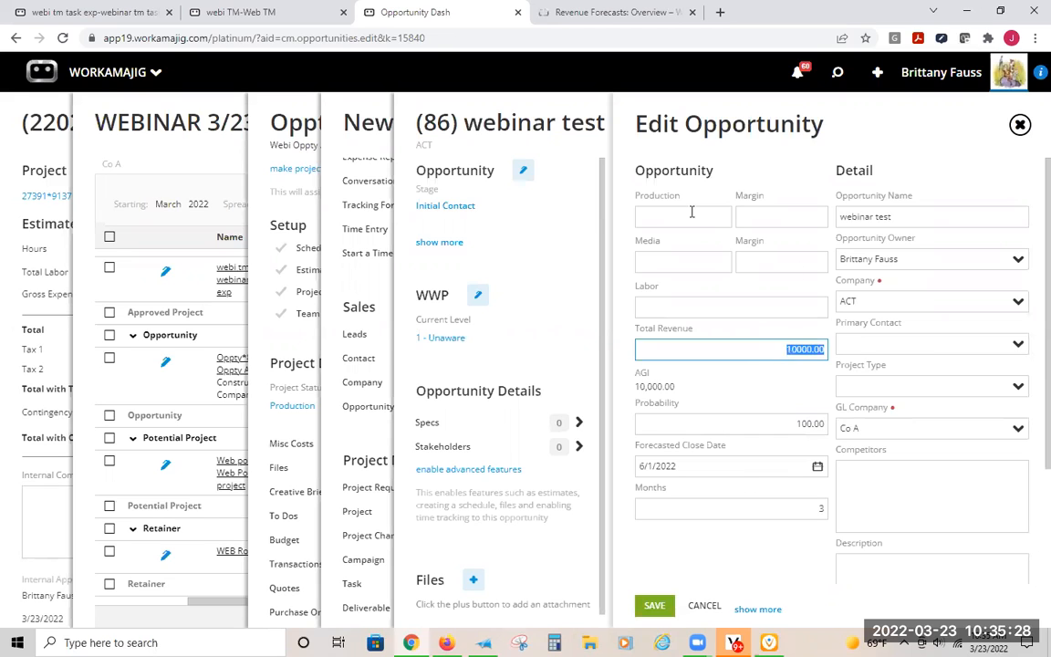
- Set the opportunity's production to 5000 and media to 2000, each with a 20 margin, and its labor to 3000
left_click(653, 212)
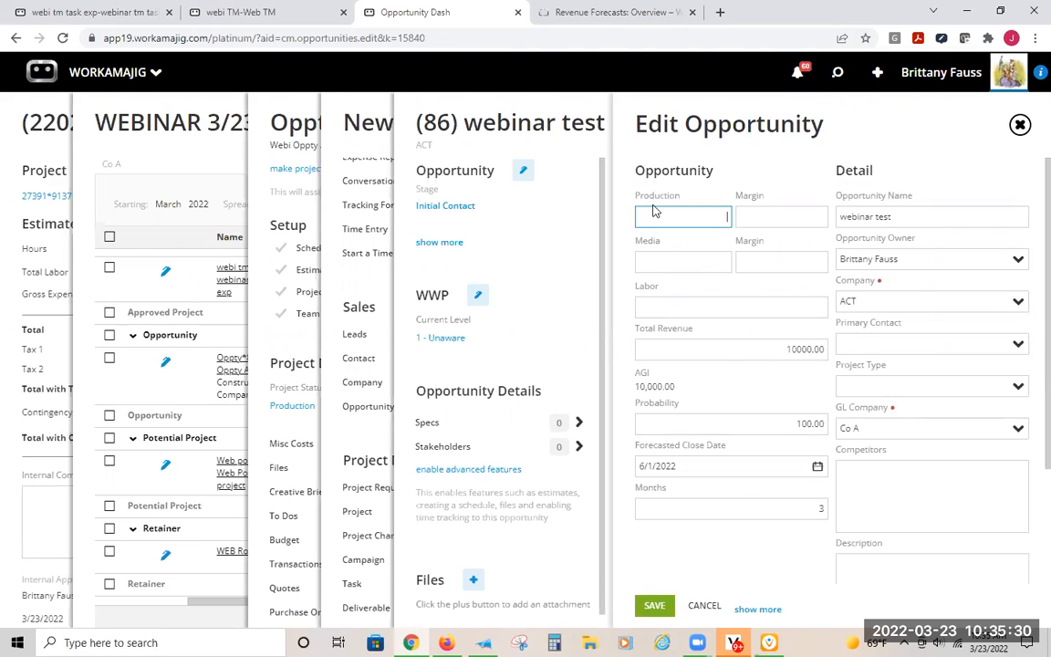
type("5000")
key("Tab")
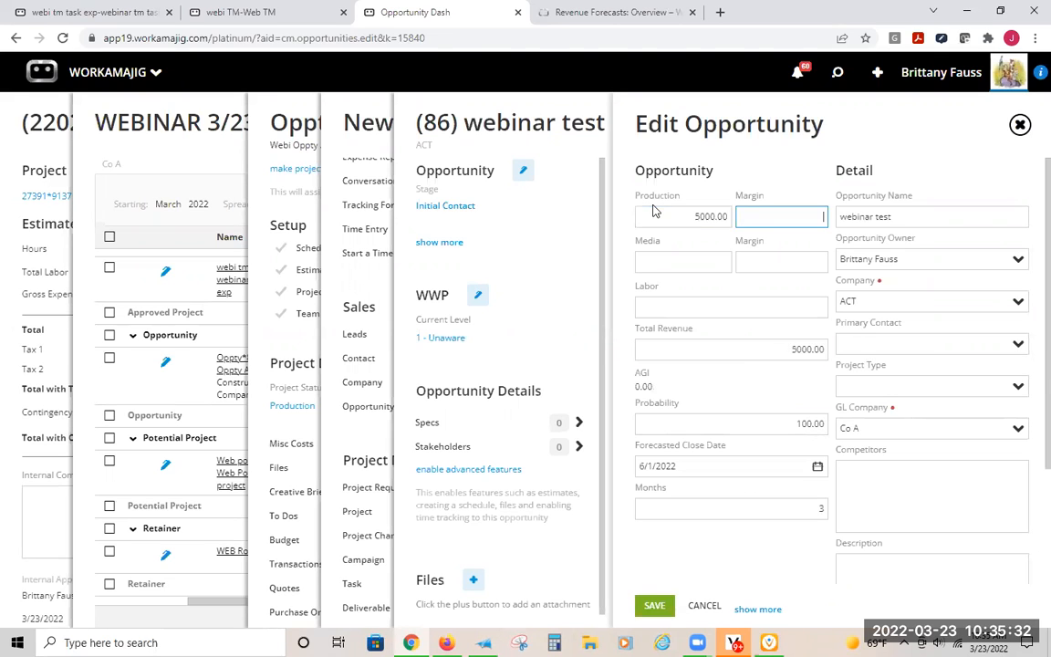
type("20")
key("Tab")
type("2000")
key("Tab")
type("20")
key("Tab")
type("3000")
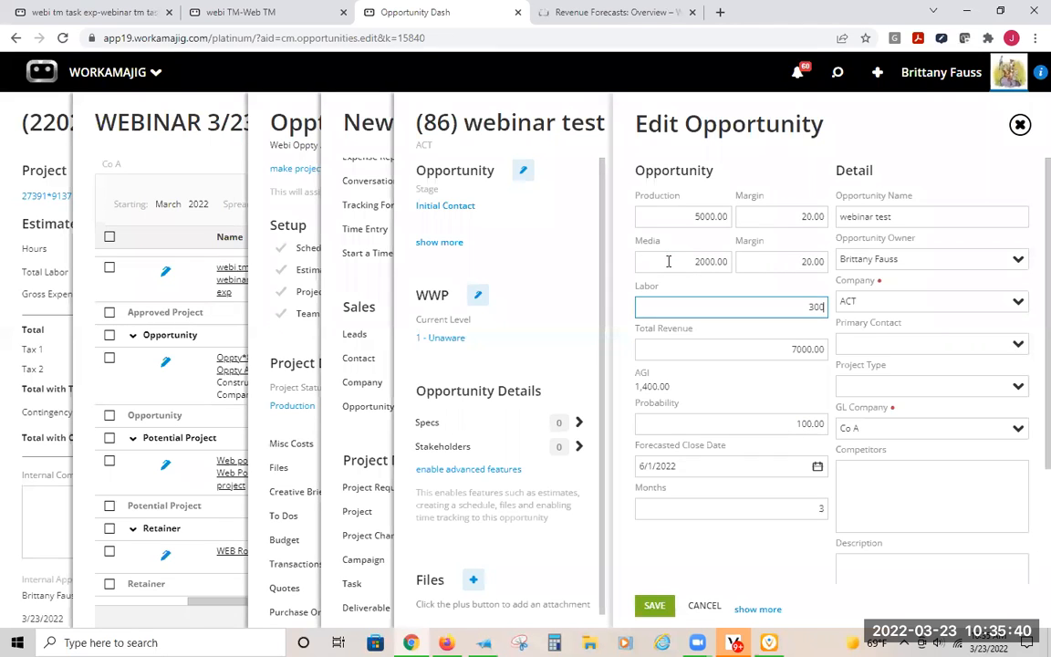
key("Tab")
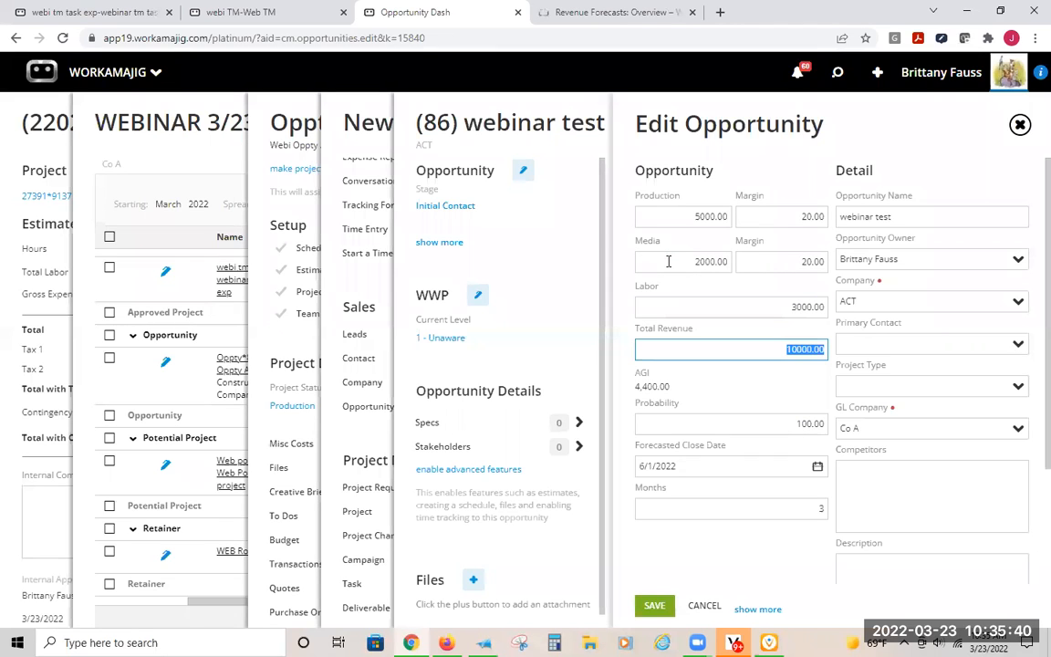
- Check the total revenue, close date and months fields, and leave the opportunity edit form without saving the changes
left_click(797, 351)
left_click(764, 376)
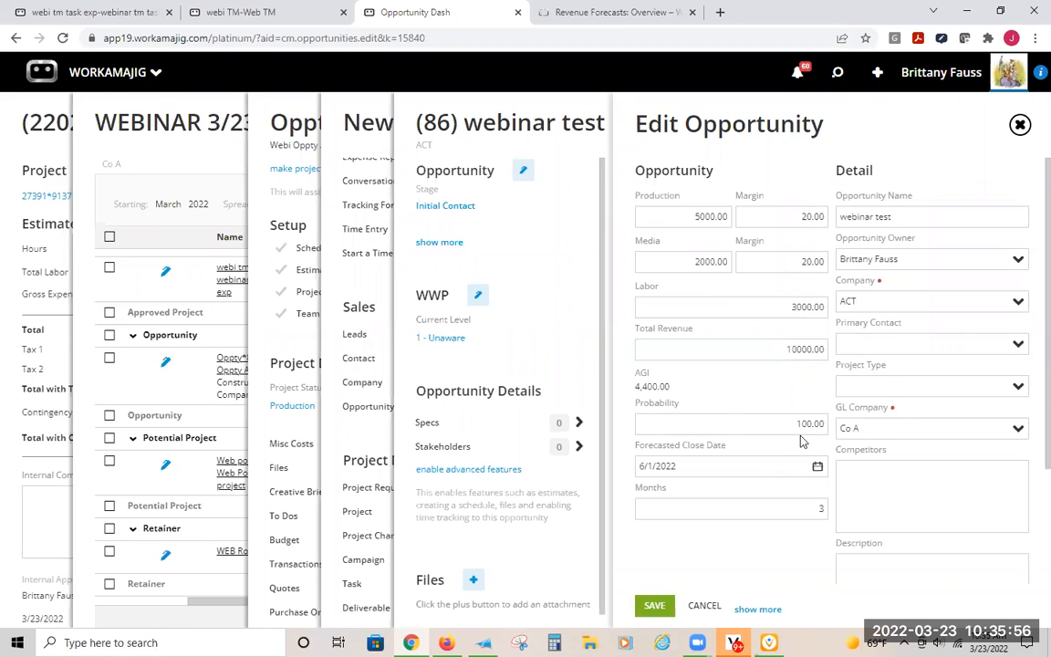
left_click(735, 473)
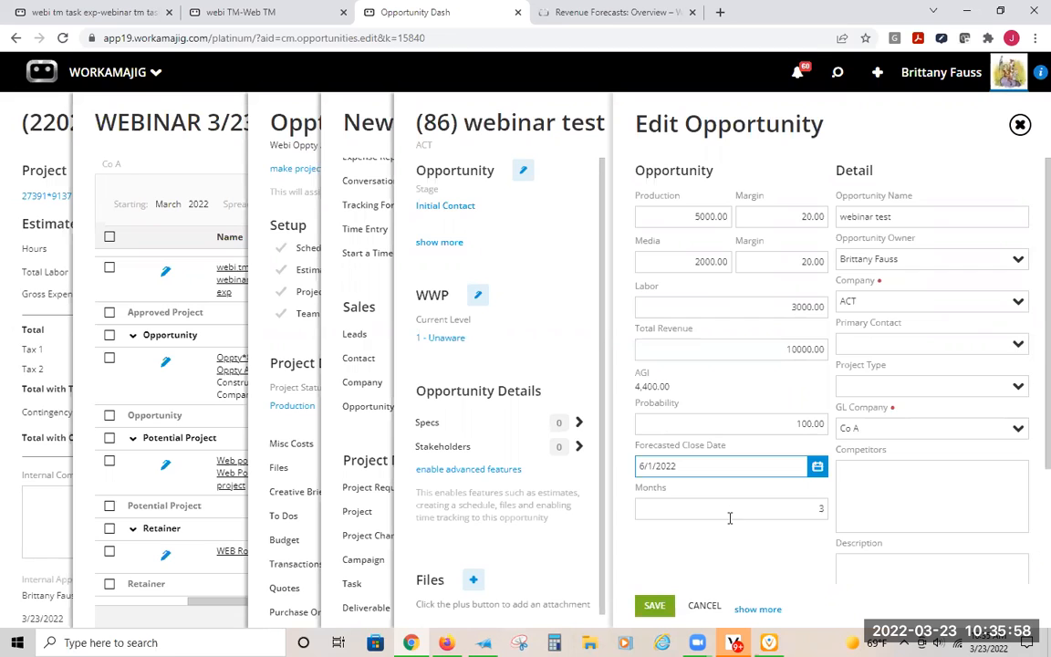
left_click(757, 510)
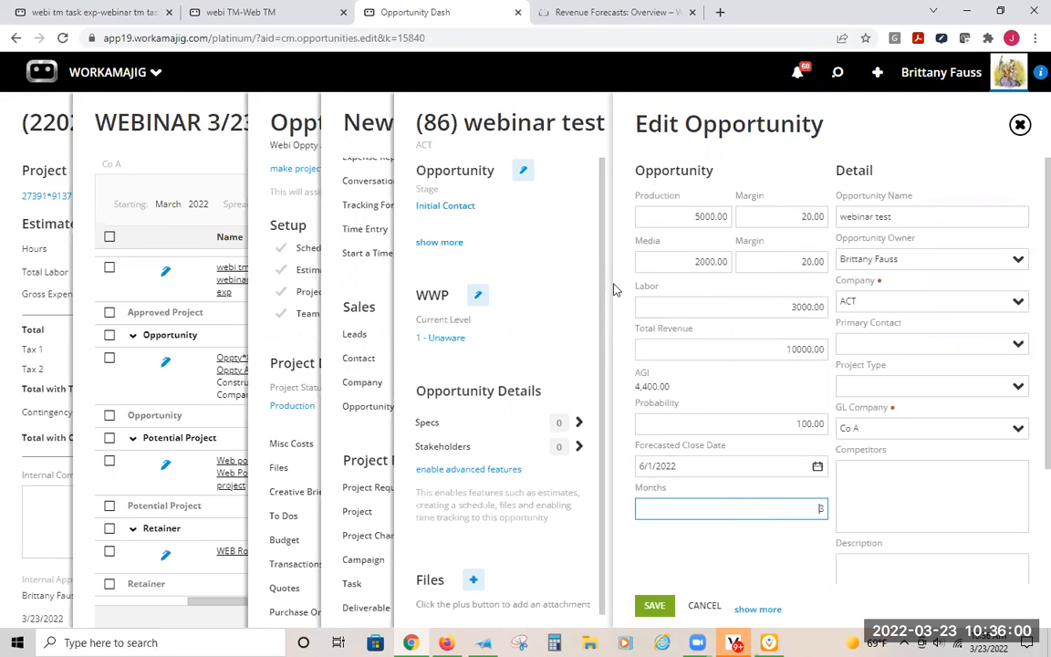
left_click(574, 282)
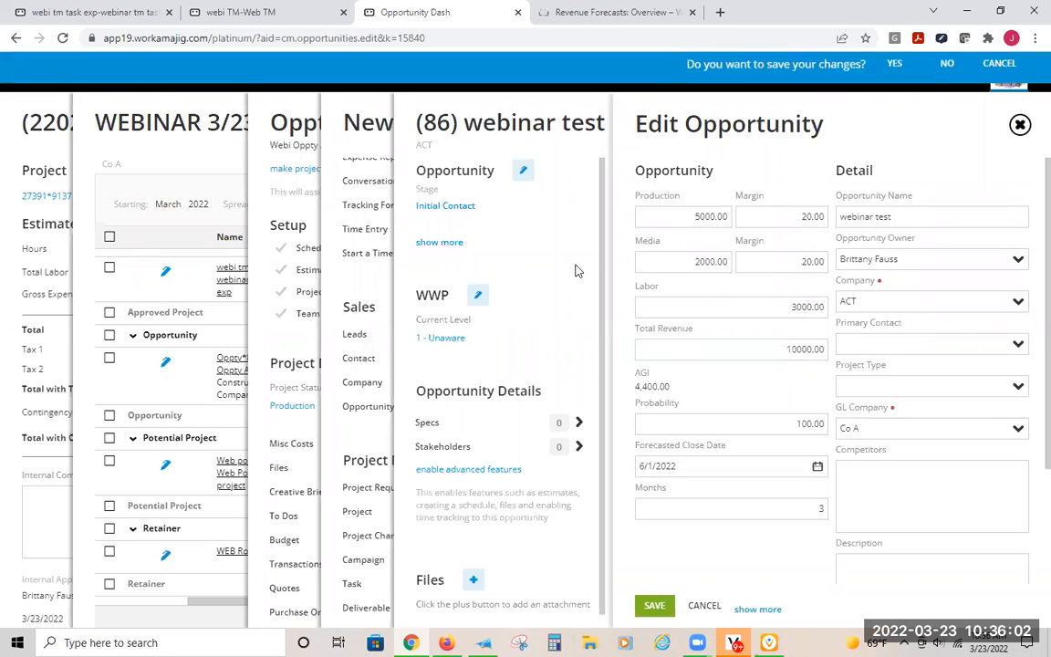
left_click(946, 68)
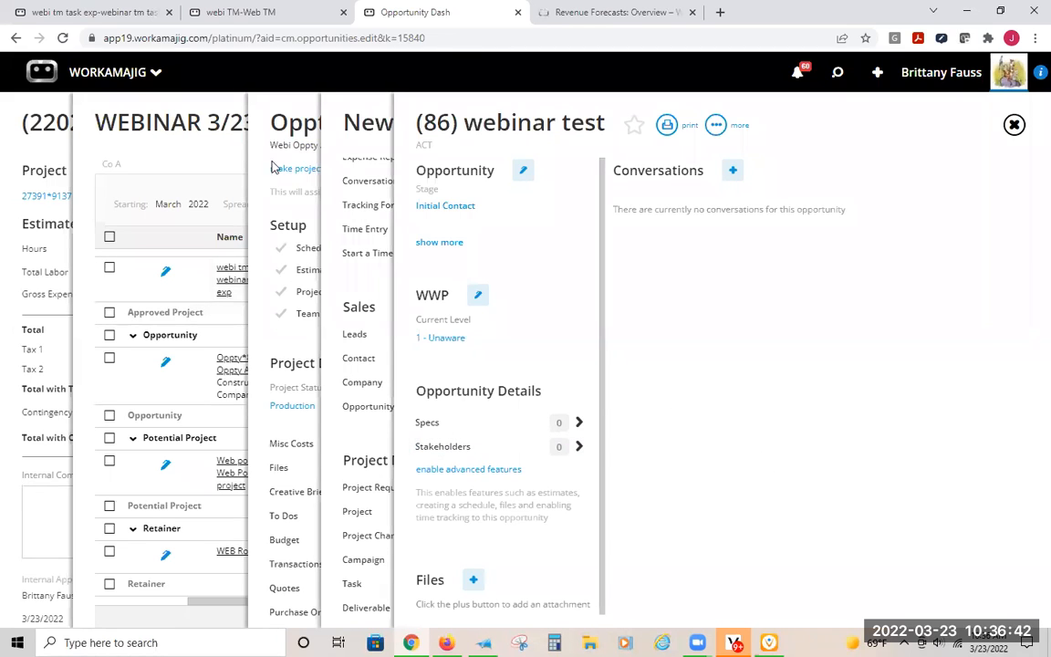
- Return to the forecast, open the Web Potential project and check the billing method in its project settings
left_click(141, 111)
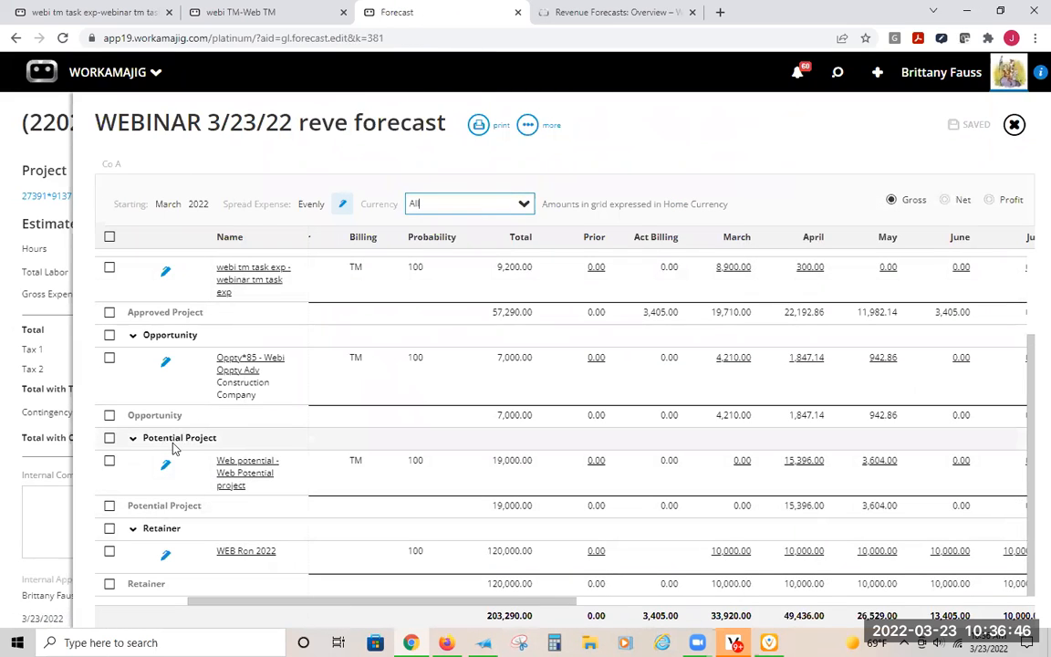
left_click(252, 480)
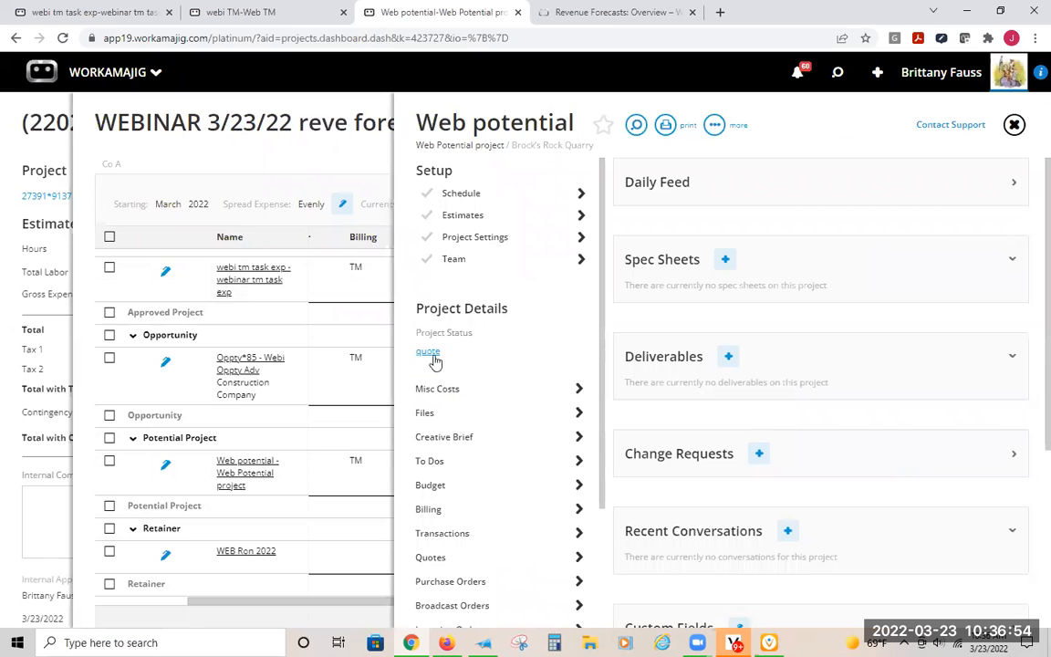
left_click(504, 238)
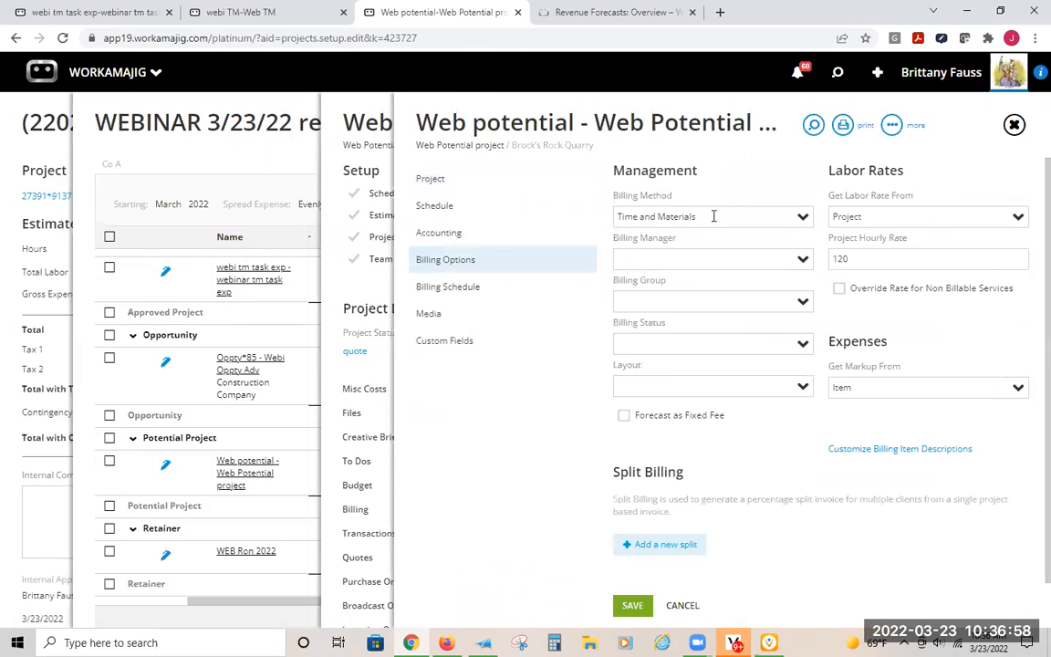
left_click_drag(713, 217, 571, 211)
left_click(704, 203)
- Open the Web Potential project estimate's settings and check its Include in Forecast option
left_click(375, 215)
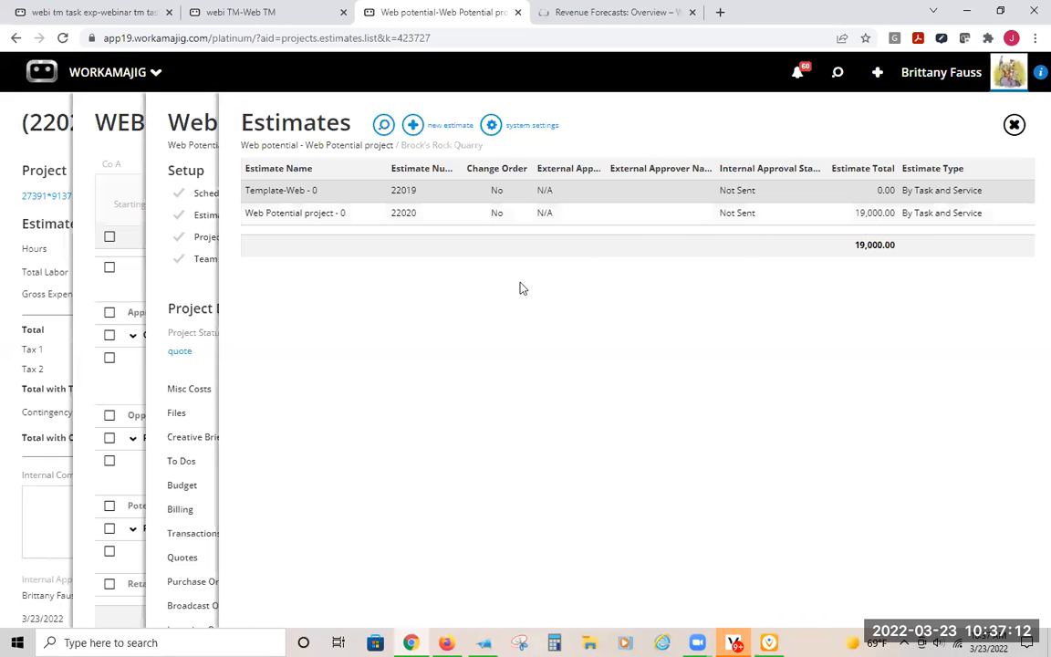
left_click(753, 219)
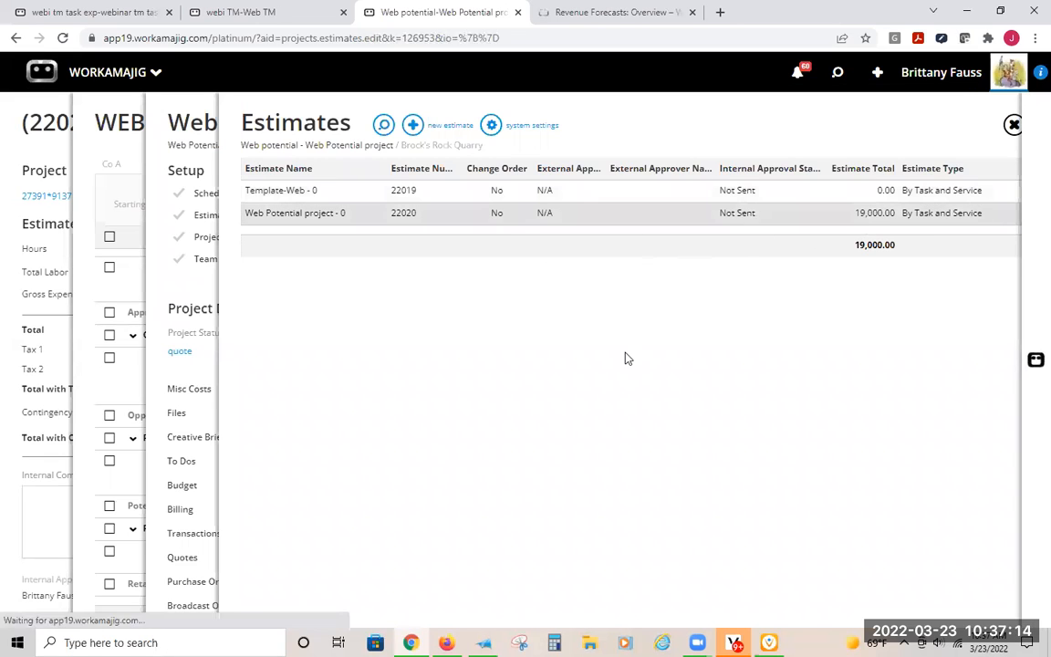
left_click(884, 125)
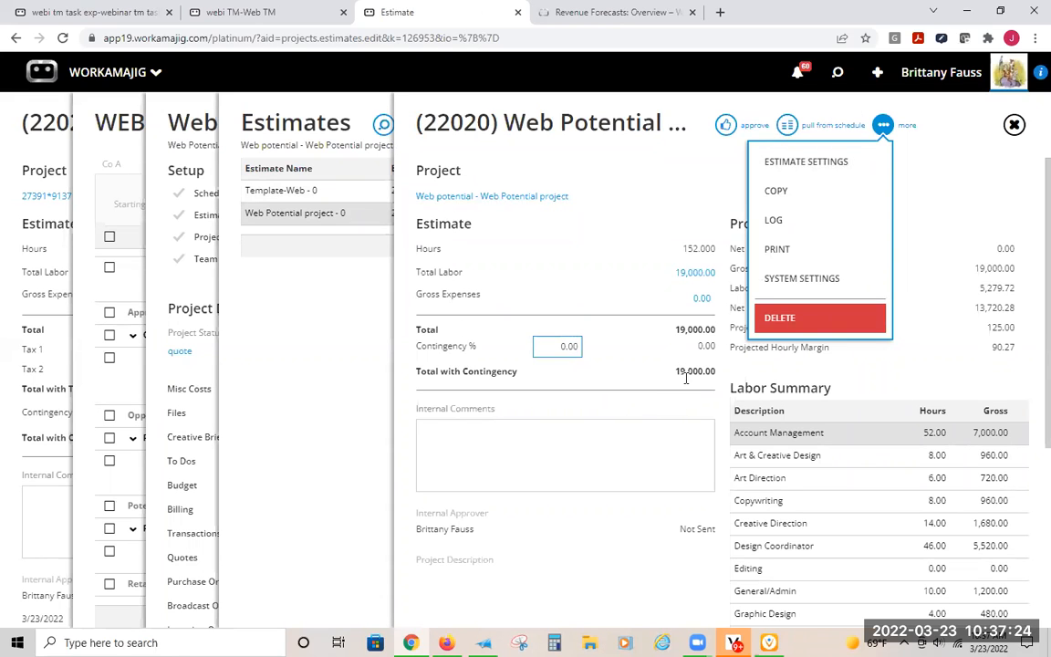
left_click(817, 163)
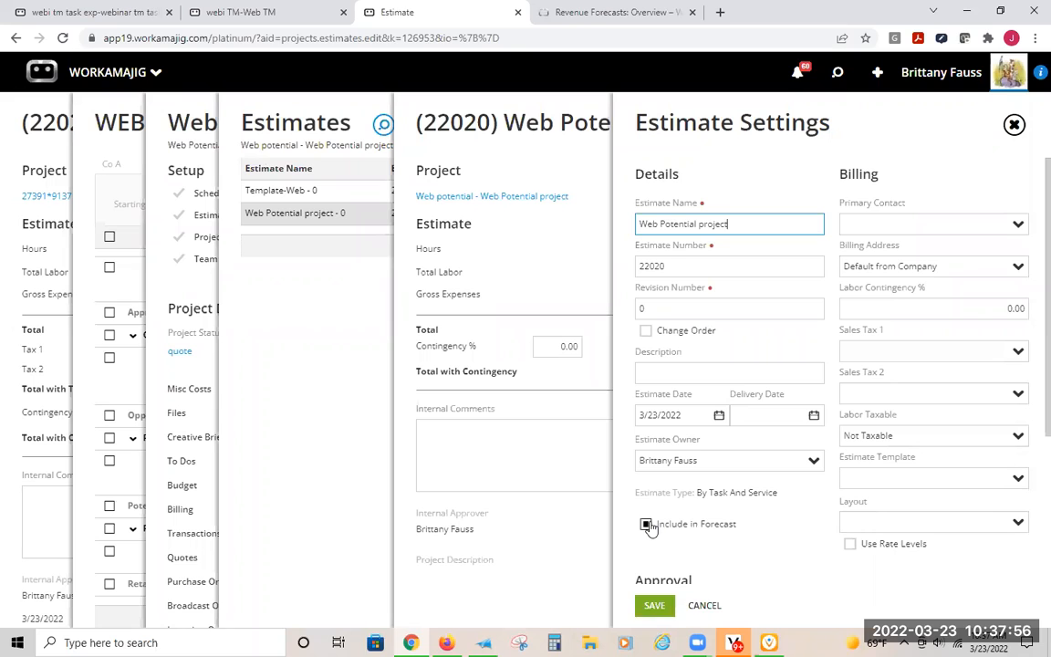
left_click(638, 91)
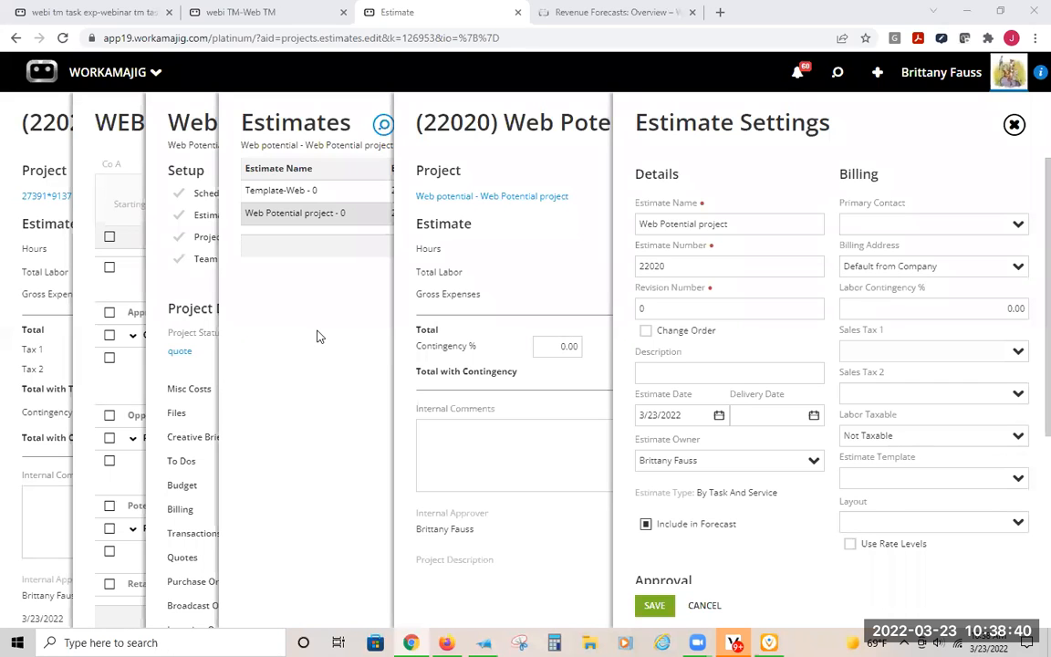
- Switch to the Workamajig help guide and search it for zapier
left_click(720, 12)
left_click(603, 12)
scroll(334, 166, "up", 3)
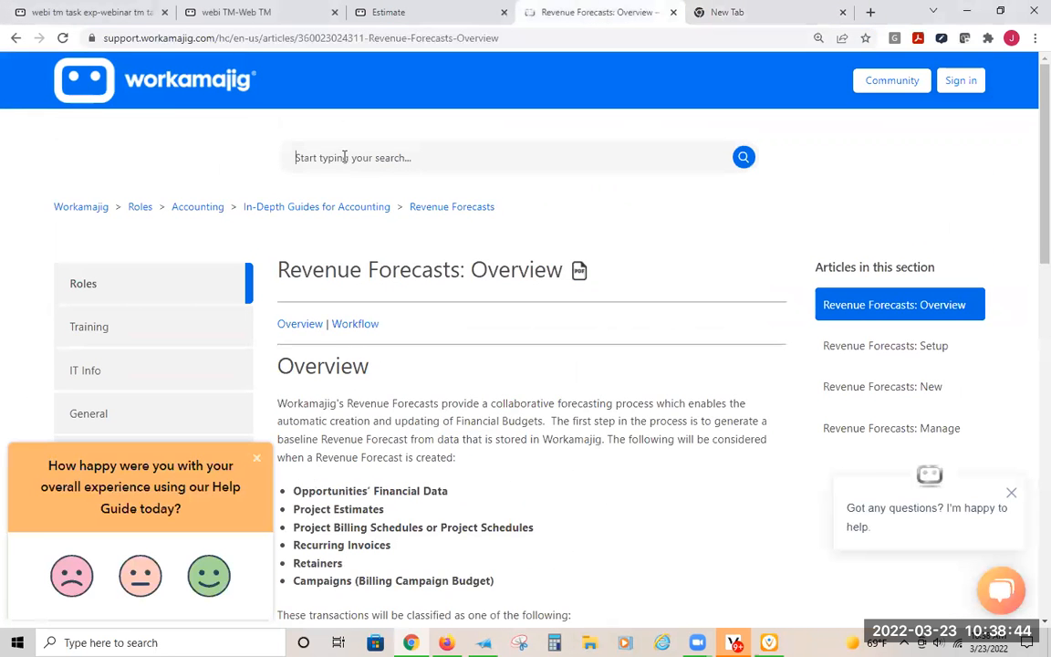
left_click(344, 156)
type("zapier")
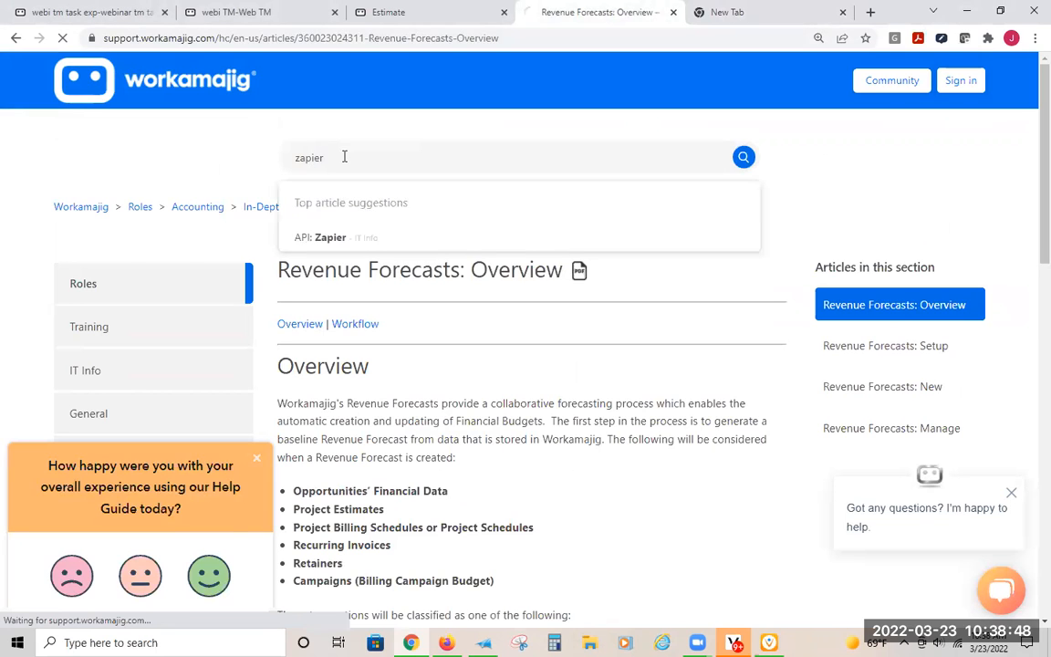
- Run the help guide search for zapier, open the API: Zapier article and follow its Zapier.com link
key("Return")
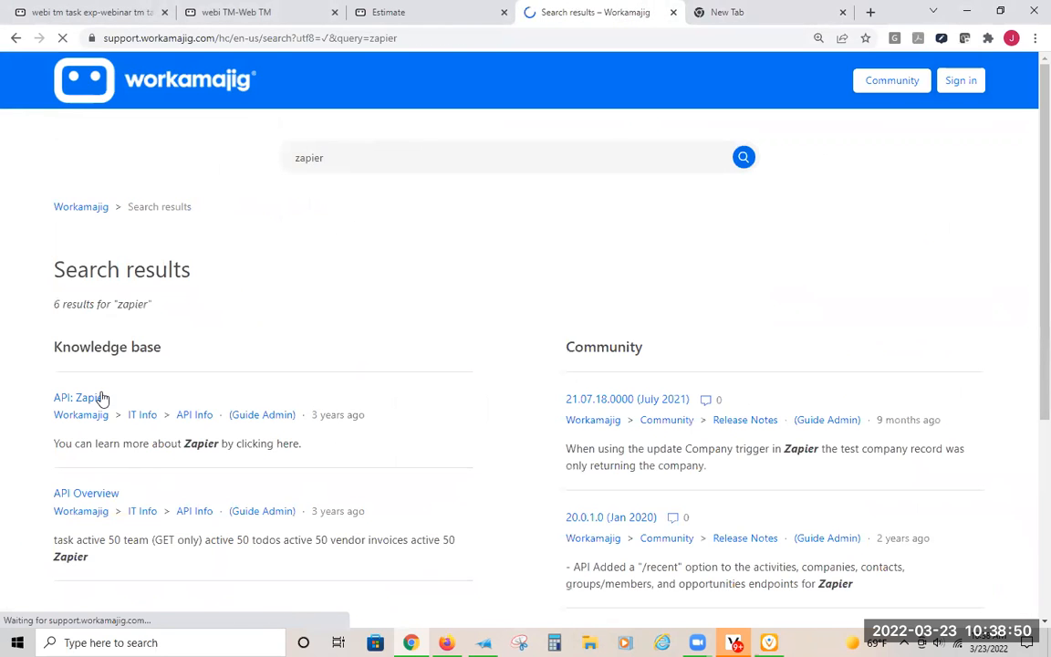
left_click(80, 397)
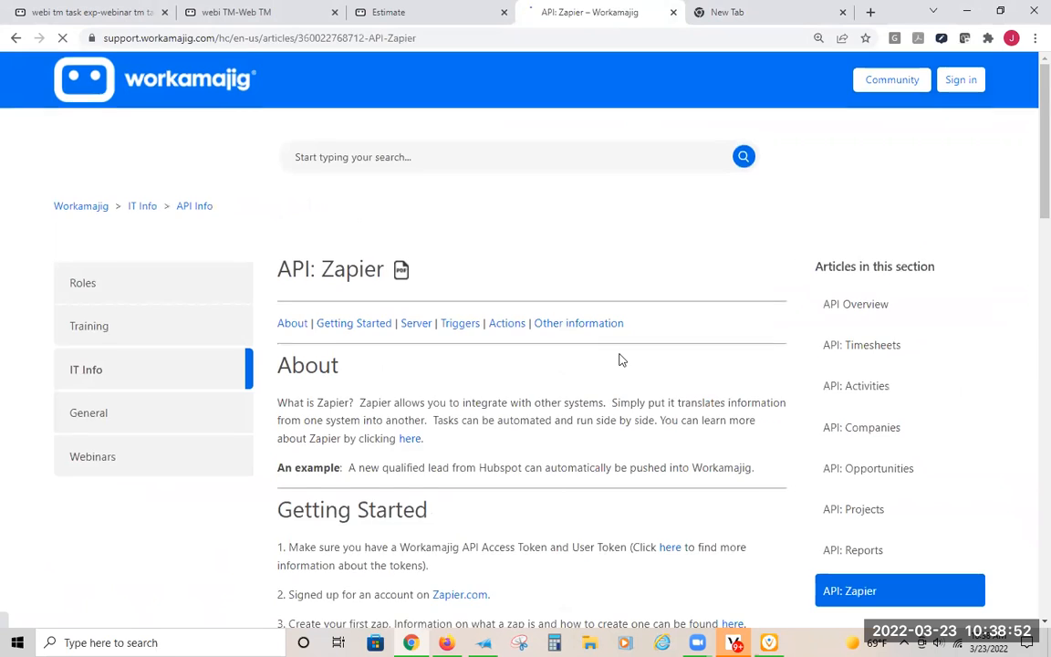
scroll(619, 359, "down", 3)
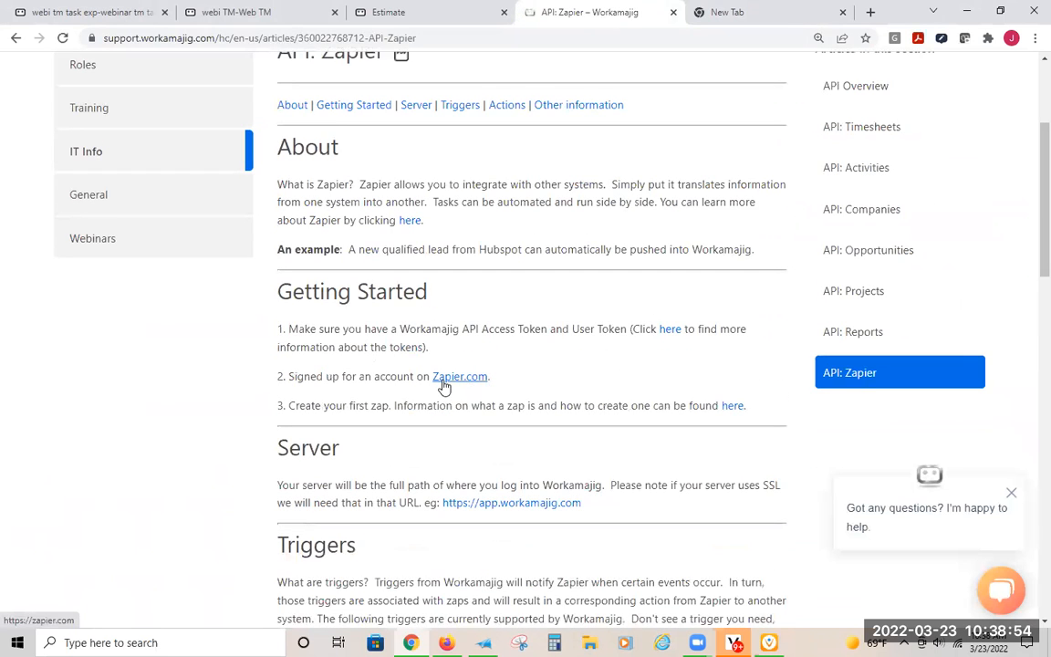
left_click(443, 383)
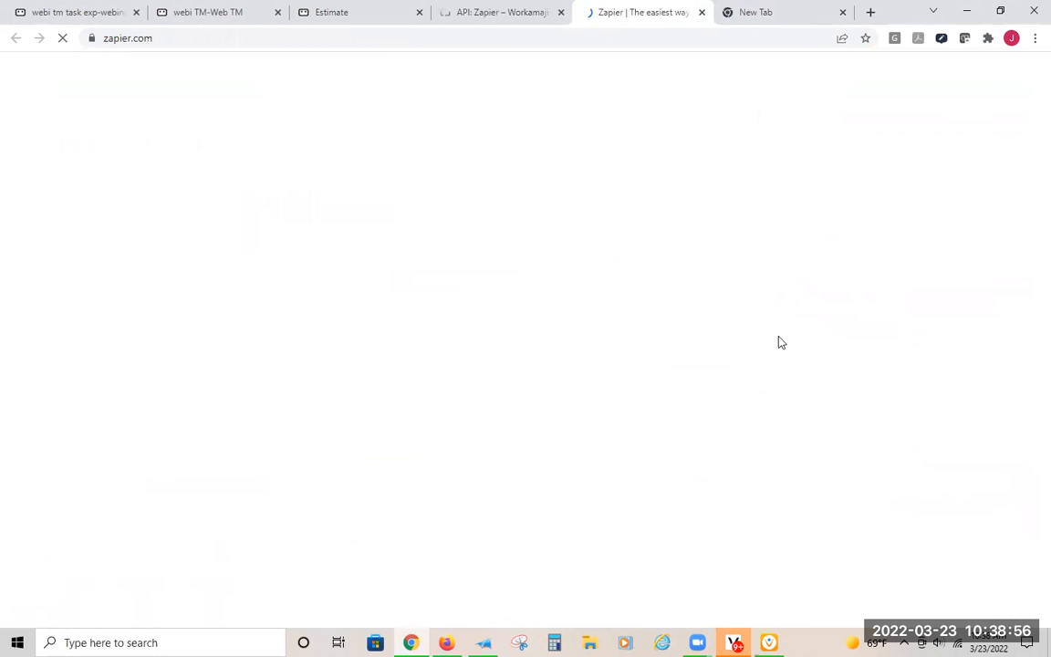
- Look through the Zapier home page for how it integrates, automates and connects apps
scroll(602, 411, "down", 3)
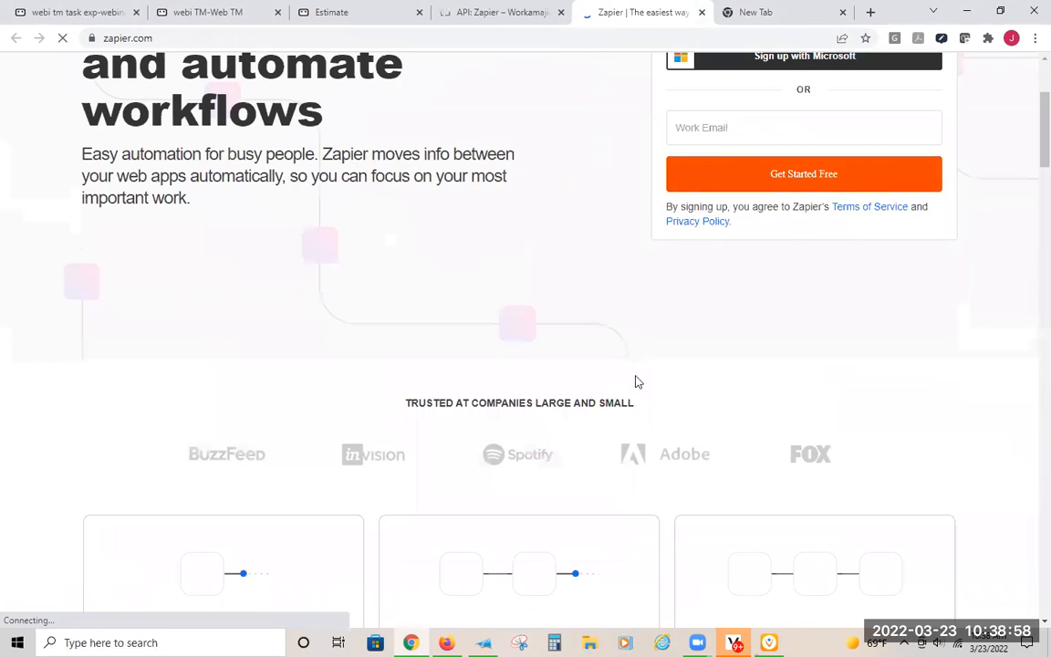
scroll(739, 365, "down", 5)
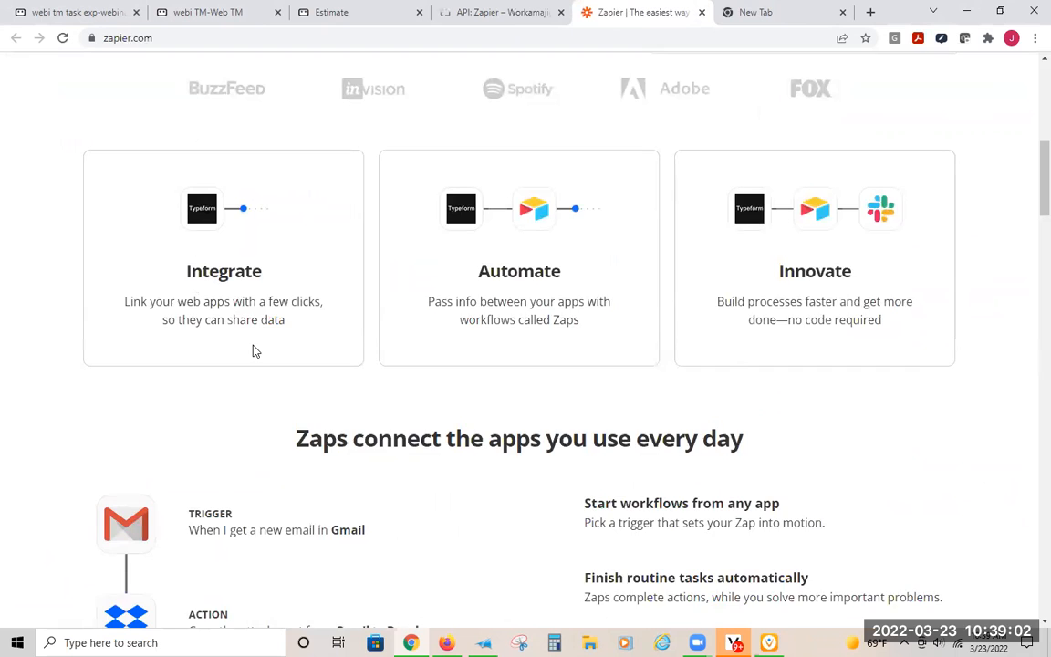
scroll(256, 351, "down", 9)
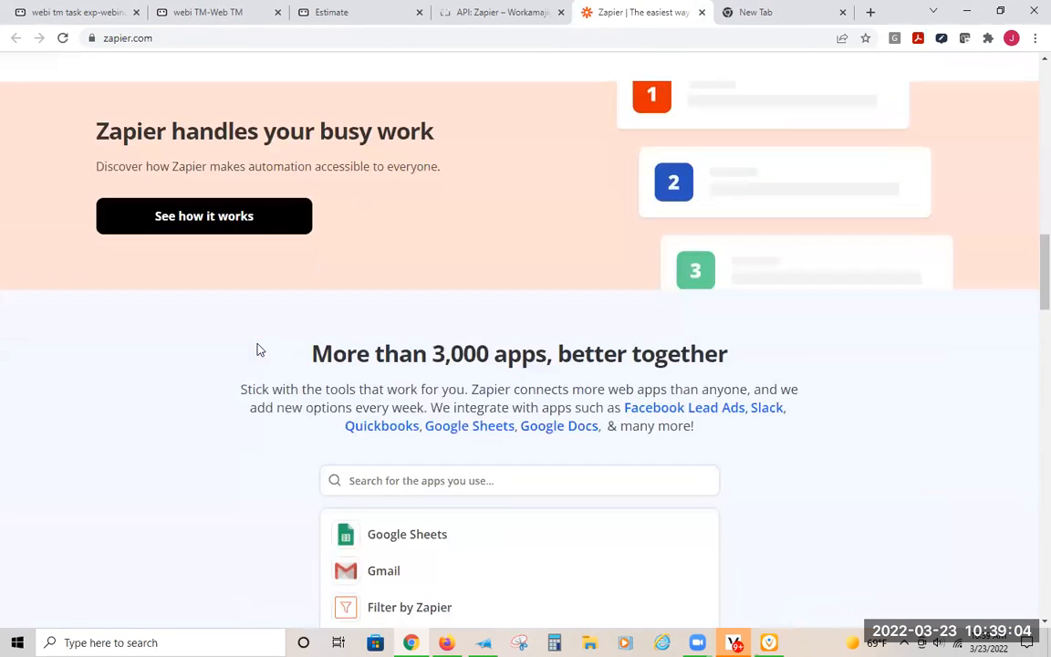
scroll(258, 349, "down", 3)
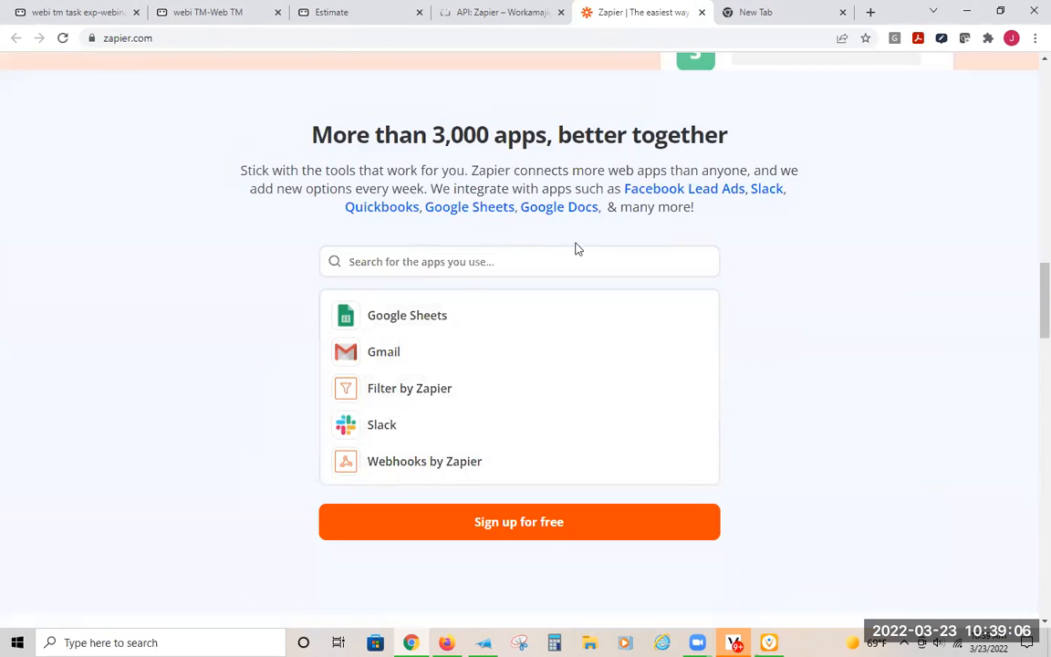
scroll(690, 196, "down", 8)
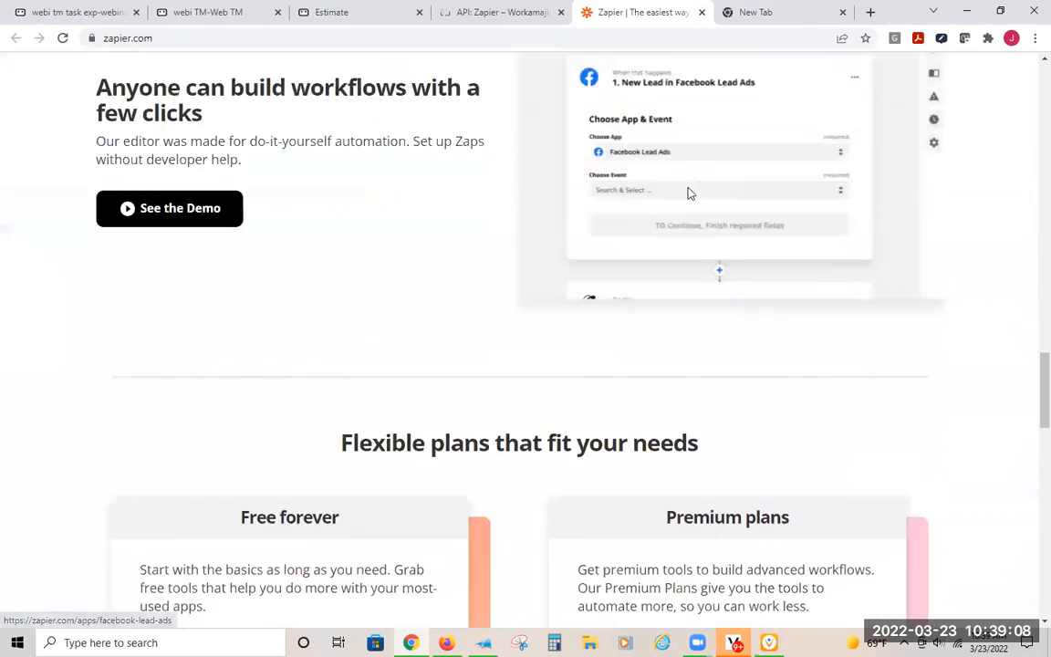
scroll(690, 194, "down", 13)
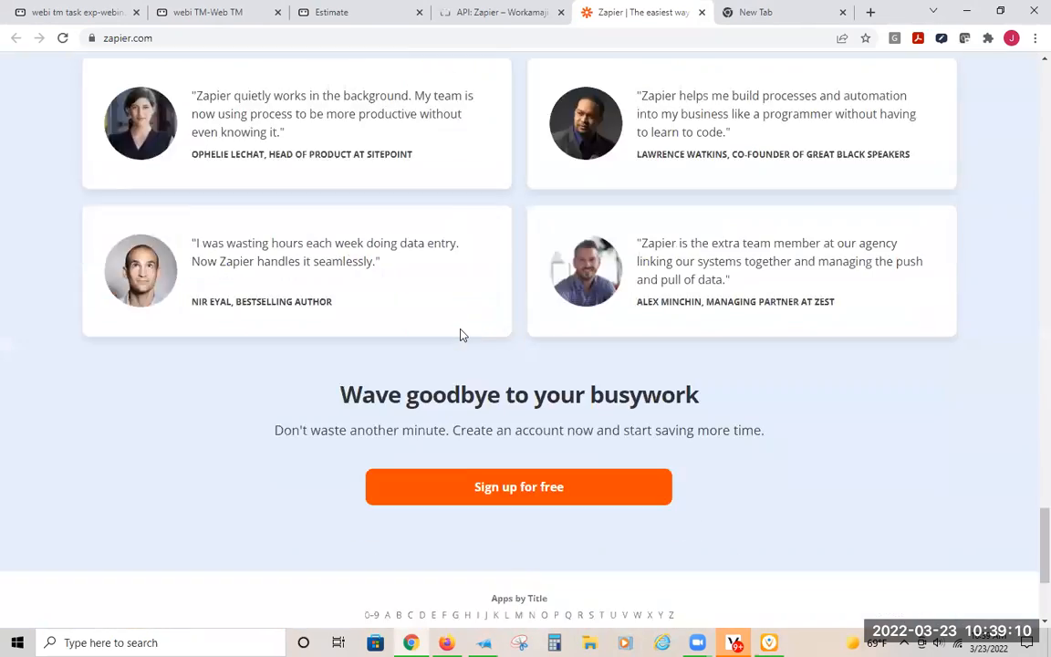
- Open Zapier's list of apps by title for the letter S and look through it
scroll(463, 336, "up", 10)
scroll(463, 352, "down", 13)
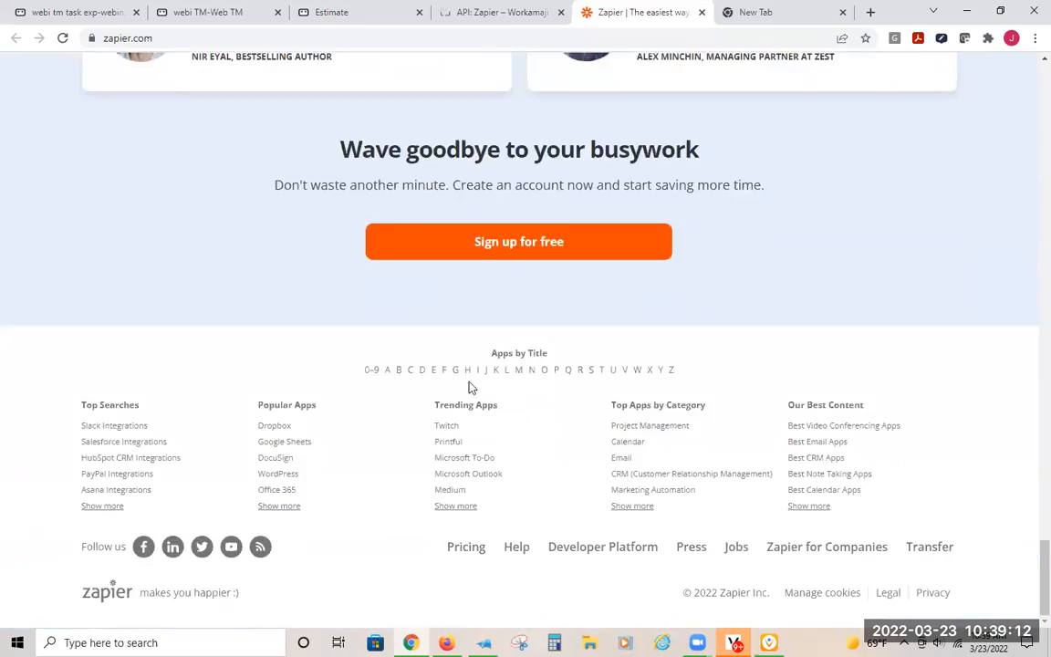
left_click(590, 373)
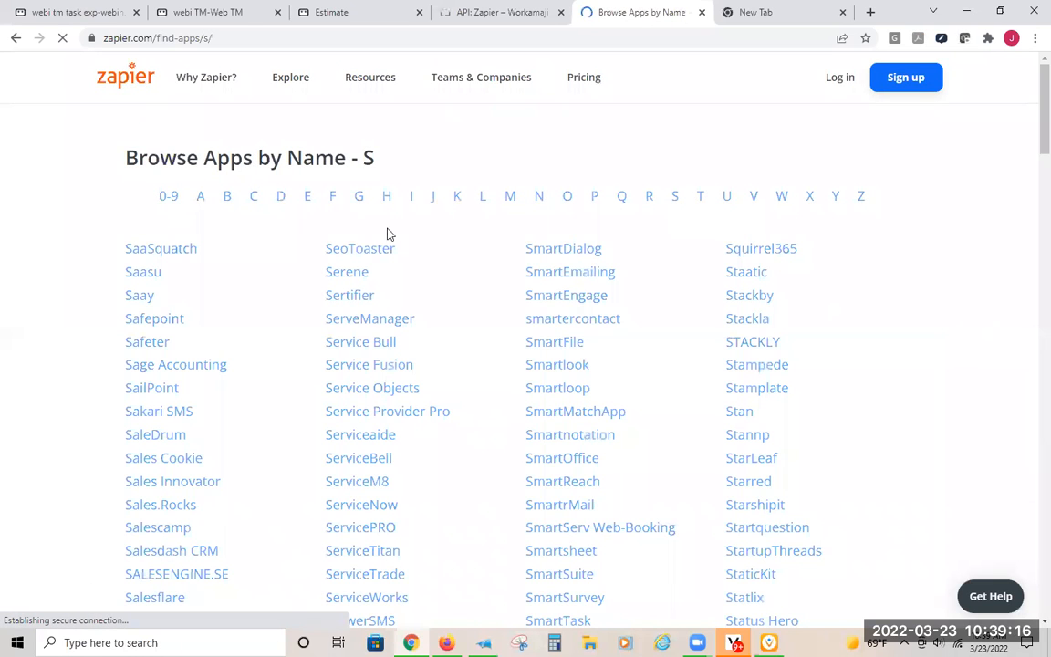
scroll(118, 491, "down", 3)
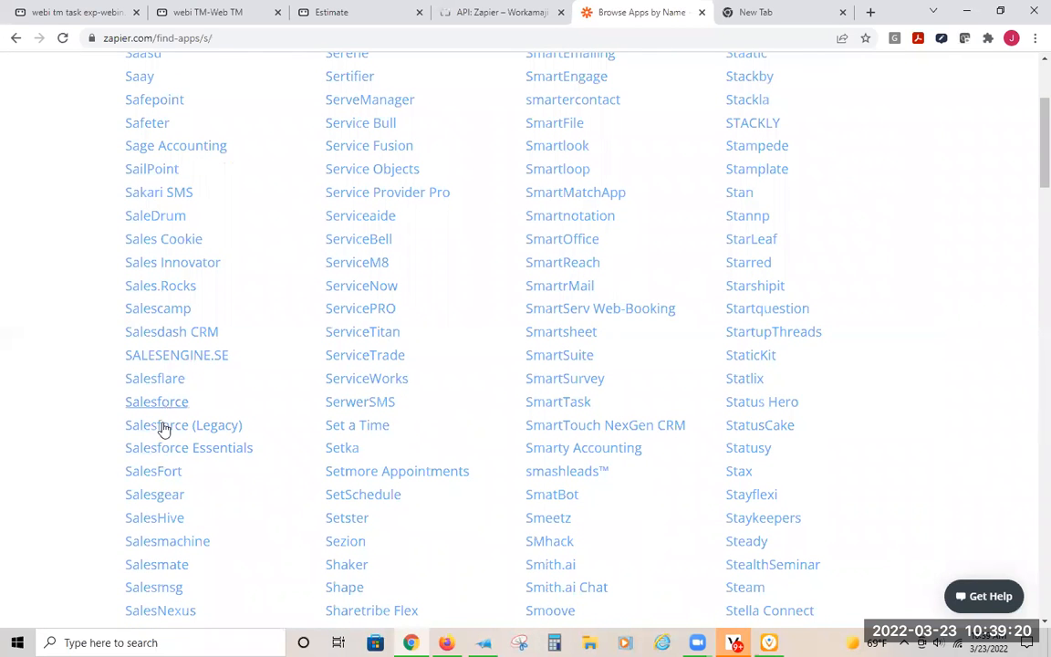
- Close the blank browser page and return from the Web Potential estimate settings to the WEBINAR 3/23/22 reve forecast
left_click(500, 10)
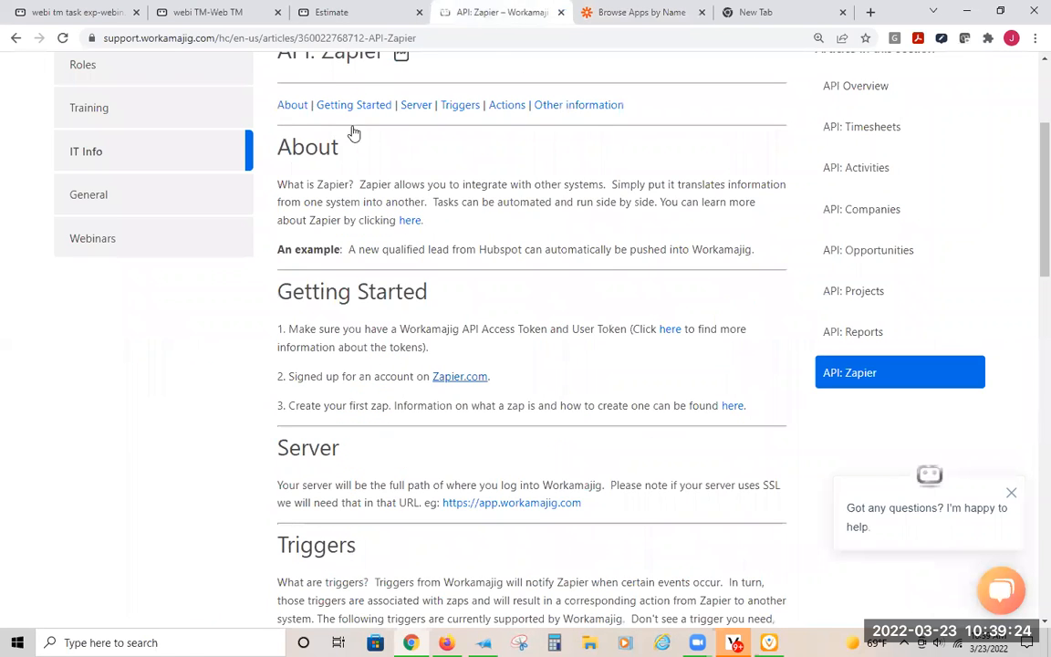
left_click(294, 11)
middle_click(761, 12)
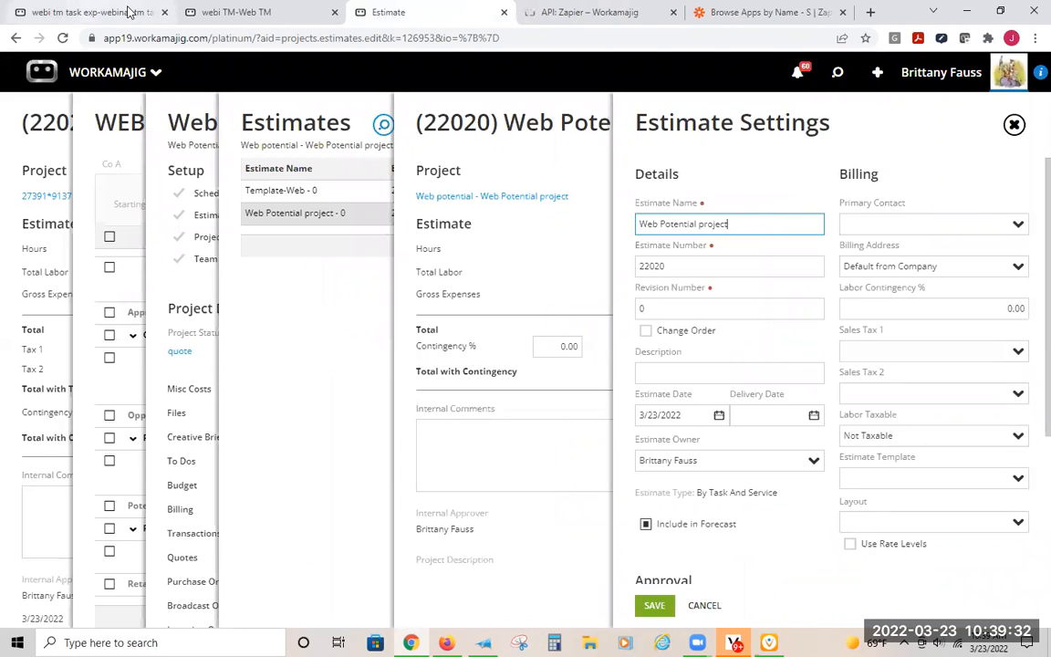
left_click(251, 11)
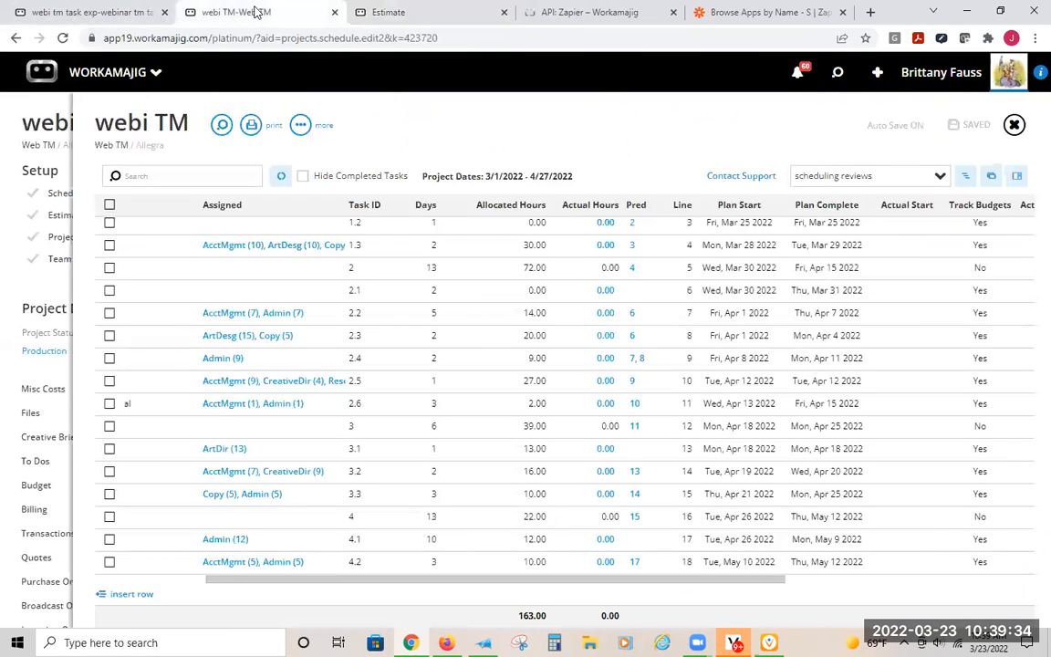
left_click(91, 14)
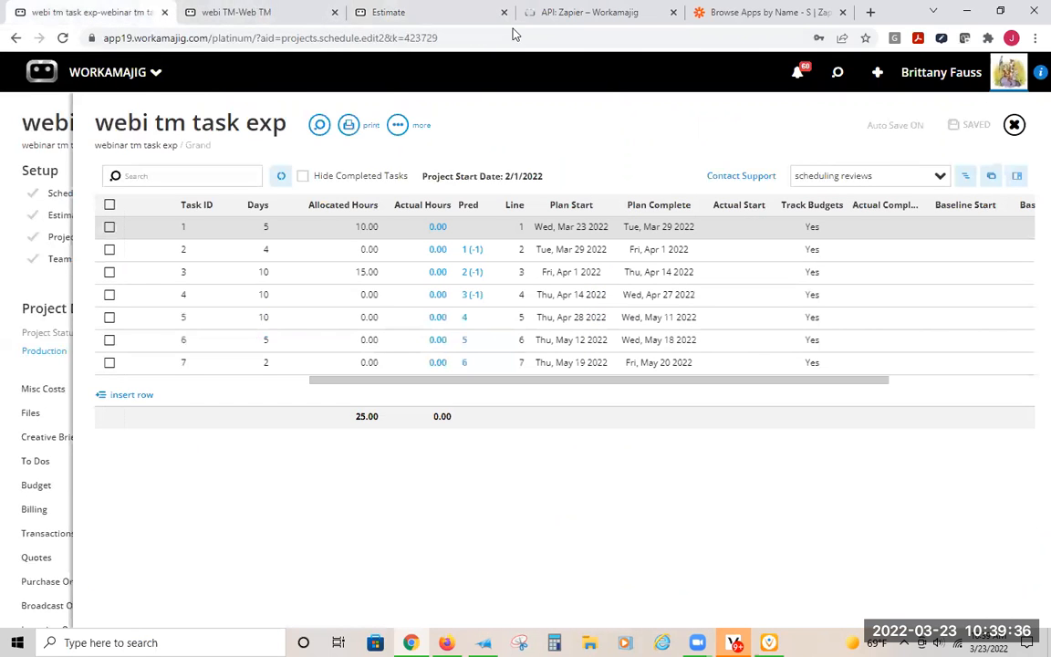
left_click(478, 18)
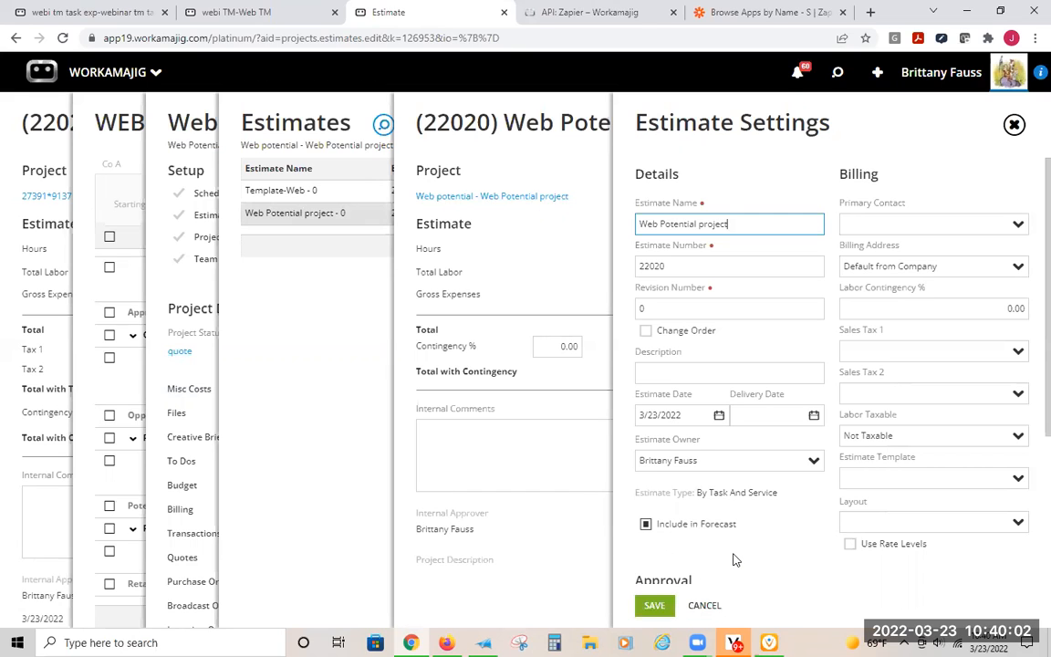
left_click(330, 329)
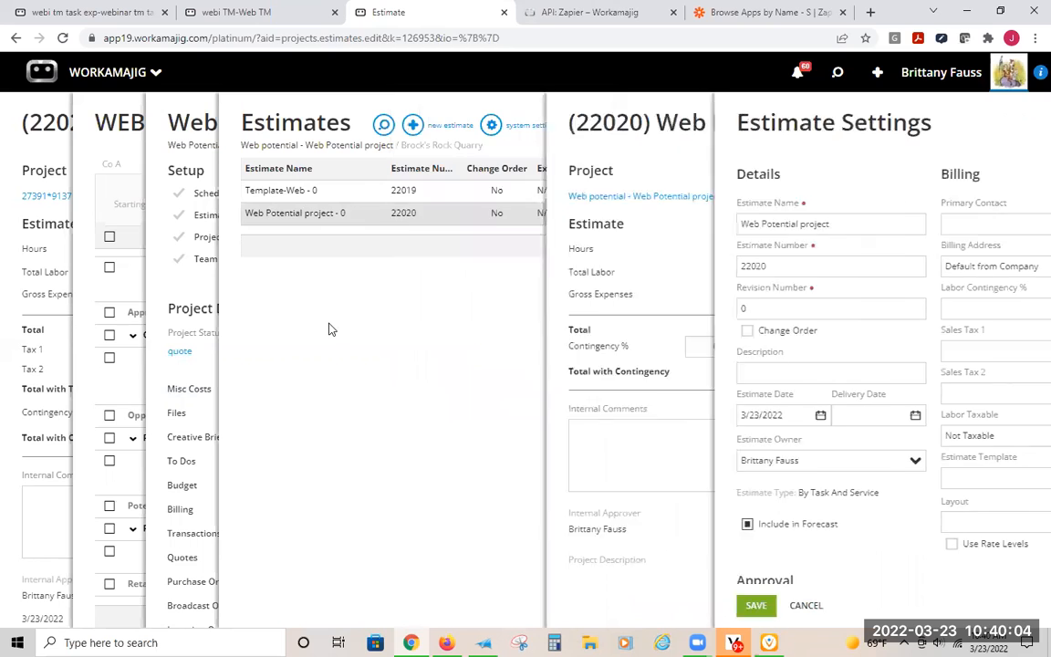
left_click(128, 115)
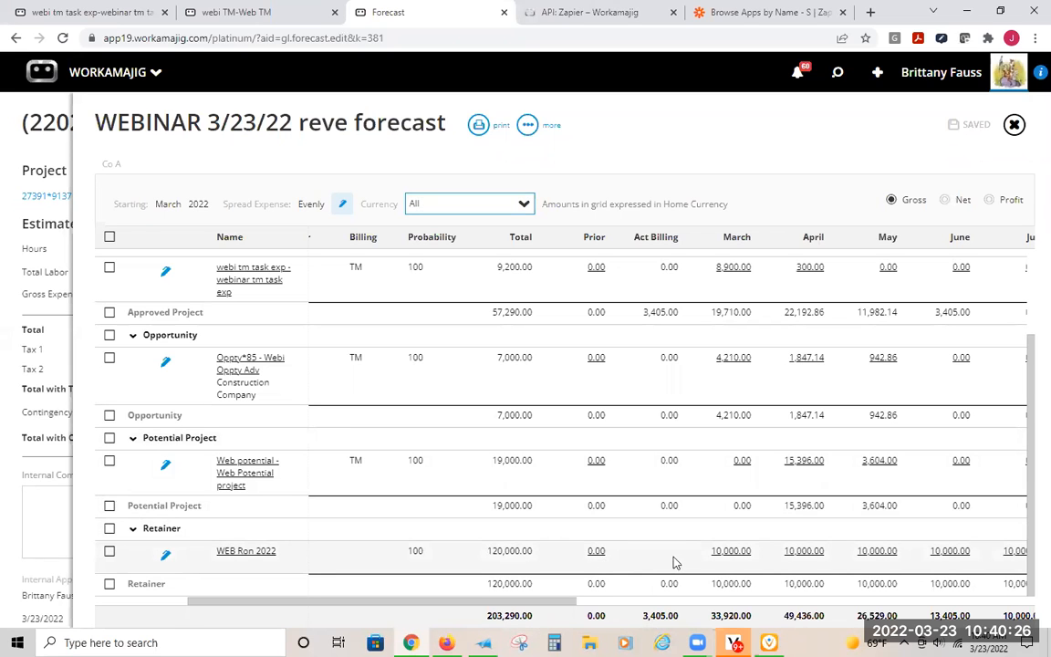
- Review the forecast's monthly columns, then open the setup form of the retainer listed in the forecast
left_click_drag(563, 598, 879, 607)
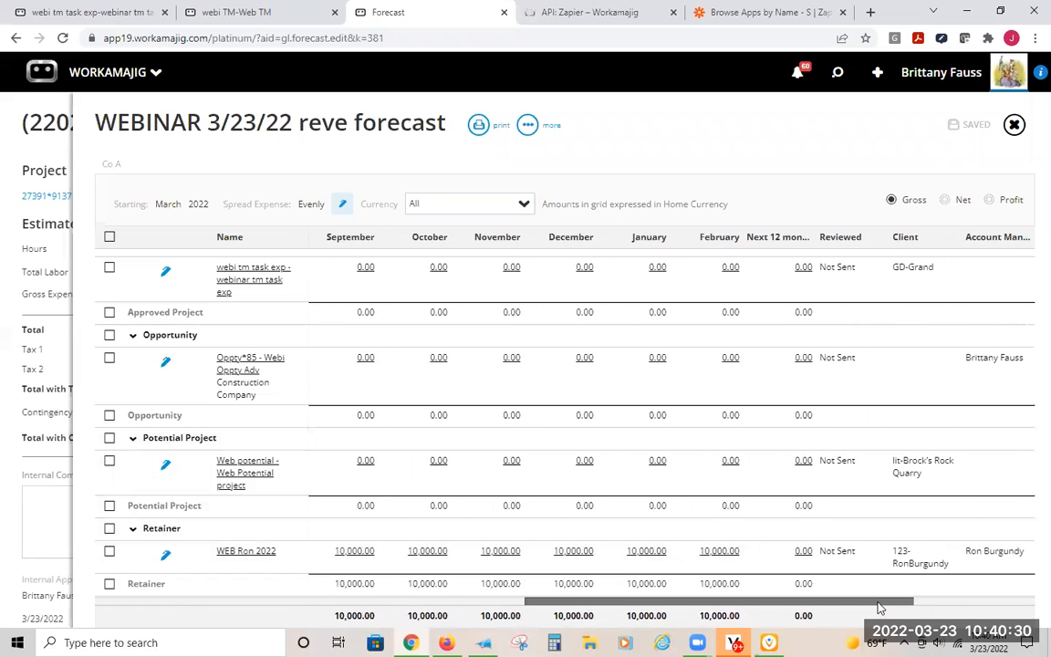
left_click_drag(795, 602, 500, 595)
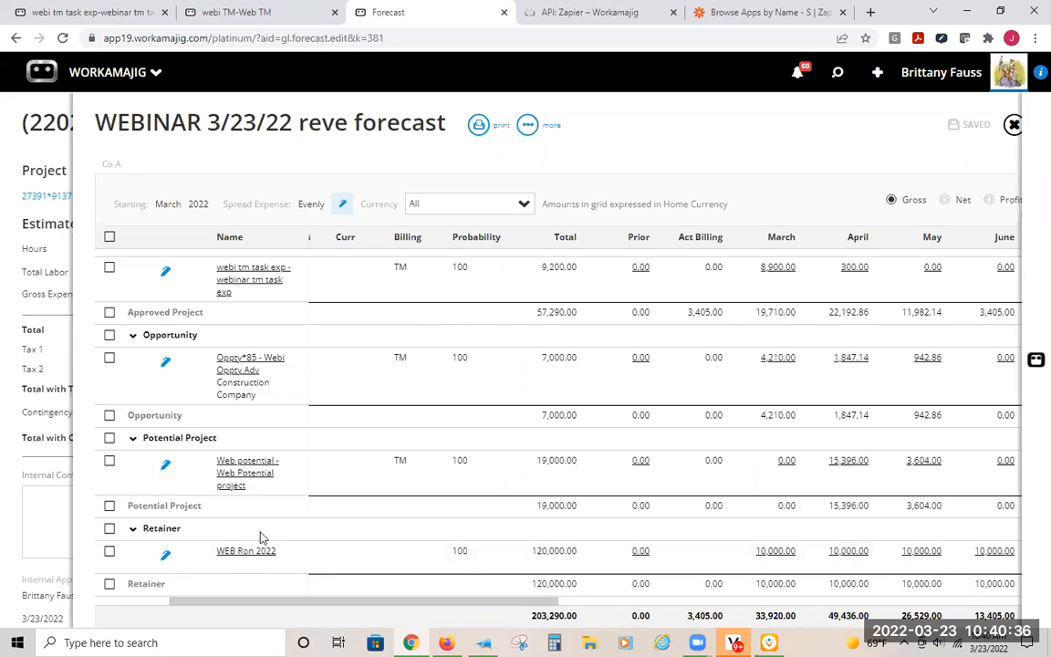
left_click(245, 552)
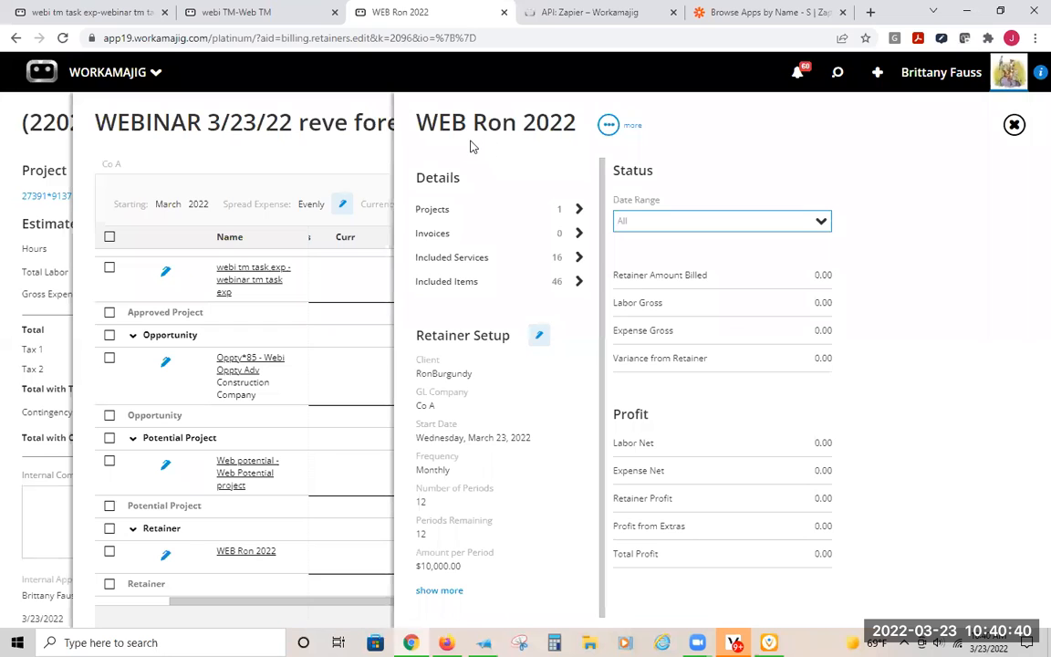
left_click(539, 338)
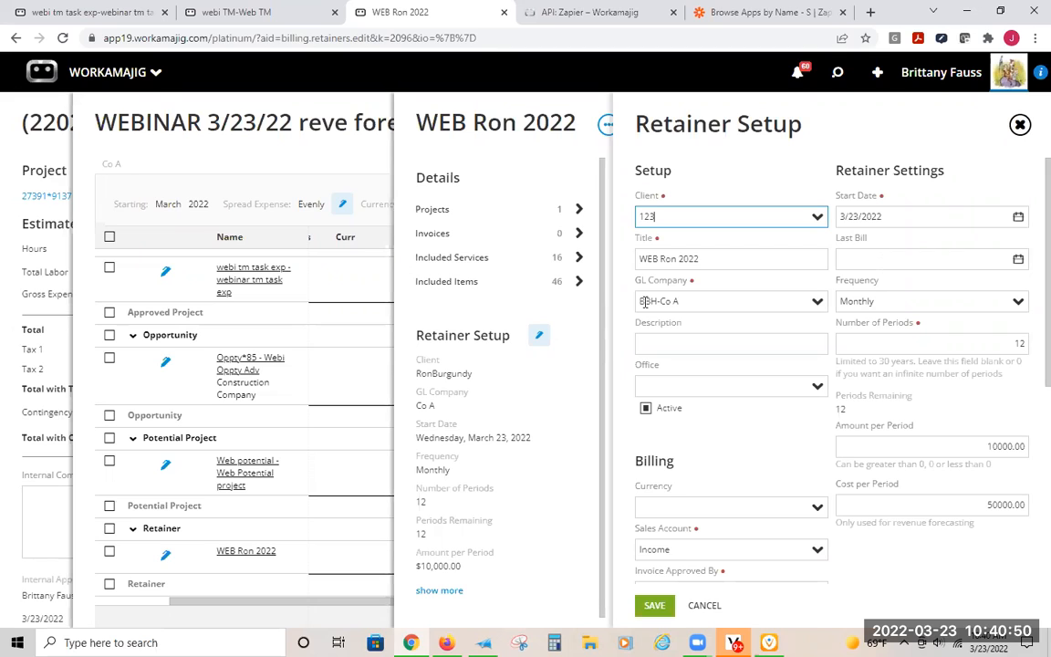
- Check the frequency options and the number of periods in the retainer setup without changing them
left_click(1018, 302)
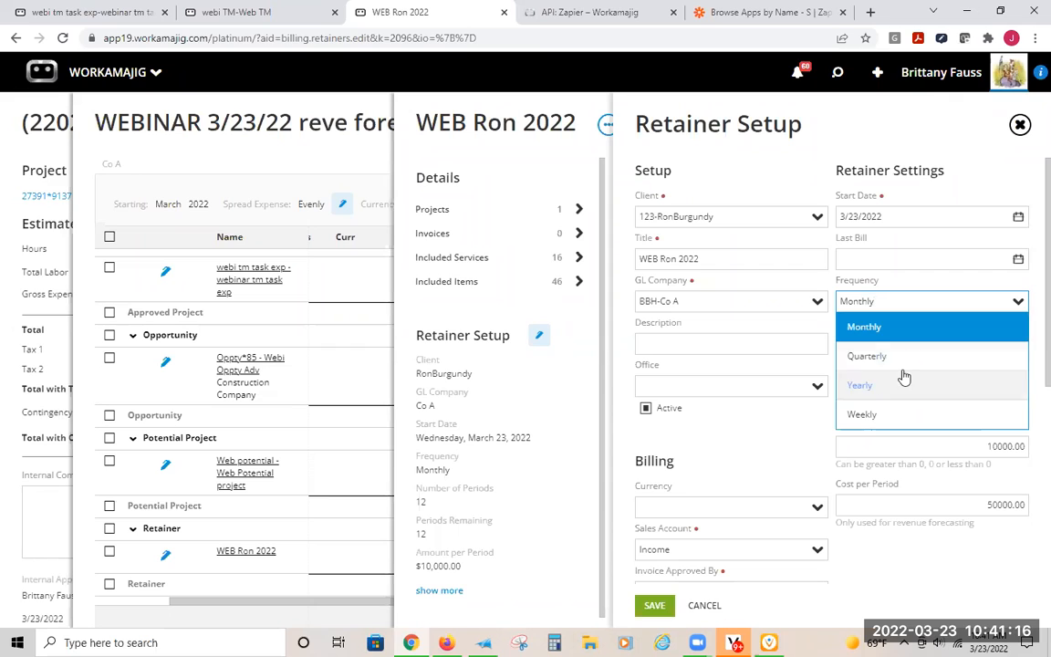
left_click(892, 288)
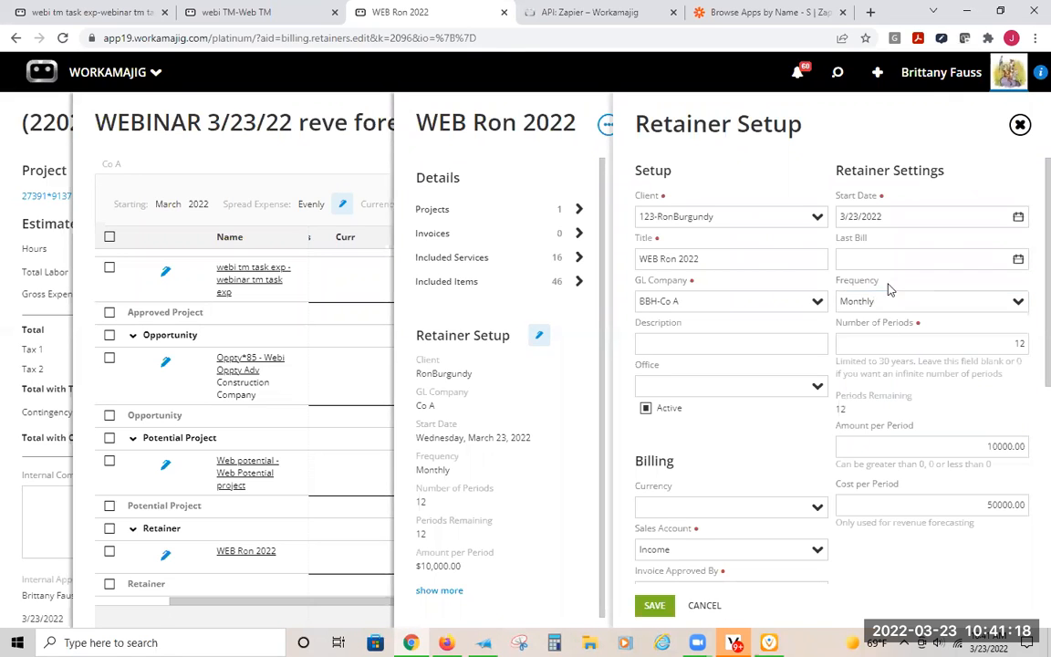
left_click_drag(877, 302, 839, 301)
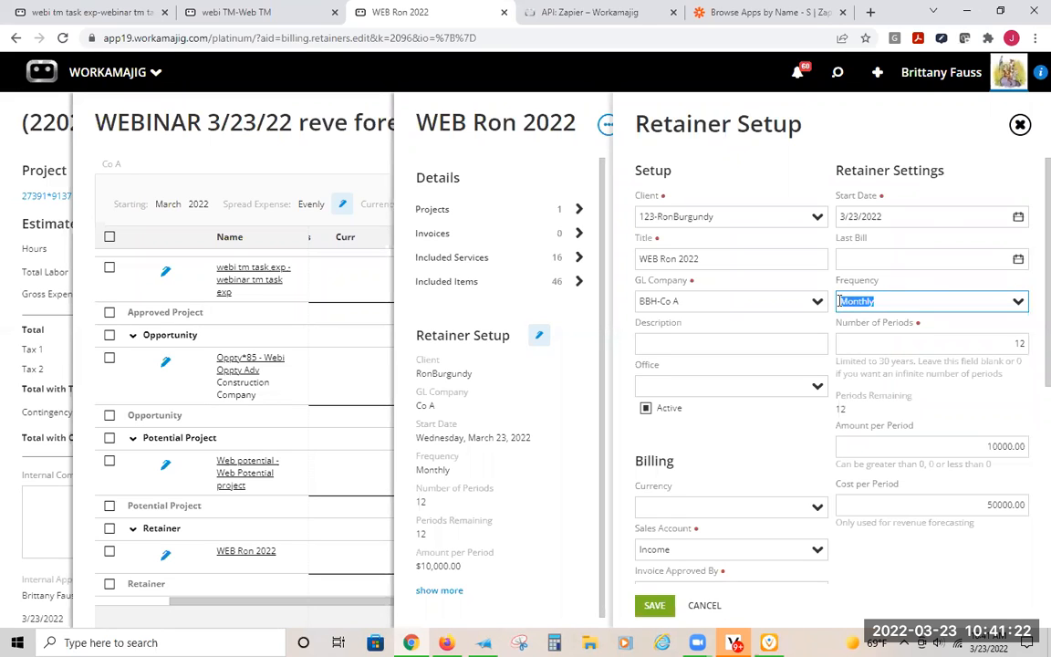
left_click(1014, 342)
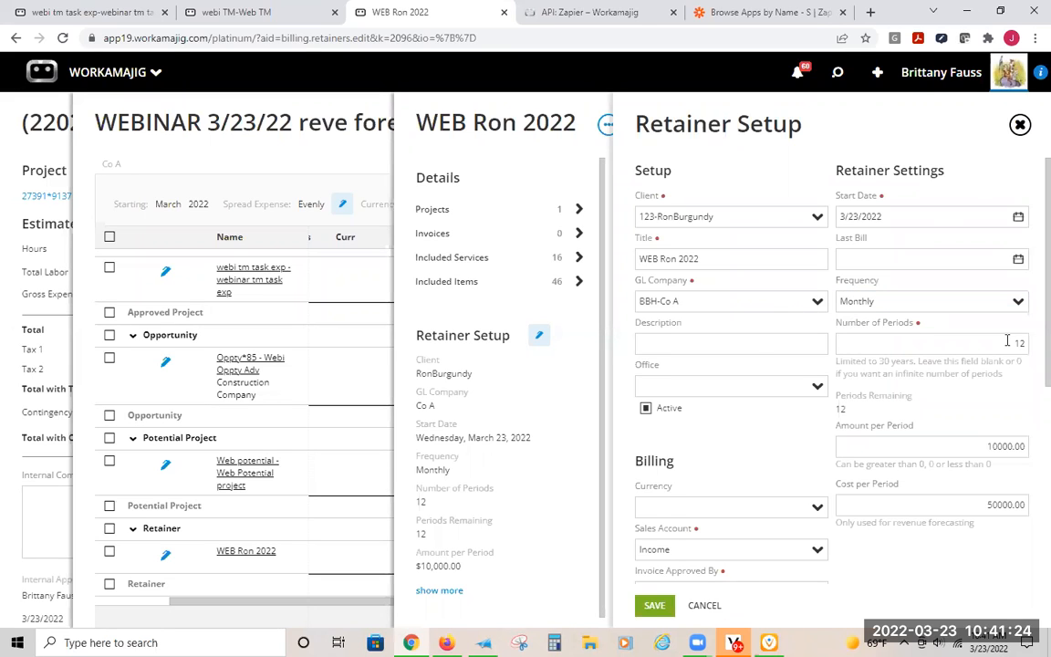
left_click_drag(988, 341, 1029, 345)
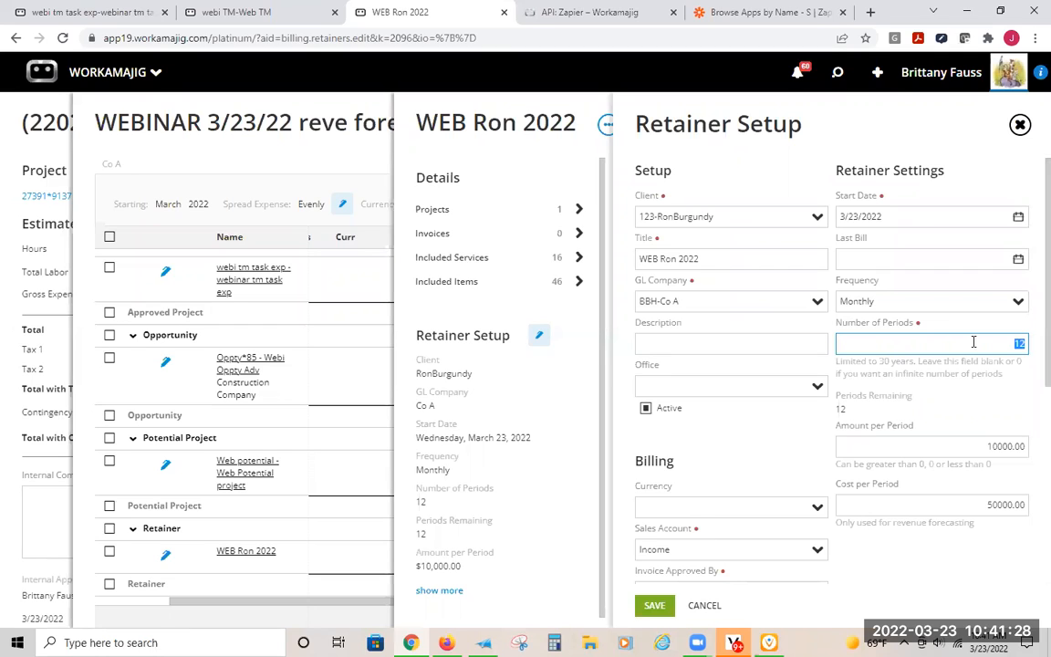
double_click(873, 303)
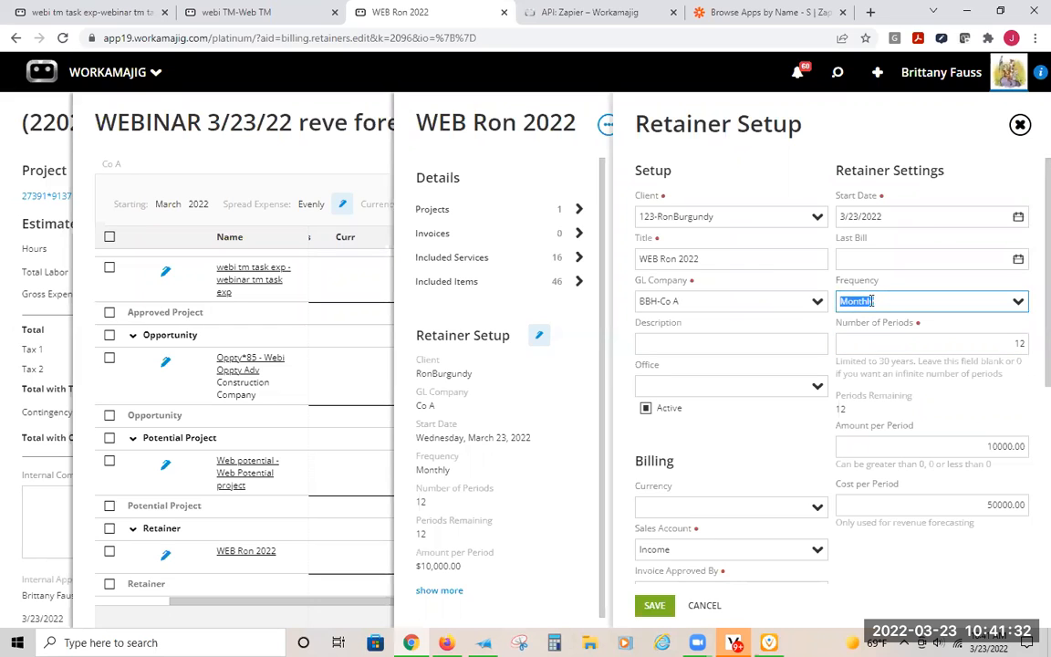
left_click(918, 326)
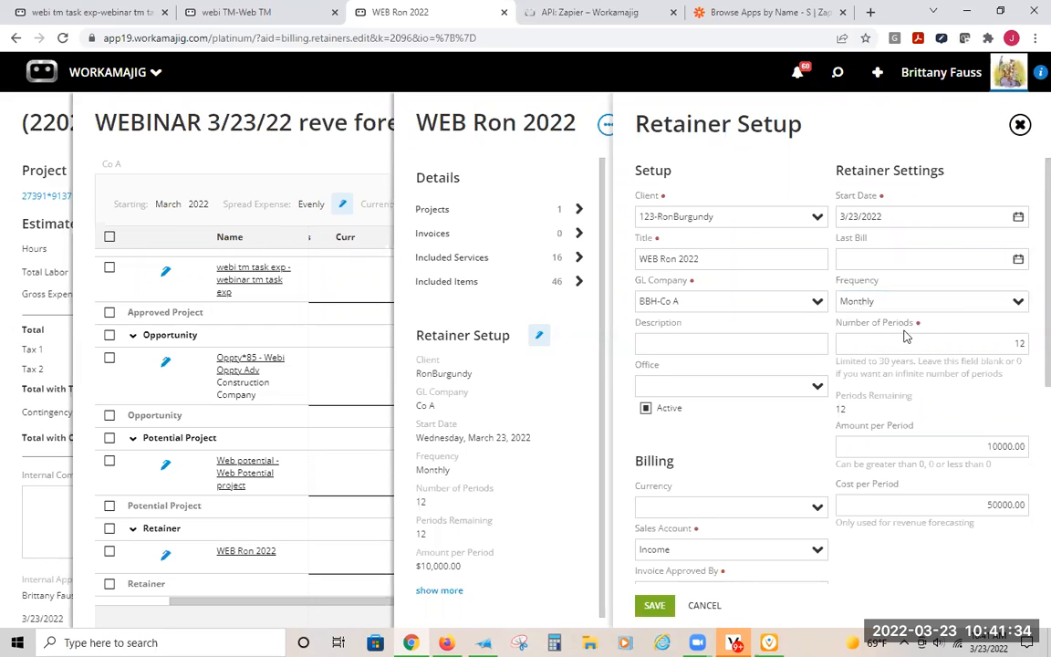
double_click(1019, 344)
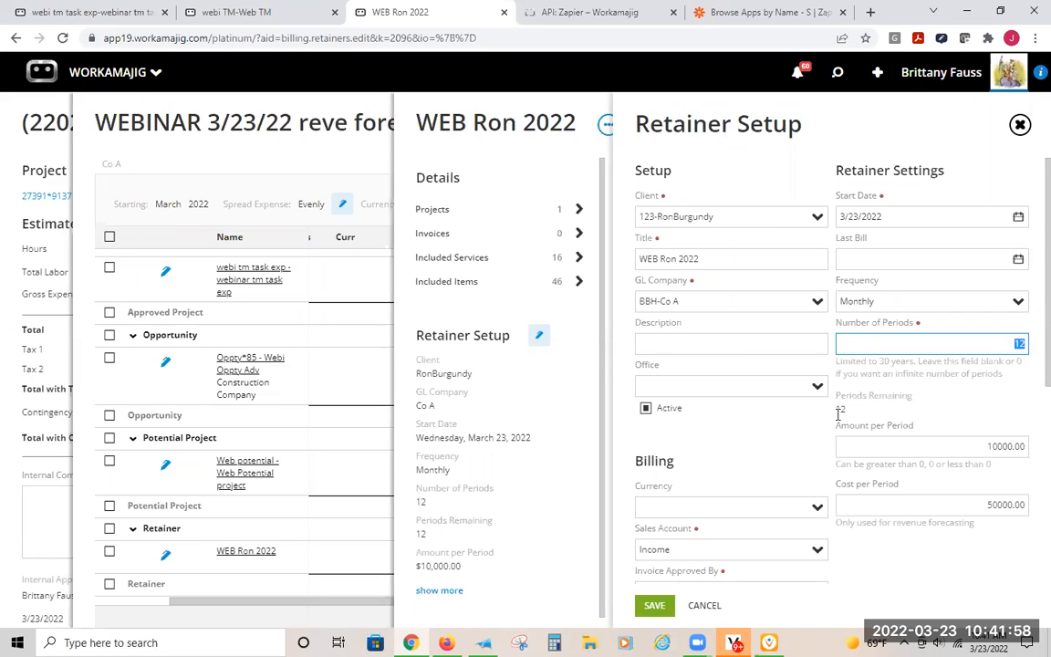
- Check the retainer's amount per period, cost per period and billing options
key("Tab")
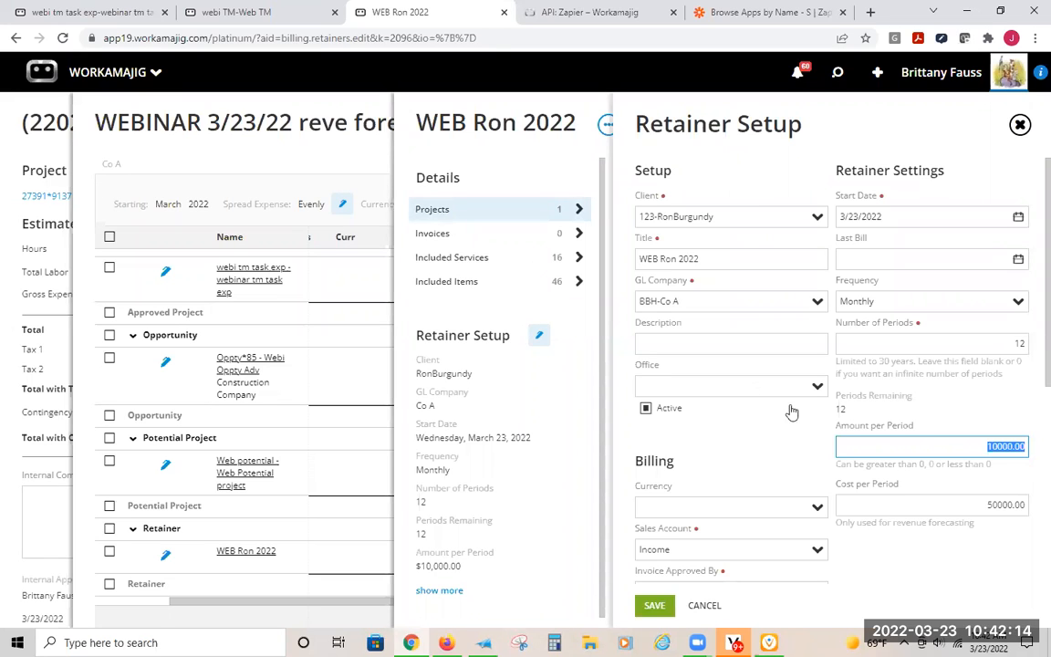
left_click(983, 447)
left_click_drag(983, 449, 1027, 446)
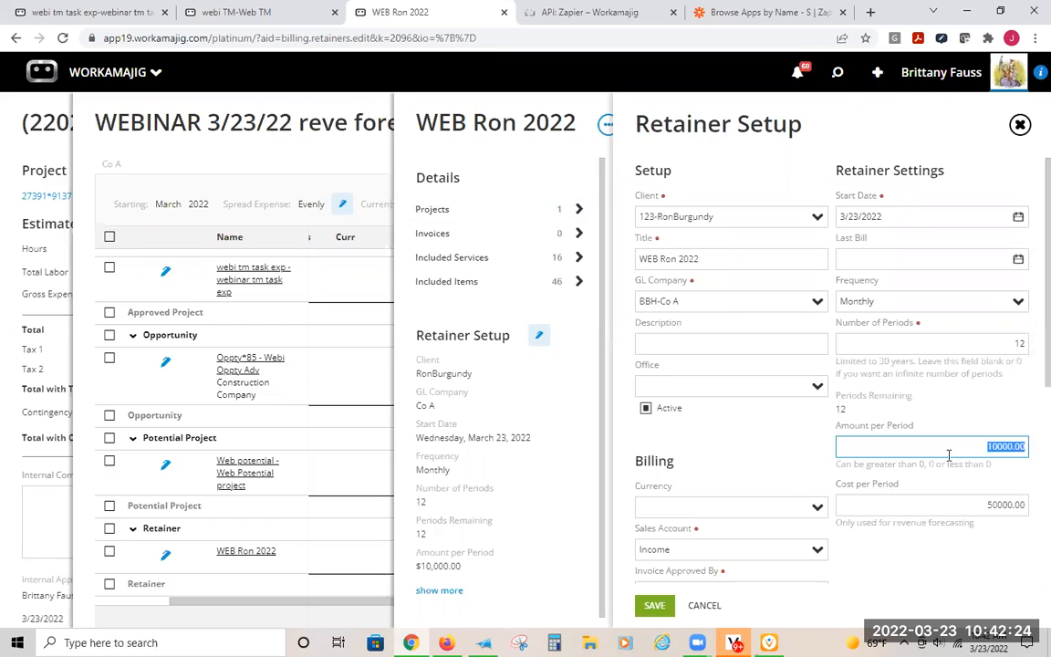
scroll(903, 458, "down", 3)
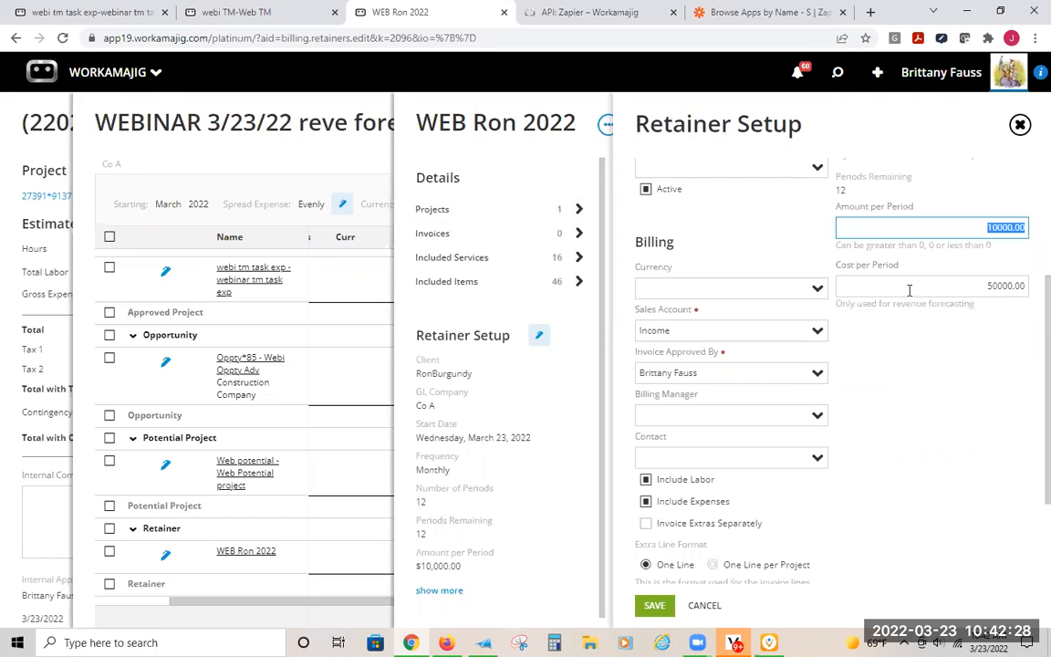
- Check the retainer's billing options, start date, frequency, number of periods and amount per period in its setup form
left_click_drag(1046, 290, 1047, 285)
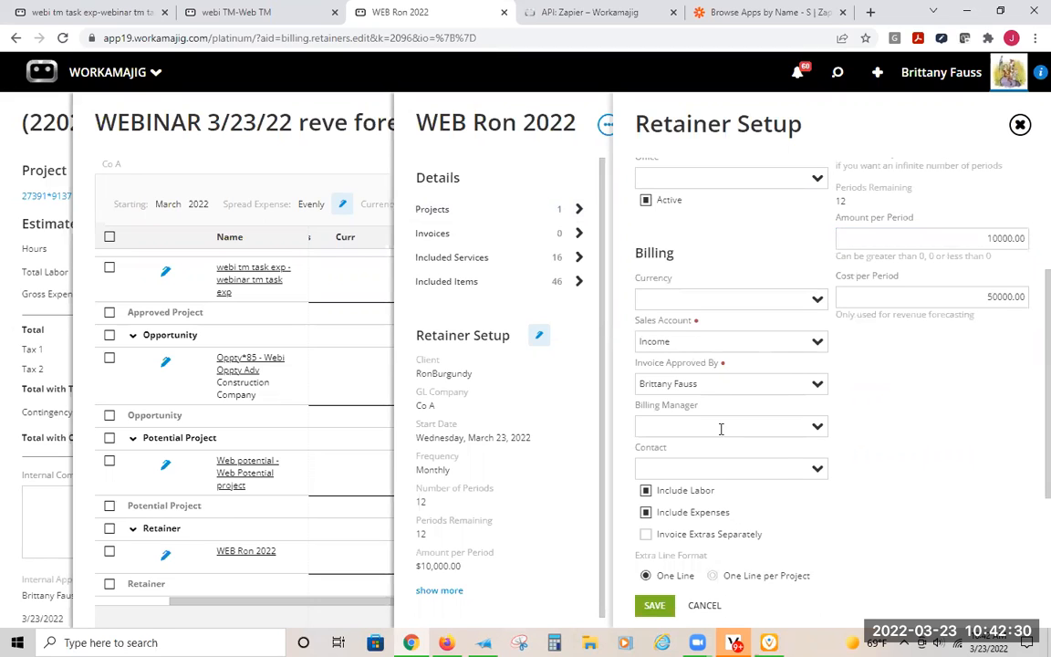
scroll(821, 416, "down", 2)
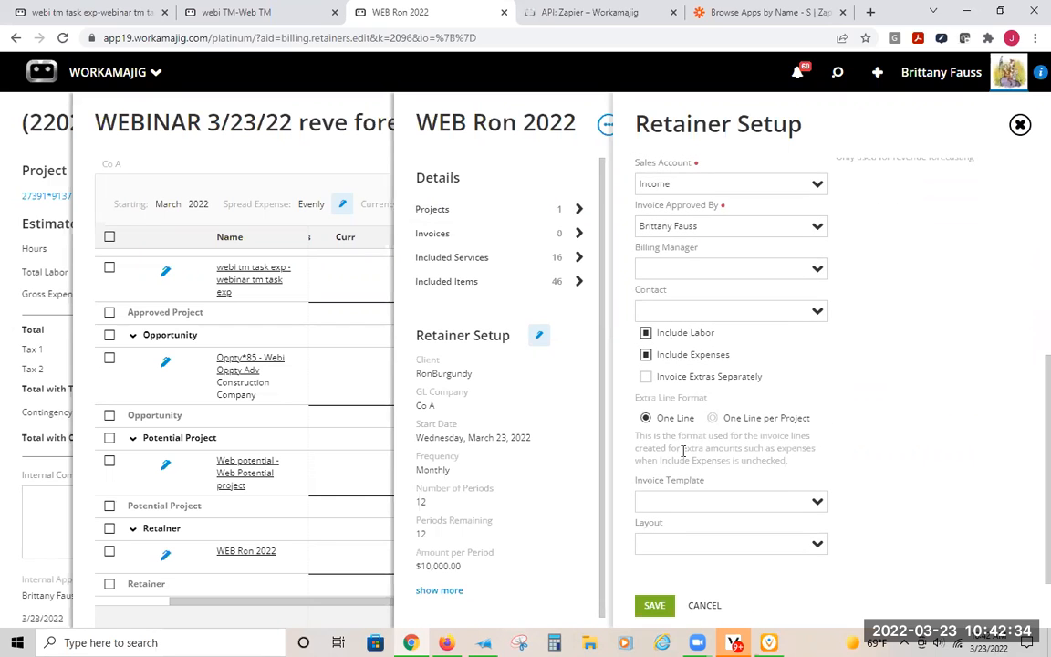
scroll(821, 557, "up", 5)
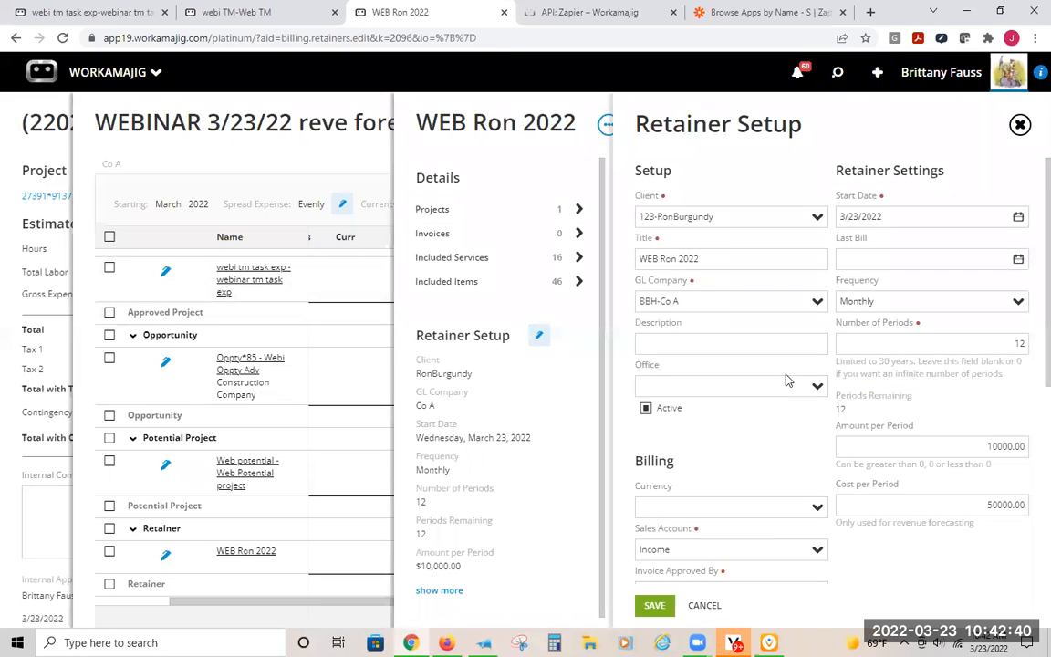
left_click(861, 300)
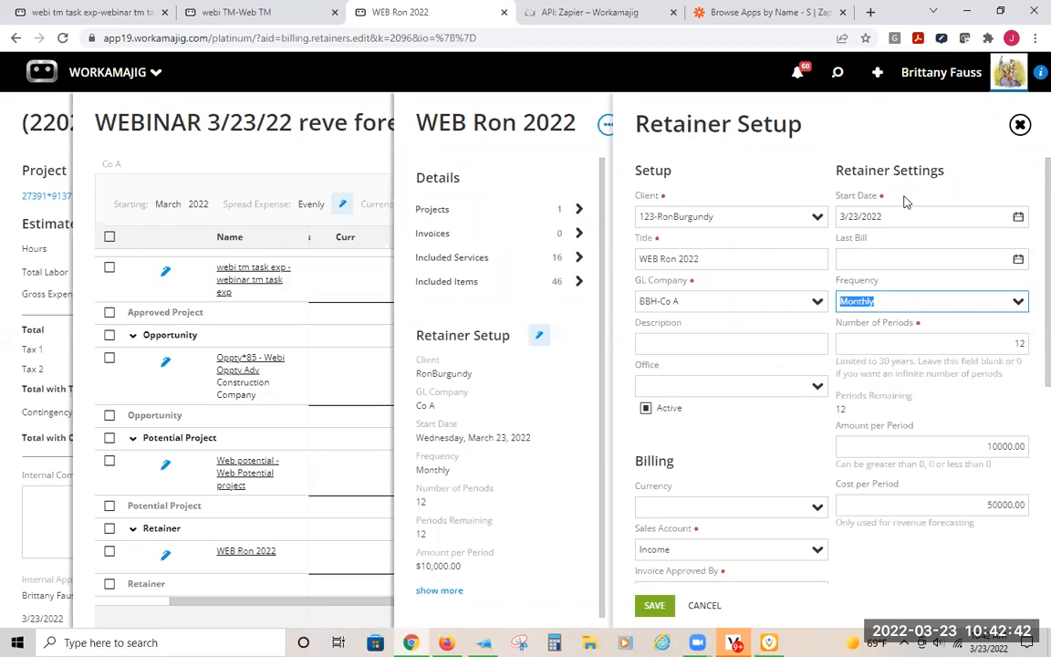
left_click(840, 211)
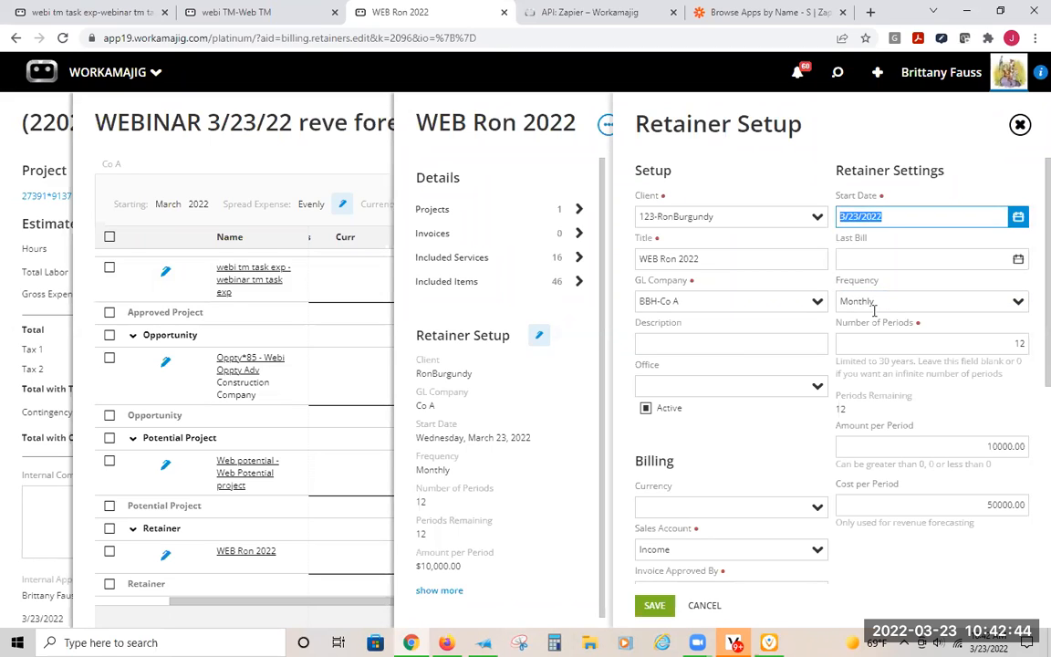
left_click(837, 301)
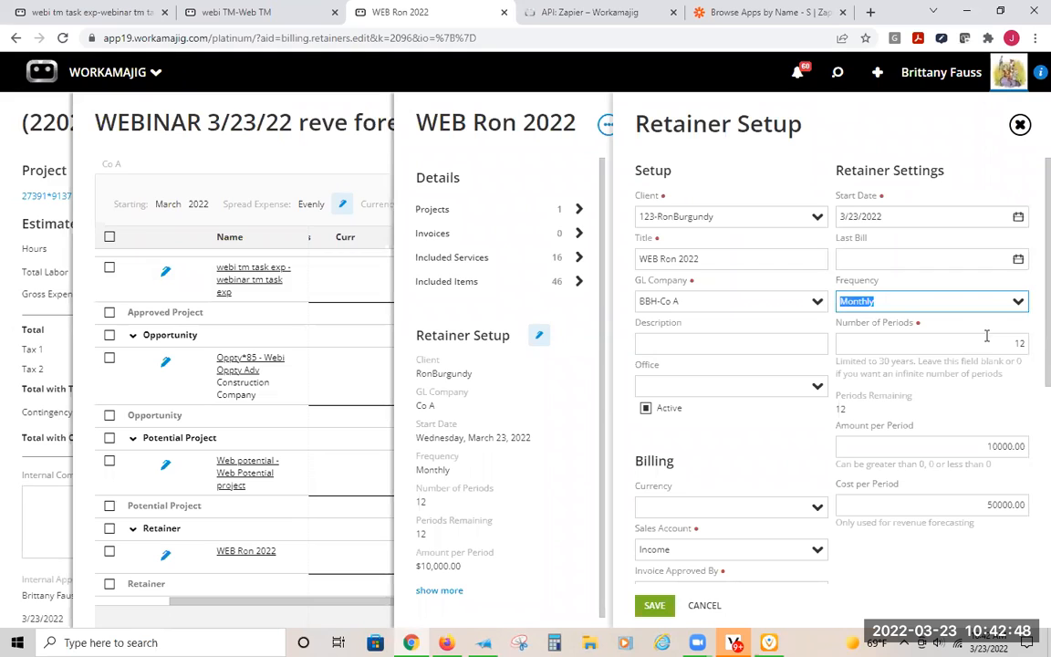
left_click(1022, 342)
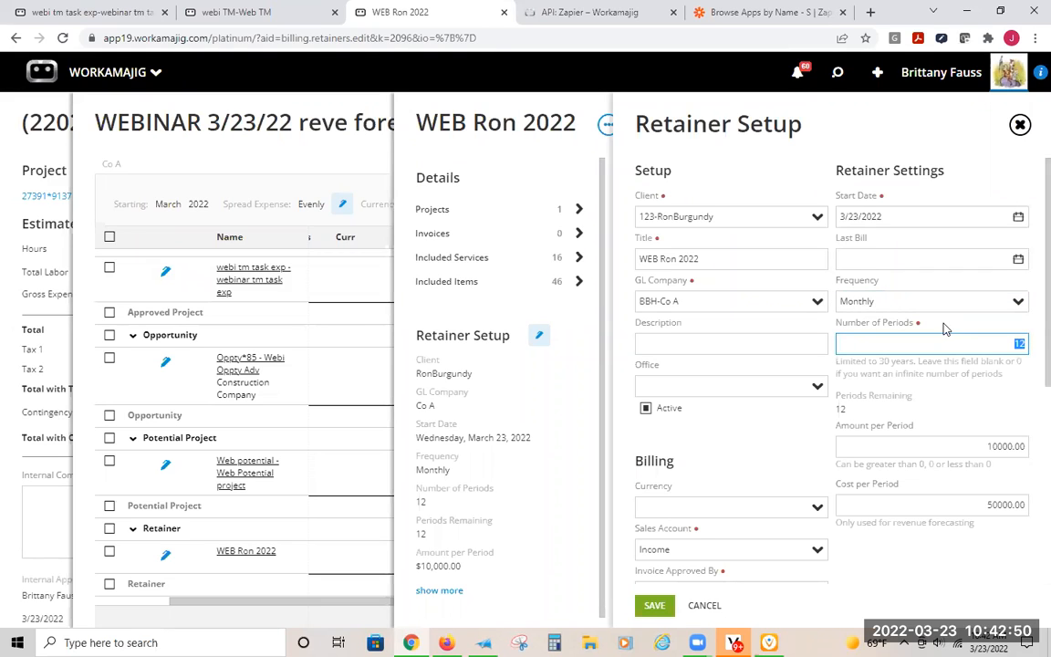
left_click(999, 444)
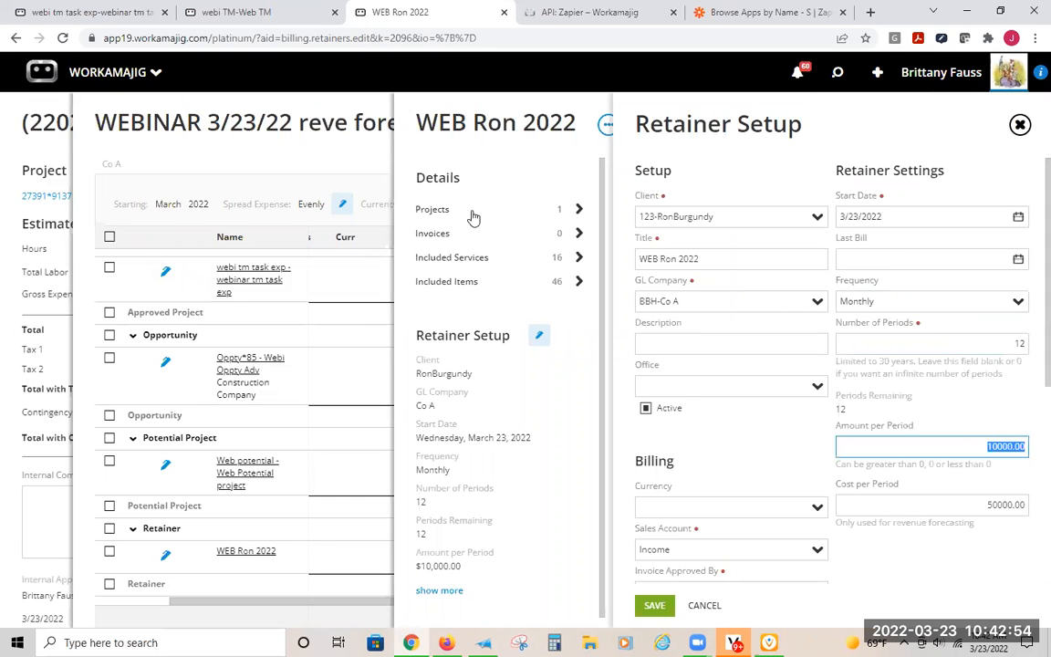
- Return to the WEBINAR 3/23/22 reve forecast and review the retainer's amounts across the monthly columns
left_click(319, 140)
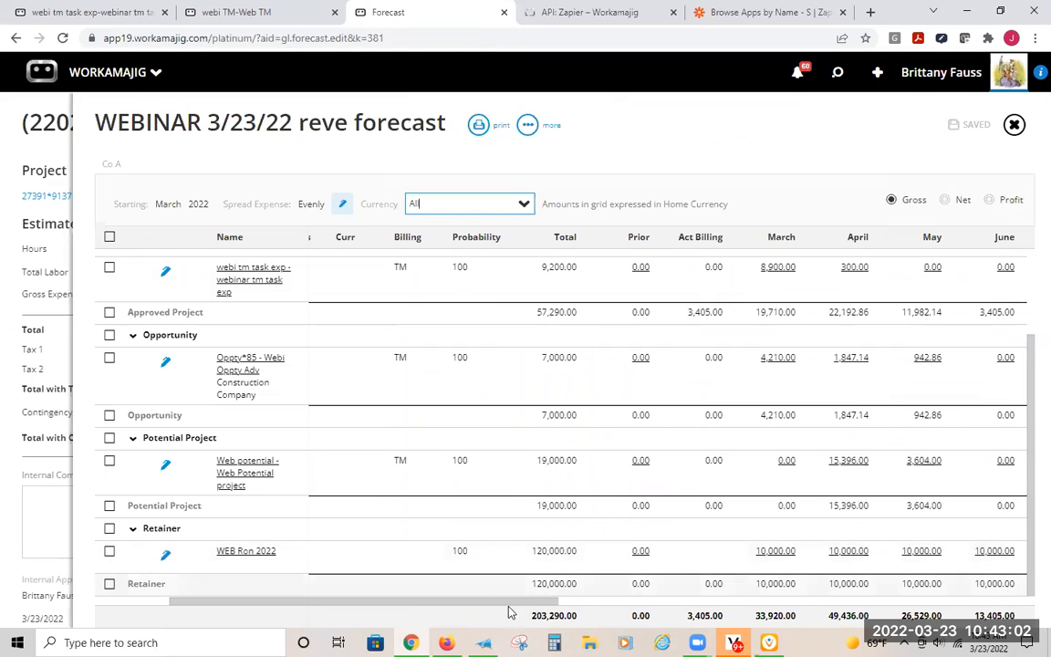
scroll(645, 614, "right", 5)
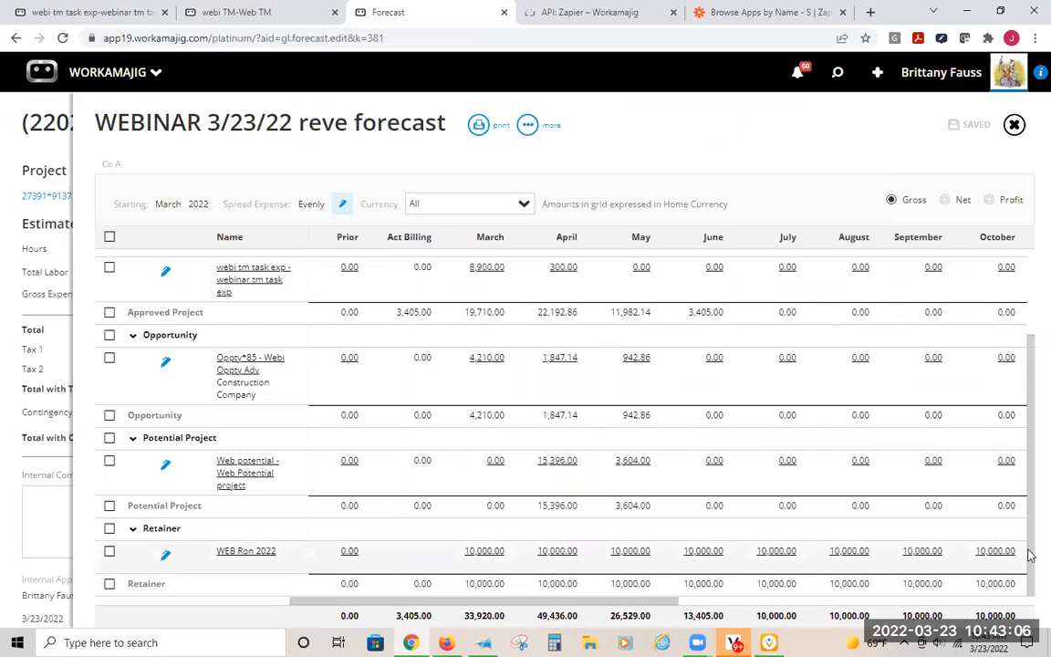
left_click_drag(628, 604, 131, 586)
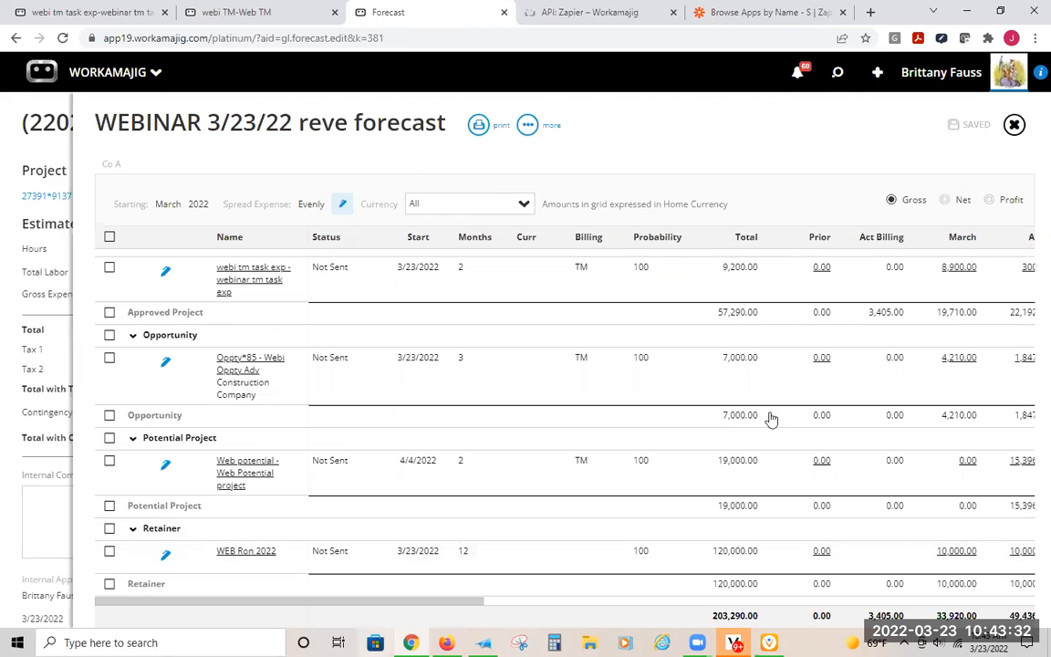
- Open the setup of the retainer listed in the forecast, set its amount per period to 15000 and save it
left_click(233, 551)
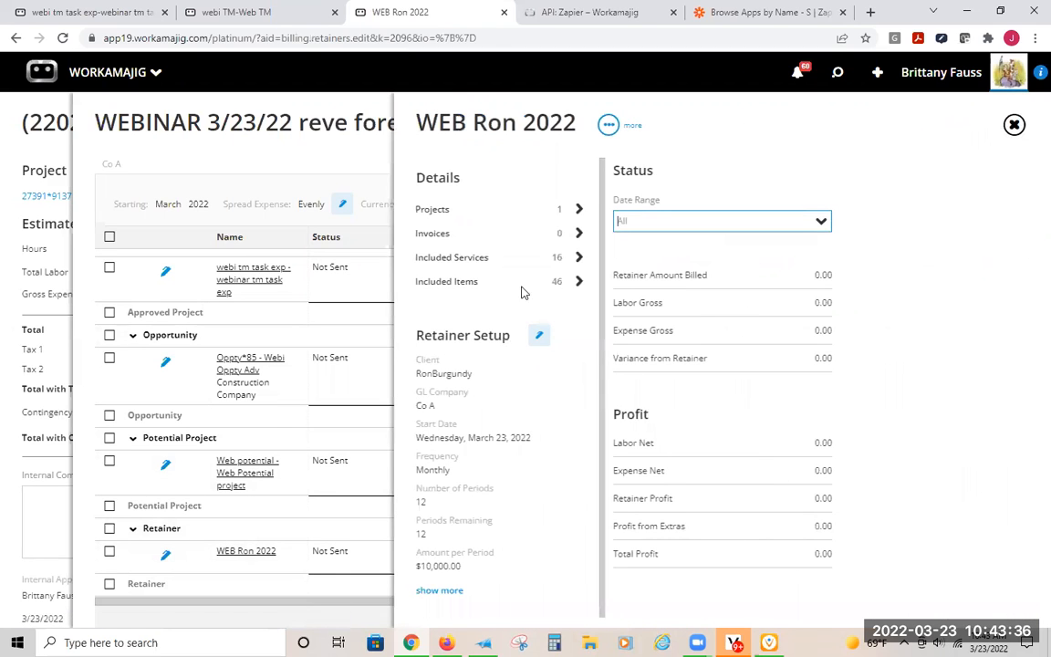
left_click(540, 344)
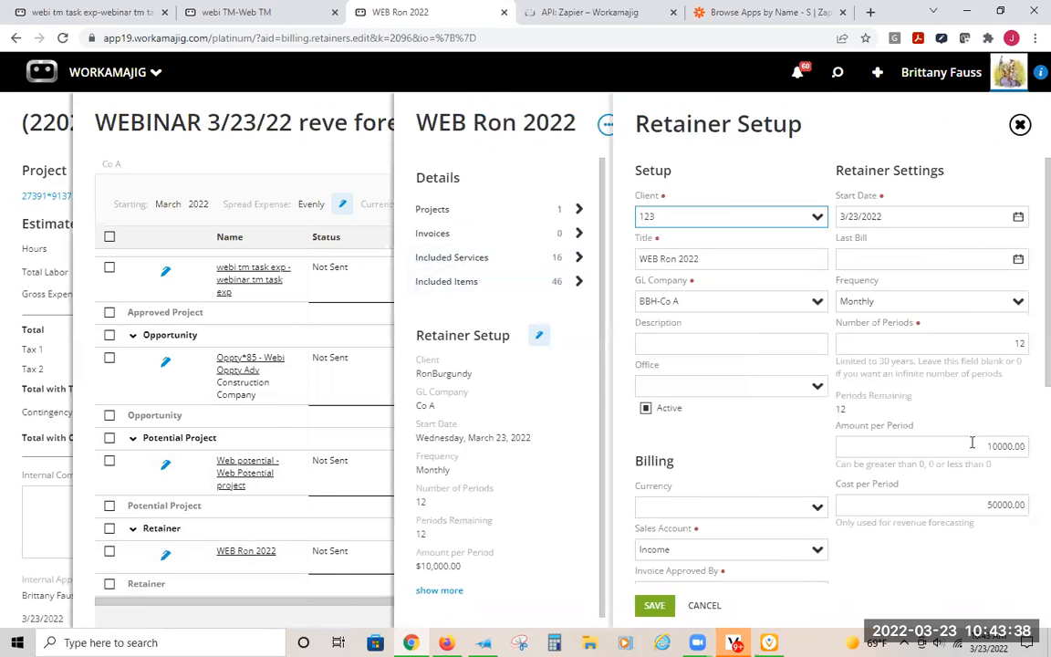
left_click(1029, 447)
type("1500")
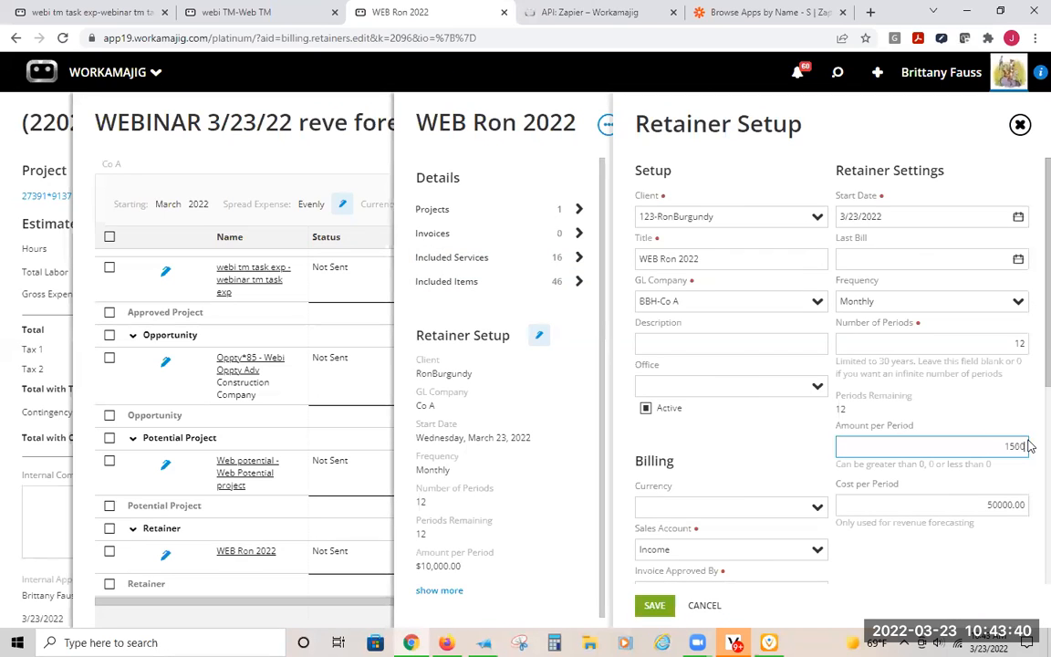
left_click(654, 605)
- Reopen the WEBINAR 3/23/22 reve forecast from the recently viewed items
left_click(164, 139)
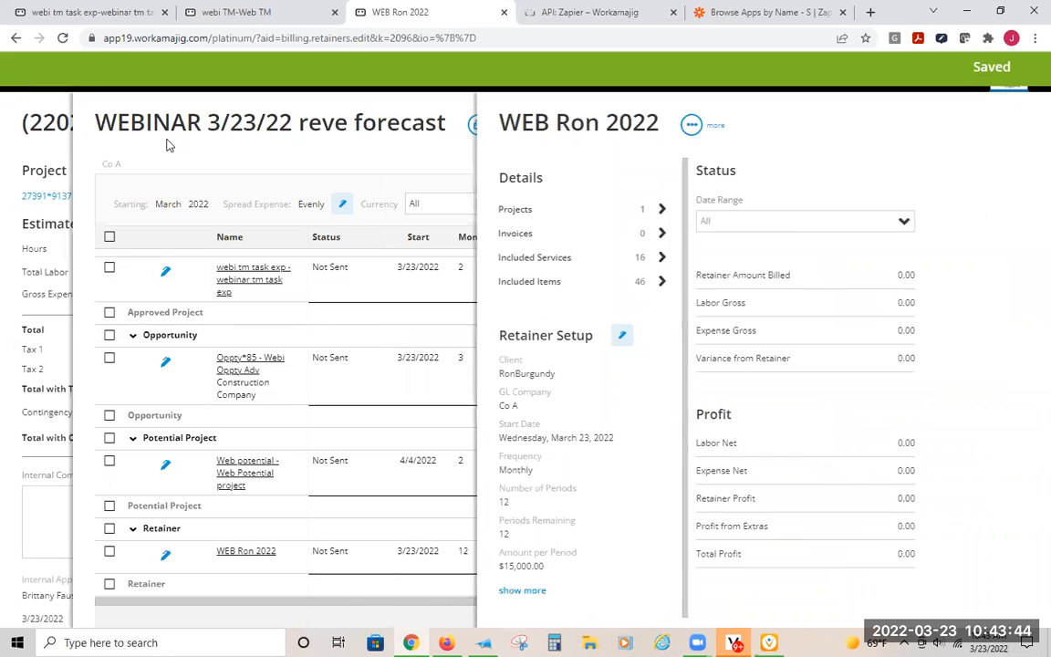
left_click(45, 115)
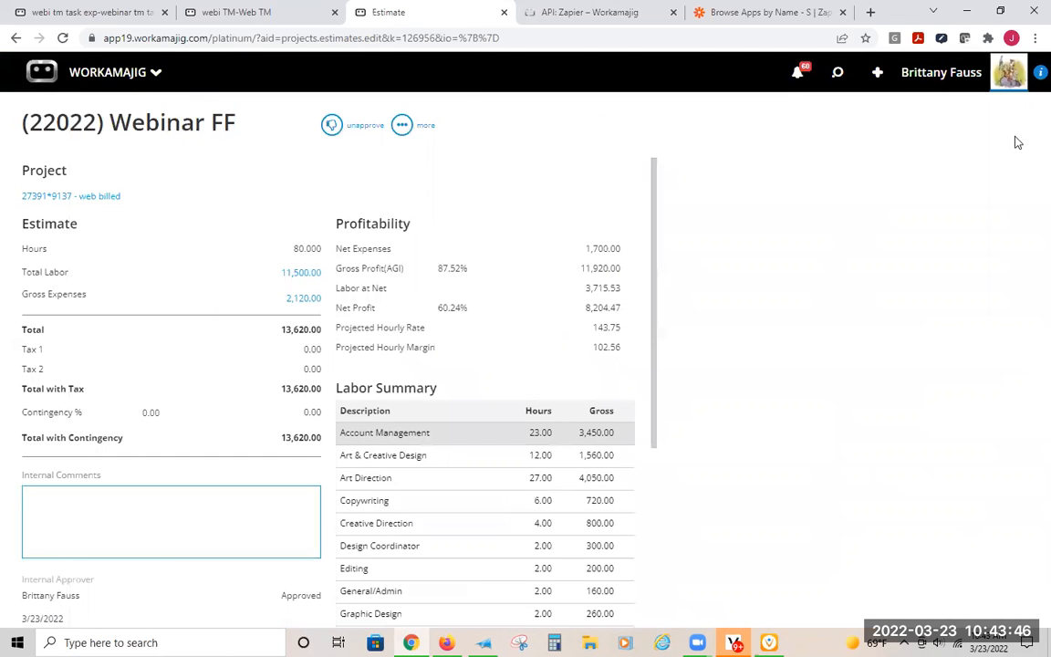
left_click(838, 76)
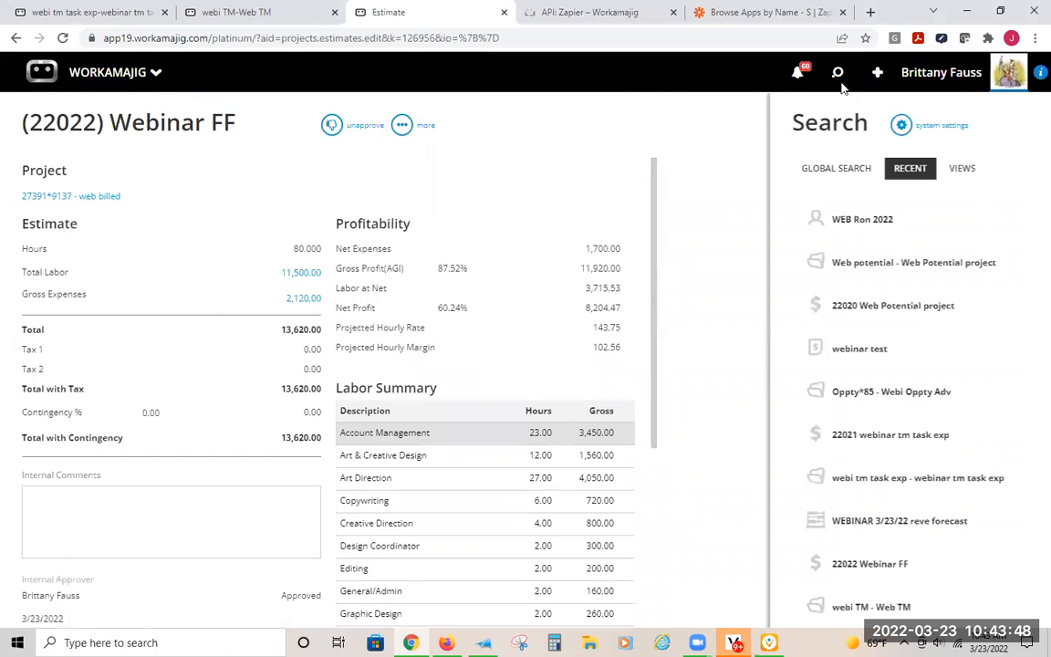
left_click(737, 223)
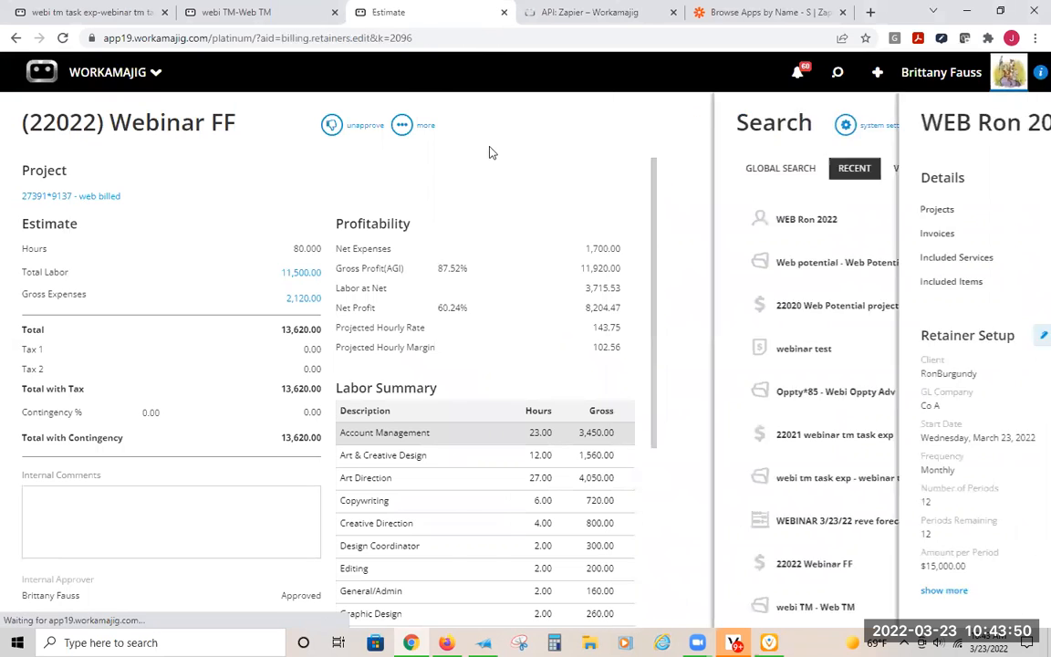
left_click(356, 148)
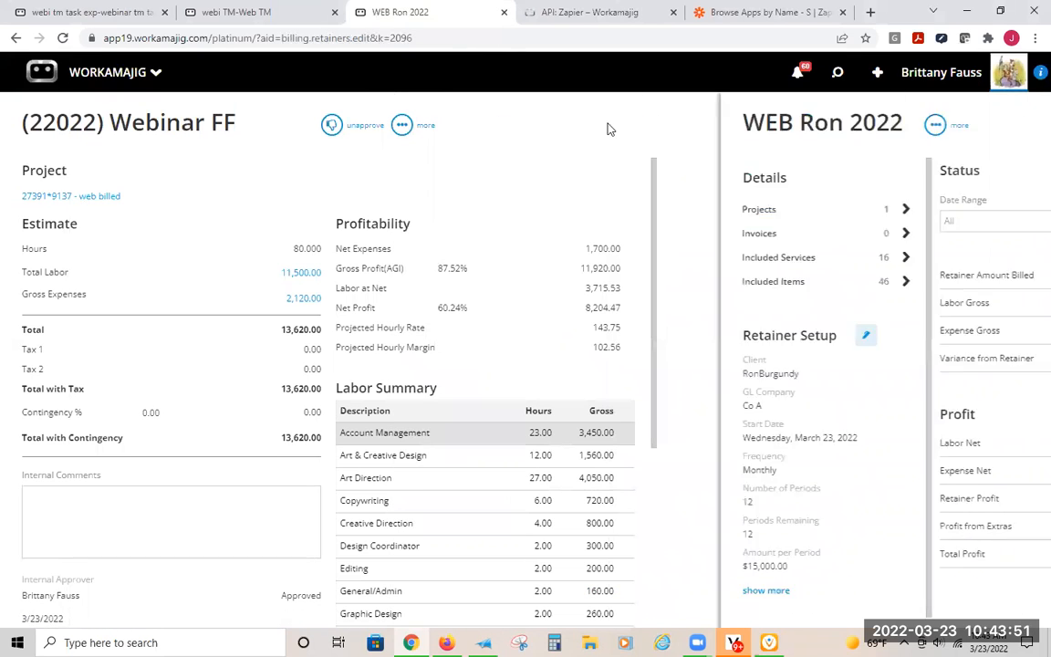
left_click(838, 75)
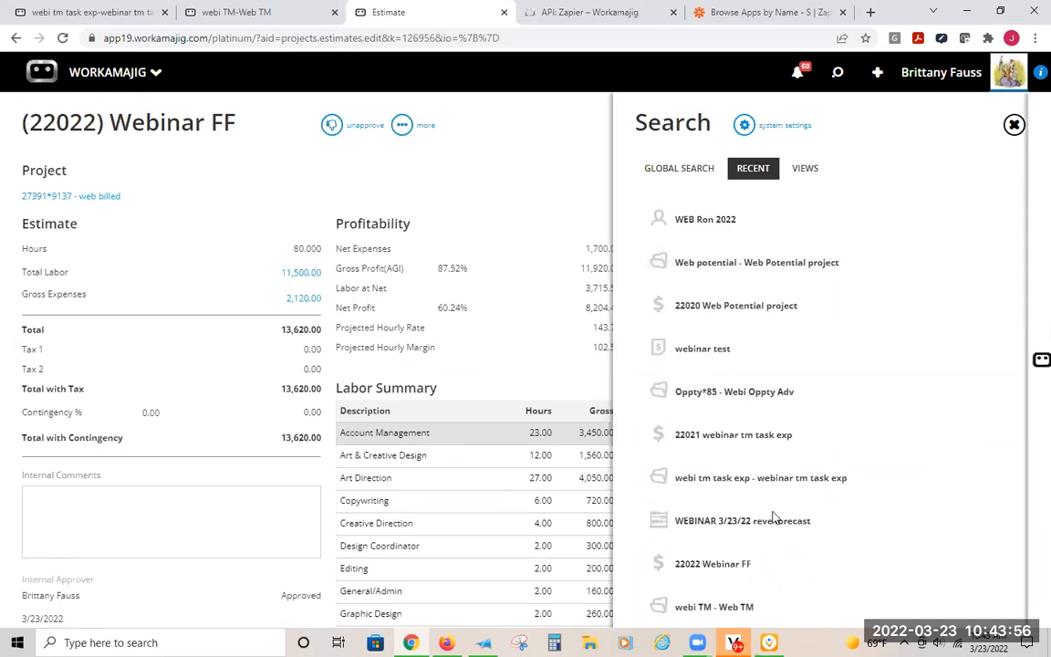
left_click(742, 521)
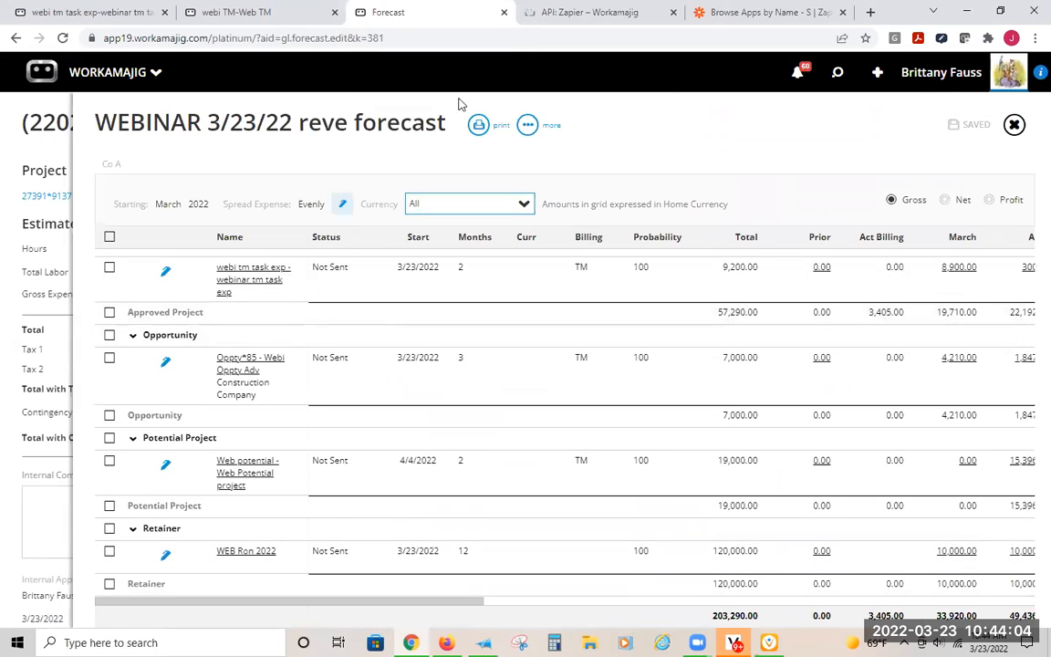
- Open the form for adding a forecast adjustment, check its type options and other fields, and leave it without saving
left_click(526, 127)
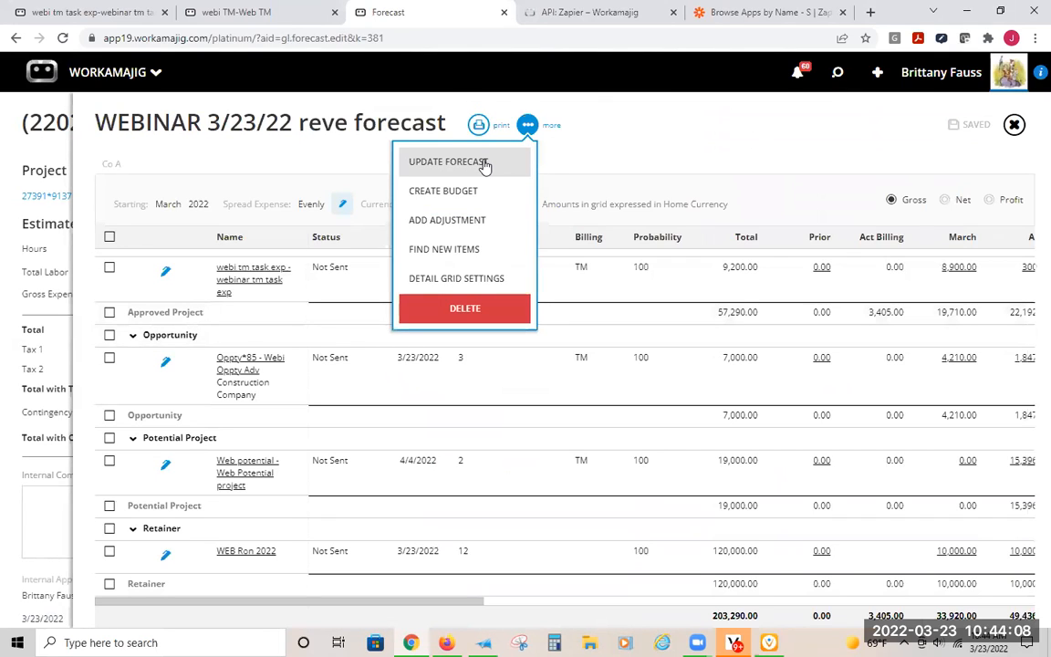
left_click(460, 228)
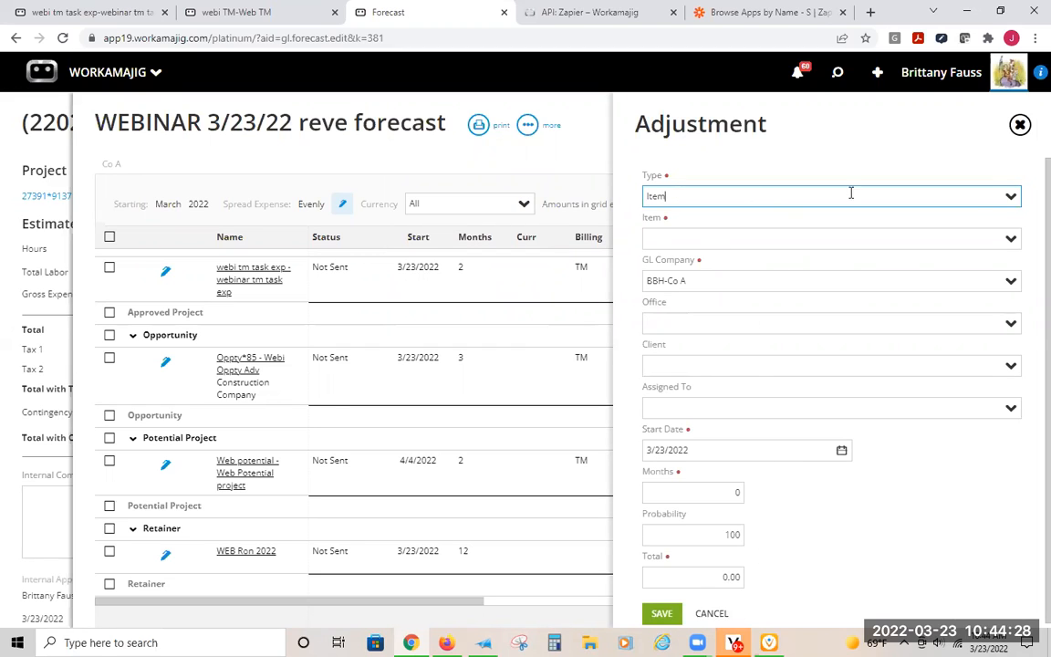
left_click(1000, 195)
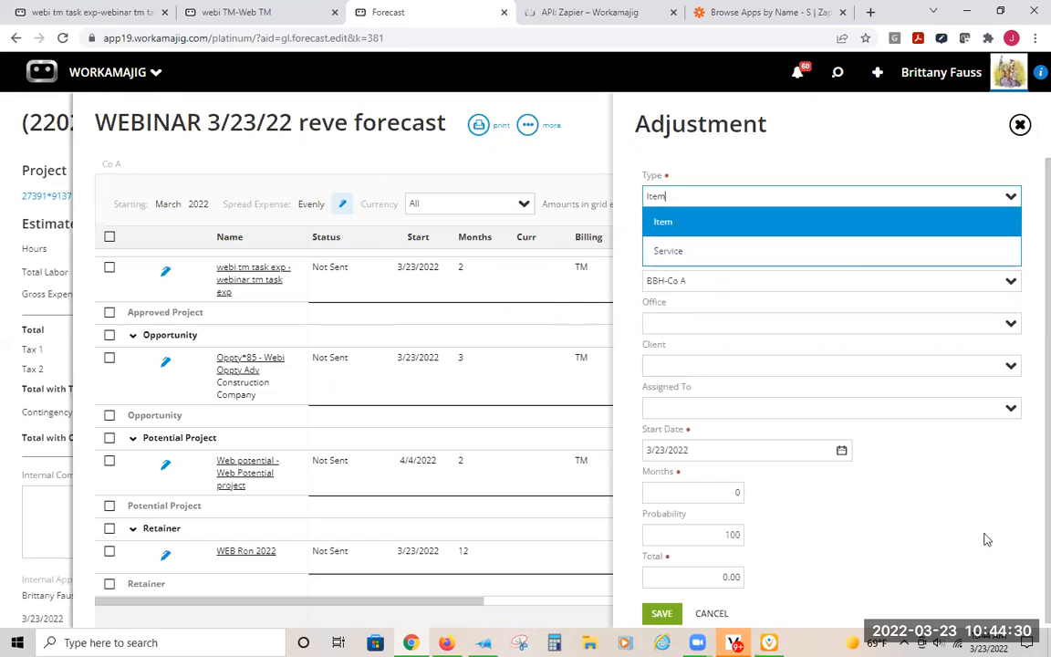
left_click(965, 466)
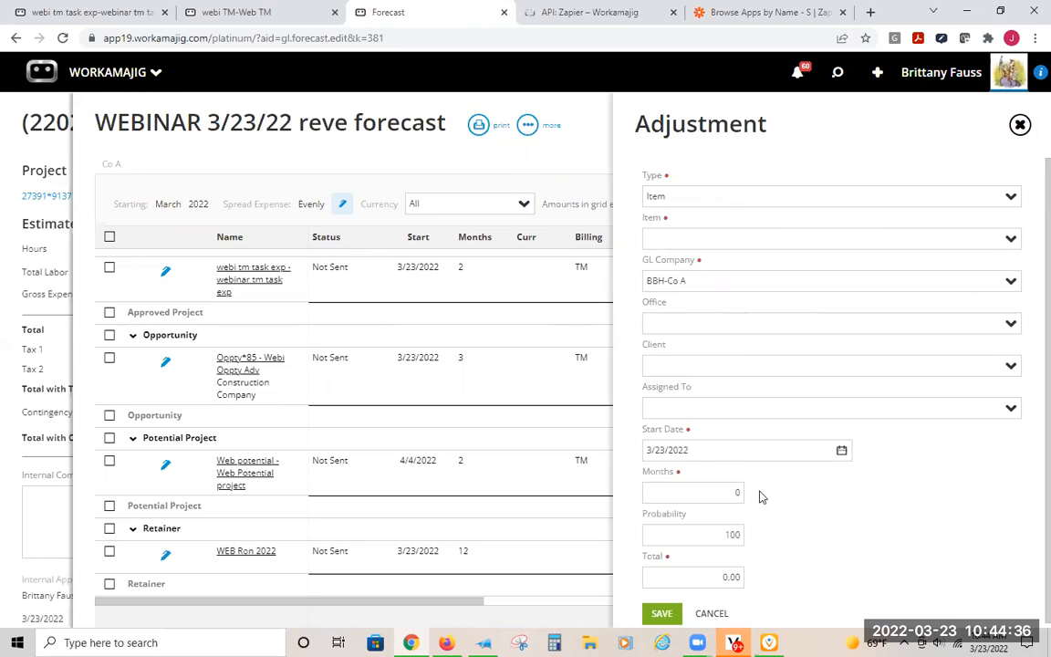
scroll(715, 468, "down", 1)
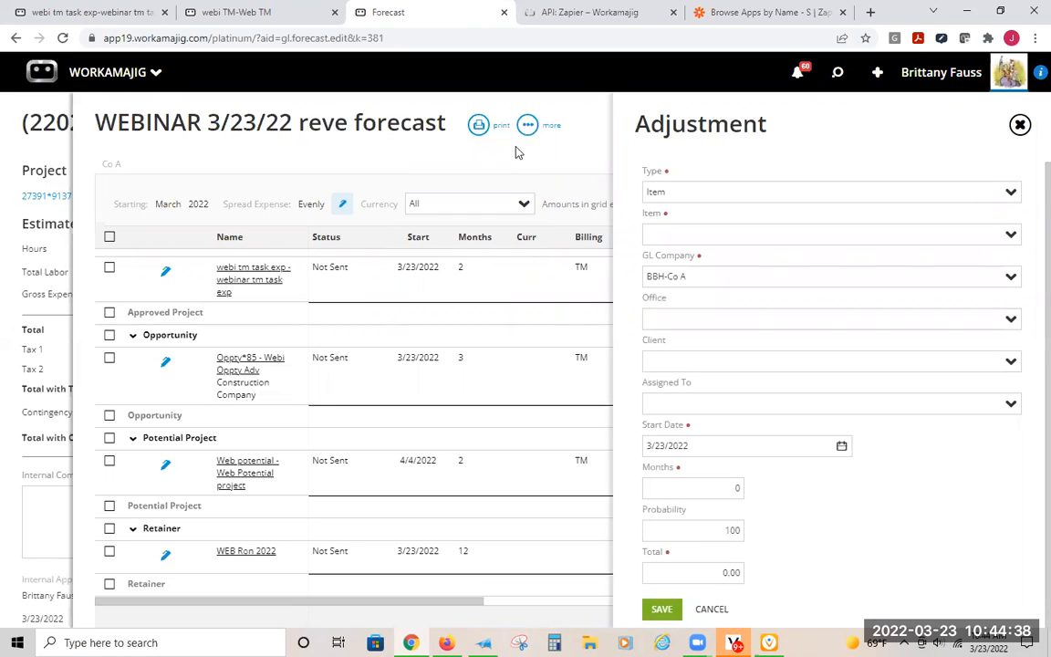
left_click(545, 138)
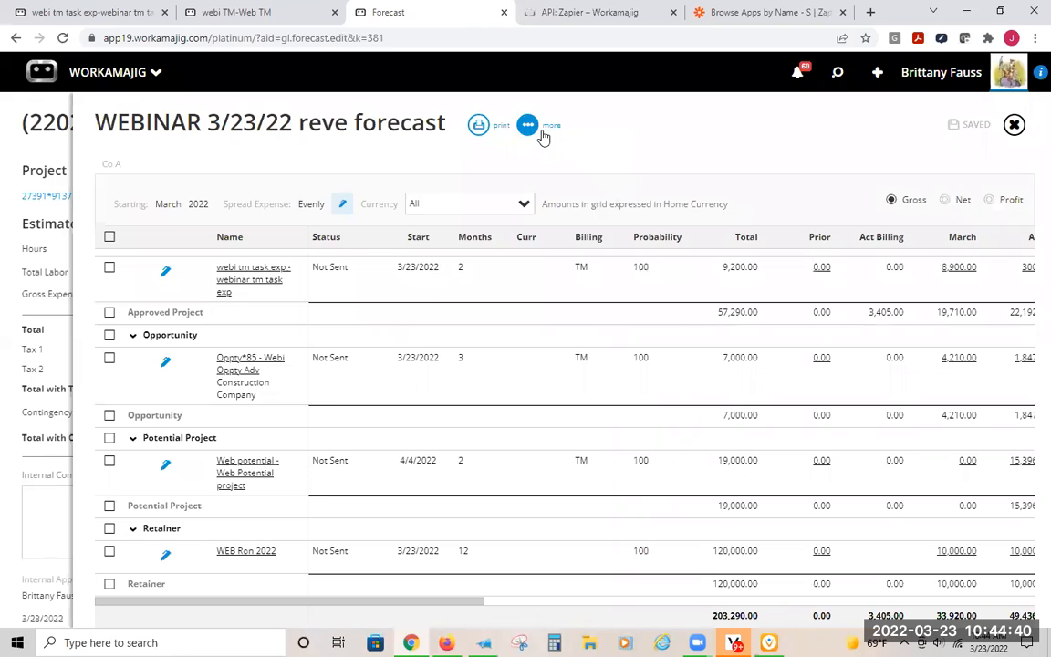
- Open the forecast's detail grid settings and review the column fields offered for the Company Defaults group
left_click(537, 131)
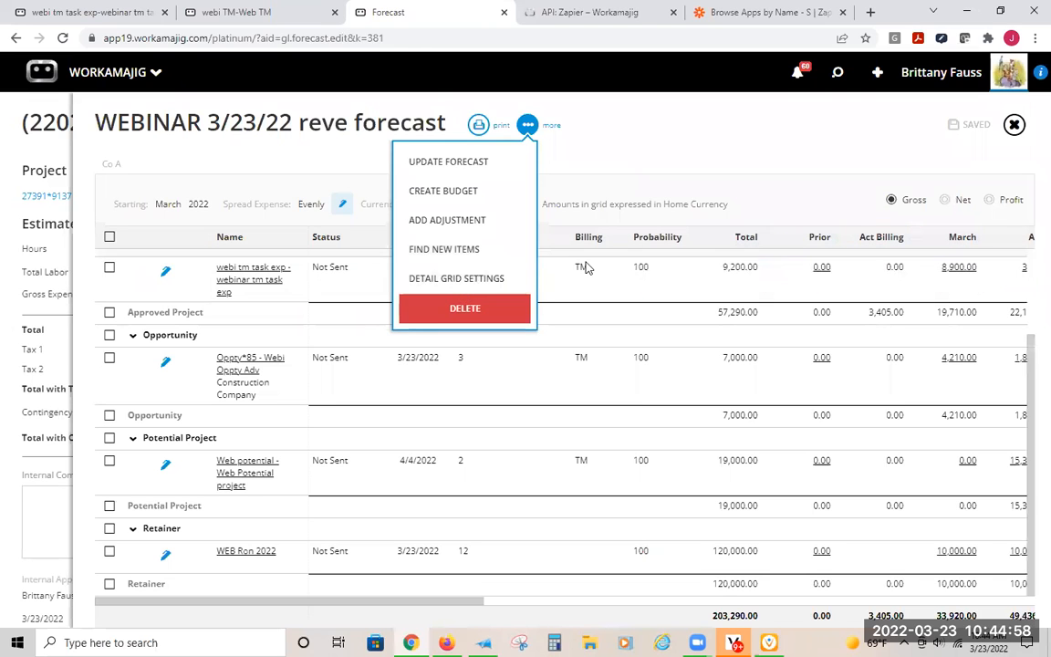
left_click(453, 279)
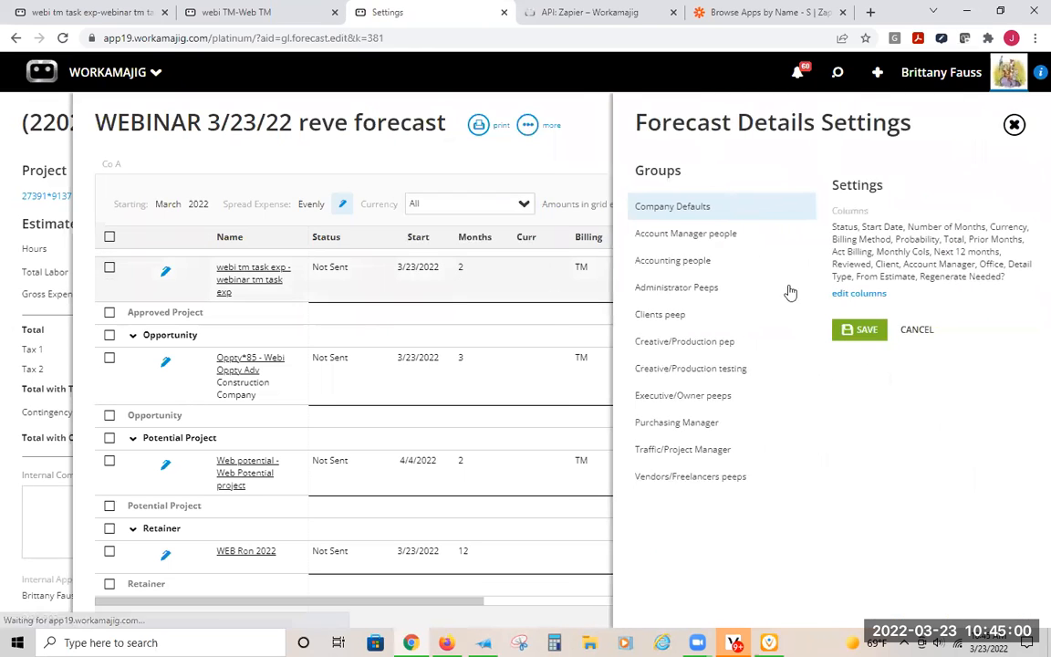
left_click(858, 299)
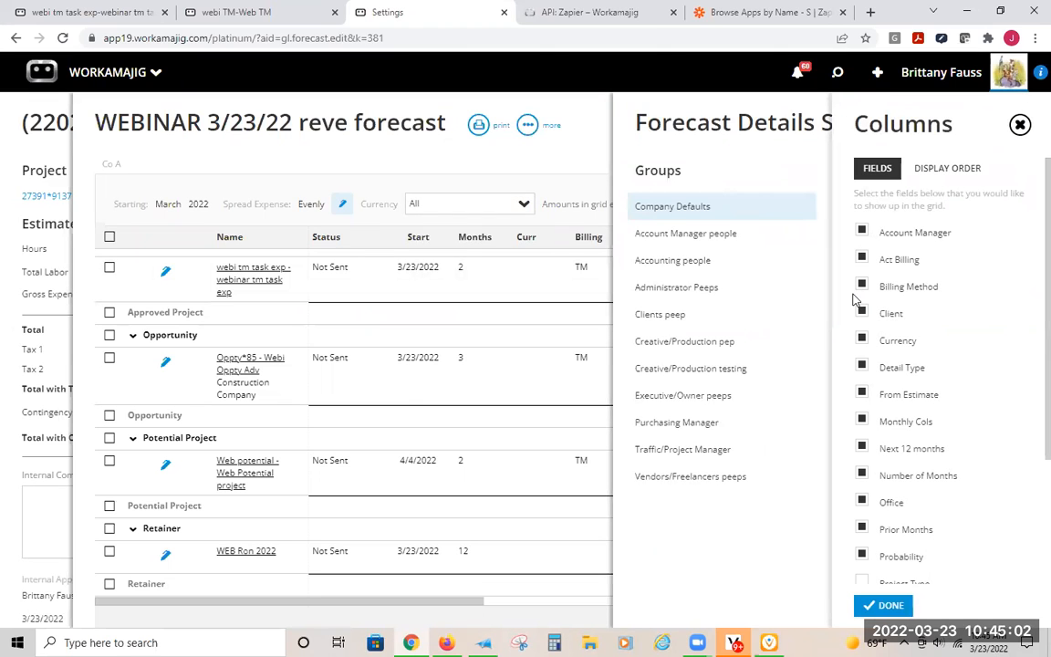
scroll(876, 452, "down", 2)
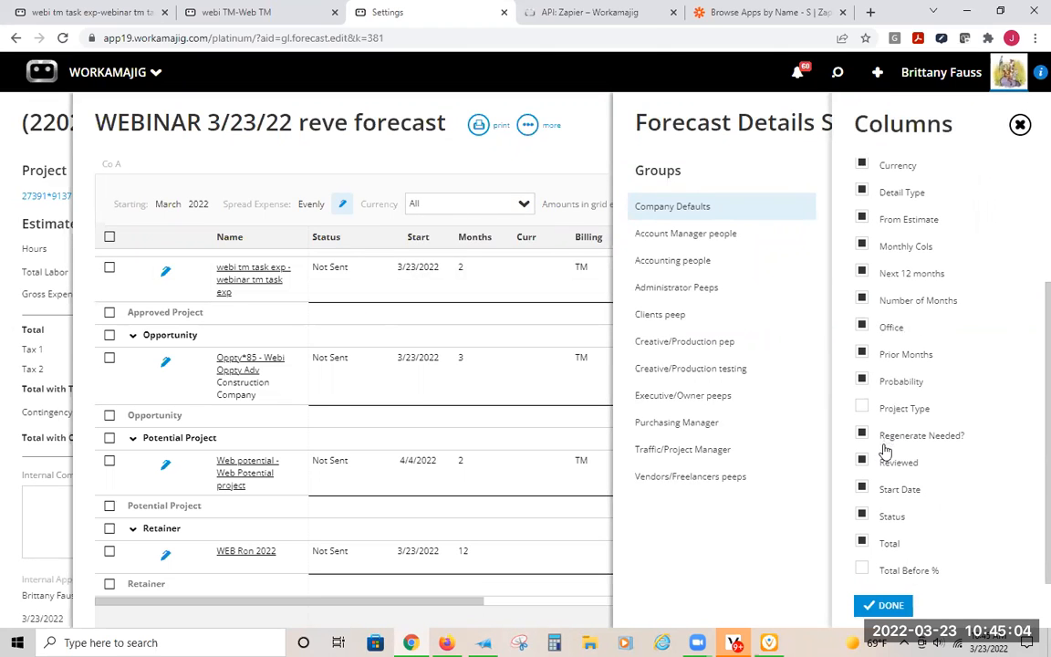
scroll(881, 538, "up", 2)
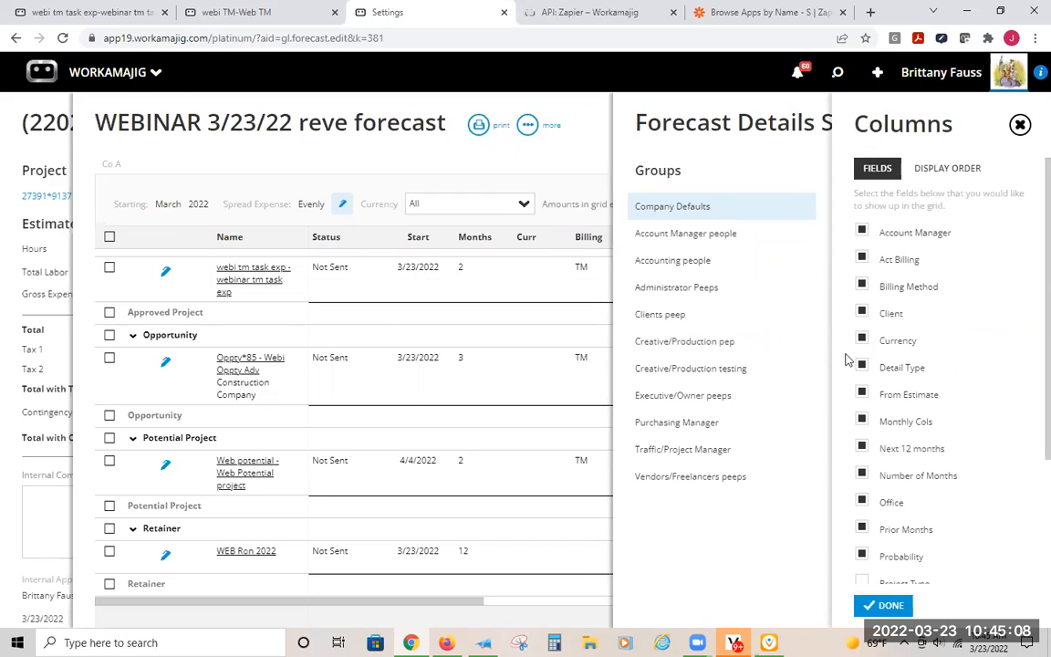
scroll(874, 304, "down", 2)
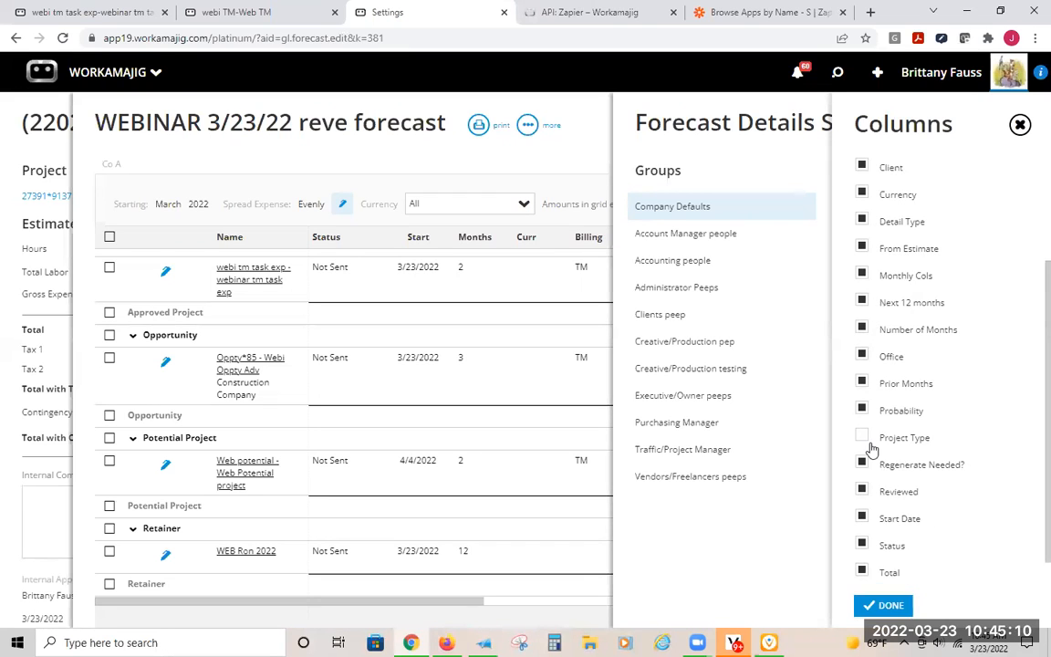
scroll(878, 464, "down", 1)
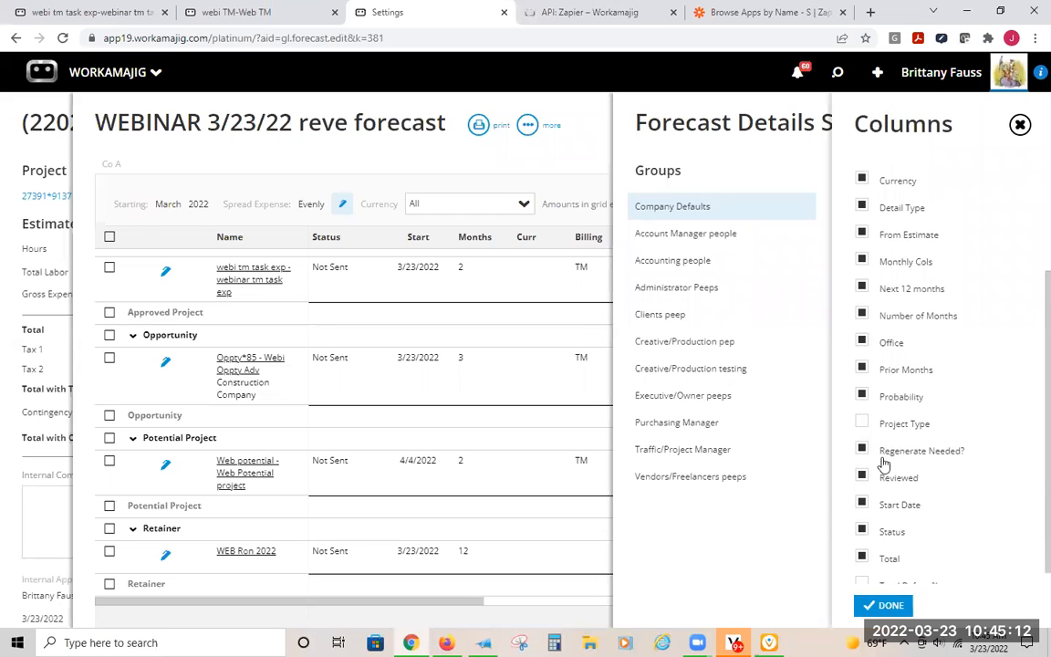
scroll(883, 463, "up", 4)
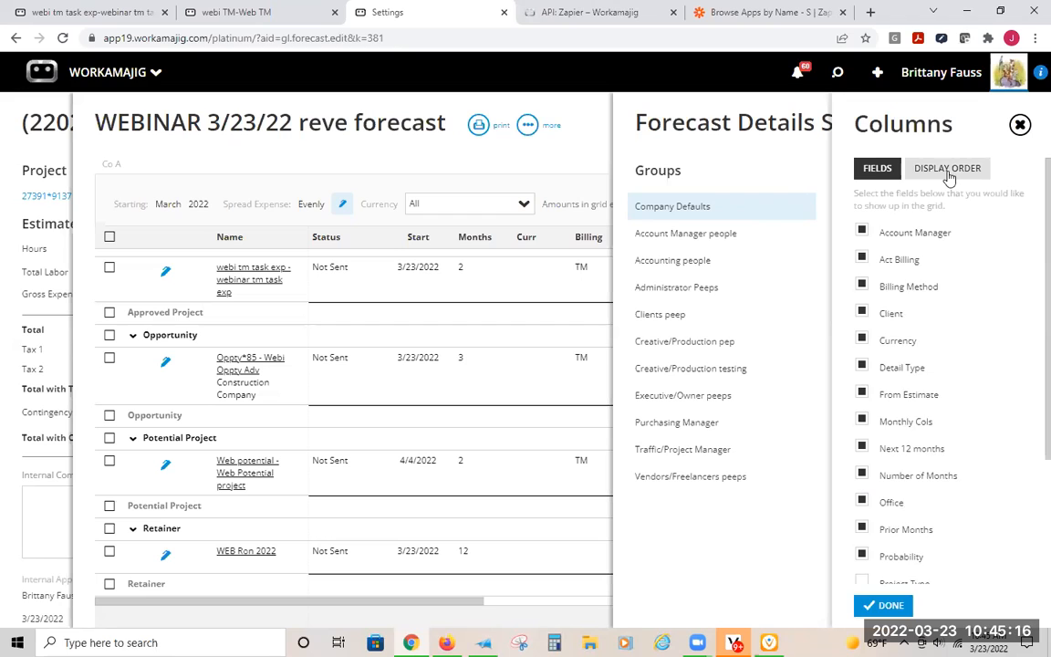
- Move Currency to the end of the Company Defaults column display order, and leave the forecast detail settings without saving
left_click(948, 170)
left_click_drag(329, 237, 489, 231)
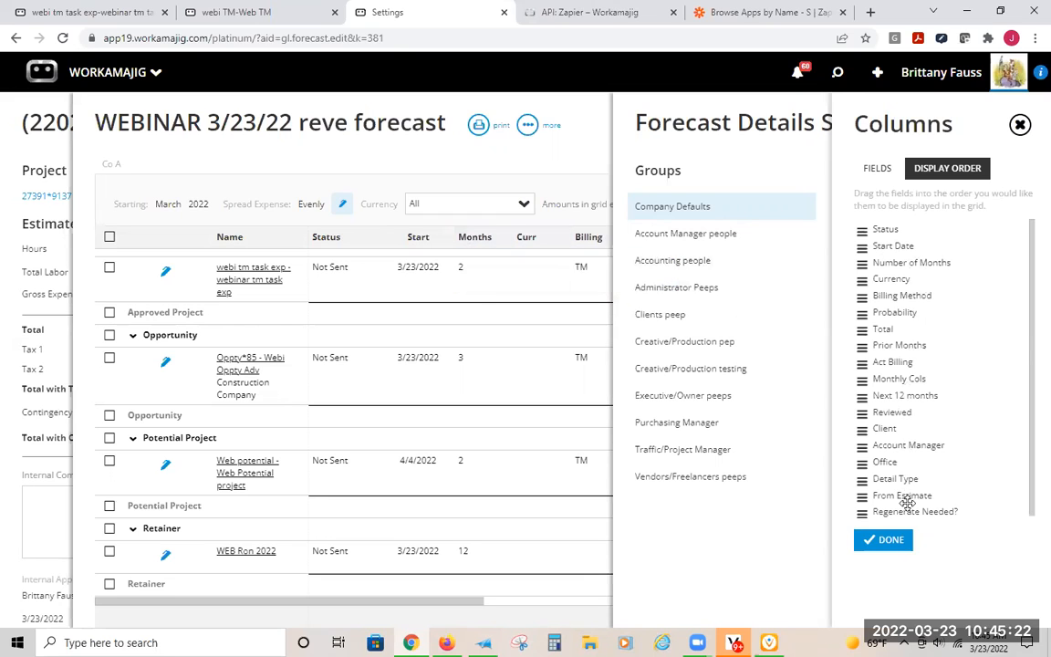
left_click_drag(883, 284, 871, 495)
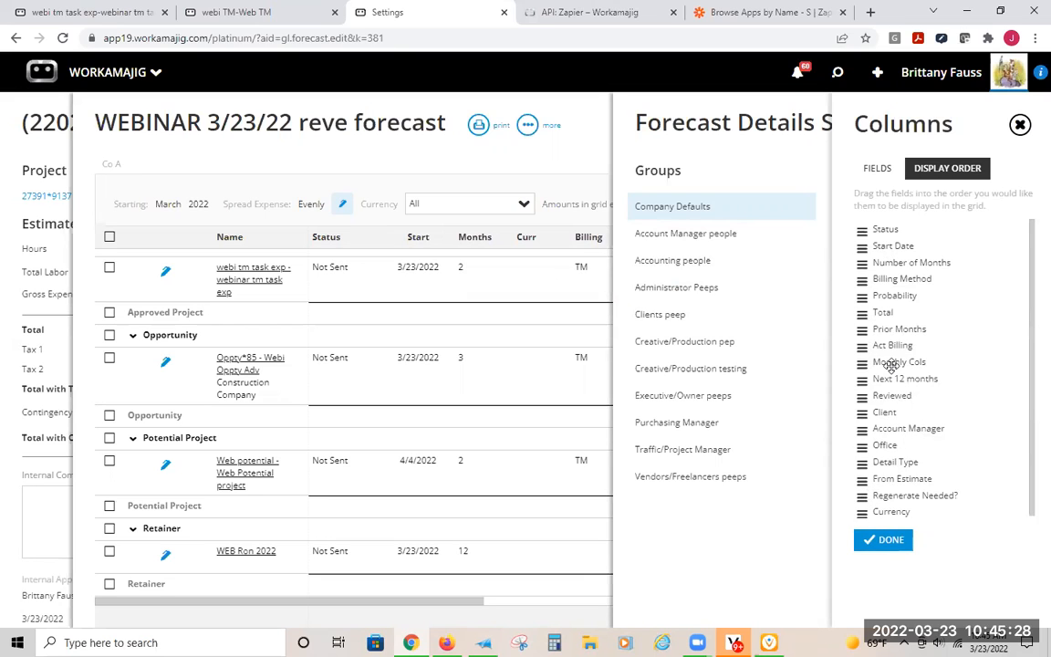
left_click(876, 170)
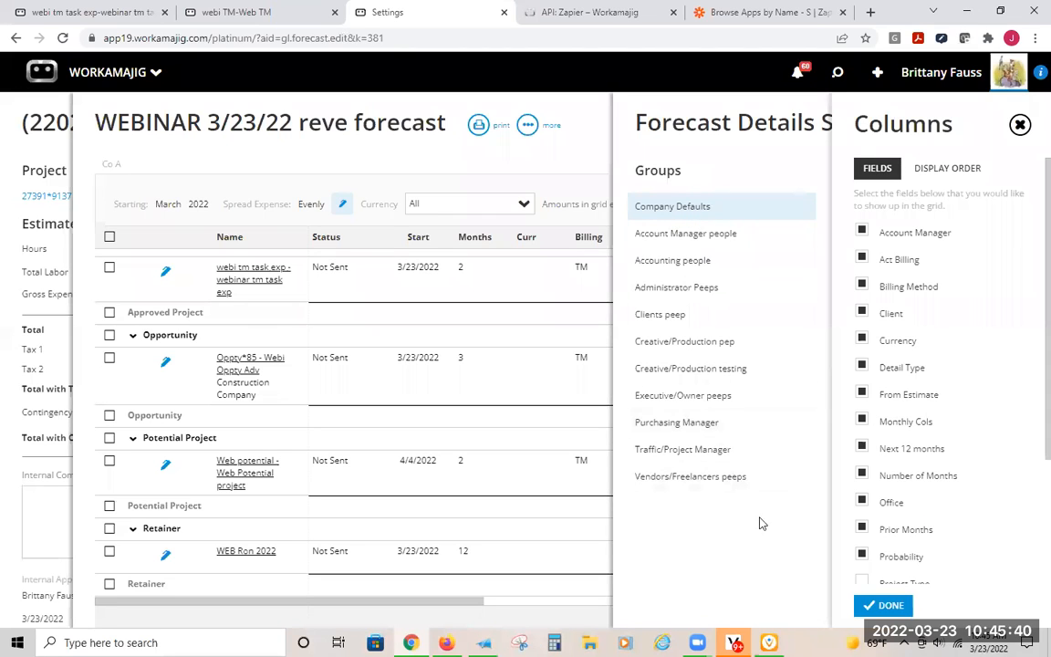
left_click(868, 605)
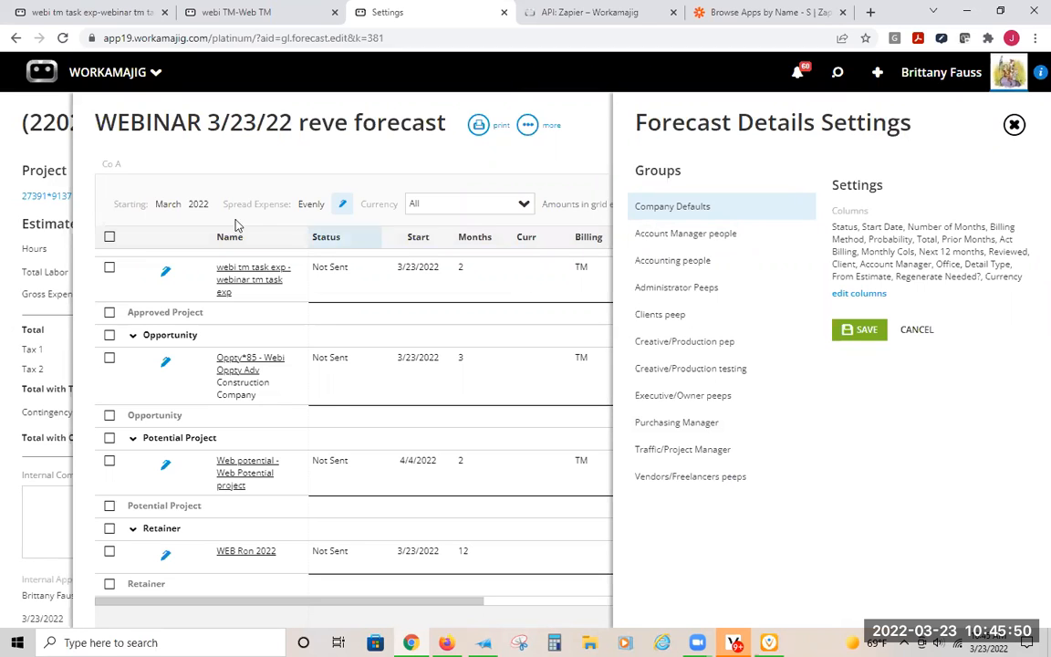
left_click(526, 124)
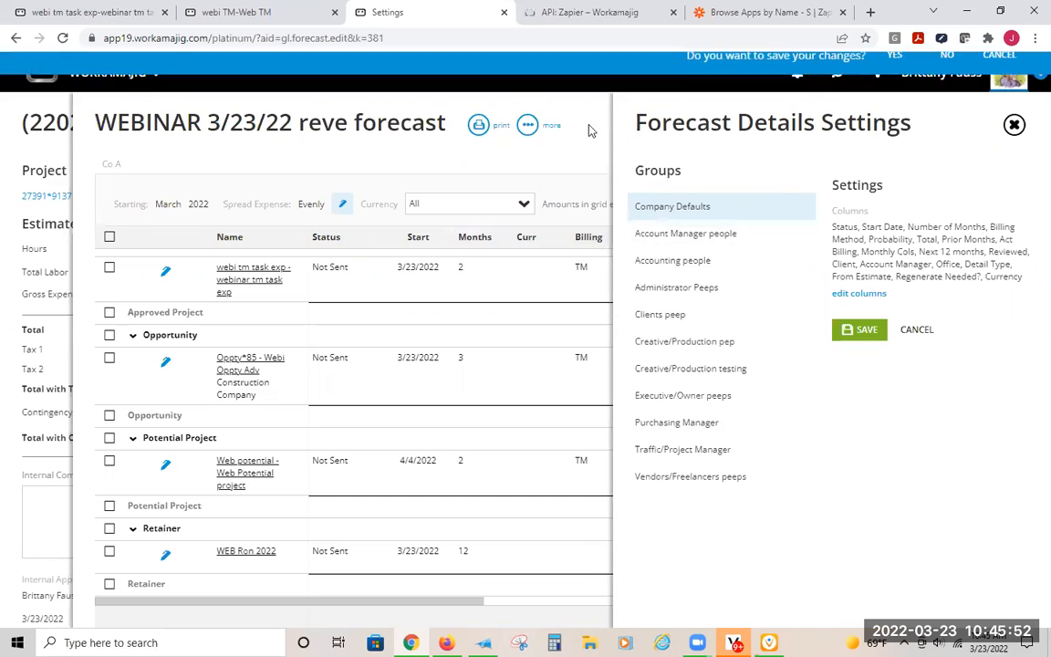
left_click(949, 73)
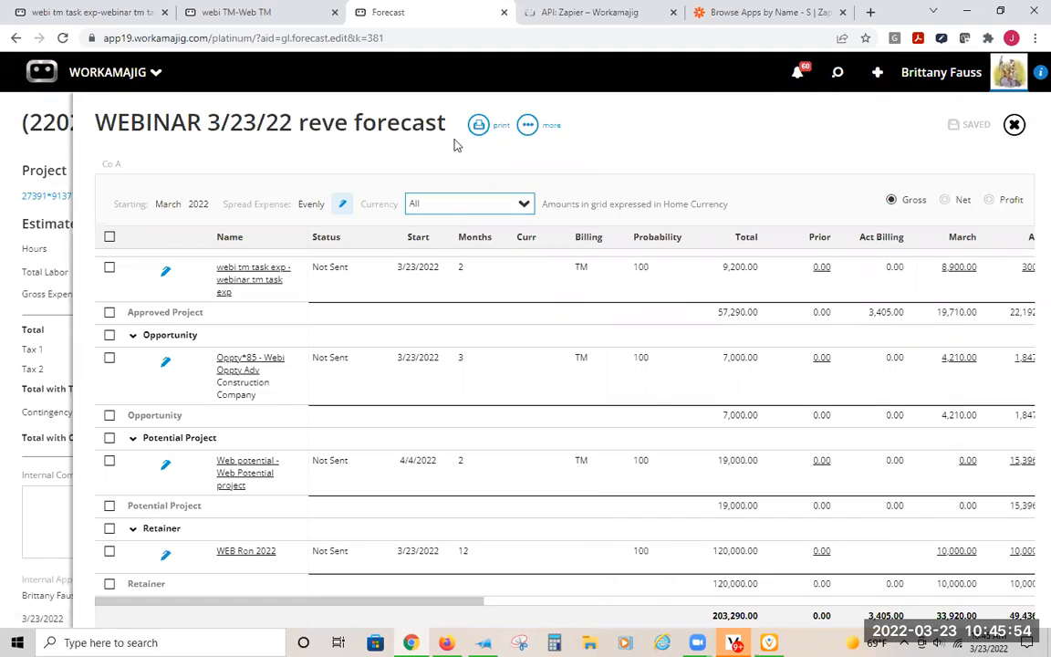
- Check the forecast's print formats, and review the name and the Spread Expenses options in its detail settings
left_click(480, 125)
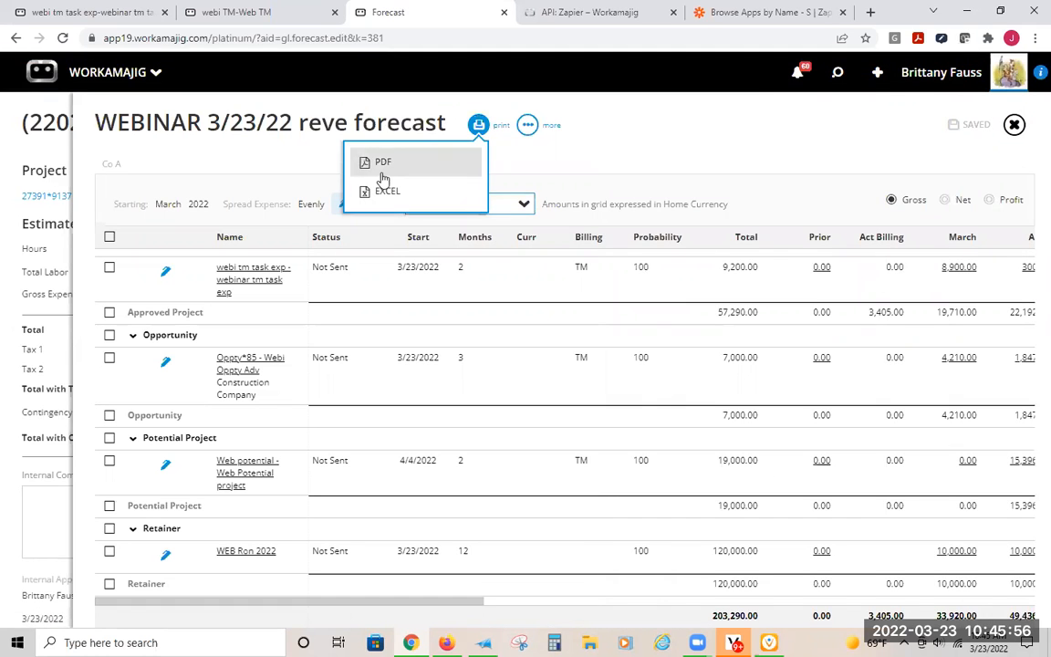
left_click(716, 130)
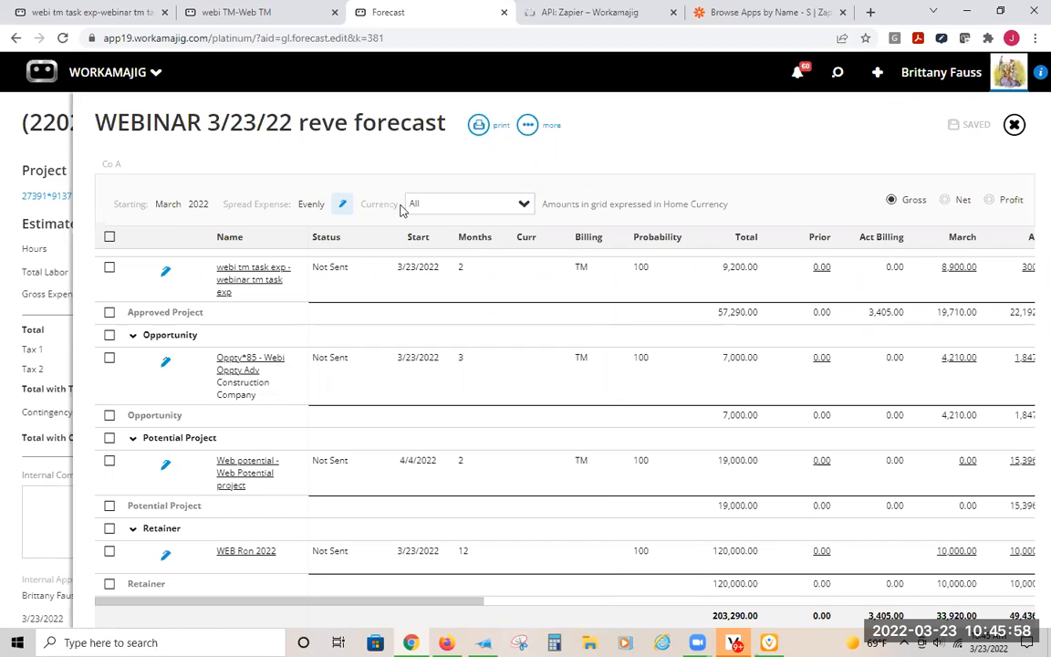
left_click(339, 206)
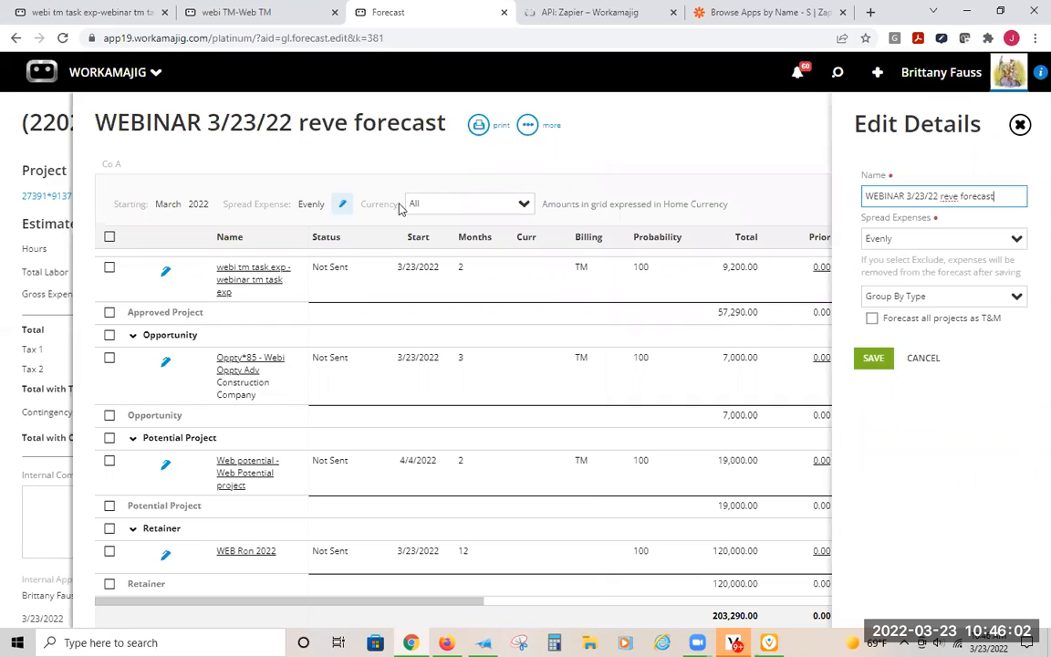
left_click_drag(1017, 191, 806, 196)
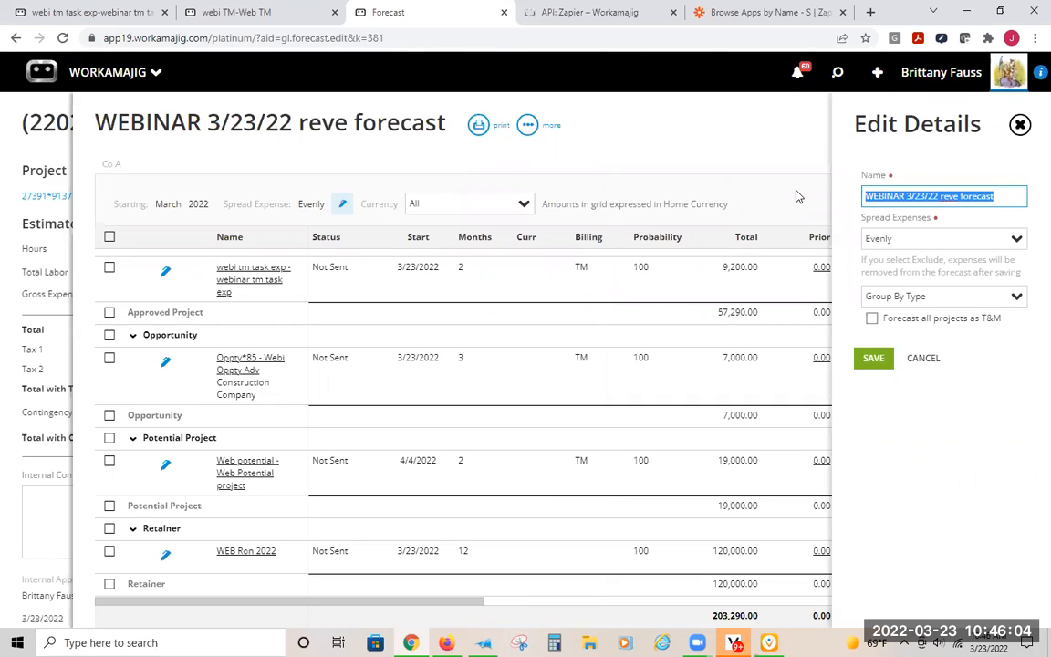
left_click_drag(946, 237, 819, 244)
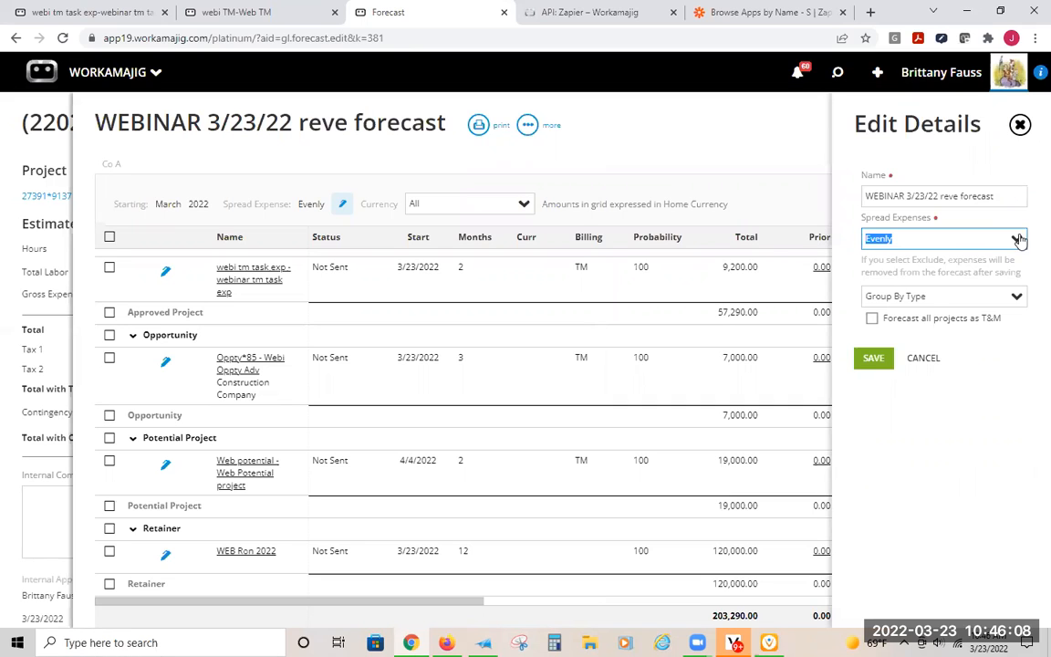
left_click(920, 239)
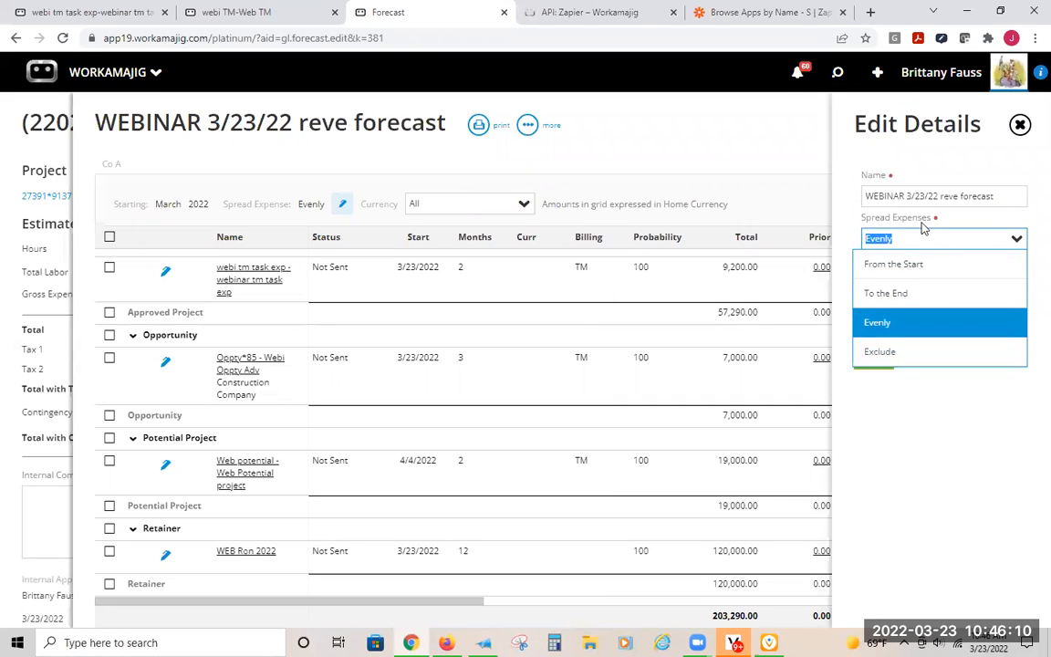
left_click(930, 225)
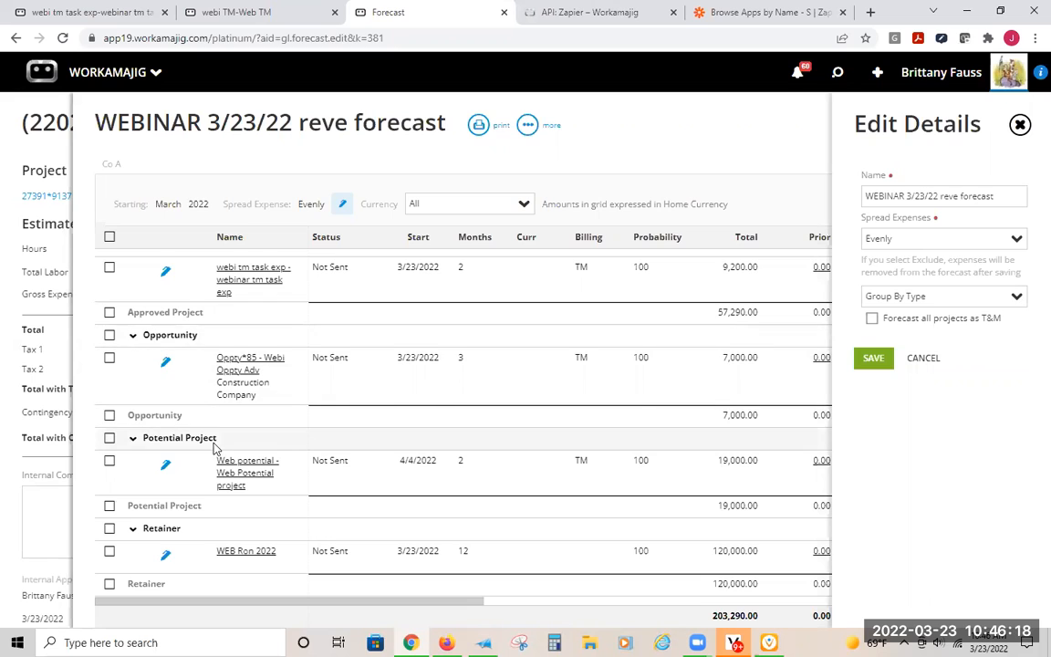
- Set the forecast's grouping to Group By Account Manager, save it and look through the regrouped lines
scroll(214, 447, "up", 2)
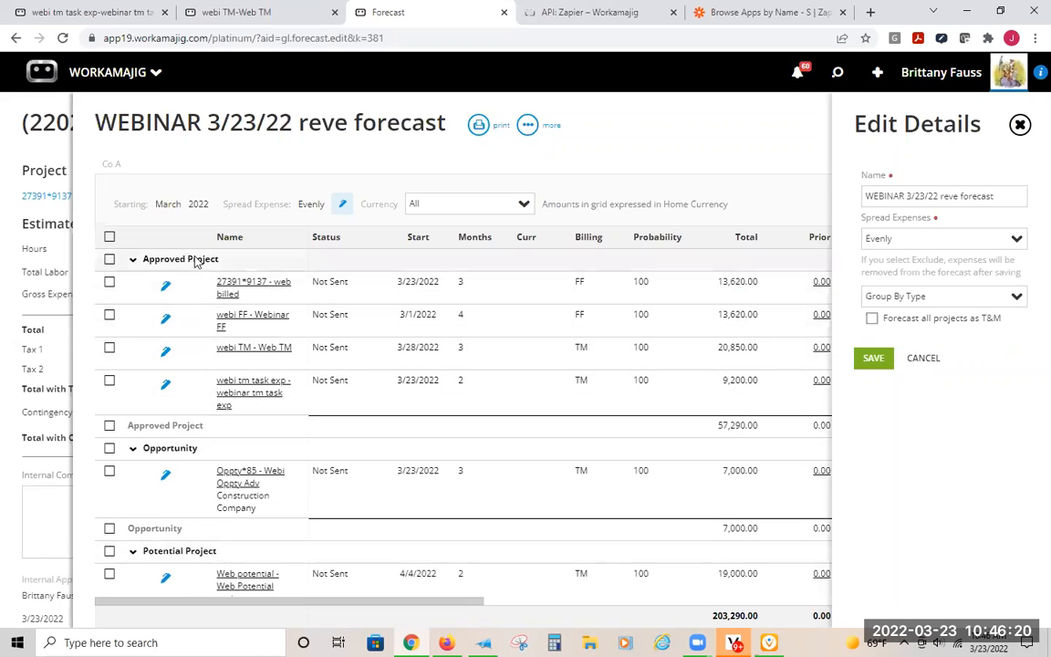
left_click(1017, 297)
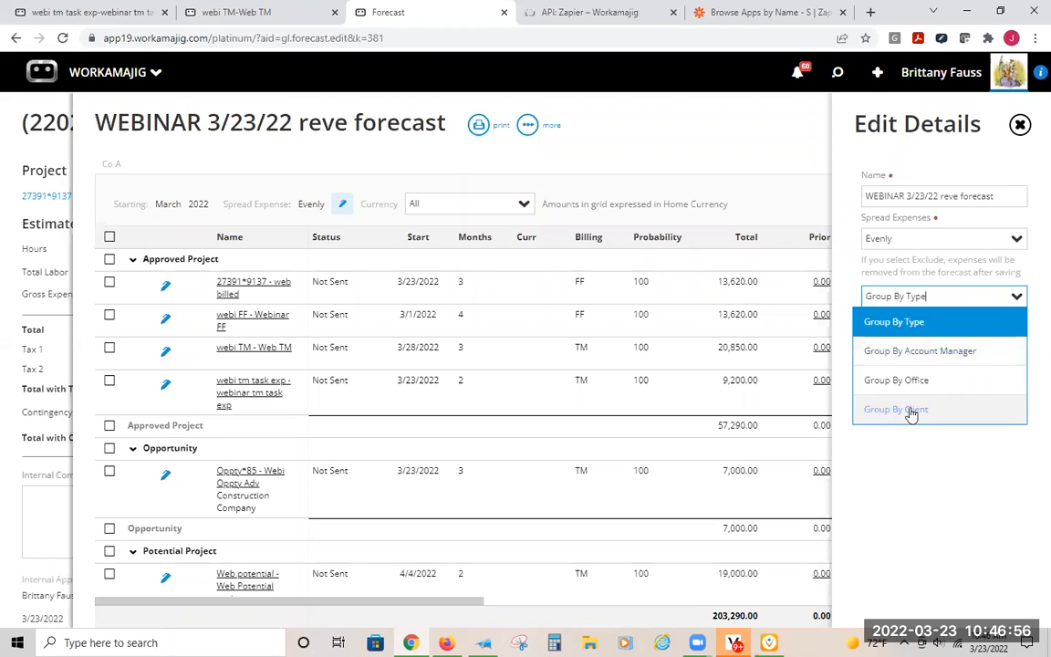
left_click(920, 351)
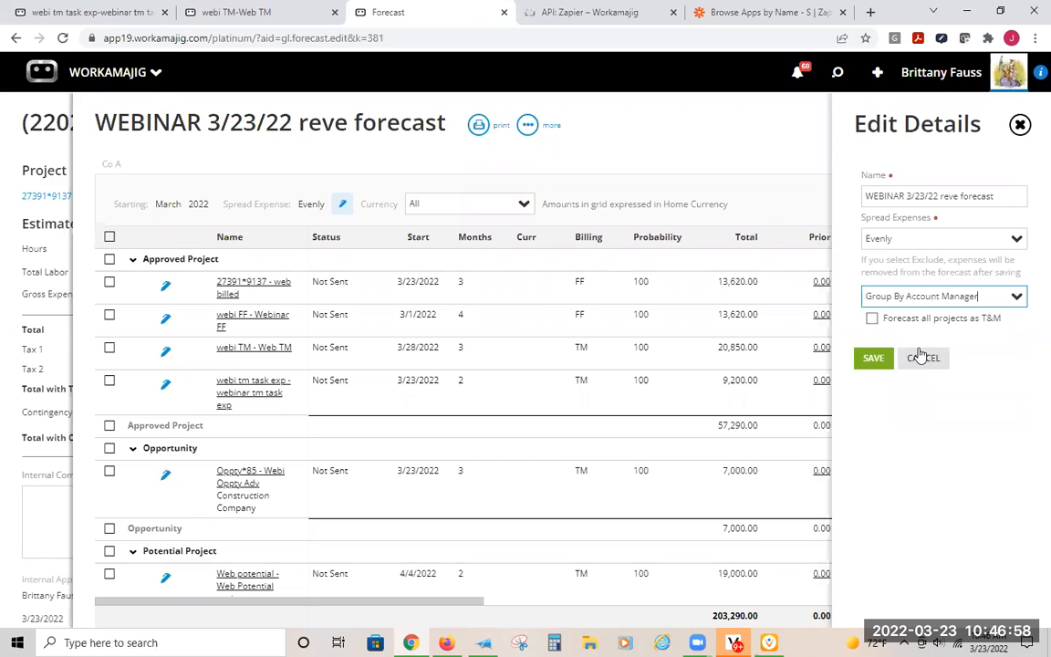
left_click(872, 361)
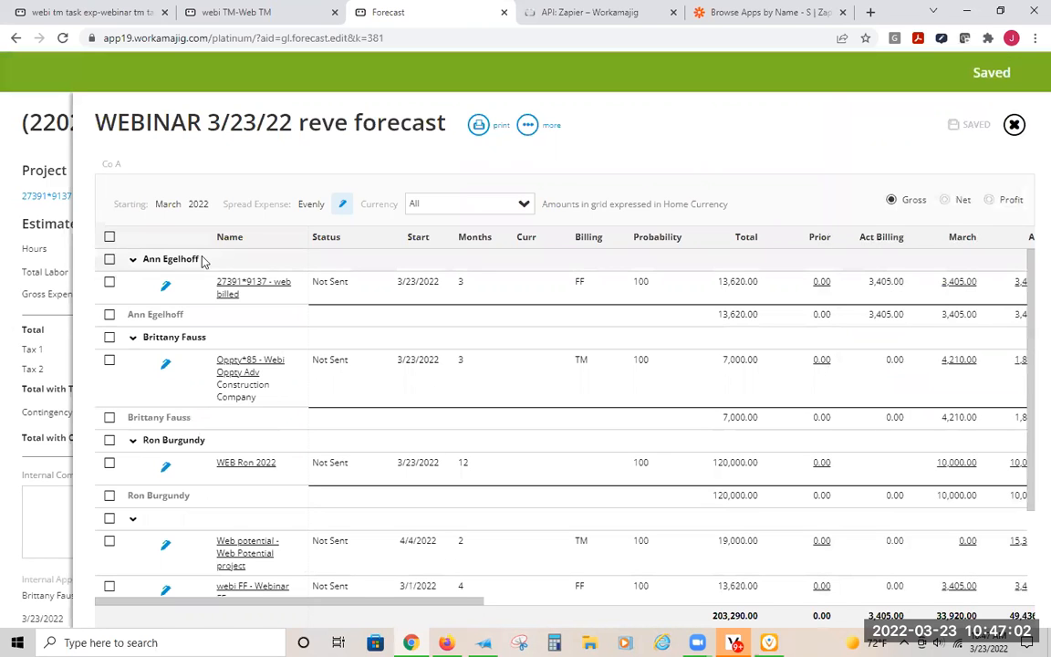
scroll(192, 475, "down", 1)
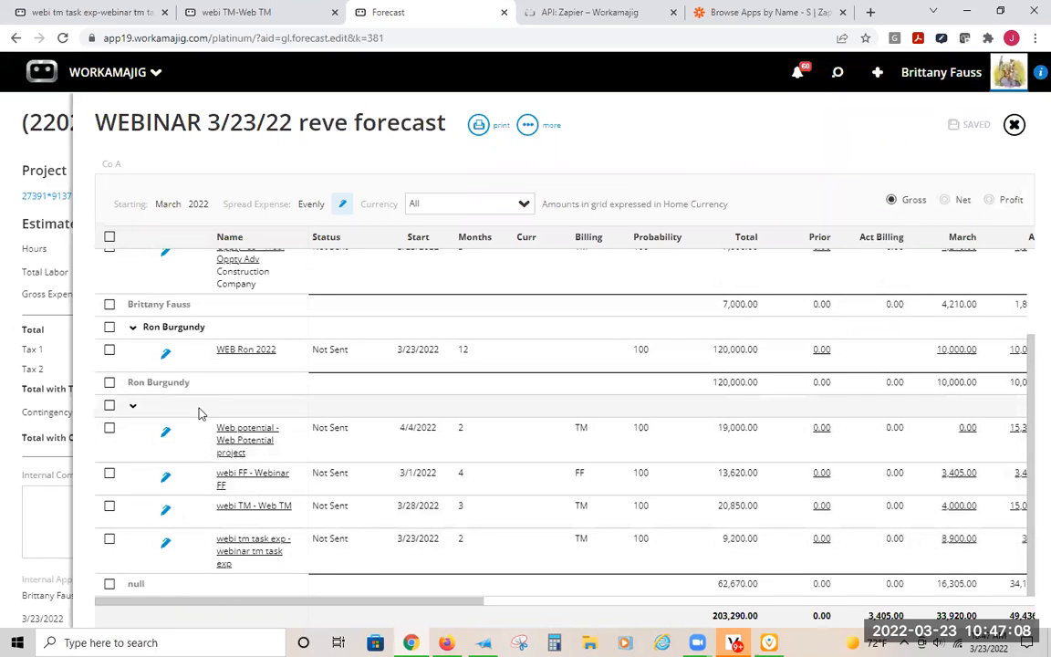
scroll(199, 412, "up", 3)
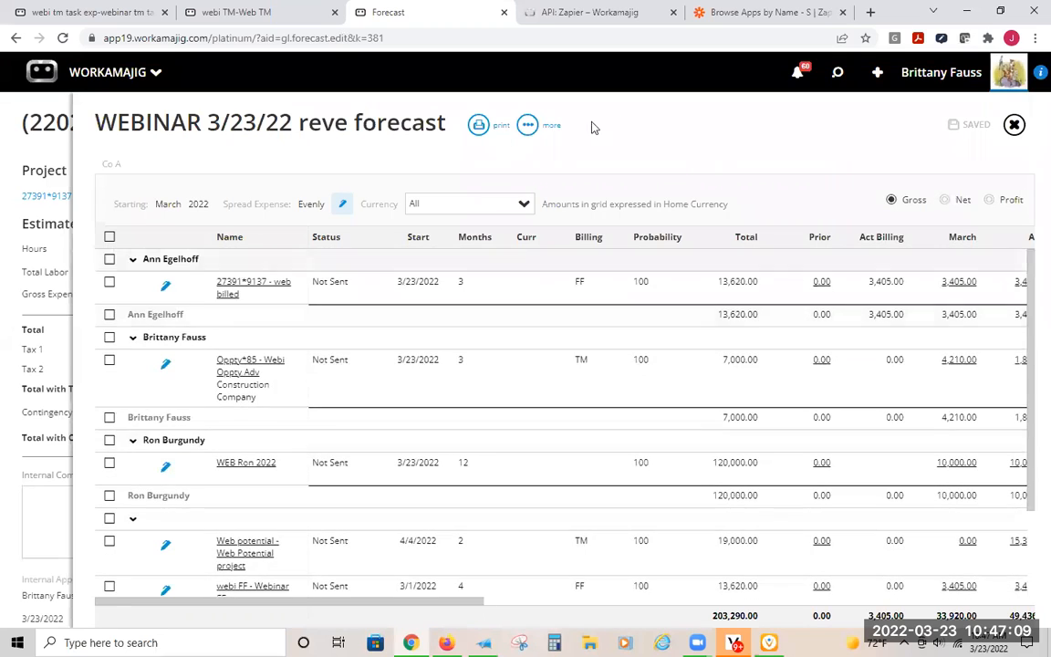
- Set the forecast's grouping to Group By Type, and save the change while closing the forecast
left_click(338, 205)
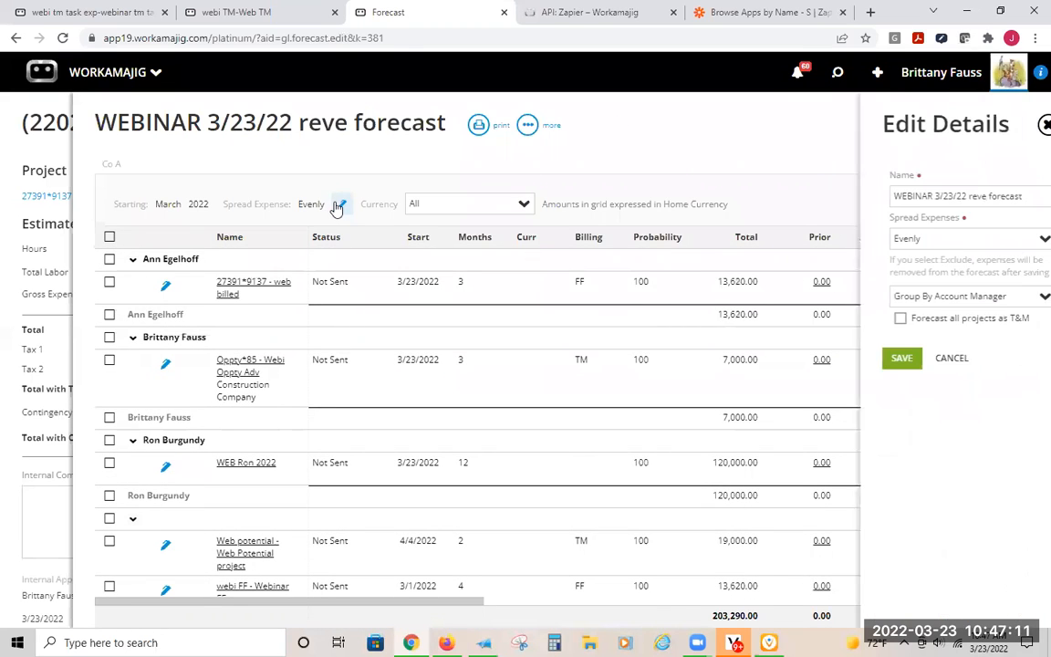
left_click(1017, 299)
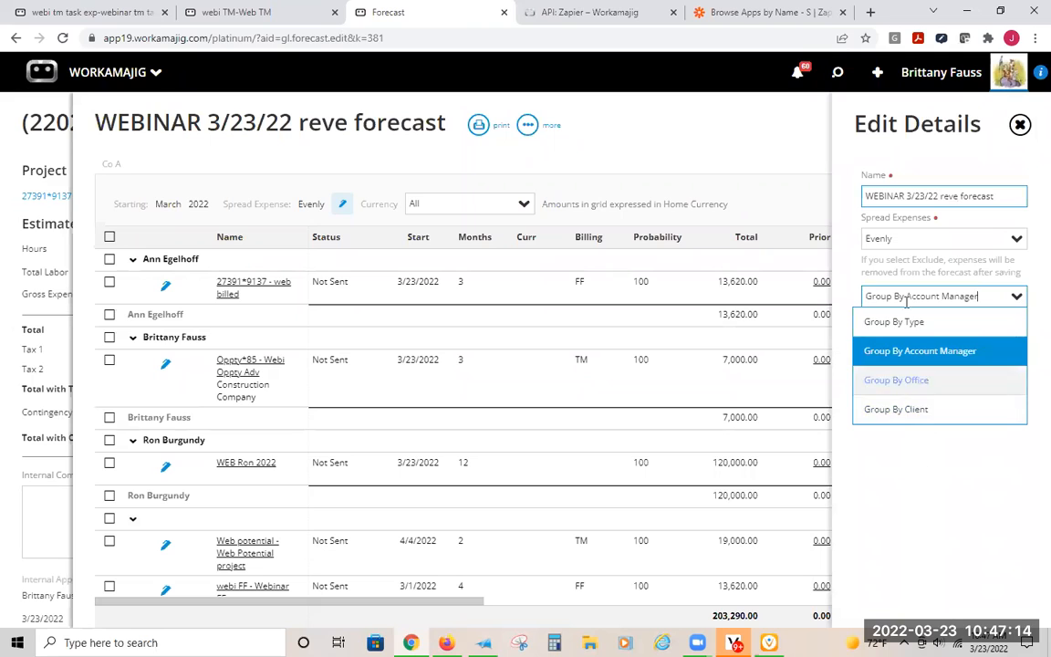
left_click(933, 474)
left_click(1015, 303)
left_click(939, 322)
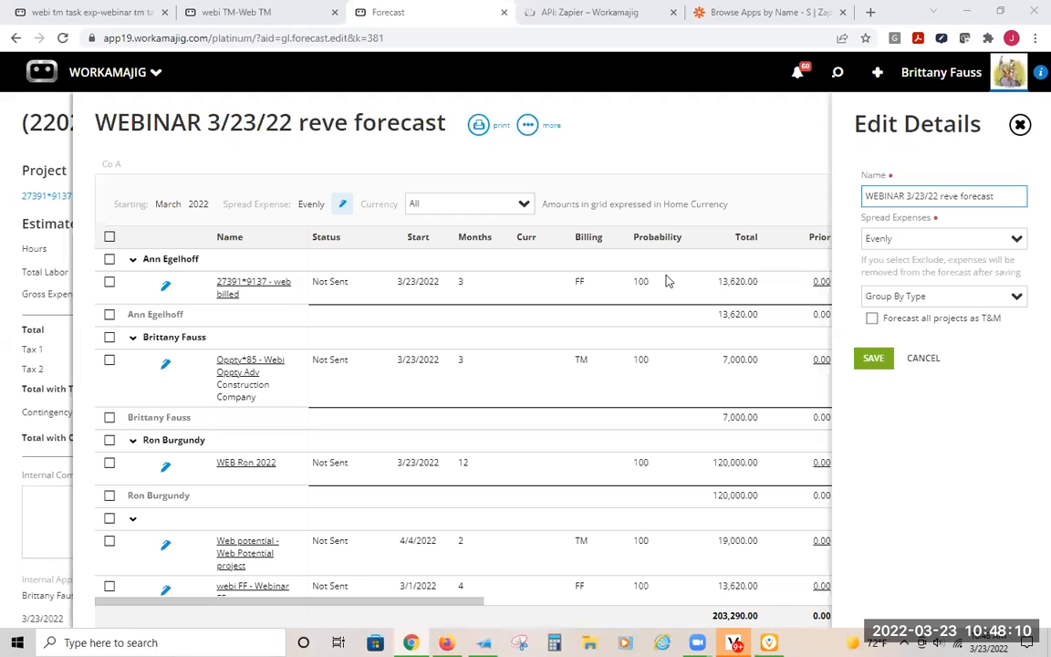
left_click(41, 138)
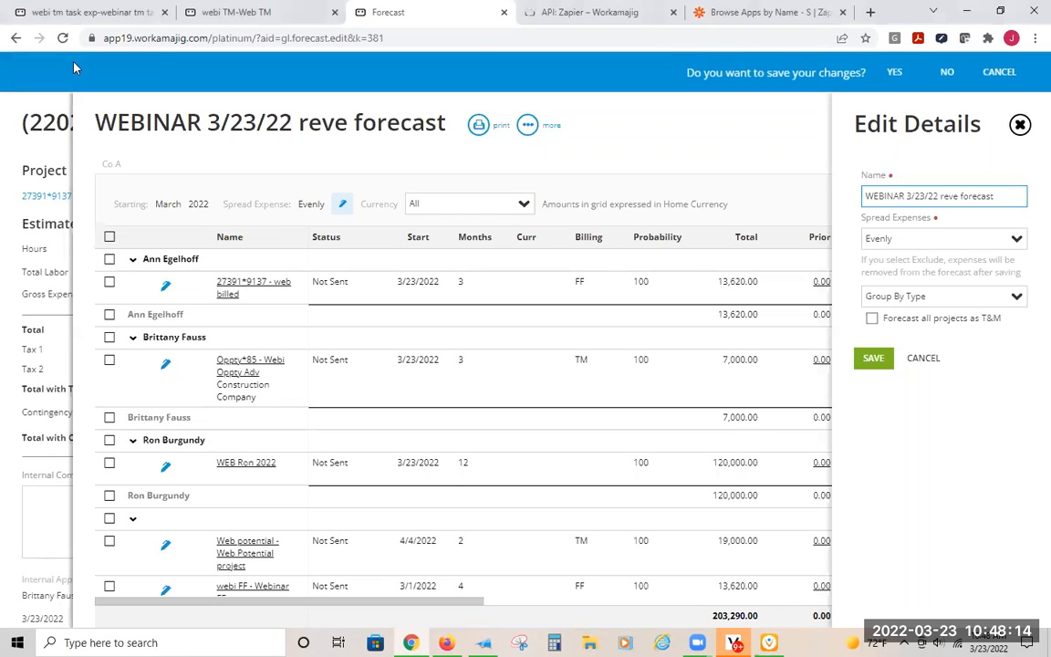
left_click(890, 72)
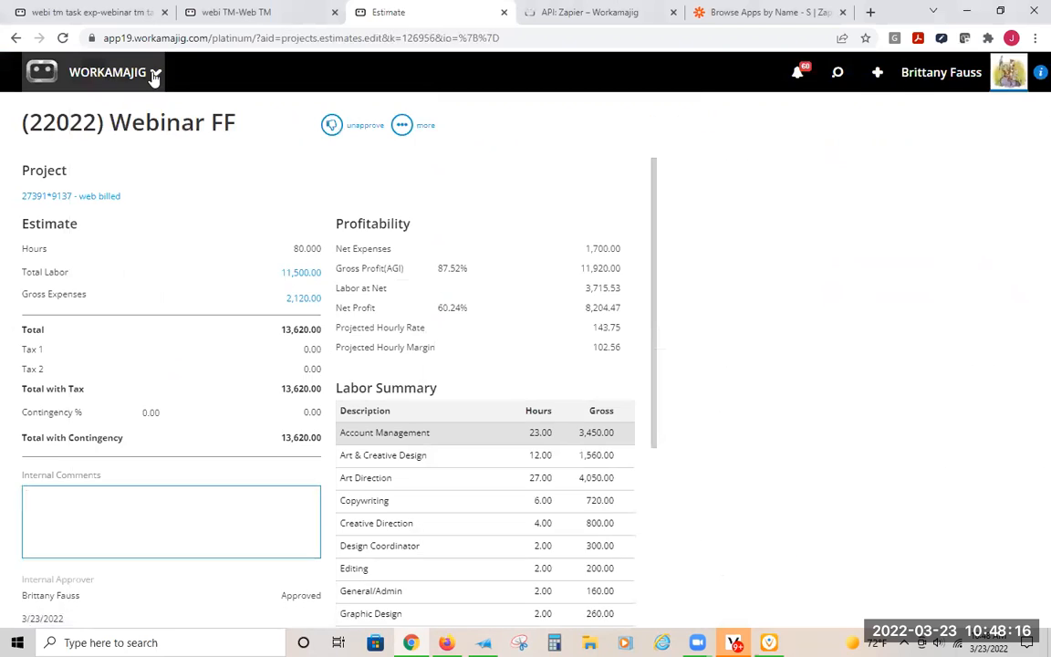
- Open the resource manager's Staff Schedule and limit its date range to two weeks
left_click(154, 73)
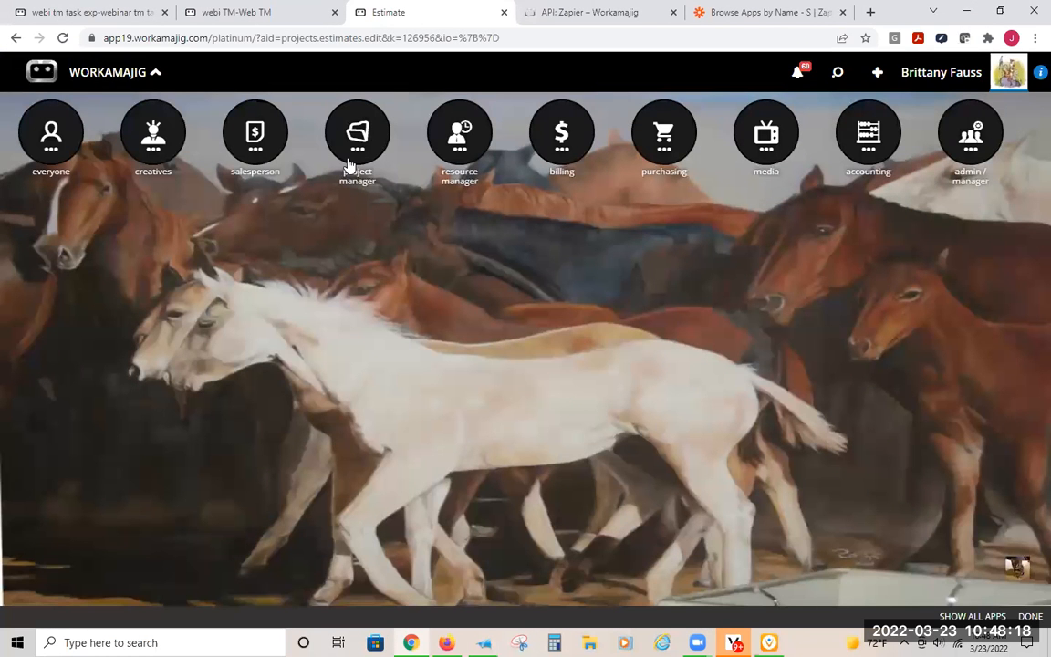
left_click(444, 144)
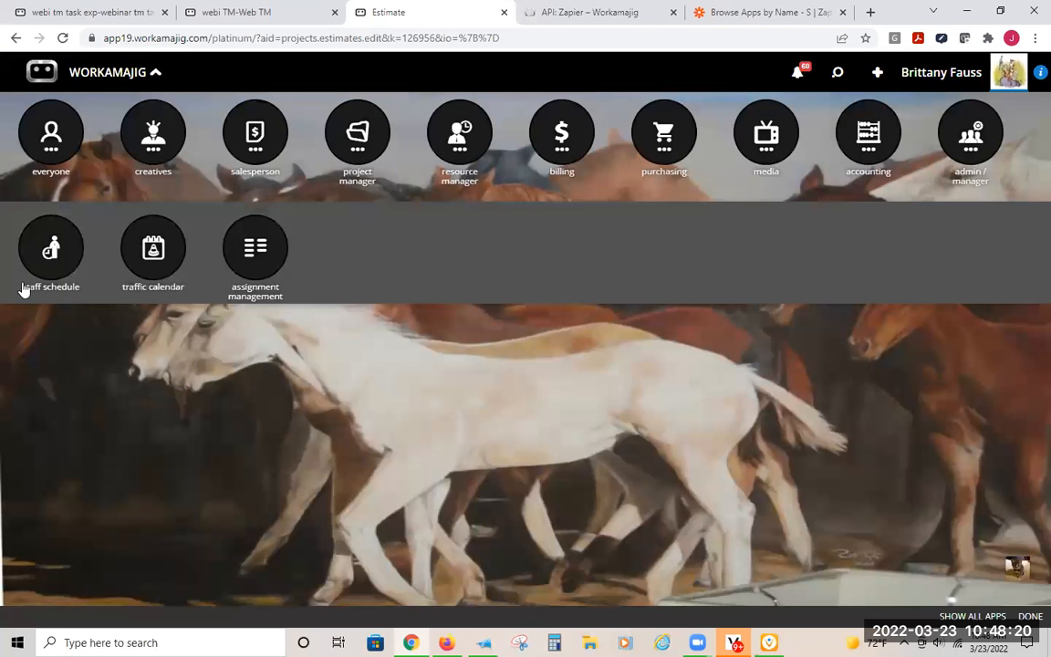
left_click(53, 245)
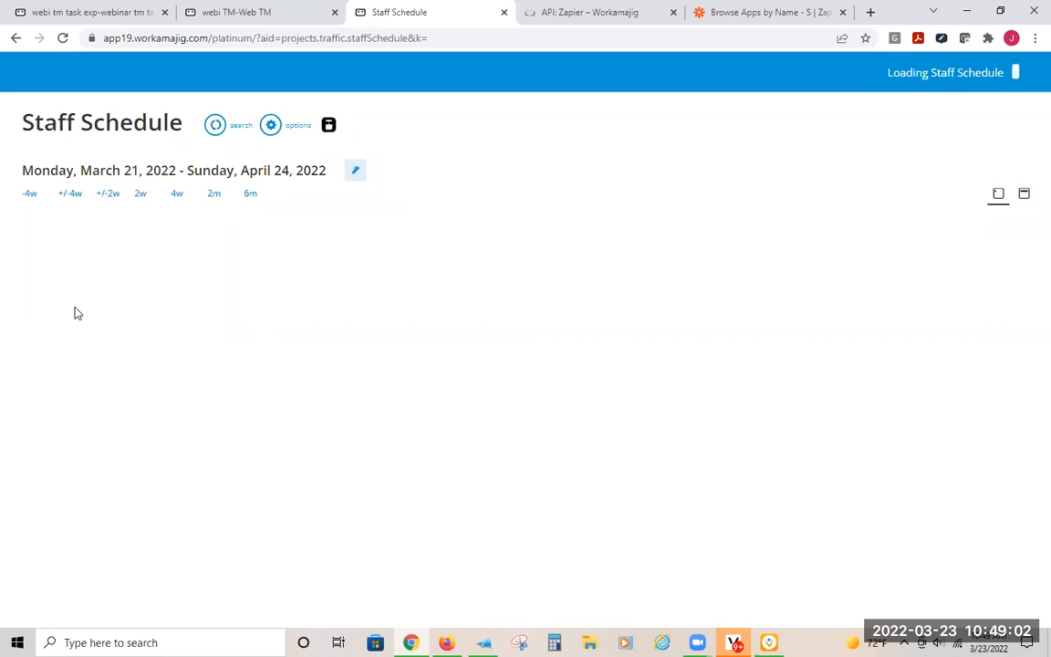
left_click(142, 195)
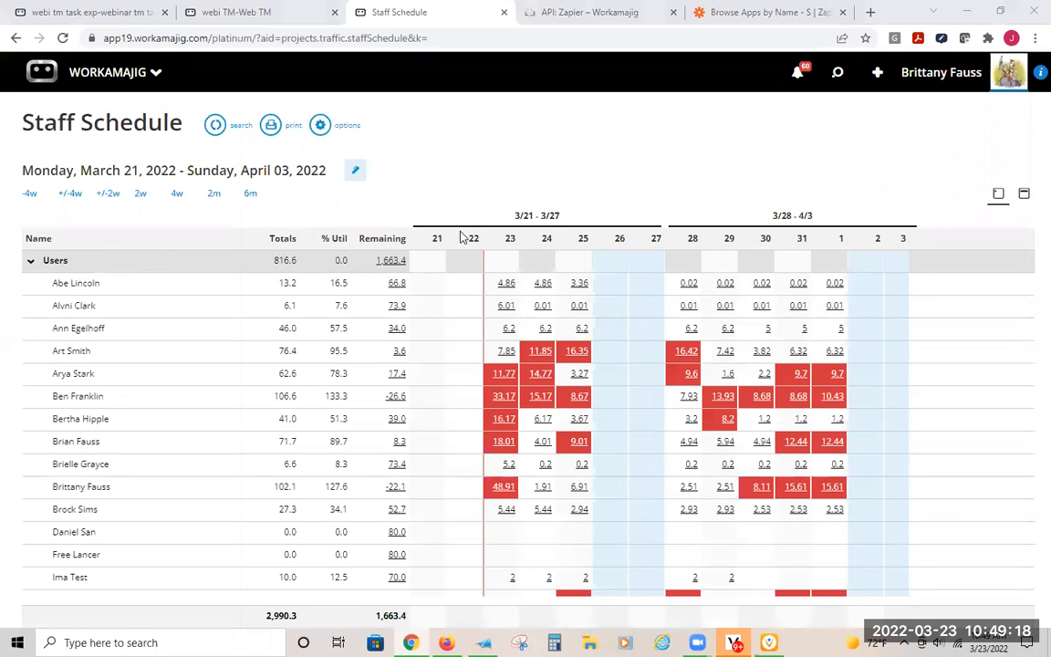
- Examine the staff and service workloads, including the task detail behind Account Management's hours on 3/23/2022, and close the detail
scroll(230, 309, "down", 5)
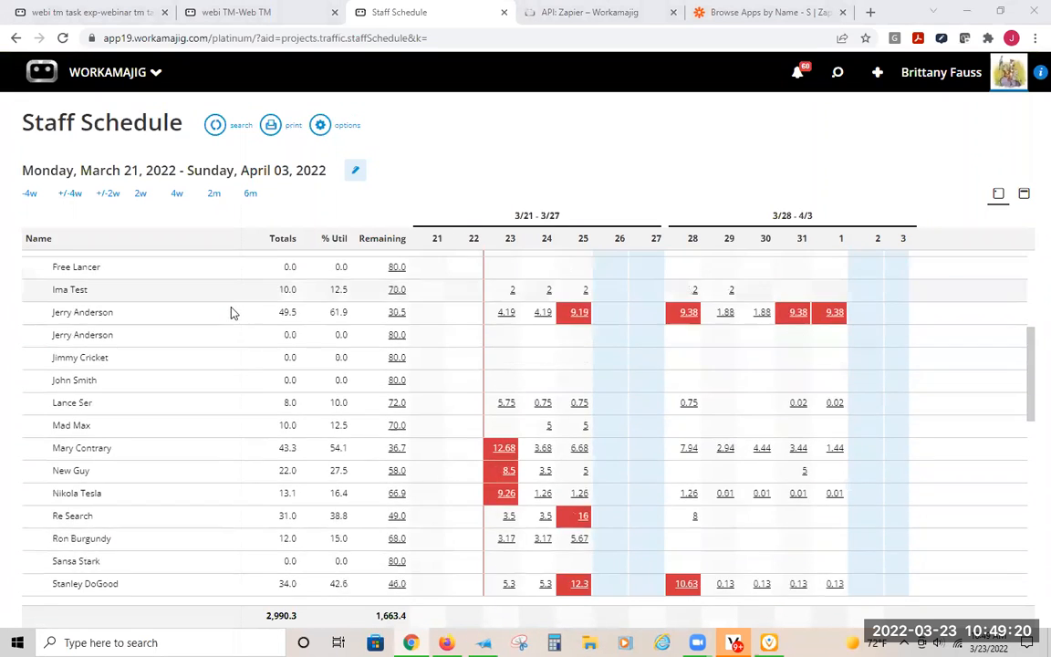
scroll(232, 313, "down", 5)
scroll(137, 328, "up", 2)
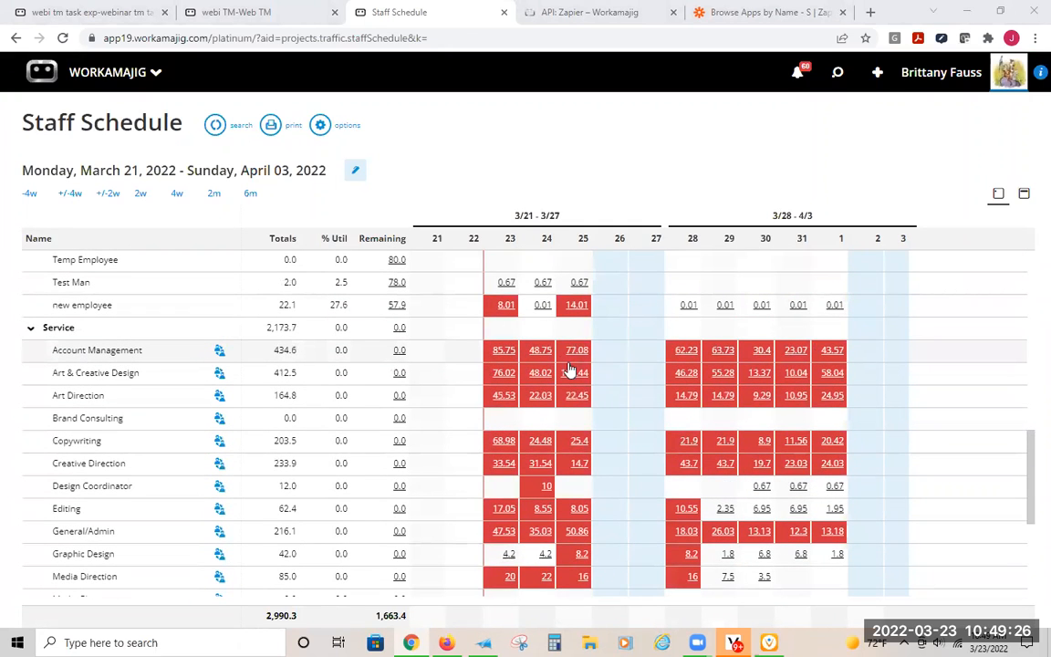
left_click(507, 351)
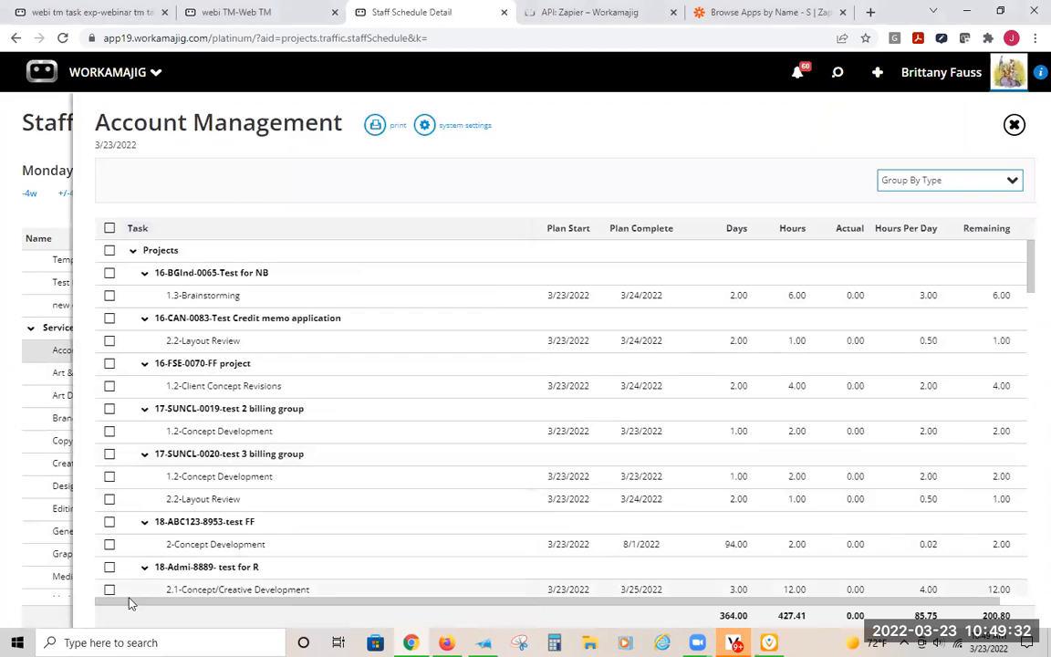
left_click(37, 135)
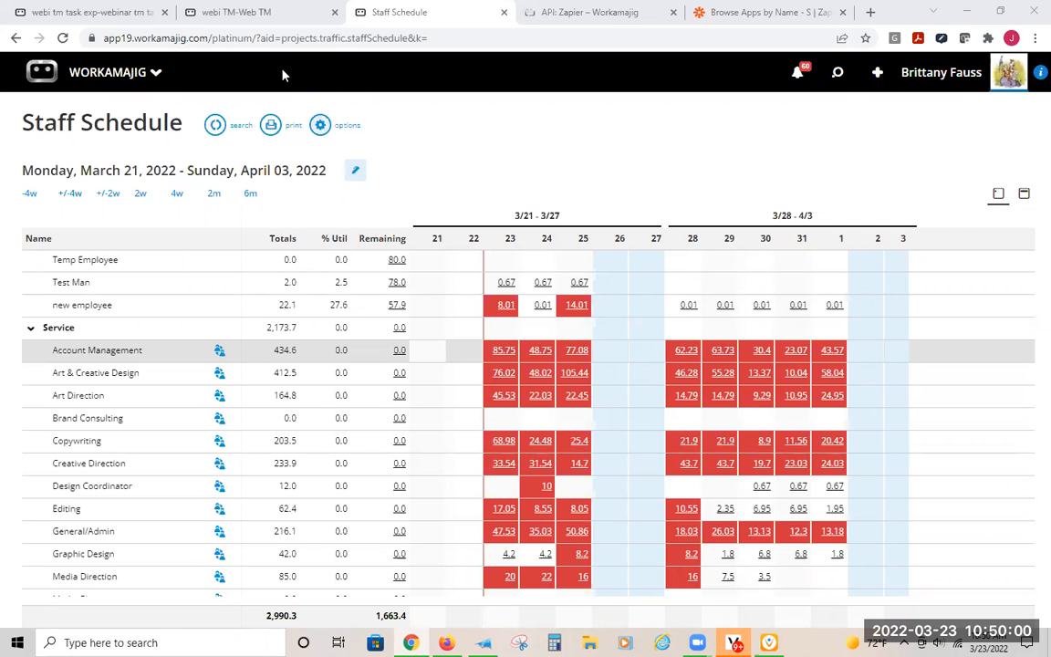
- Close the webi tm task exp schedule, its project and the forecast behind it to return to the Today - Accounting page
left_click(236, 11)
left_click(117, 12)
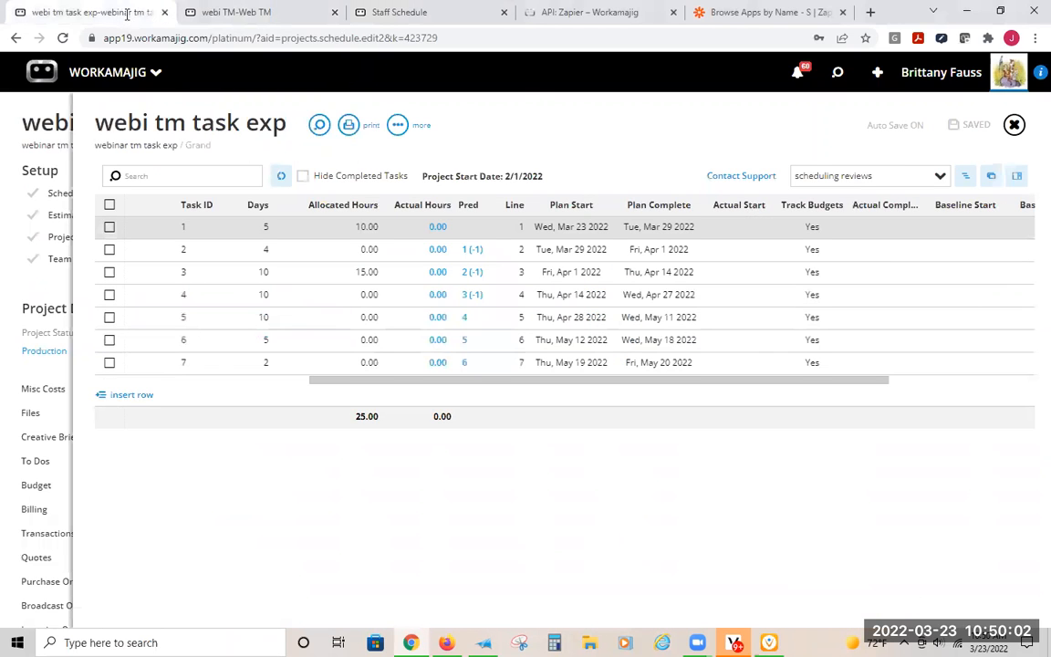
left_click(55, 117)
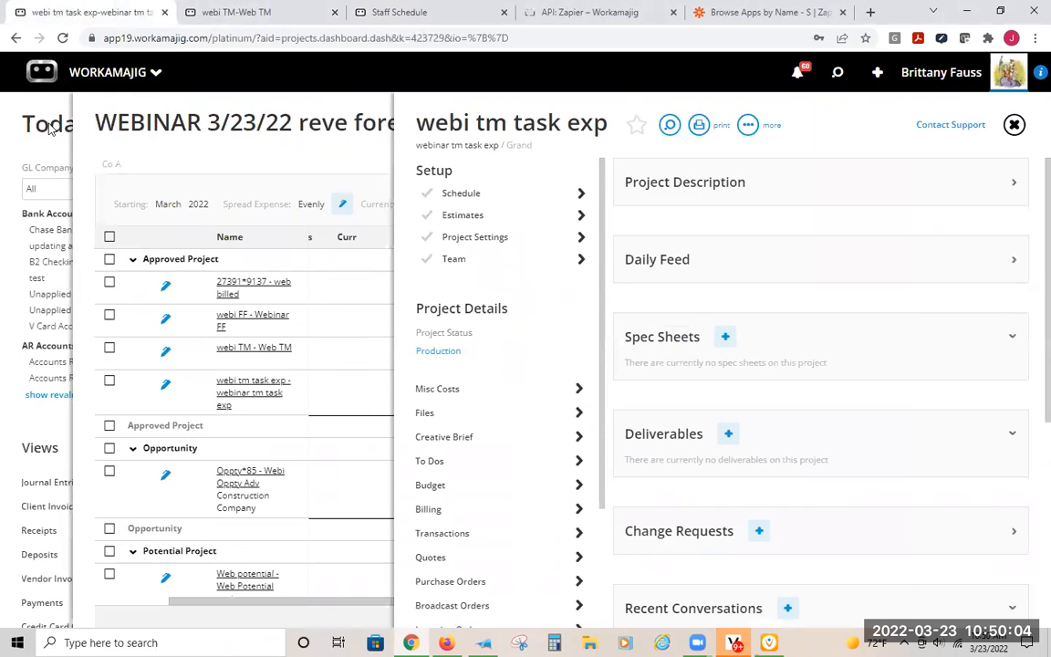
left_click(204, 139)
- Open the All Projects view and search it for "web"
left_click(838, 72)
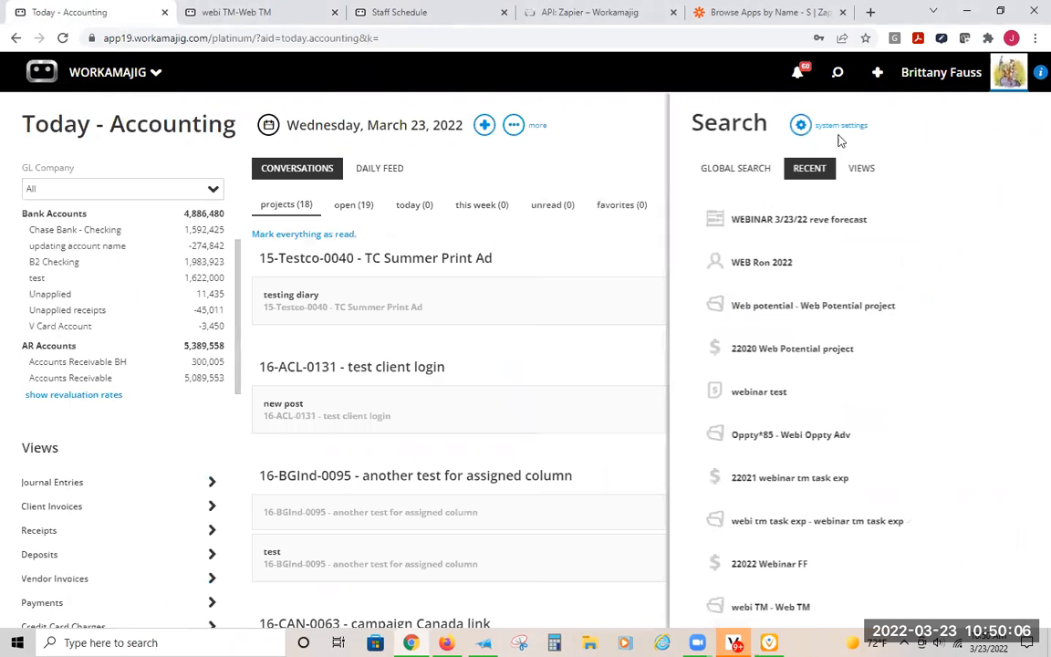
left_click(807, 169)
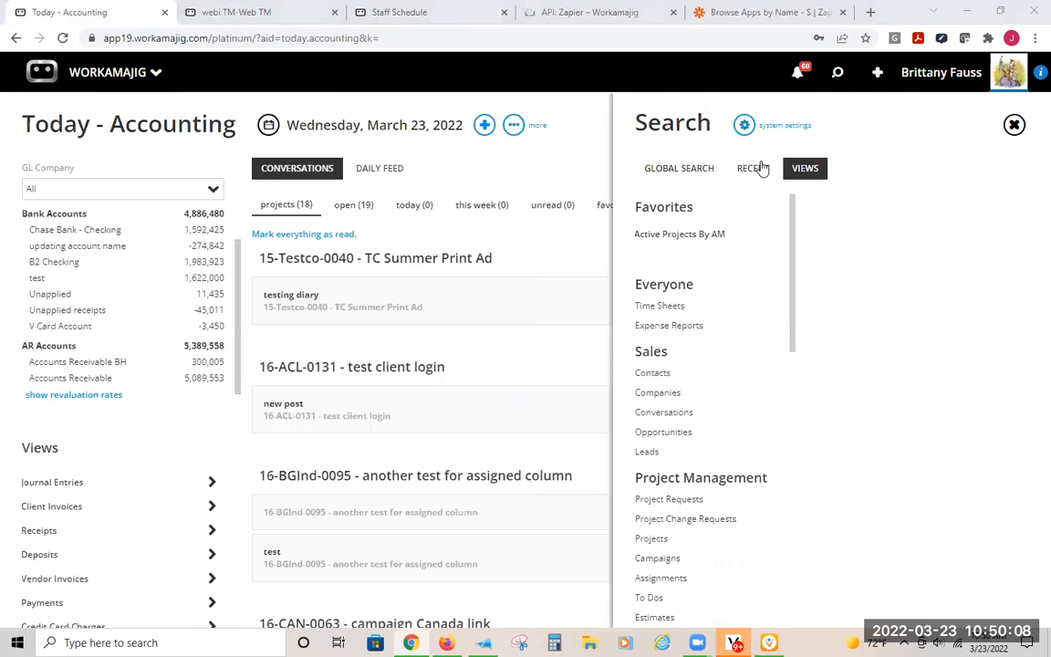
left_click(651, 539)
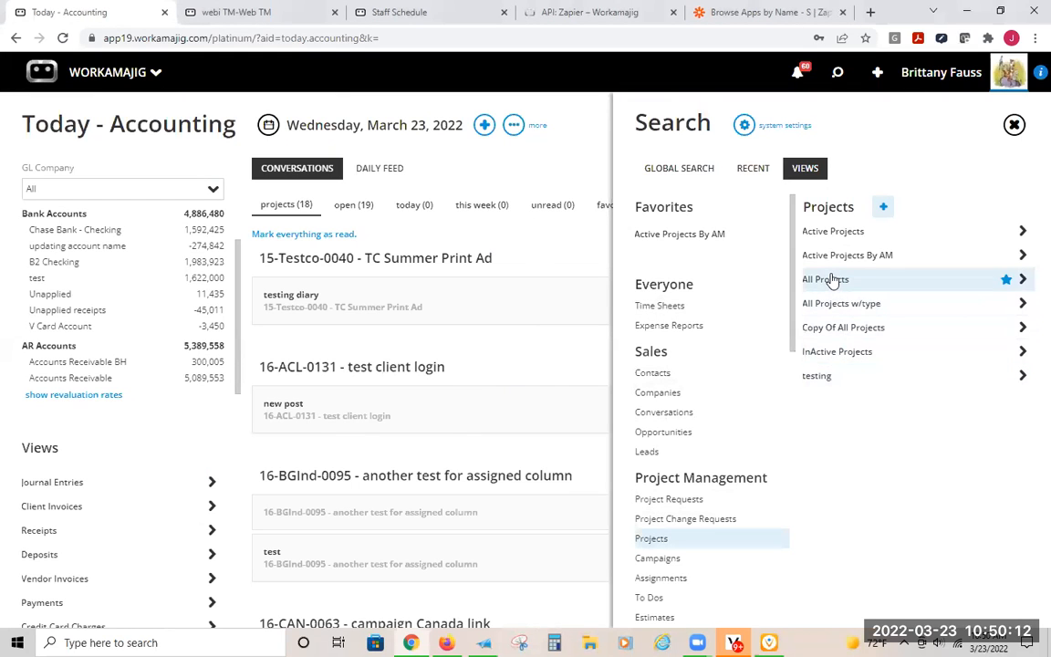
left_click(827, 279)
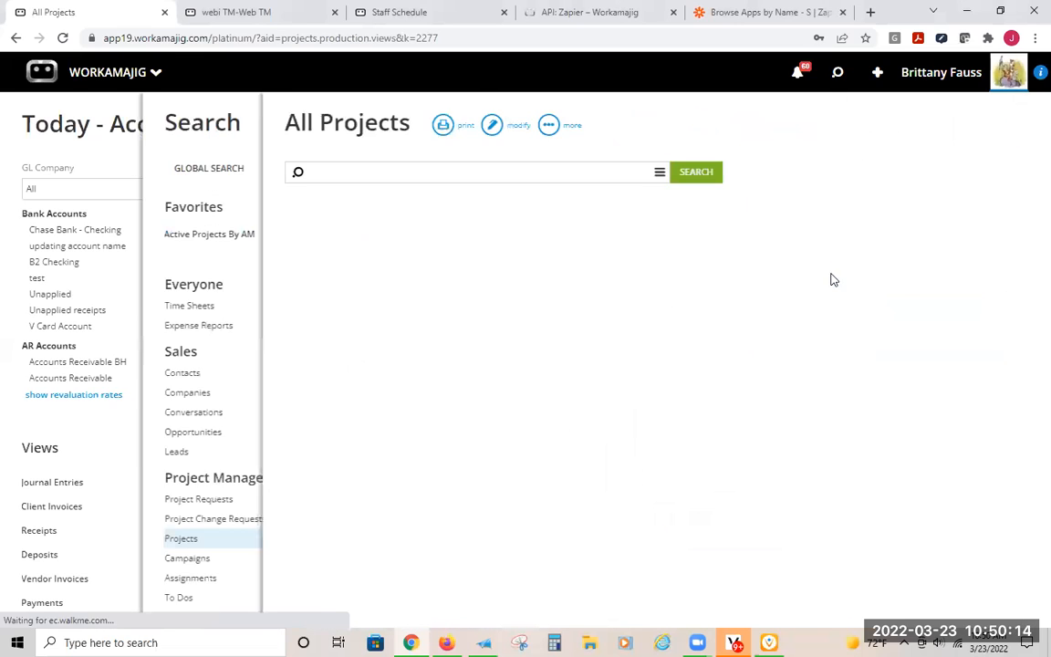
type("web")
key("Return")
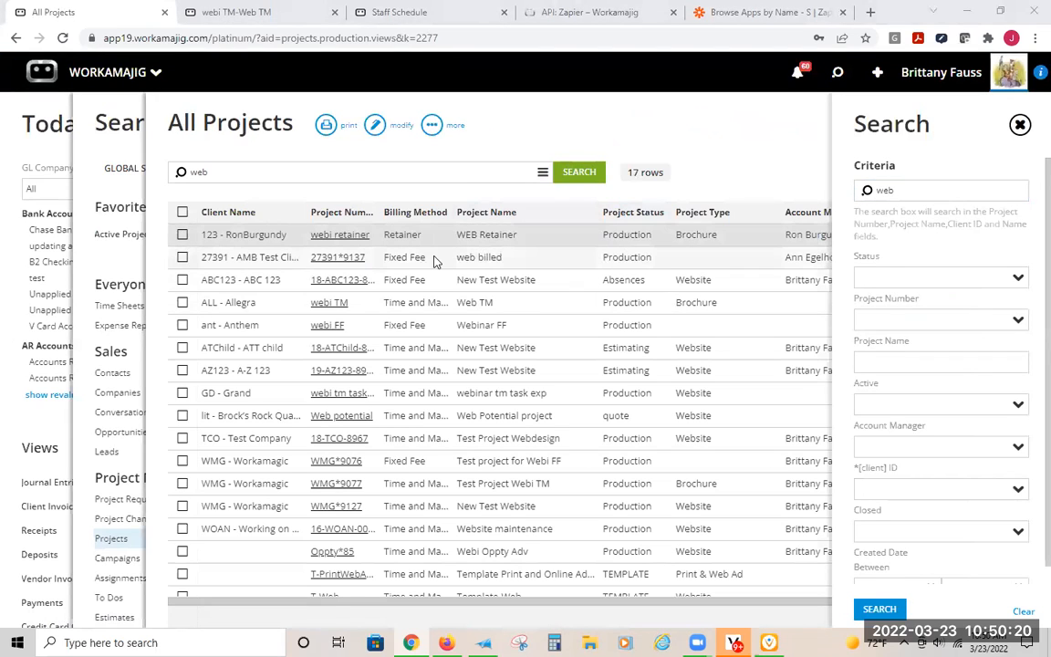
- Open the webi FF project's settings and check the billing method in its billing options
left_click(464, 332)
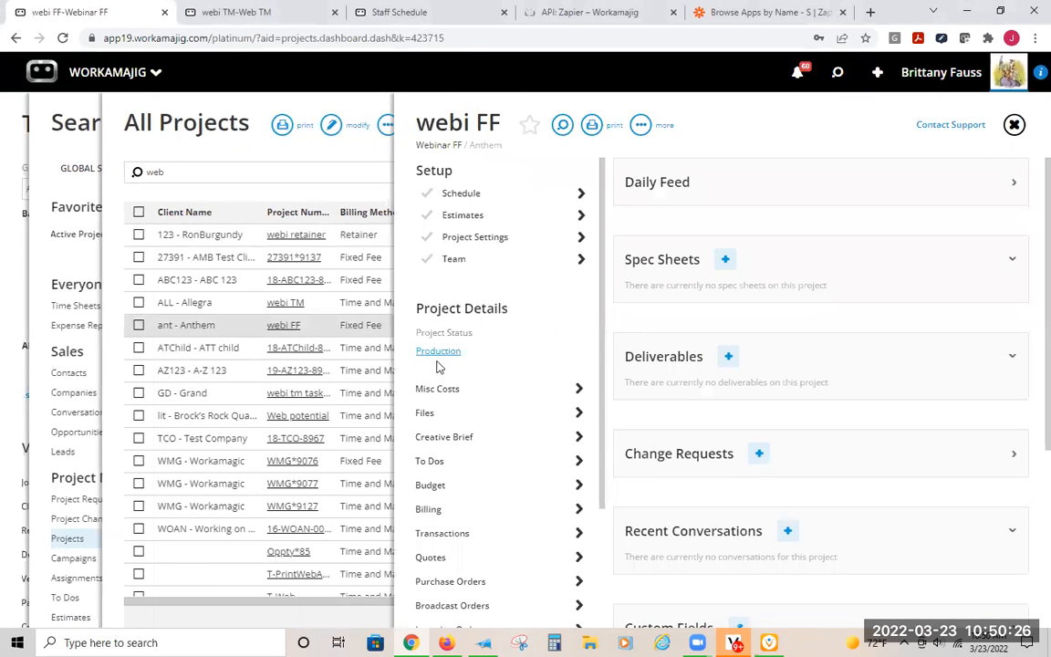
left_click(473, 236)
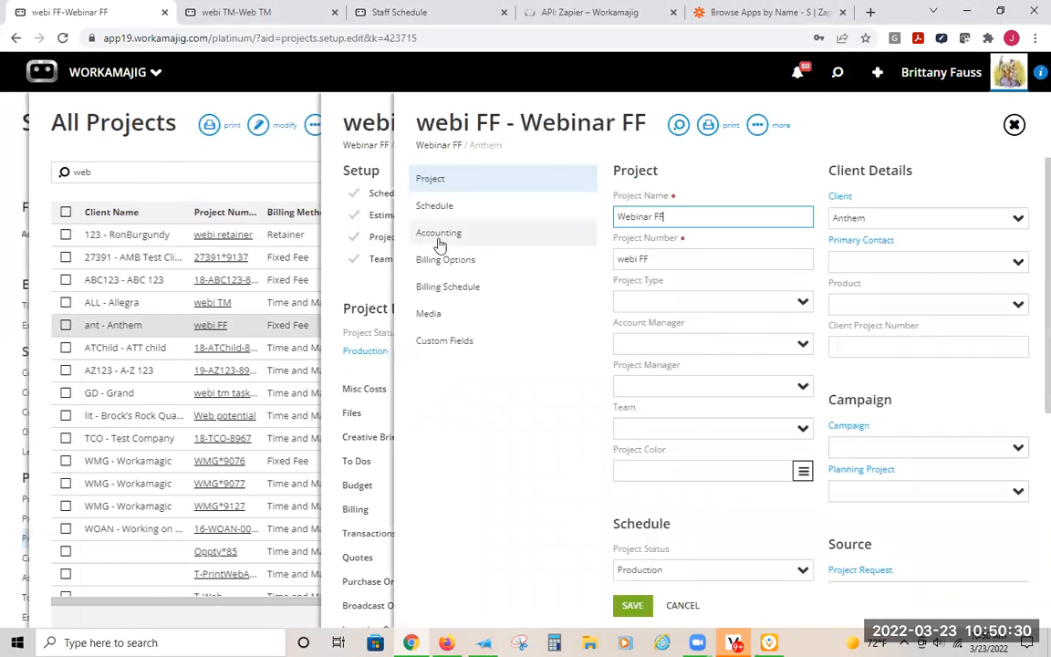
left_click(441, 258)
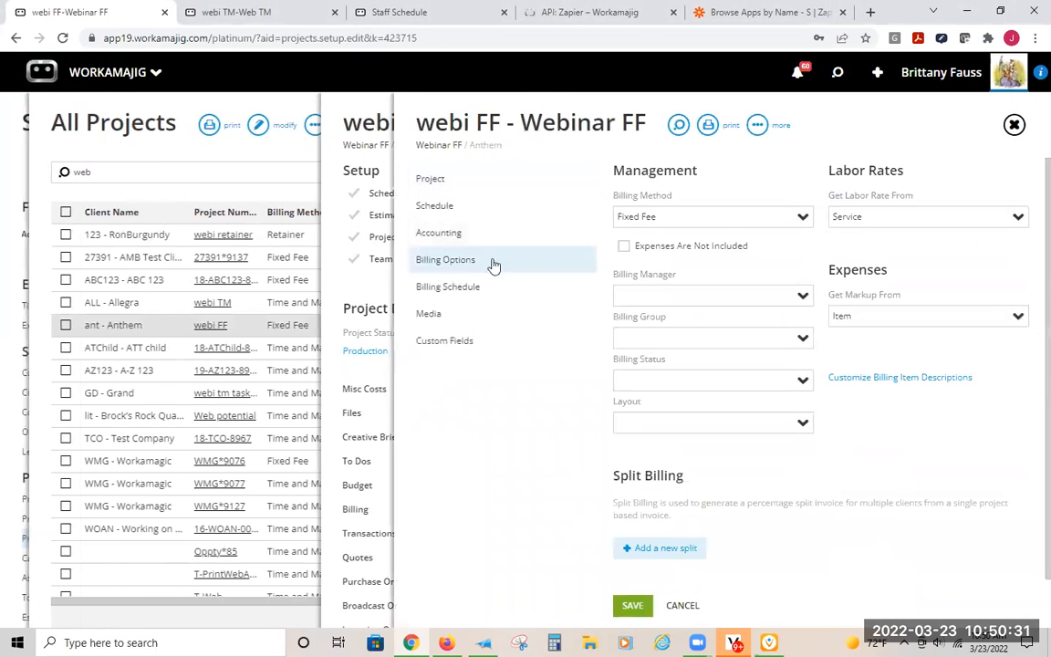
left_click(674, 219)
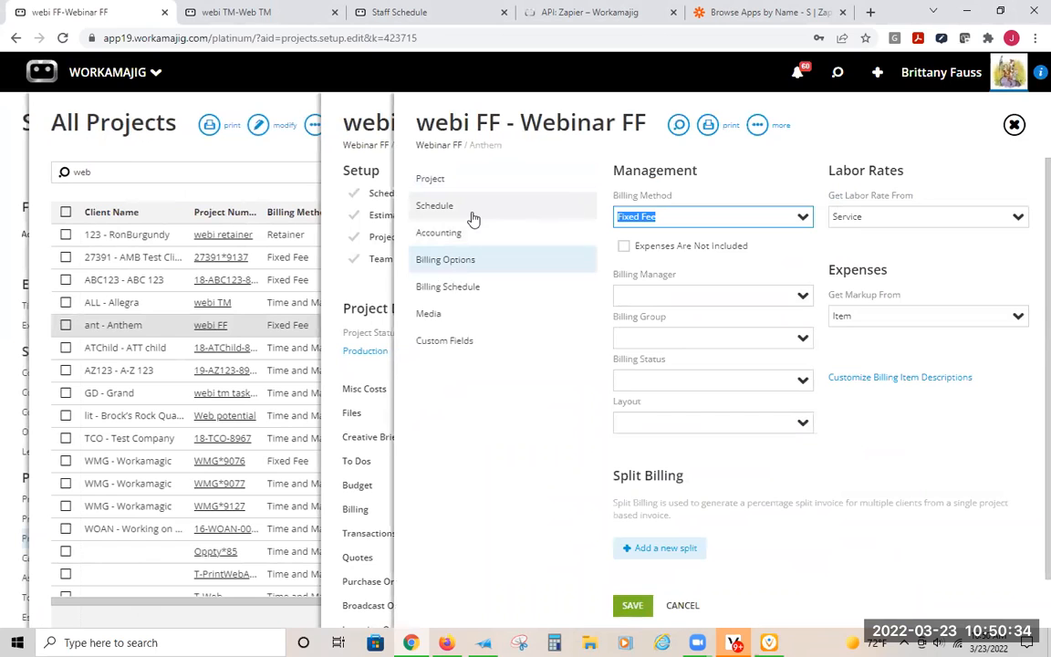
- Check the estimate total of the webi FF project, and view the project's billing schedule
left_click(384, 219)
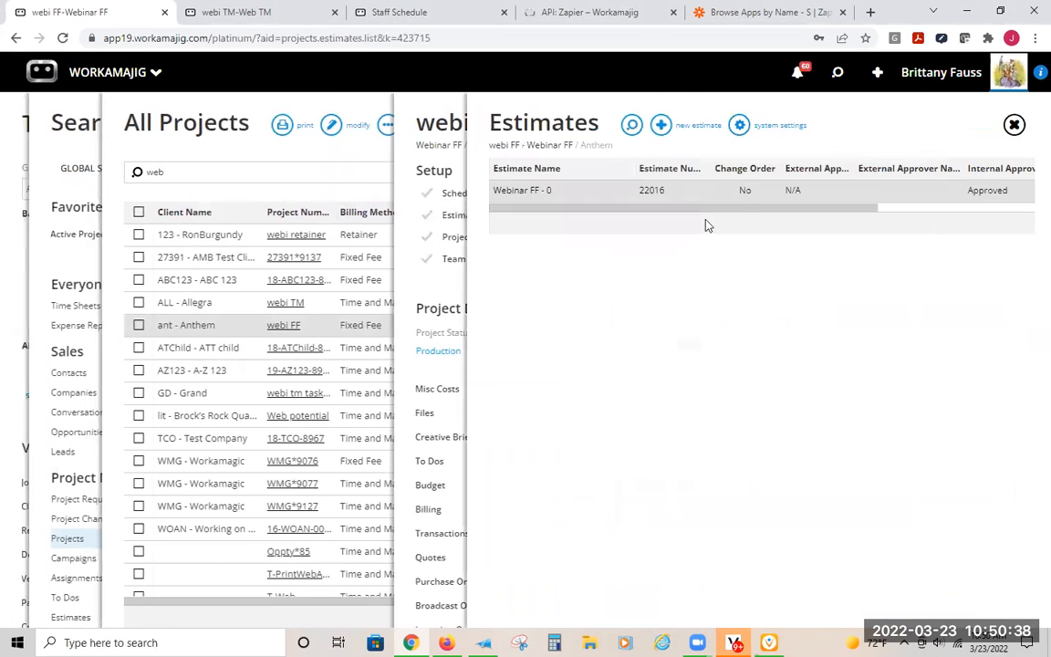
left_click_drag(844, 211, 655, 216)
left_click(879, 211)
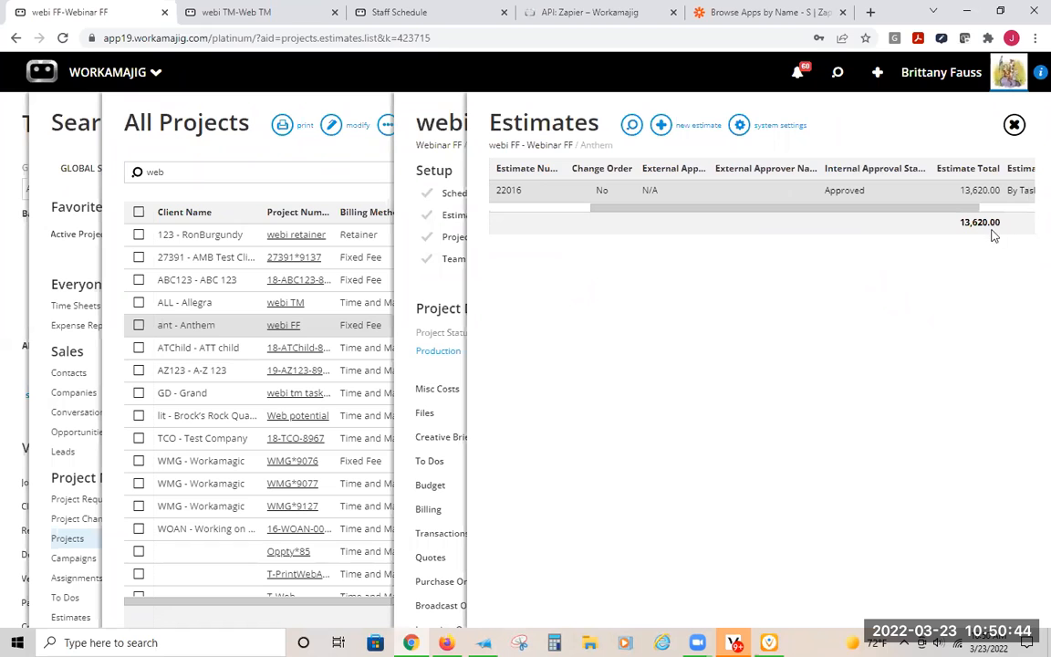
left_click(456, 238)
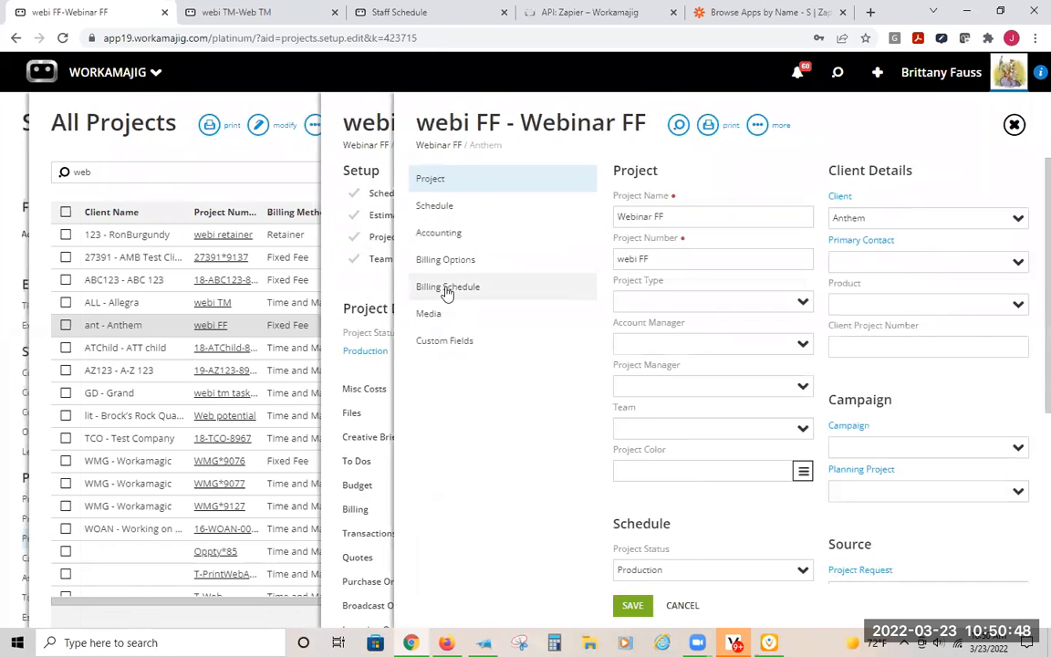
left_click(446, 288)
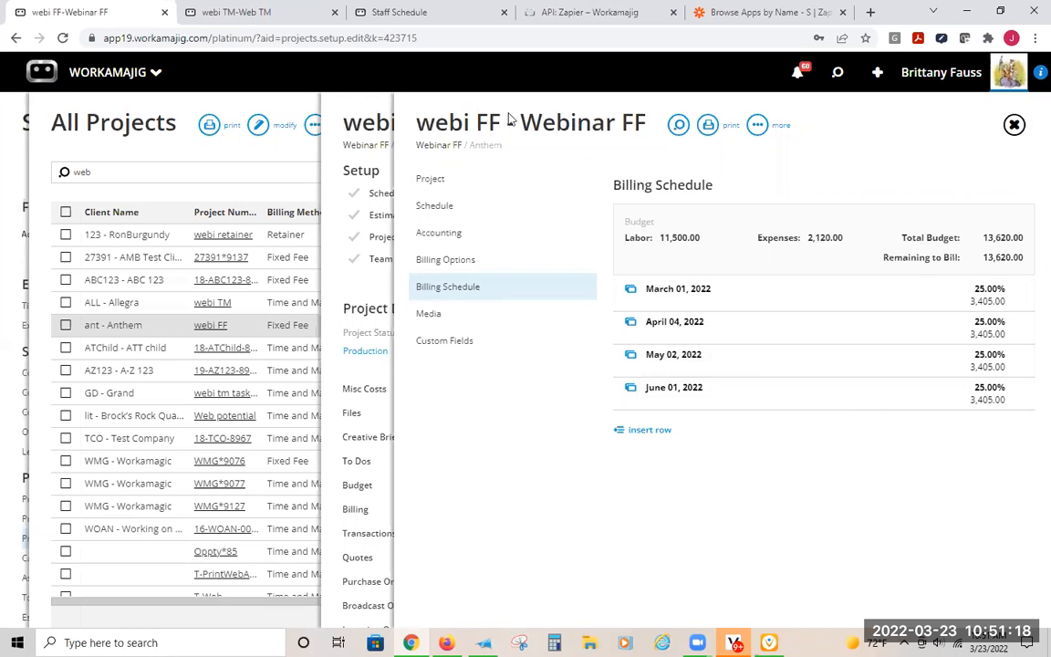
- Close the webi TM detail and open the recently used WEBINAR 3/23/22 reve forecast from the webi TM project page
left_click(258, 20)
left_click(1014, 125)
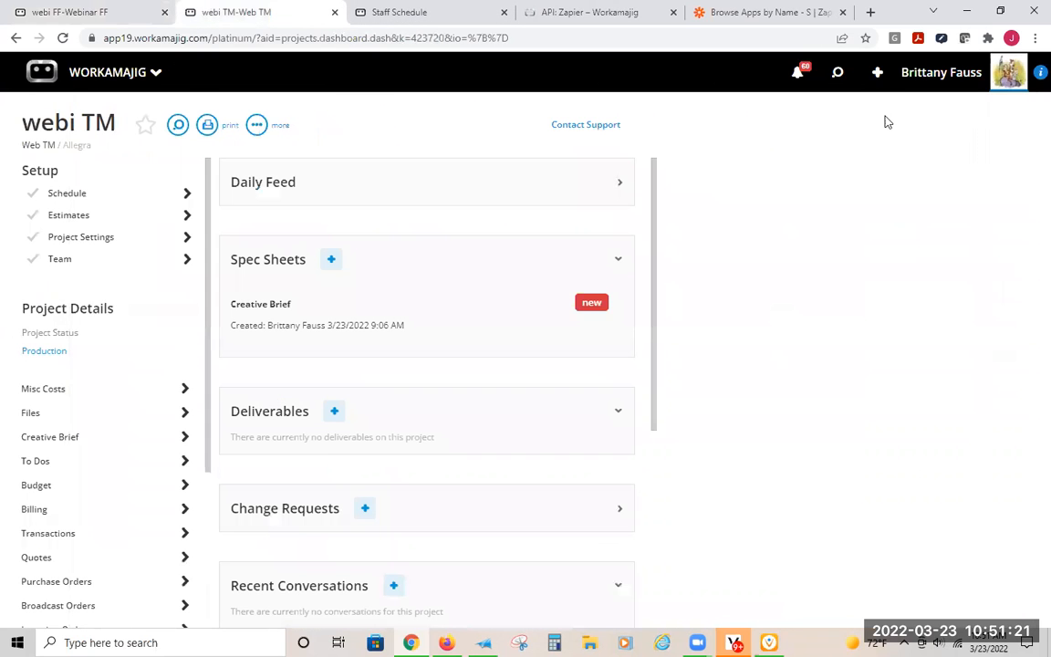
left_click(839, 74)
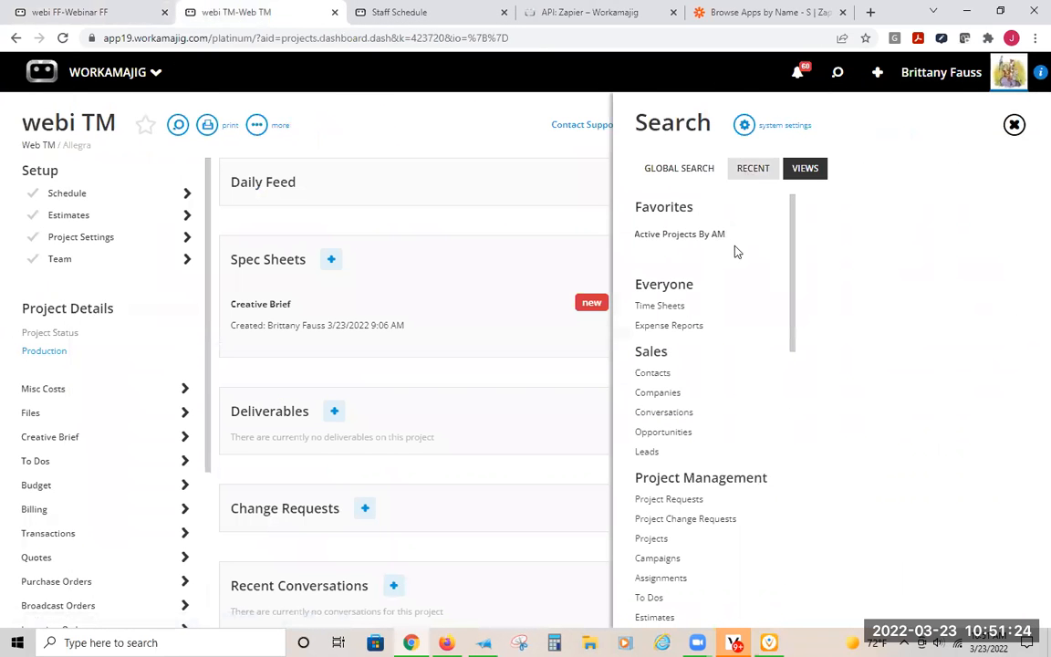
left_click(753, 170)
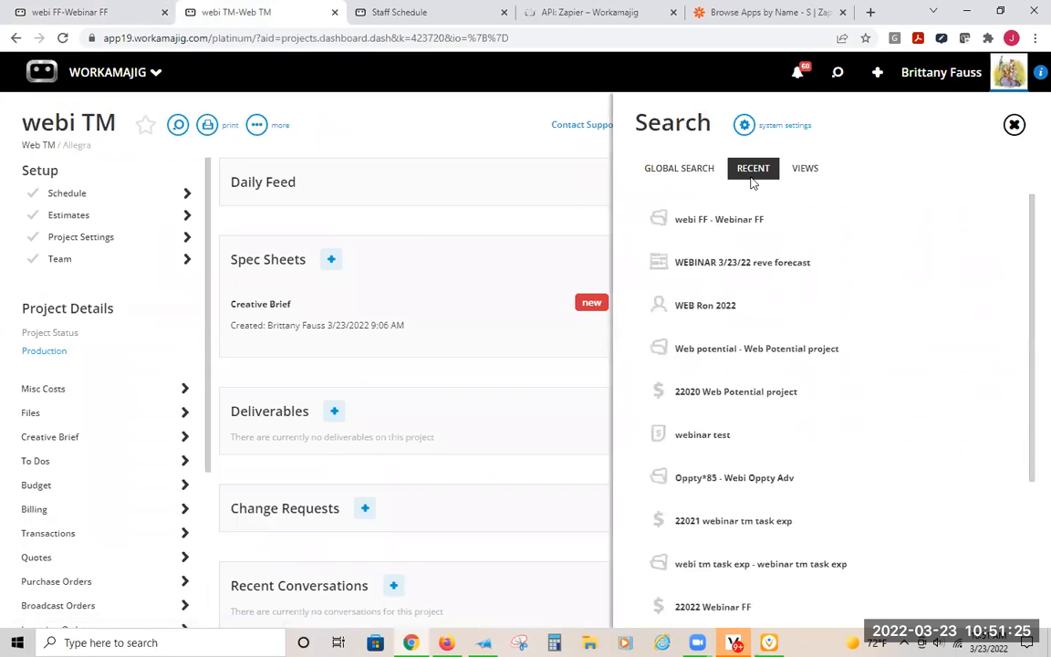
left_click(724, 264)
scroll(530, 349, "down", 3)
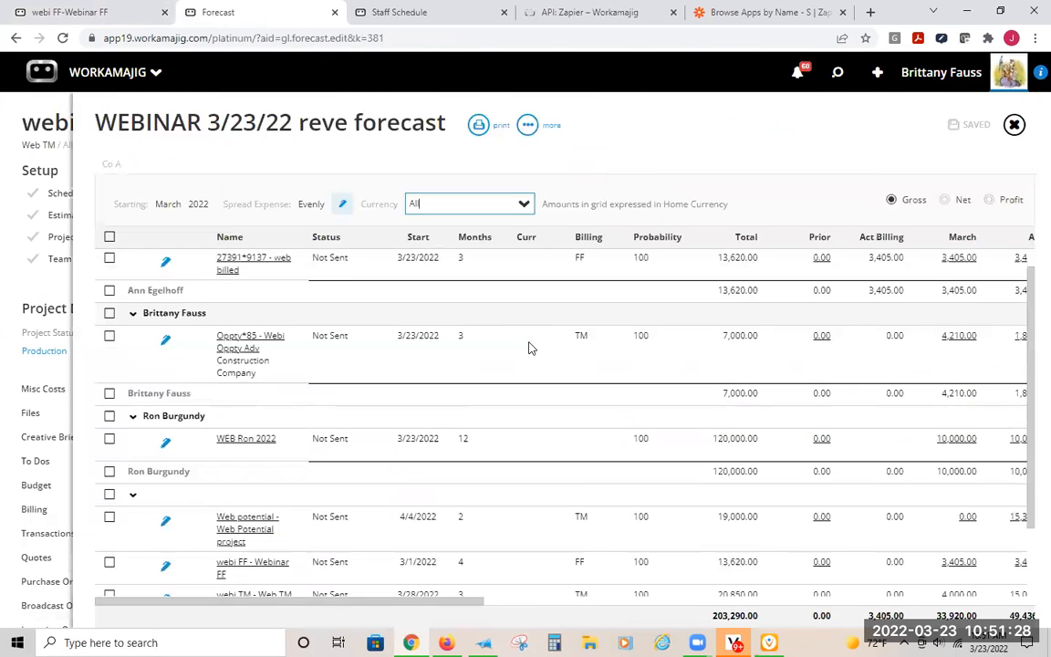
- Set the forecast's grouping to Group By Type and save it
scroll(548, 342, "up", 3)
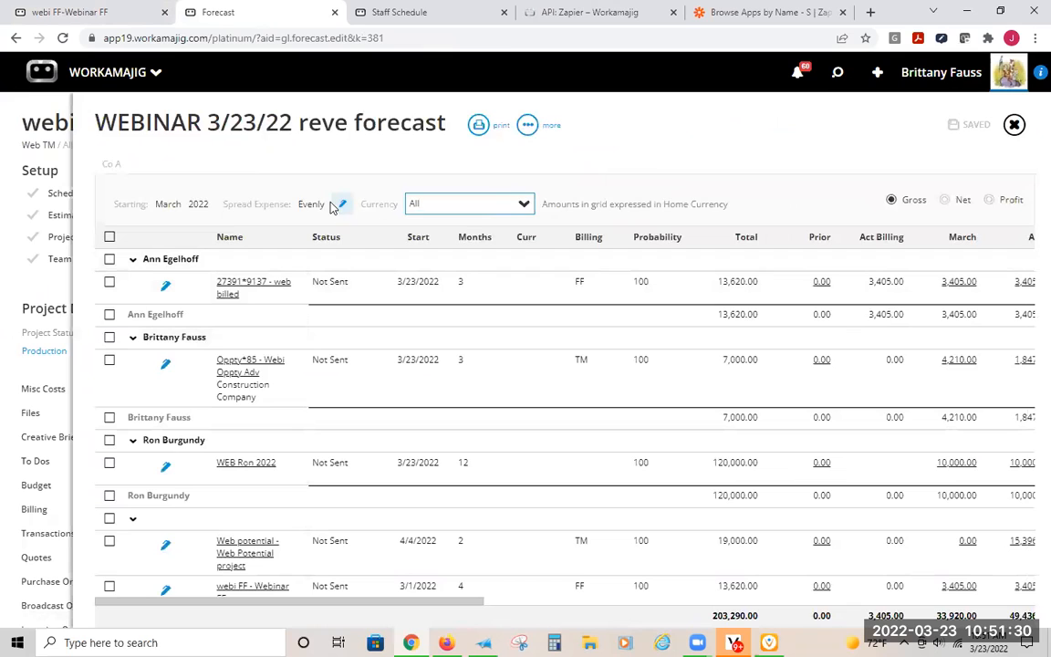
left_click(339, 204)
left_click(1016, 294)
left_click(869, 330)
left_click(873, 359)
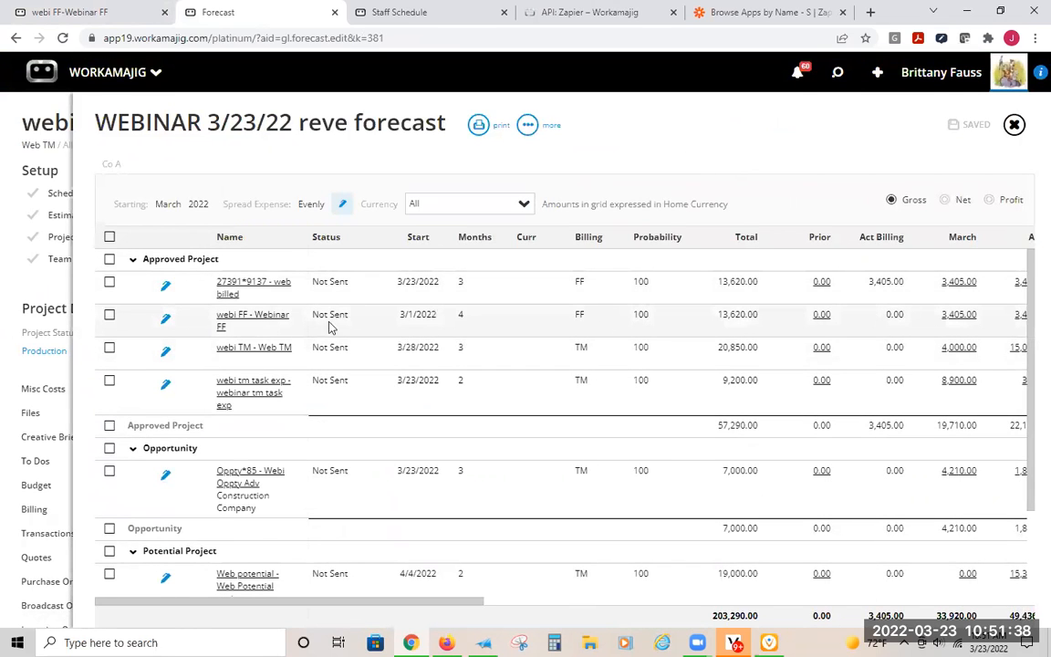
- Review the monthly amounts of the approved projects, and open the web billed project's billing schedule from the forecast
left_click_drag(453, 603, 666, 511)
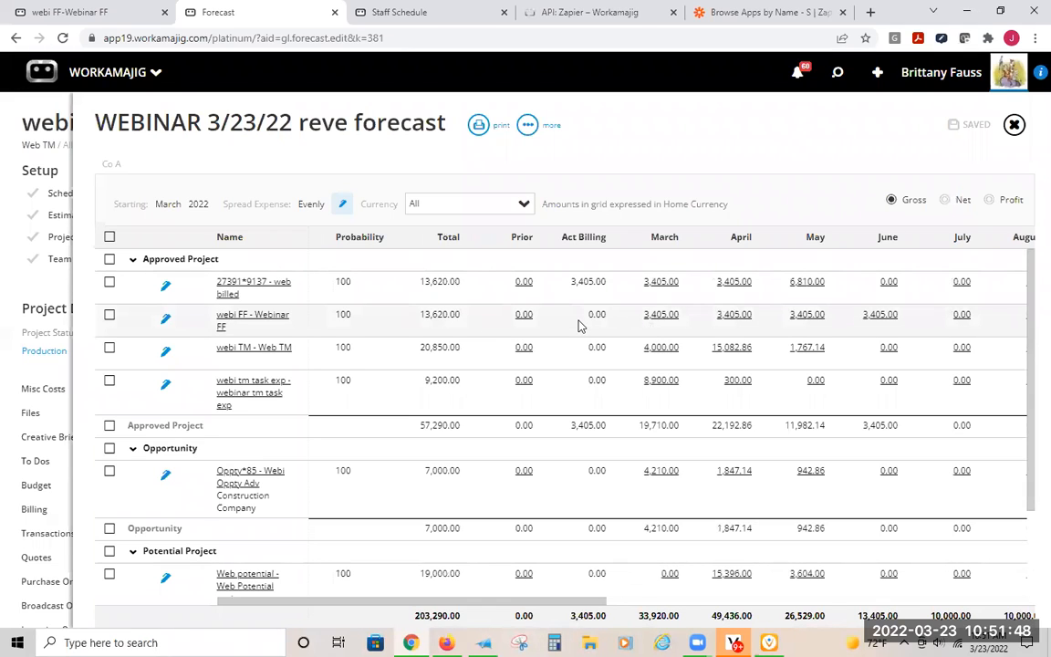
left_click(231, 284)
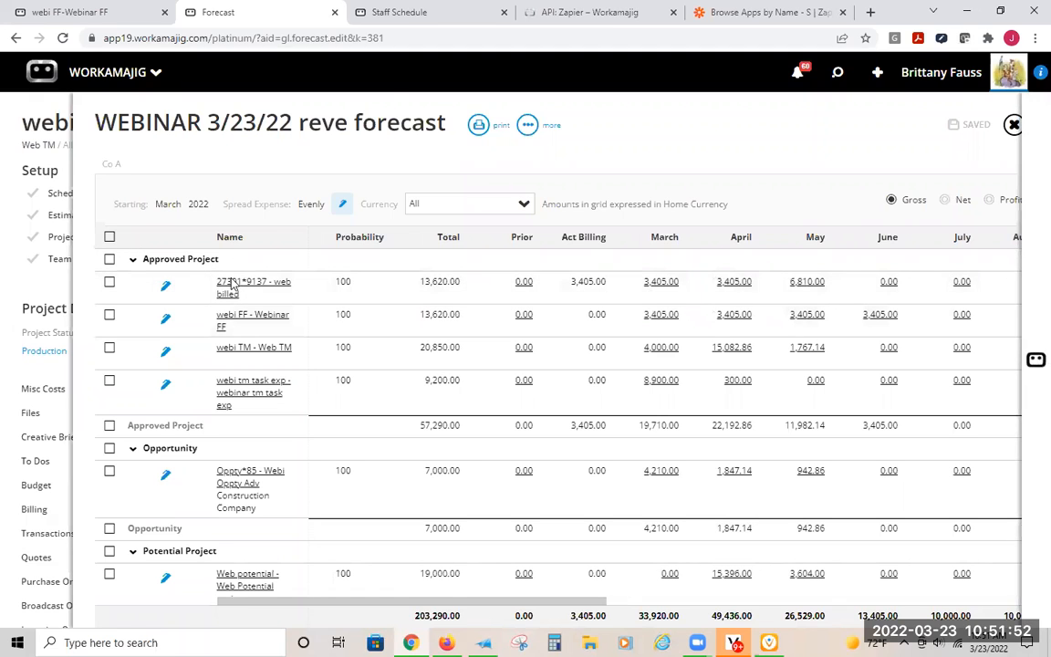
left_click(498, 240)
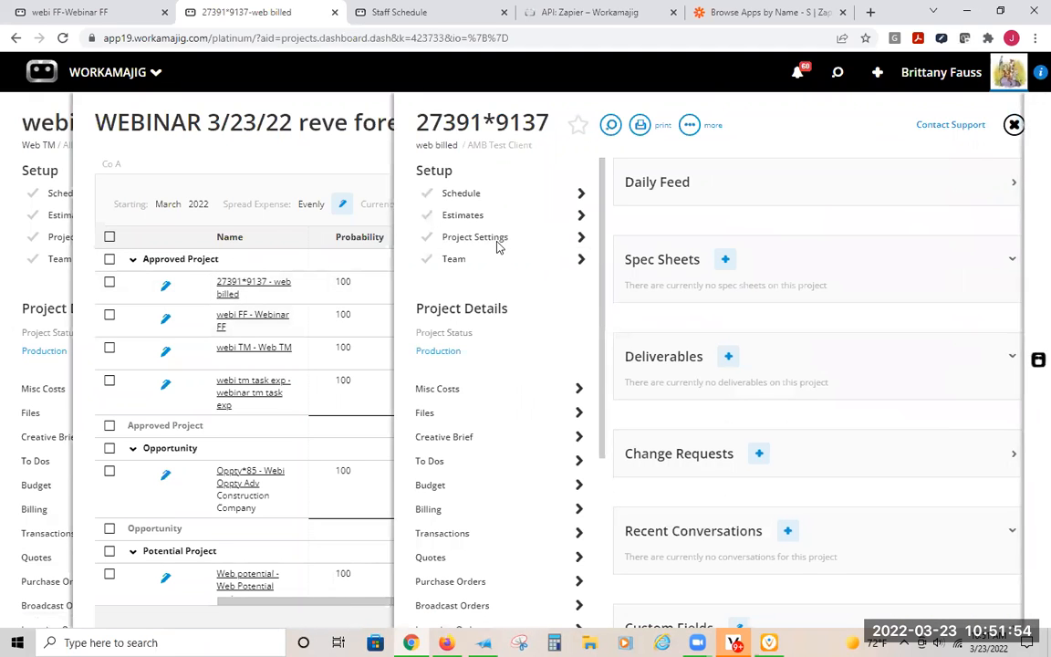
left_click(471, 289)
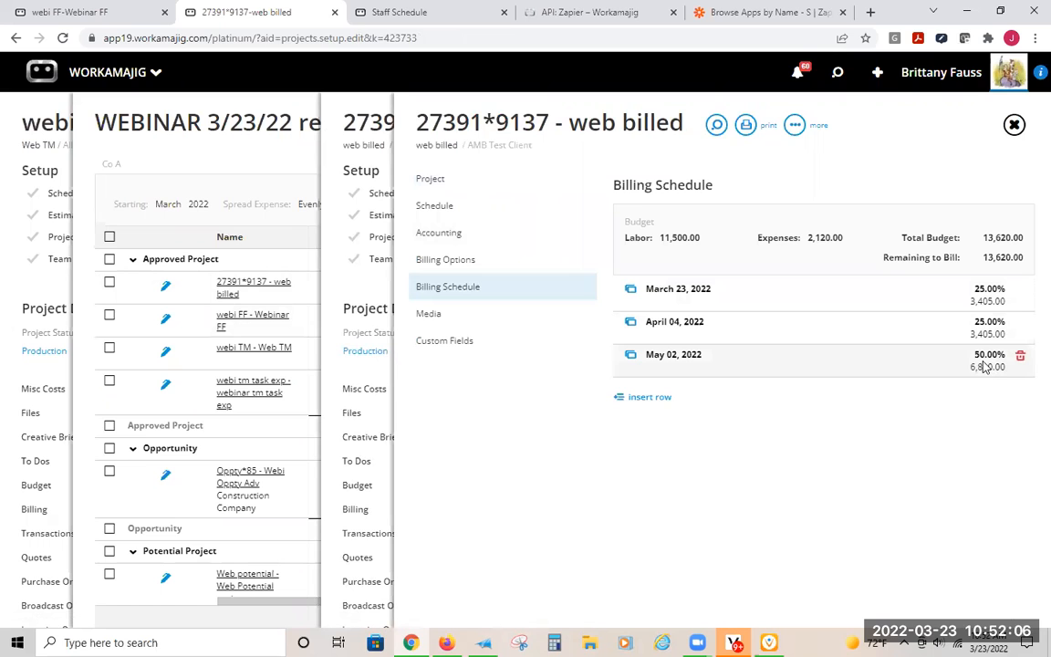
- Close the webi FF project in the other browser tab, reopen the webinar forecast there and view its monthly amounts
left_click(116, 16)
left_click(125, 136)
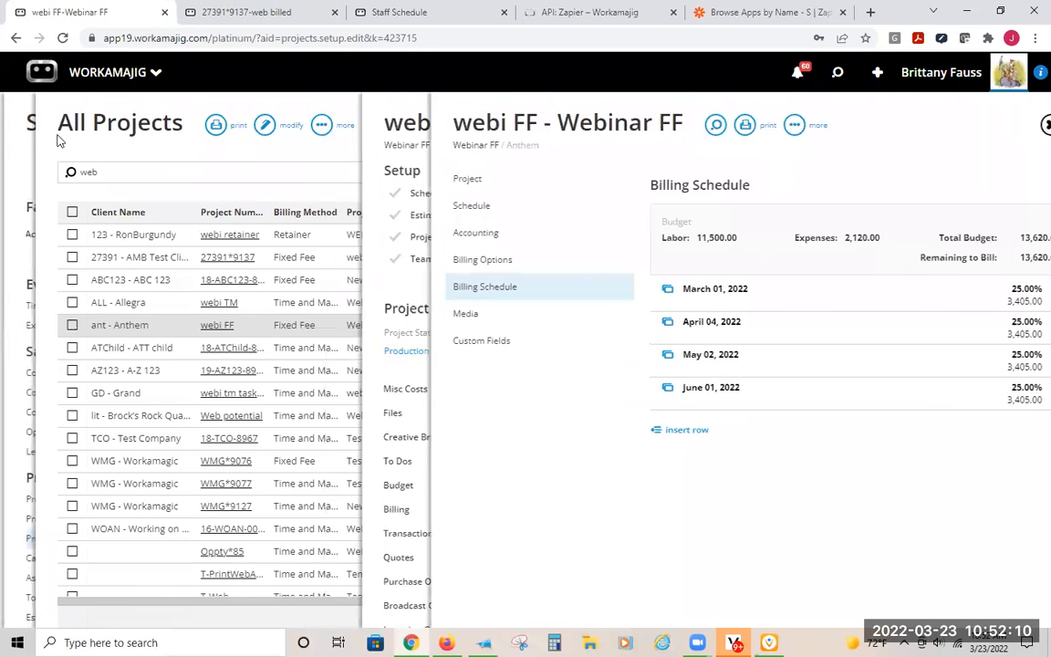
left_click(91, 128)
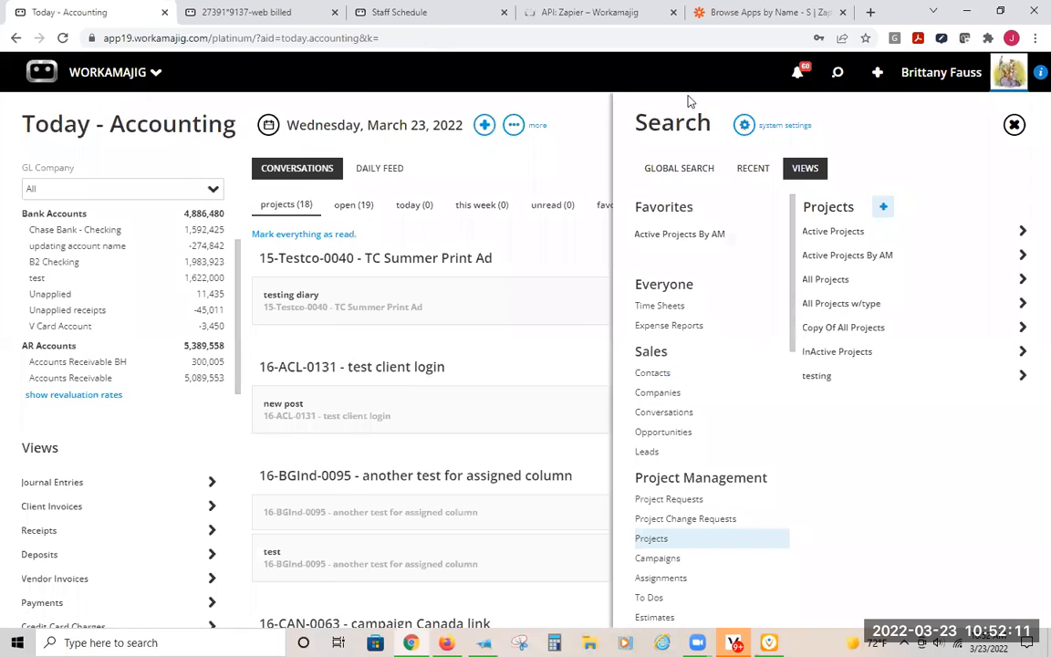
left_click(753, 168)
left_click(727, 222)
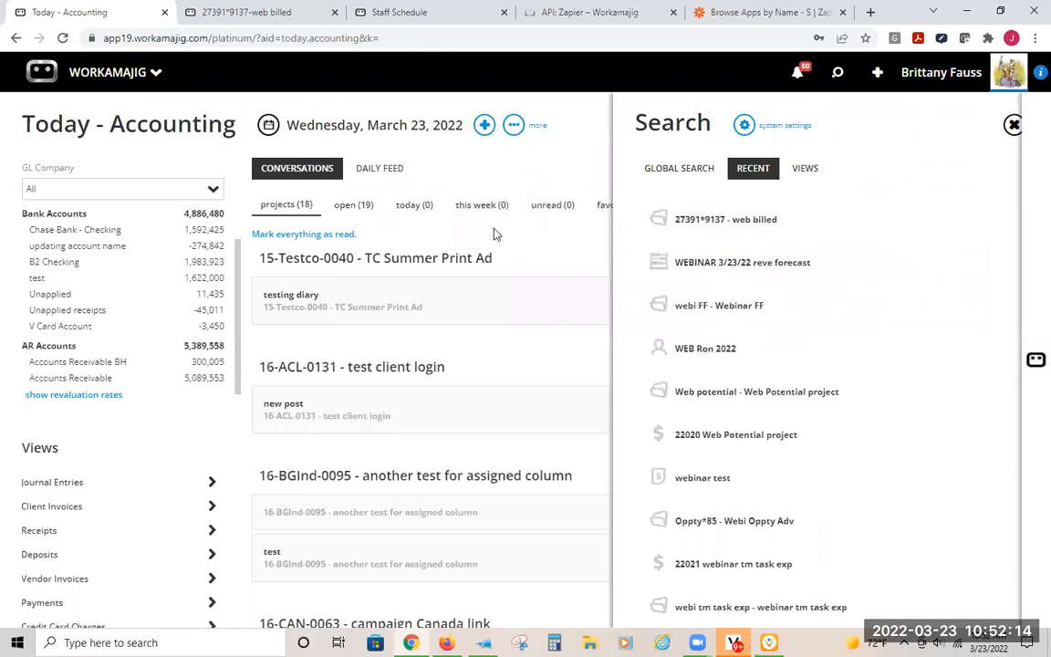
left_click(210, 136)
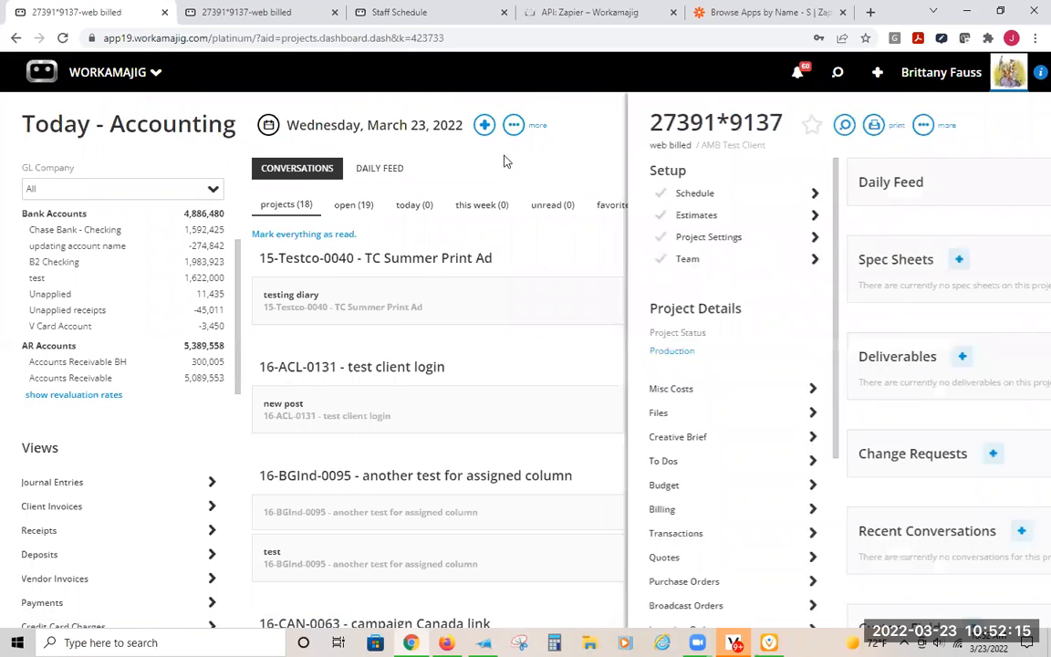
left_click(838, 72)
left_click(764, 274)
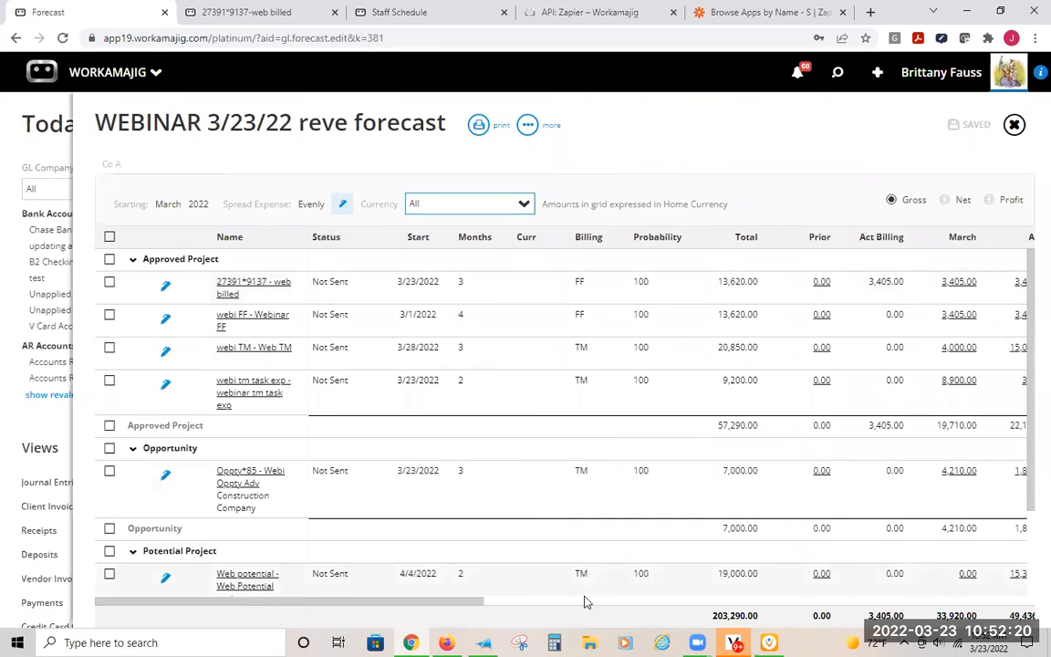
left_click_drag(469, 602, 587, 602)
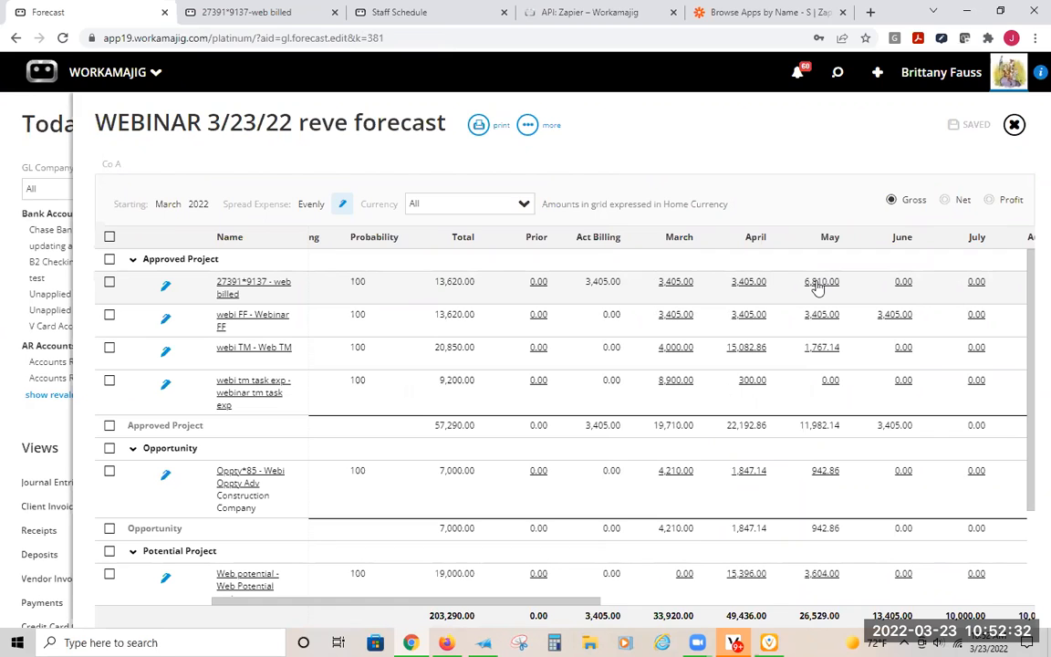
- Return to the web billed project's billing schedule and set the March 23, 2022 entry's dollar amount to 3,500
left_click(263, 13)
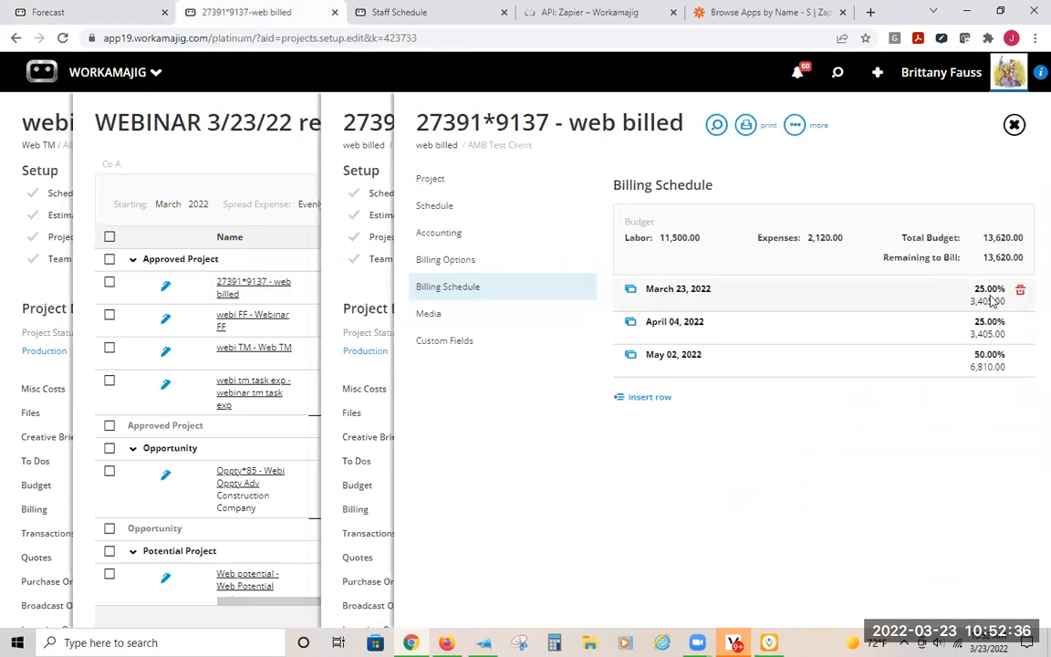
left_click(885, 299)
left_click(721, 355)
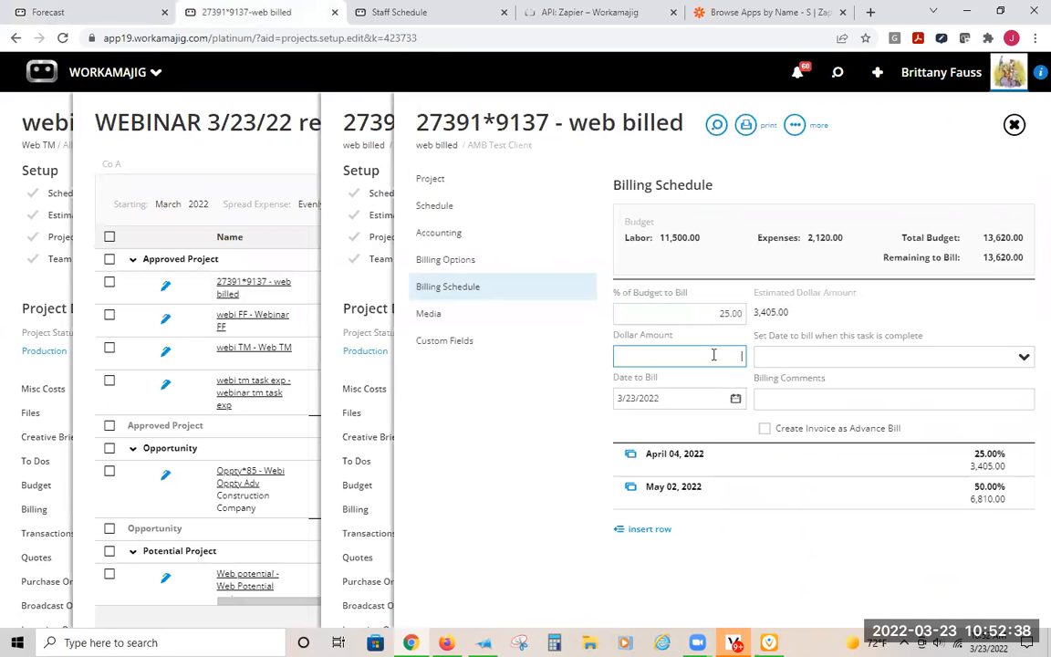
type("3,50")
type("00")
key("Return")
- Set the April 4, 2022 billing schedule entry's dollar amount to 1,500
left_click(930, 318)
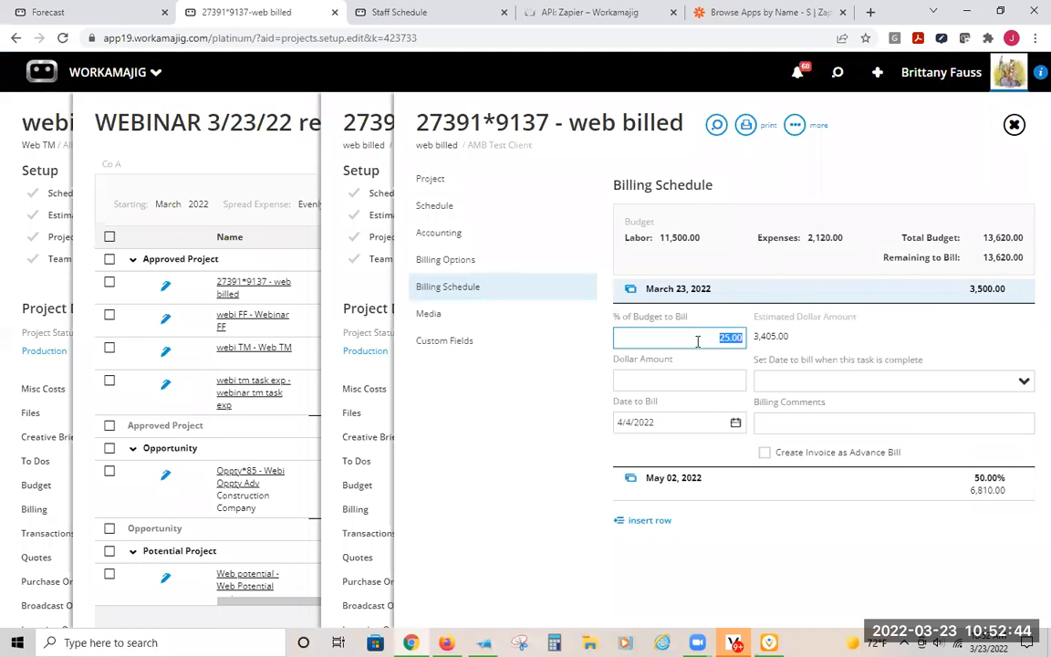
left_click(675, 382)
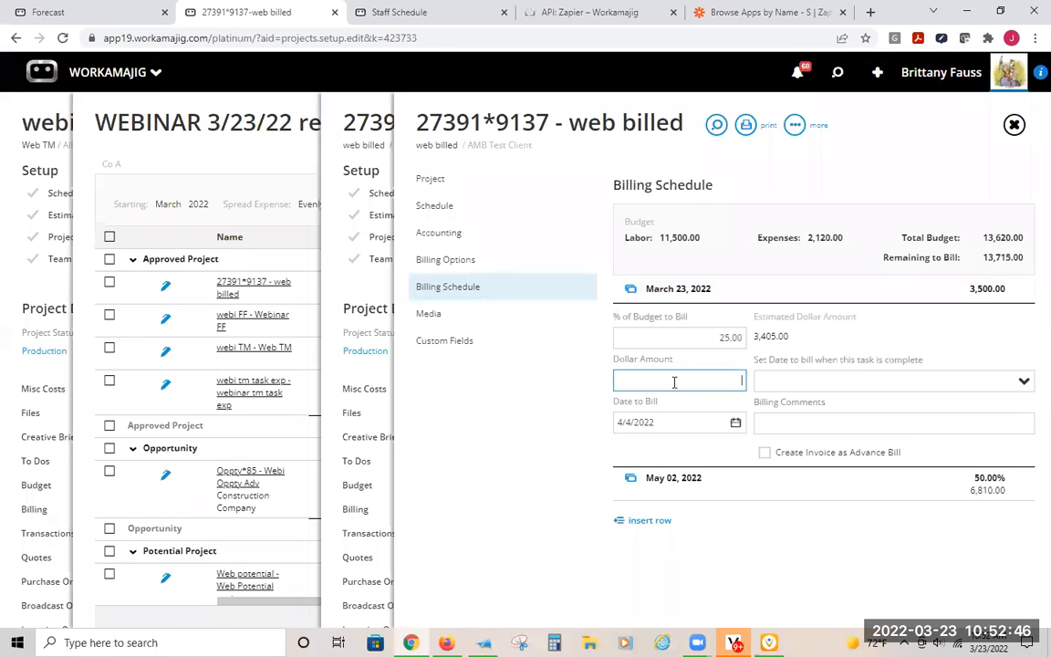
type("1500")
key("Return")
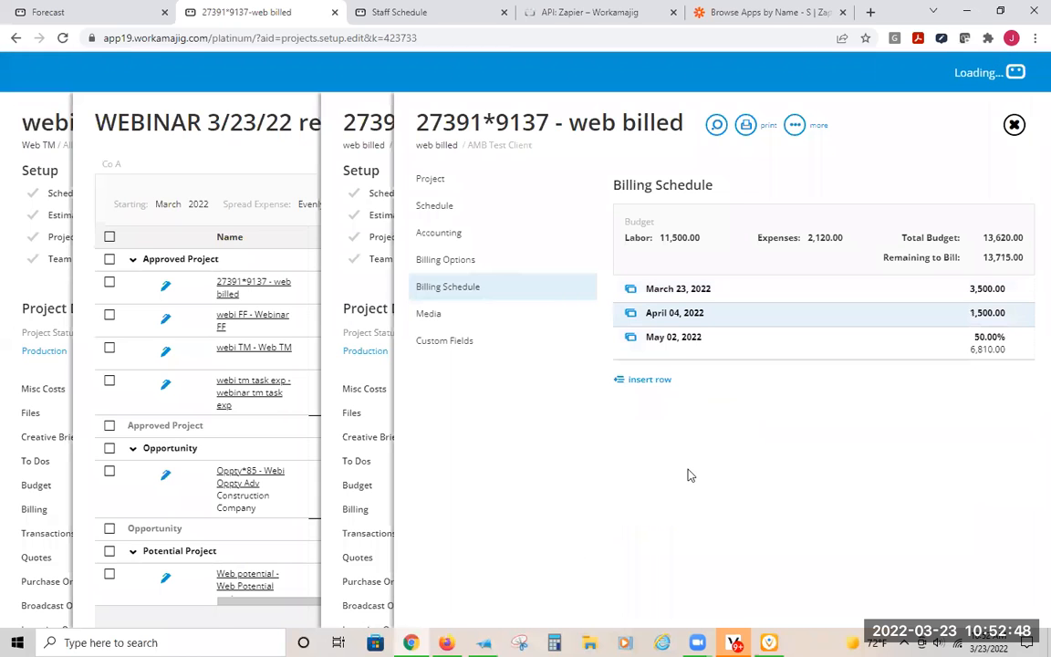
- Look at the details of the May 2 and March 23, 2022 billing schedule entries and close them without changes
left_click(694, 340)
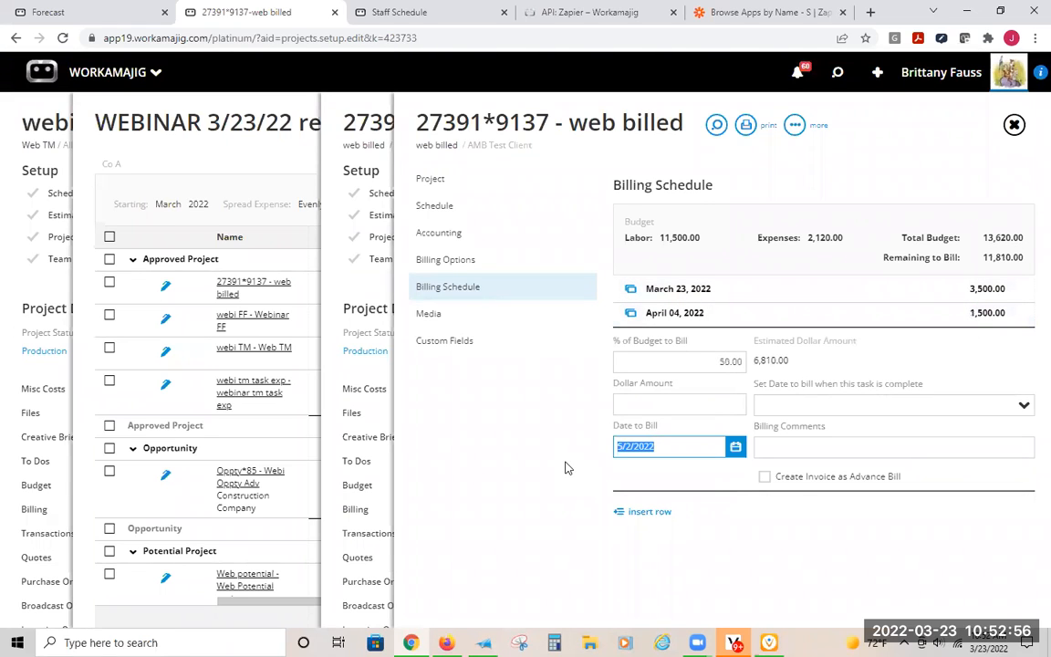
left_click(693, 404)
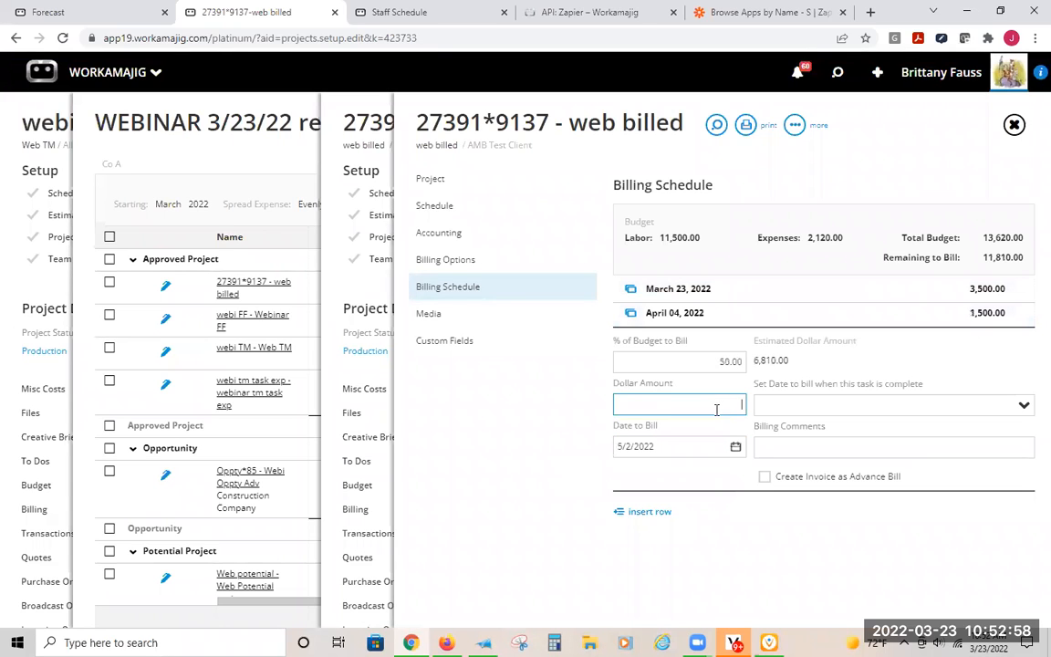
left_click(490, 404)
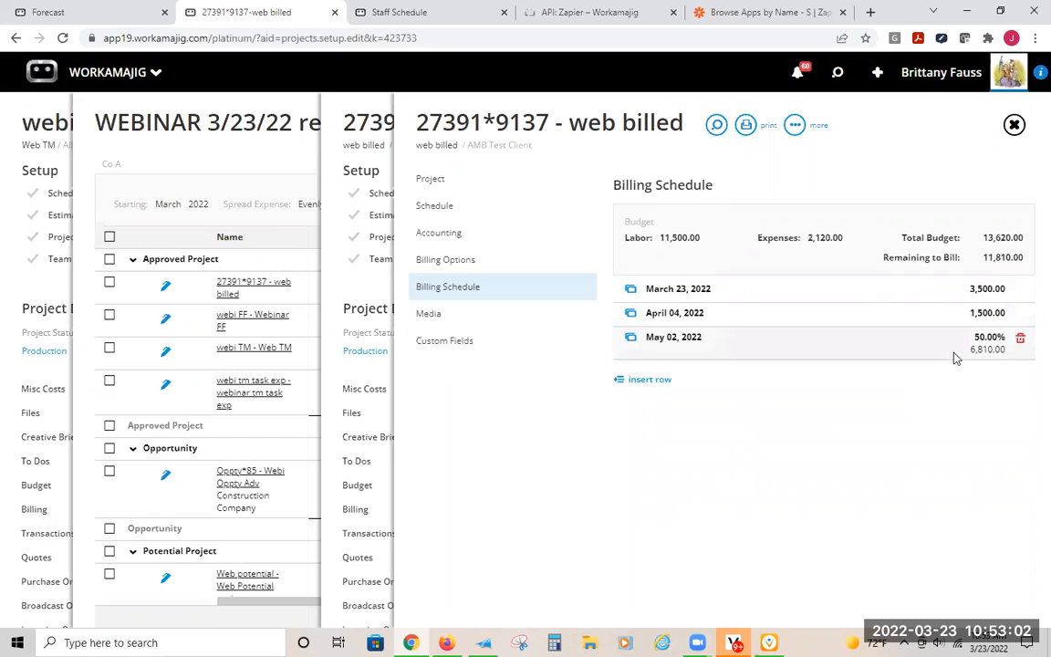
left_click(960, 300)
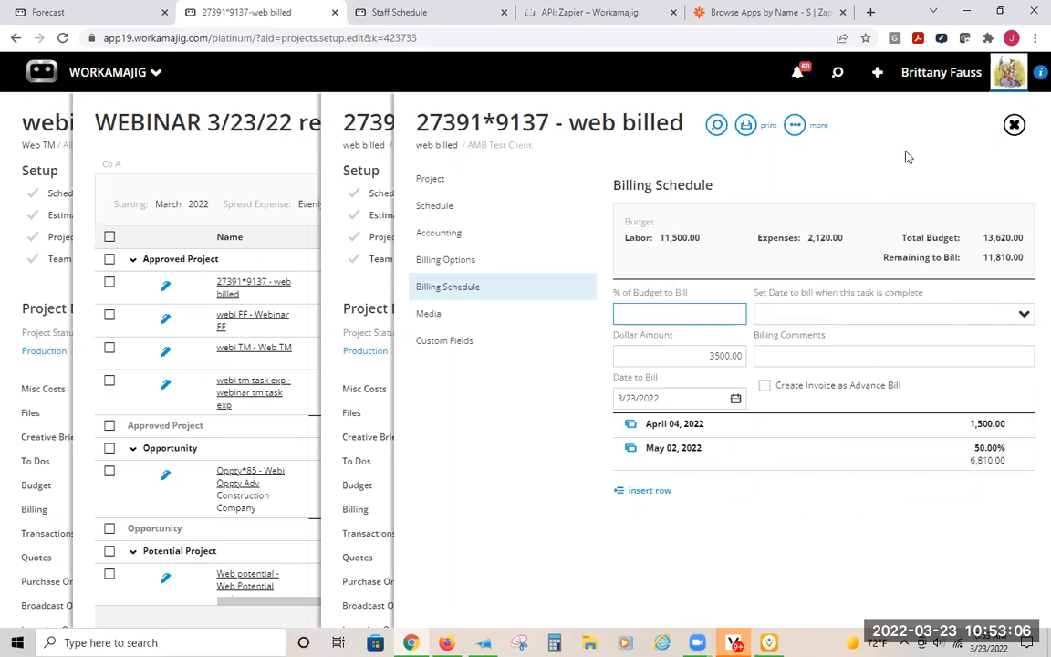
left_click(760, 167)
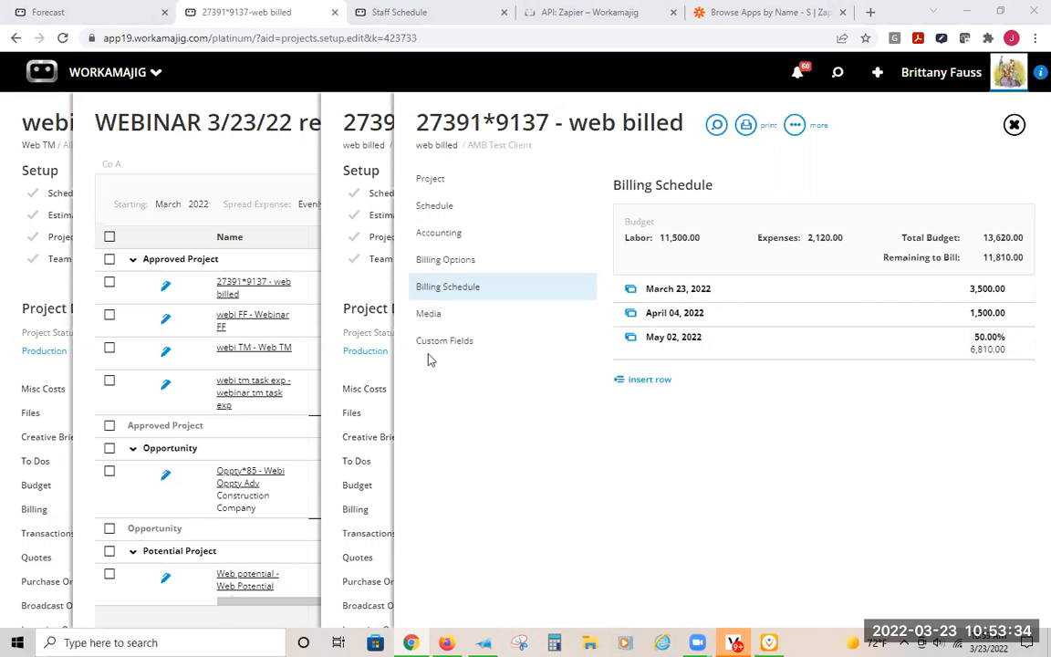
- Return to the forecast in the other browser tab, close it and reopen WEBINAR 3/23/22 reve forecast from the recent items
left_click(78, 9)
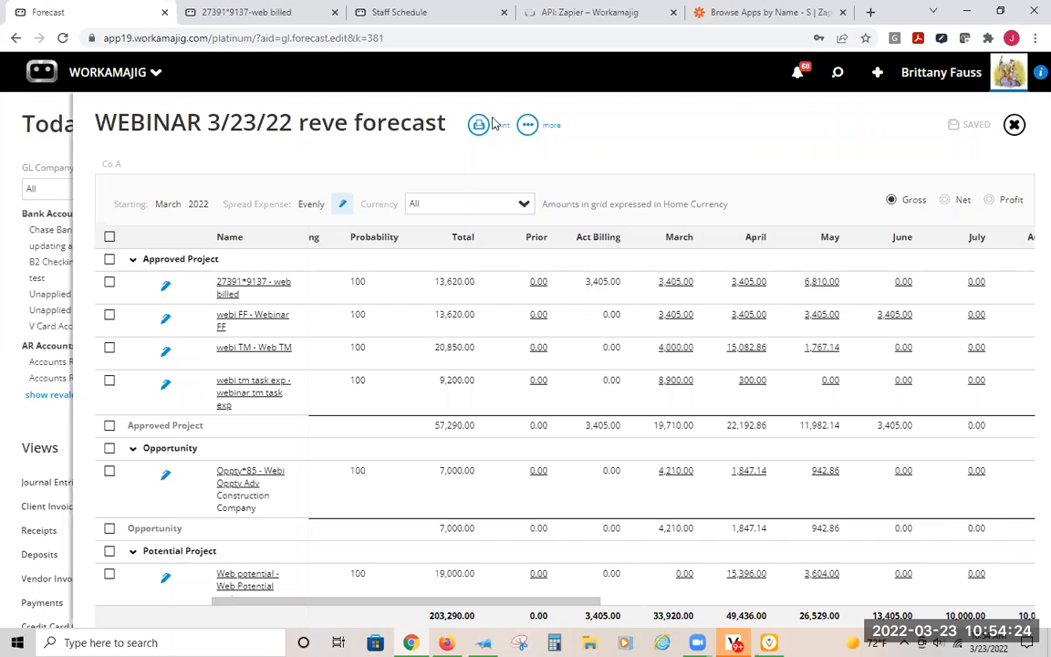
left_click(33, 137)
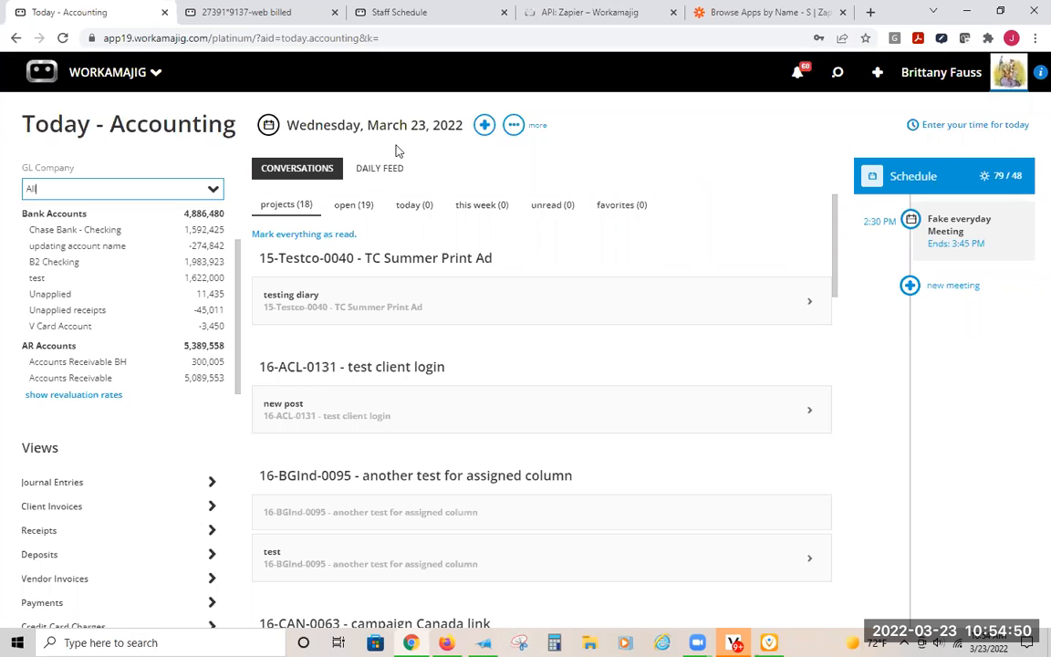
left_click(837, 73)
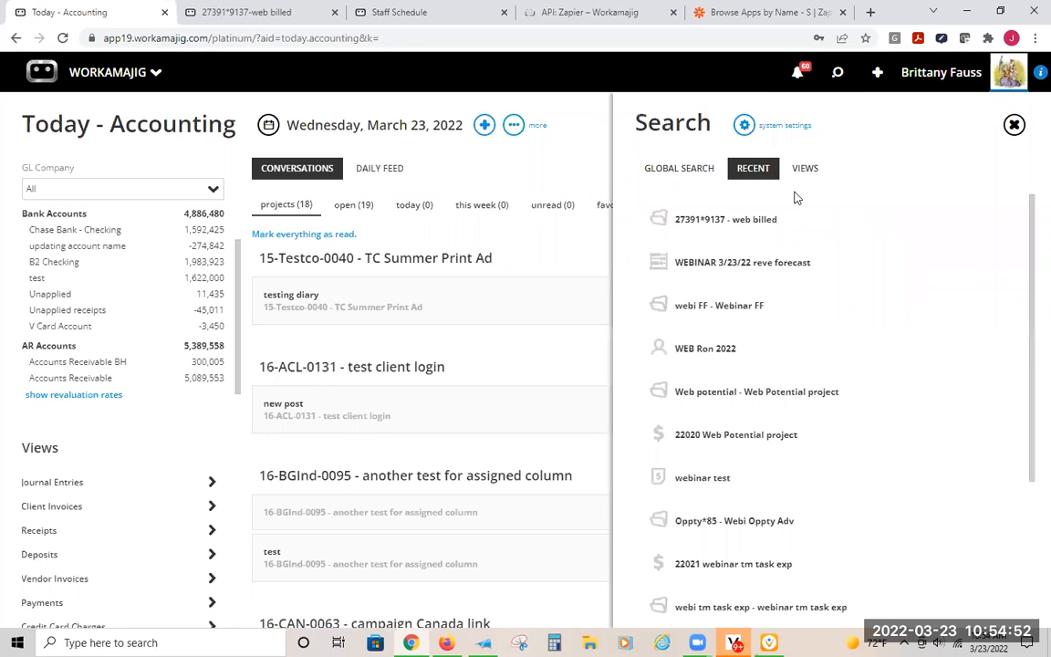
left_click(739, 267)
- Select all entries in the webinar forecast and send notifications for them
left_click(109, 230)
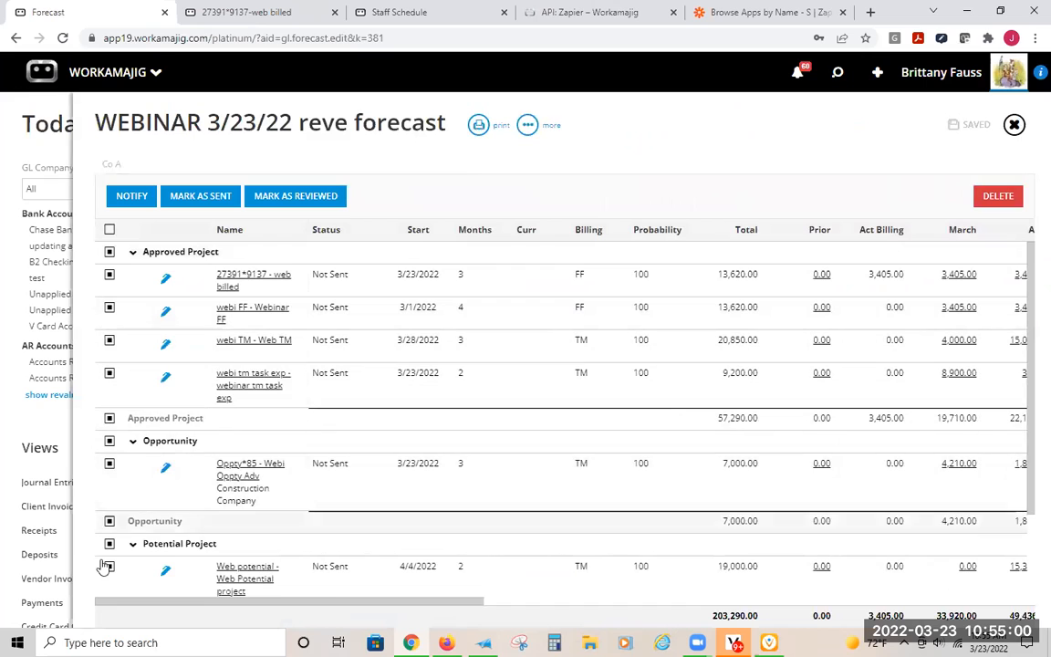
left_click(108, 230)
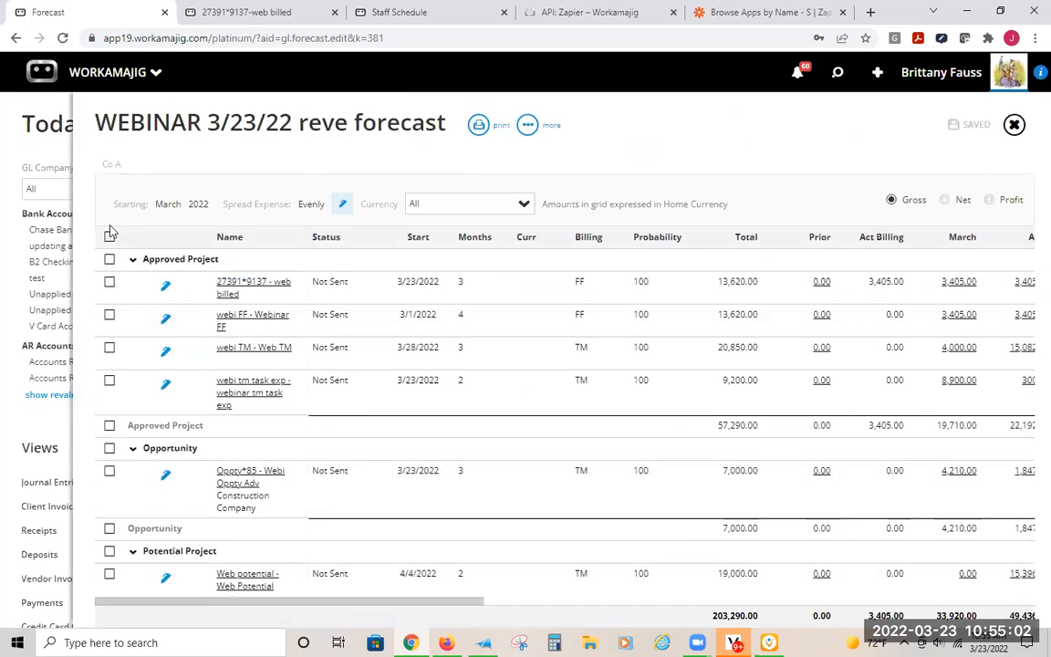
left_click(109, 237)
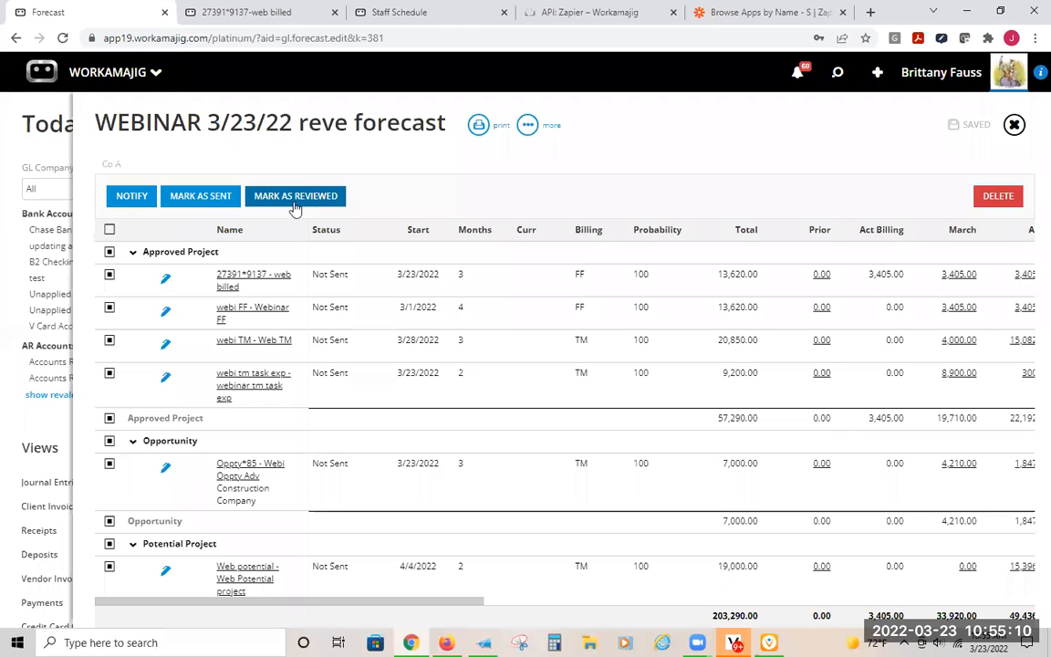
left_click(133, 206)
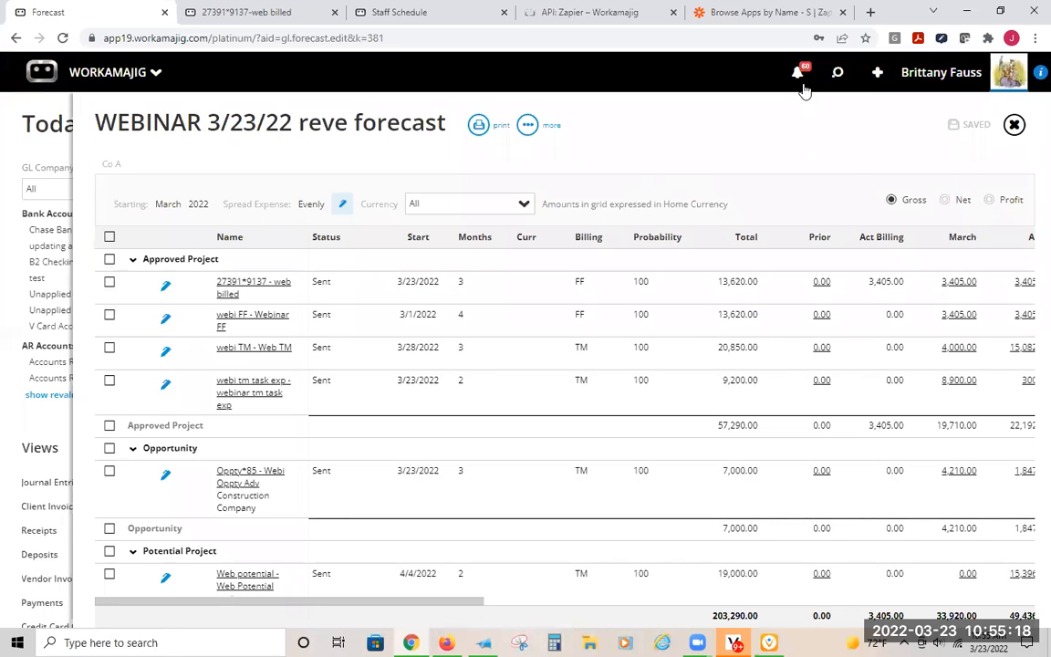
- Check the Notifications list, view the web billed project's estimate details from the forecast, and return to the forecast grid
left_click(802, 85)
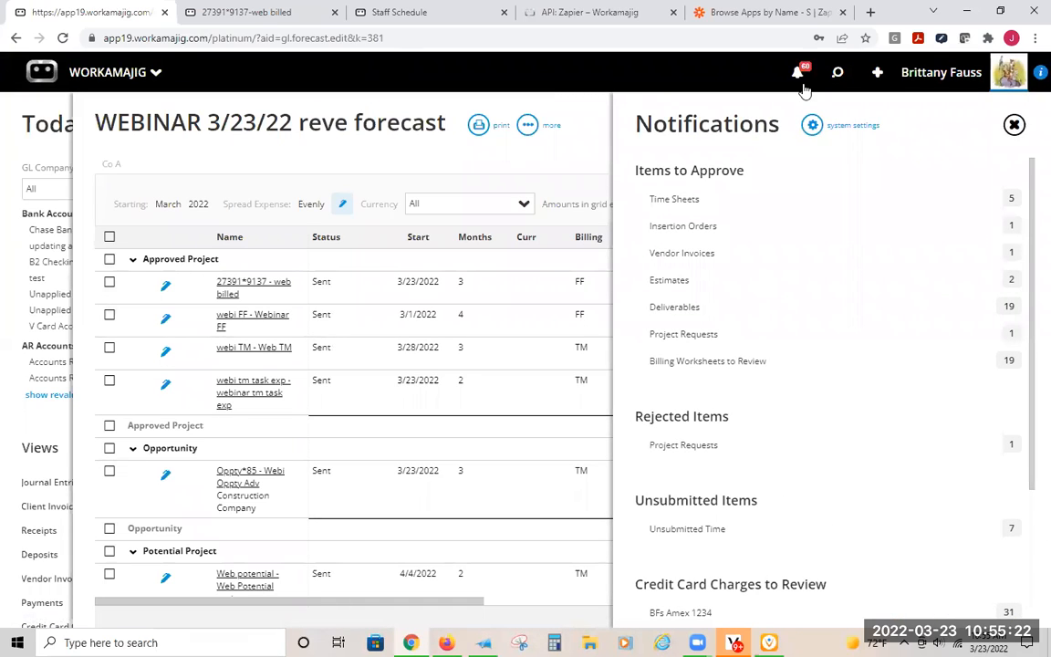
left_click(488, 165)
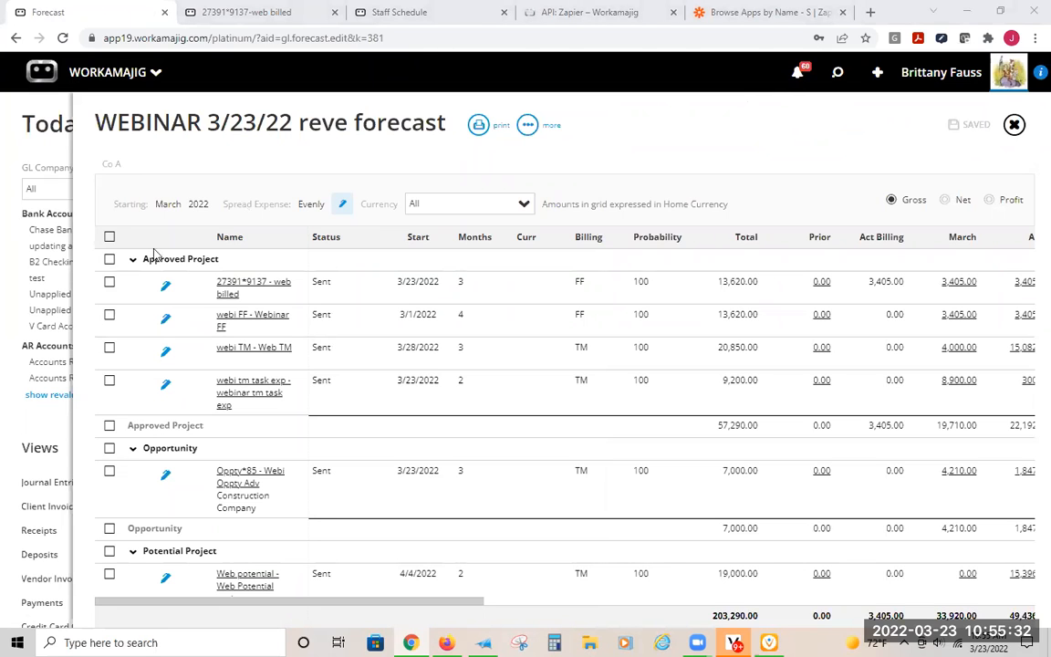
left_click(166, 288)
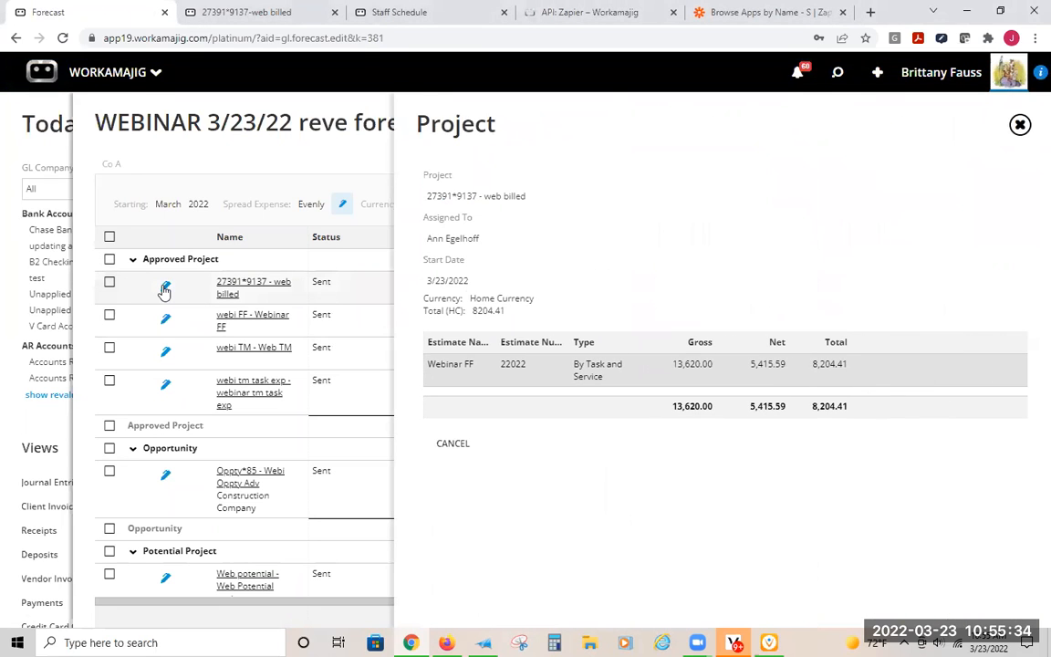
left_click(186, 161)
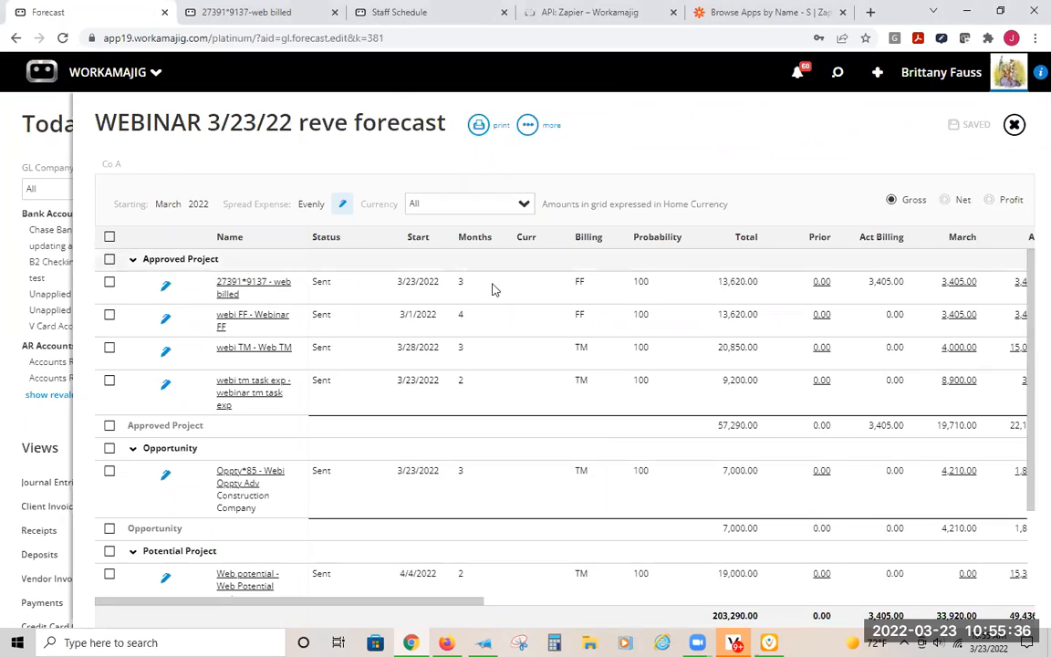
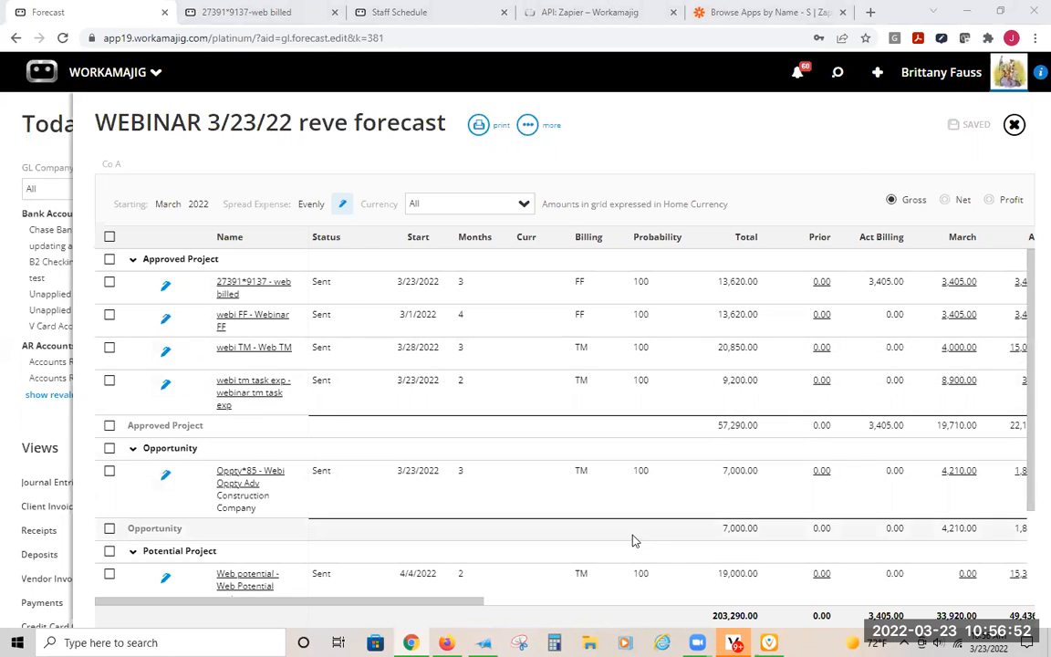
- Update the WEBINAR 3/23/22 reve forecast and review its approved project, opportunity, potential project and retainer entries
left_click(518, 129)
left_click(416, 160)
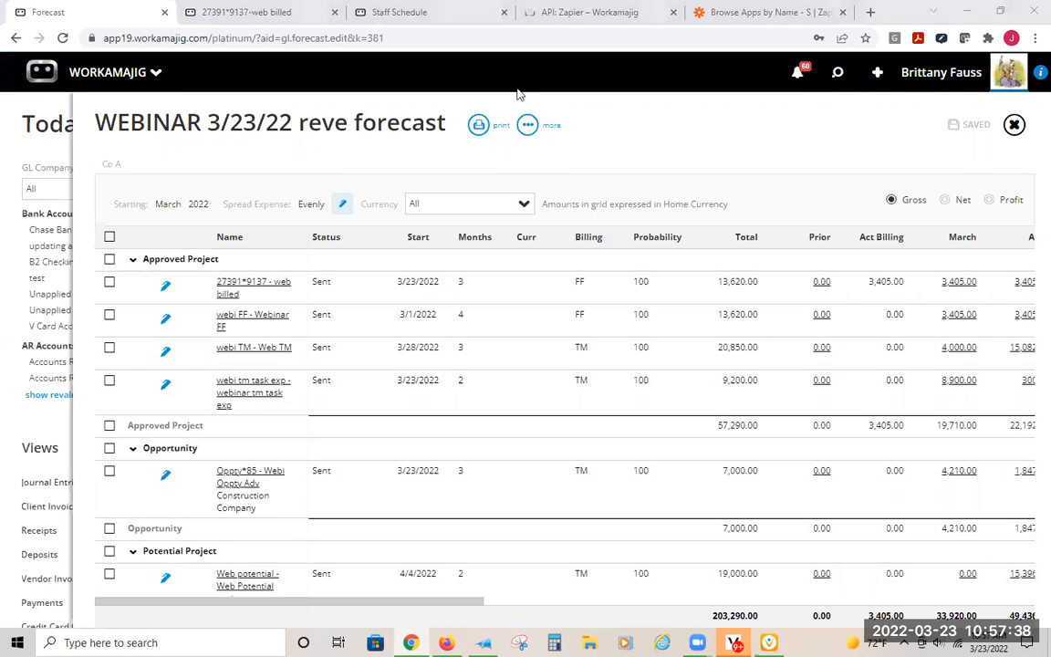
scroll(708, 269, "down", 2)
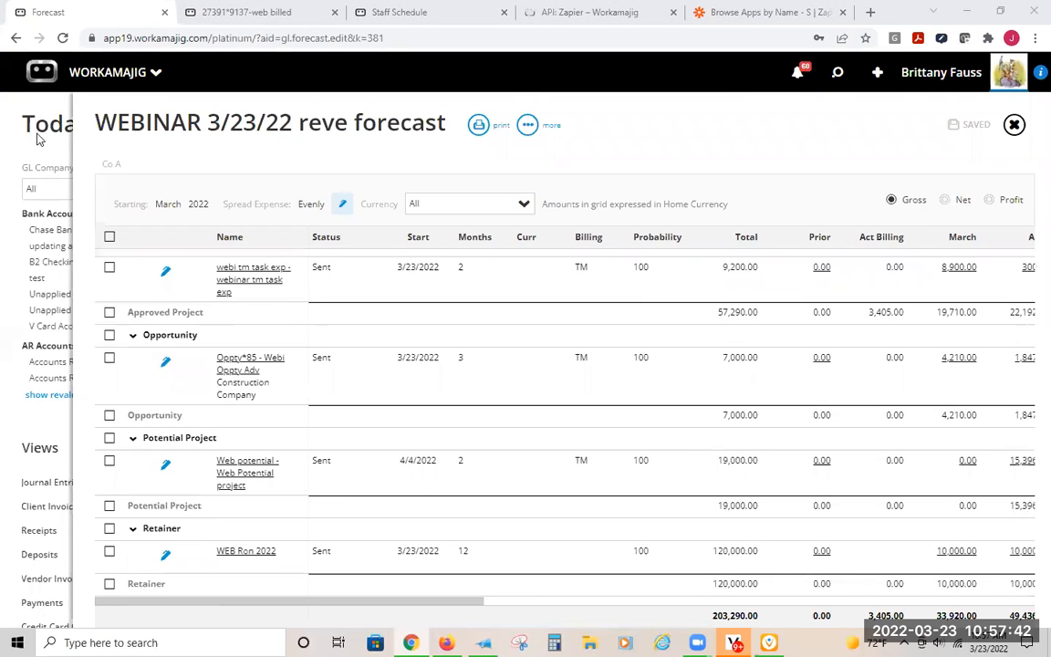
- View the forecast's Edit Details settings and its additional actions without changing anything
left_click(342, 208)
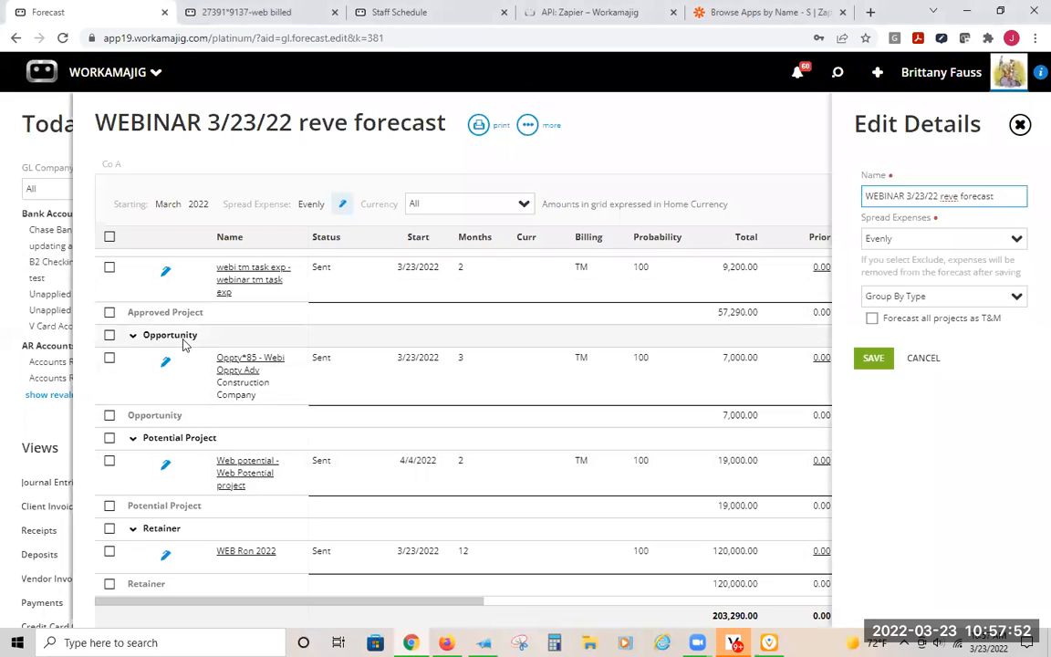
left_click(538, 125)
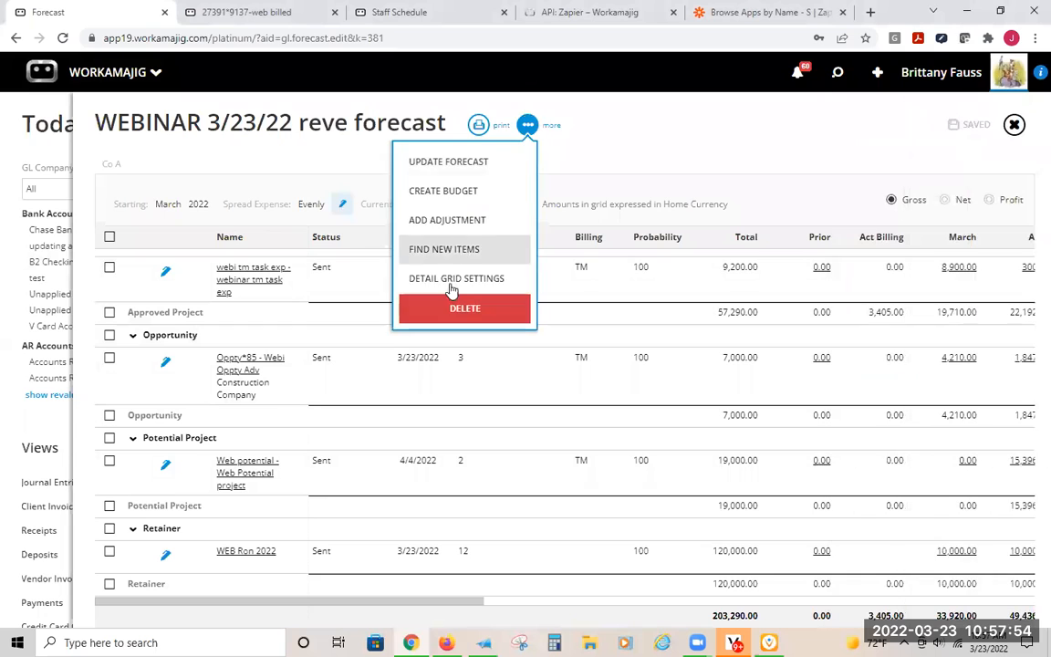
left_click(714, 142)
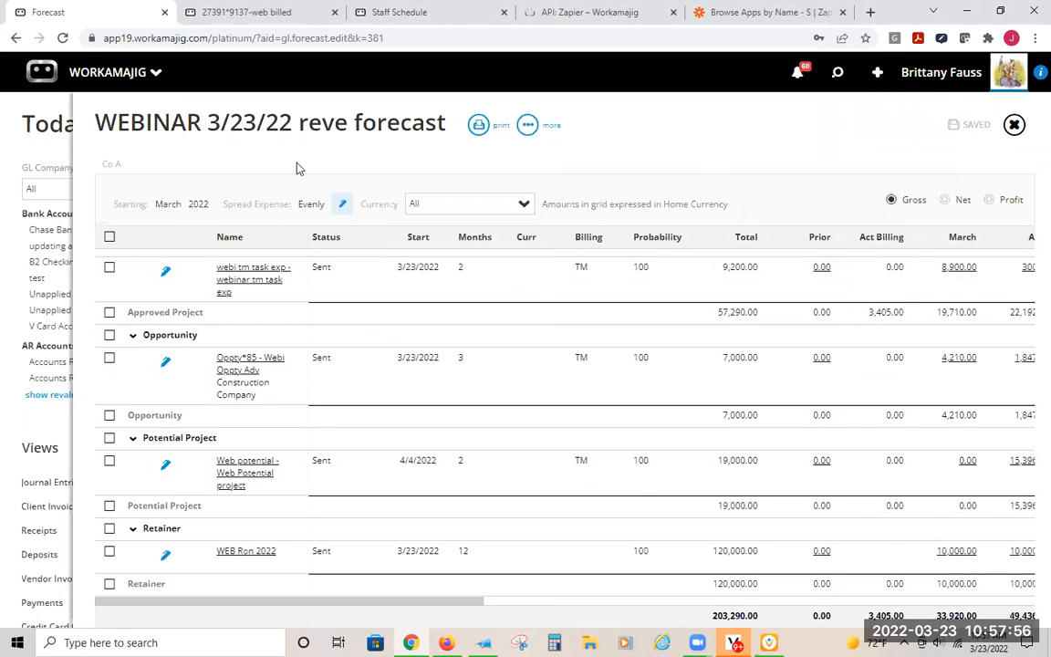
- Close the forecast, review the inclusion, expense-spreading and client filter options for a new revenue forecast, and leave without saving
left_click(53, 130)
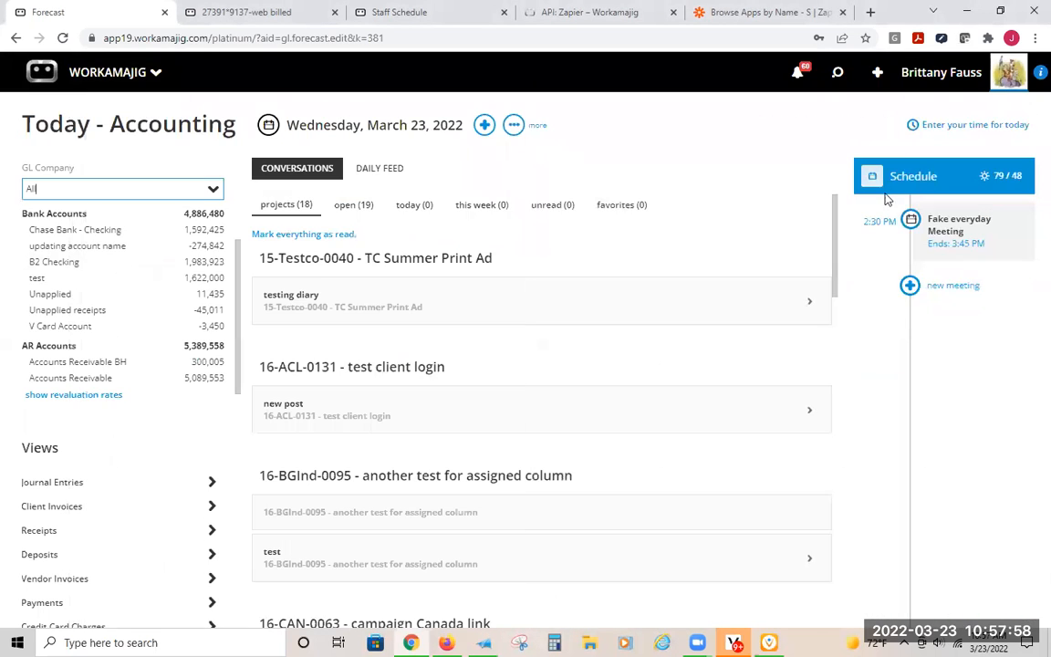
left_click(877, 72)
scroll(868, 369, "down", 10)
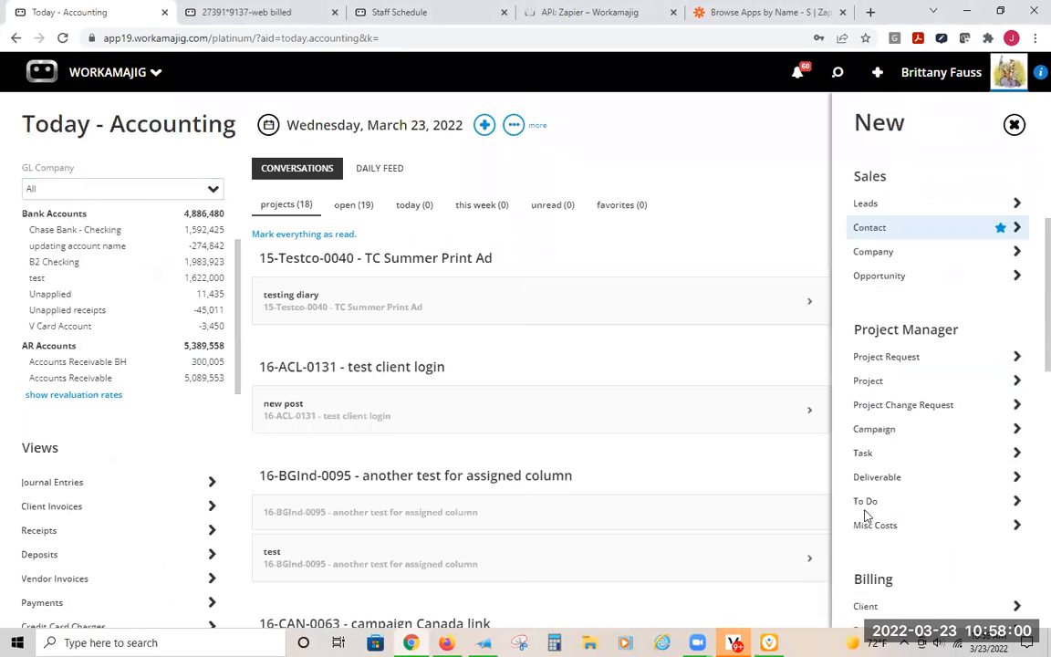
left_click(881, 540)
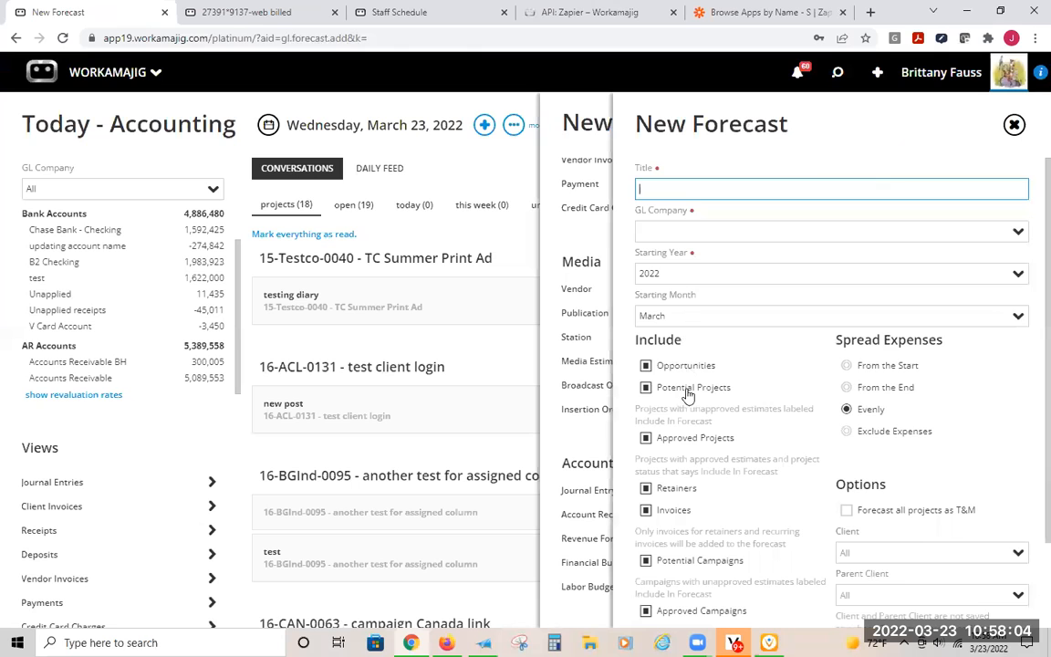
scroll(746, 503, "down", 2)
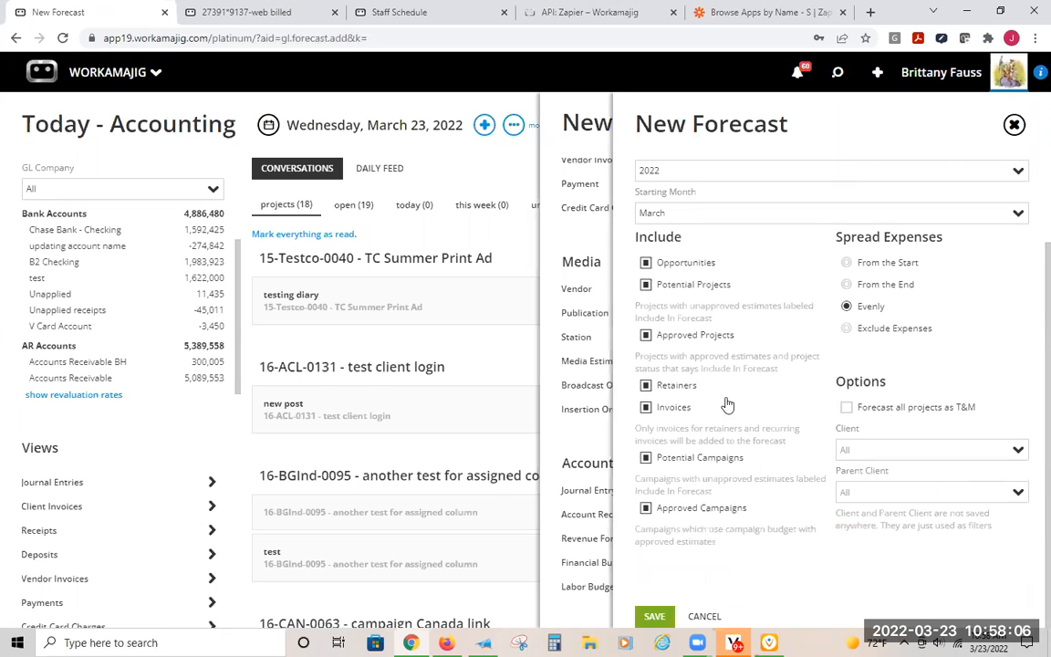
scroll(733, 399, "up", 2)
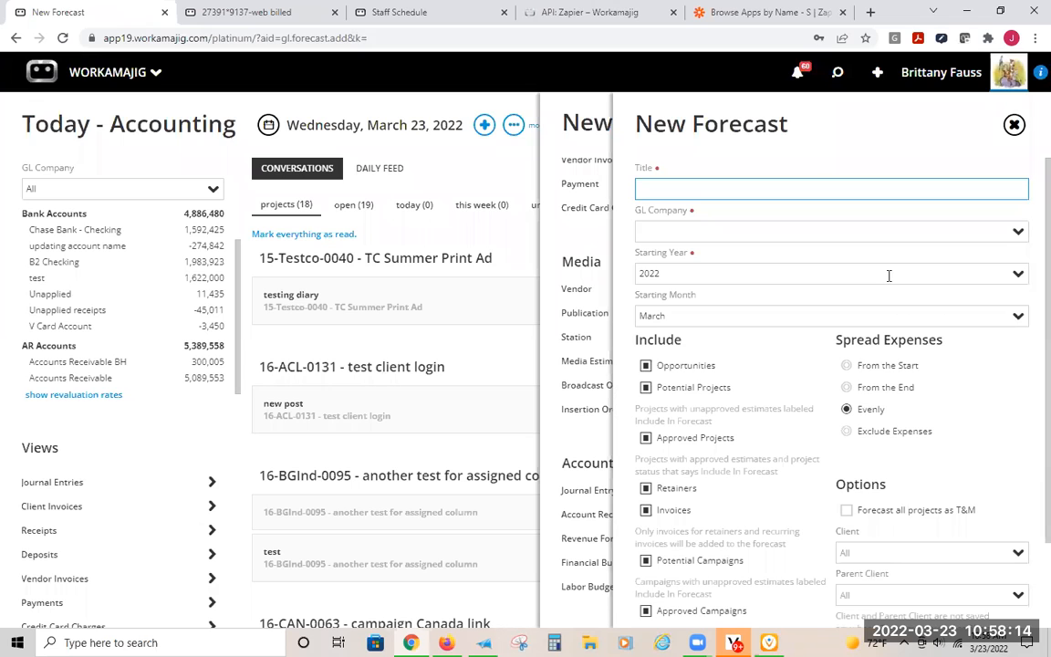
left_click(591, 130)
left_click(774, 126)
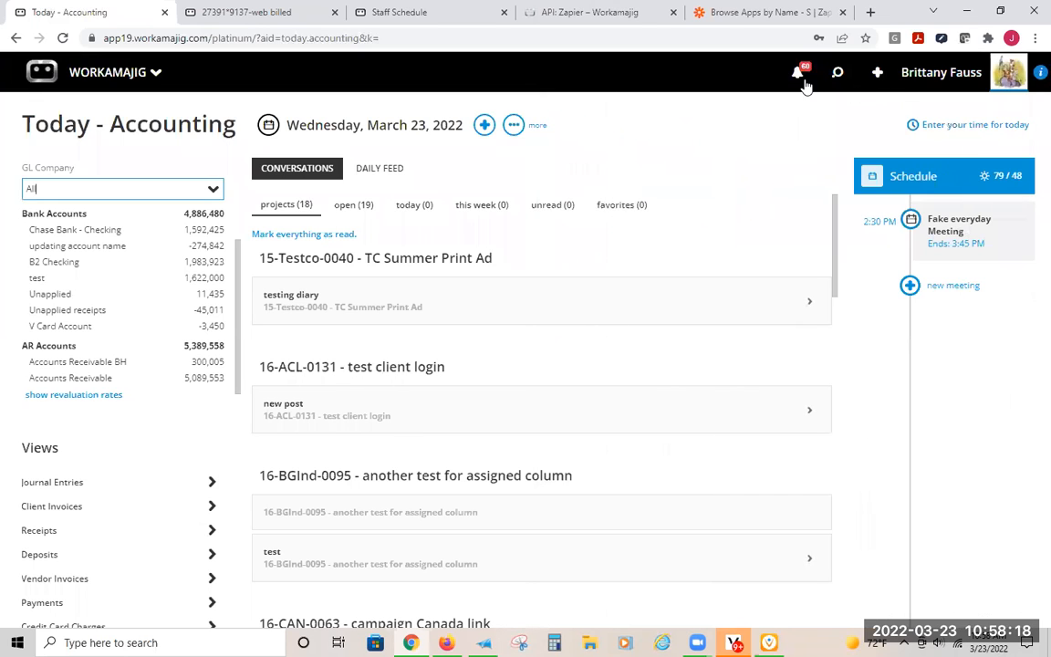
- Reopen WEBINAR 3/23/22 reve forecast from the recent items and look at its PDF and Excel print formats
left_click(838, 77)
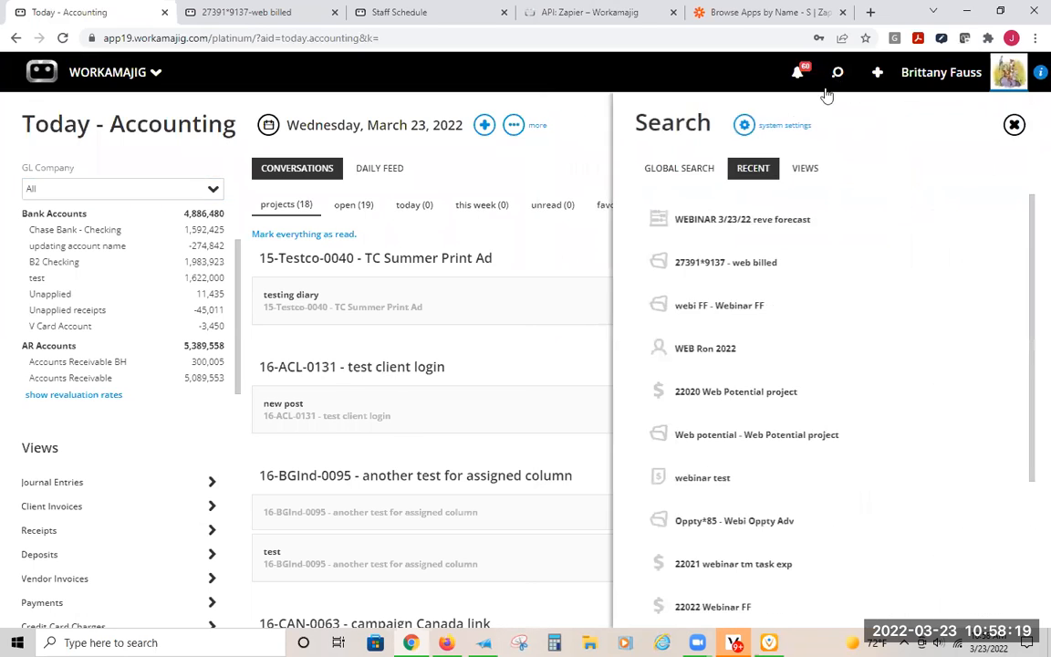
left_click(741, 219)
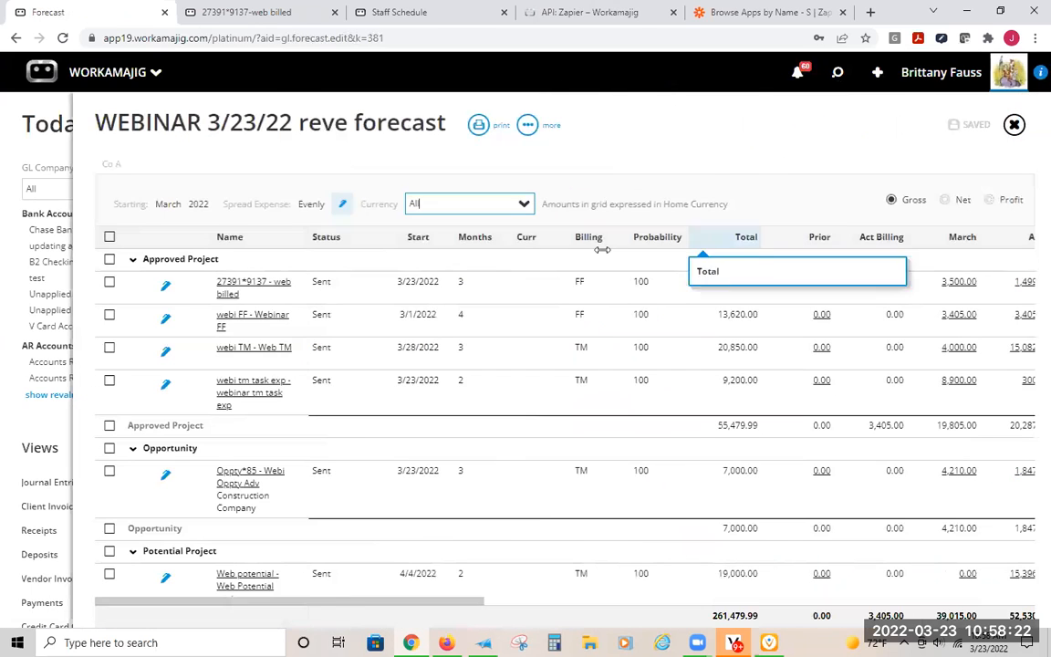
left_click(477, 125)
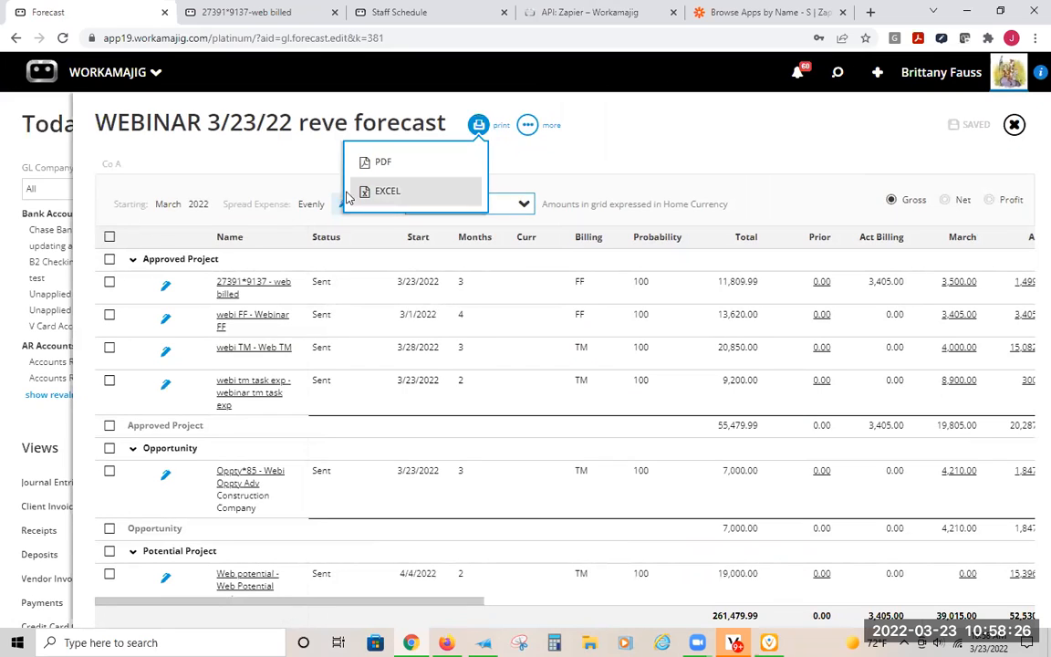
left_click(724, 126)
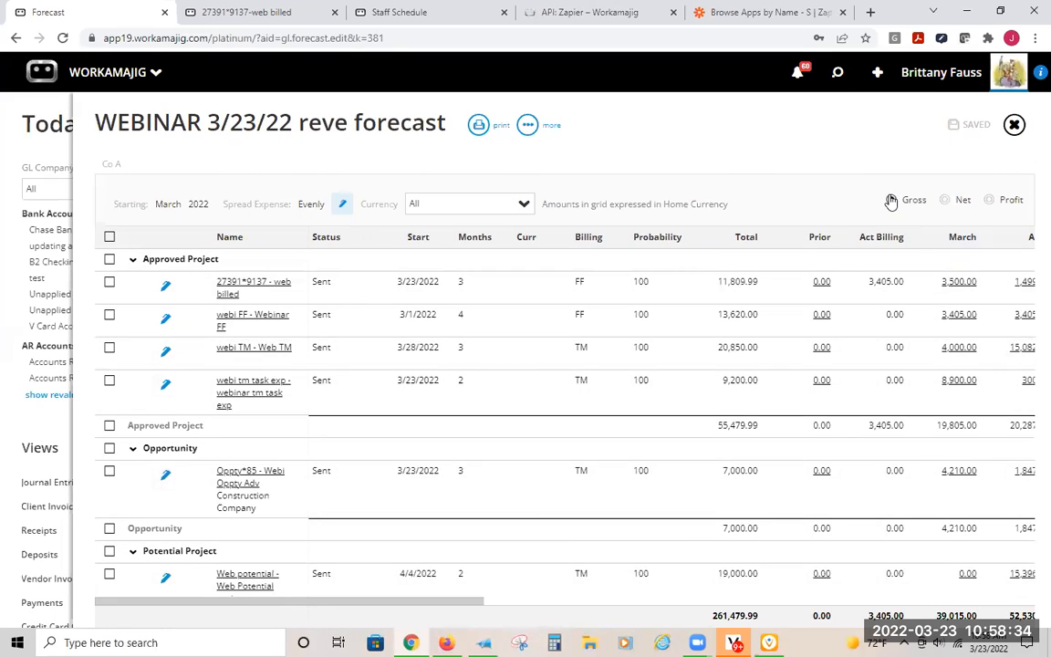
- Show the forecast amounts as Net and highlight the note about net values being shown as negative numbers
left_click(955, 204)
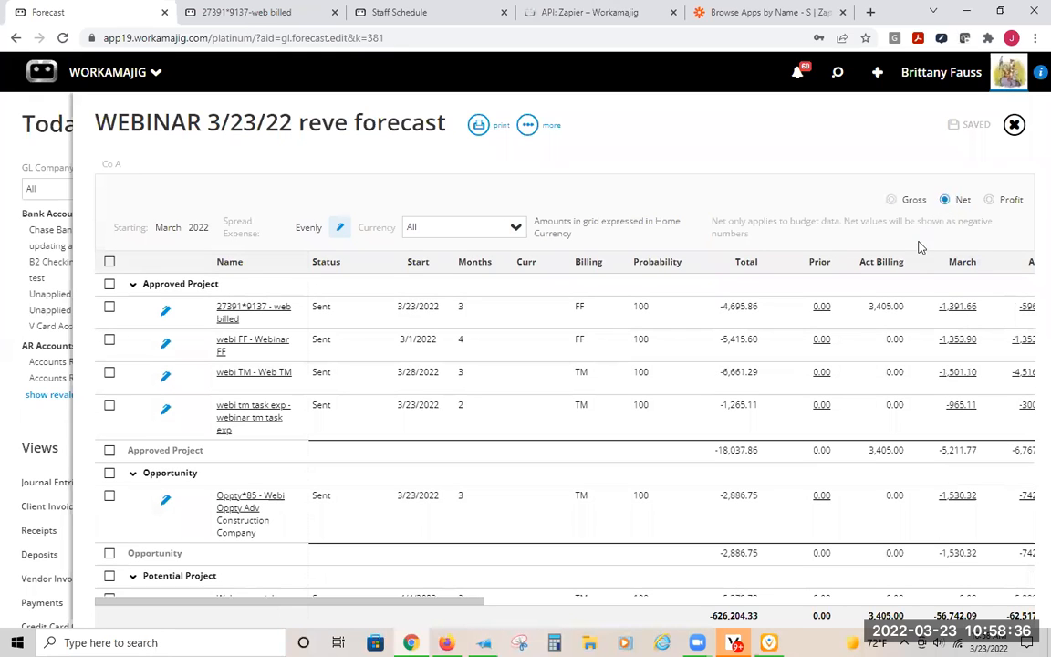
double_click(720, 221)
double_click(856, 221)
triple_click(864, 220)
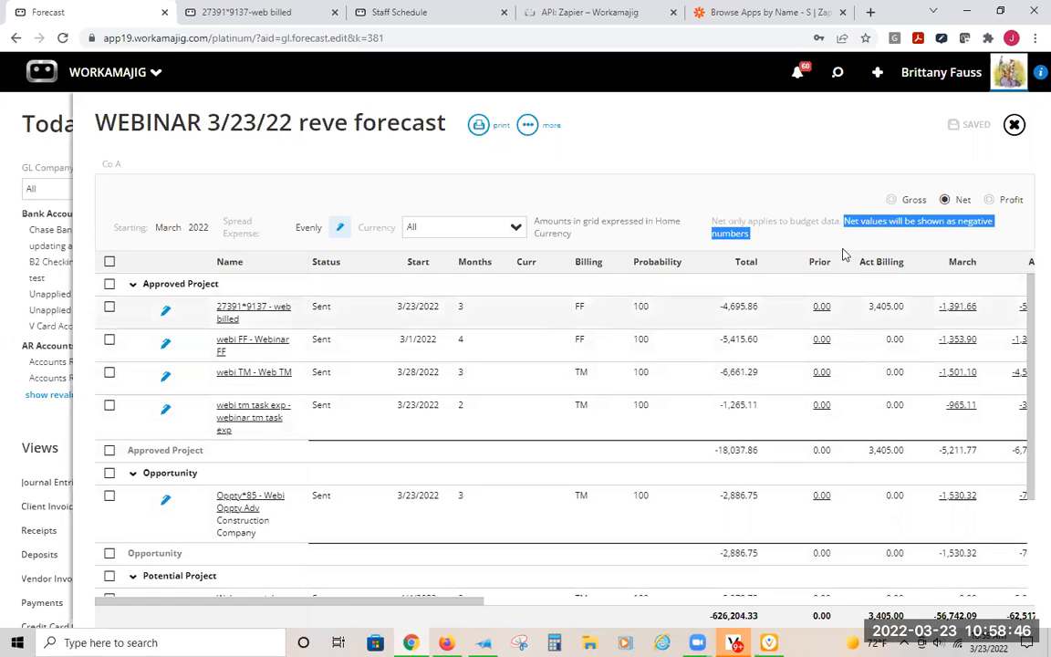
- Show the forecast amounts as Profit and review them across the project, opportunity and retainer groups
left_click(1009, 201)
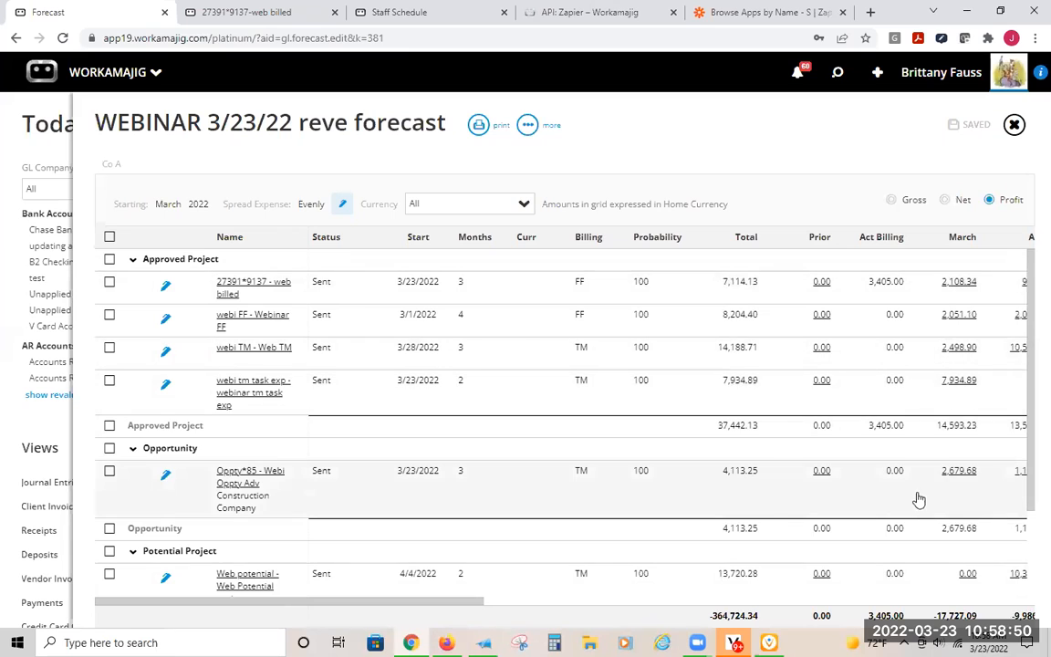
scroll(922, 501, "down", 3)
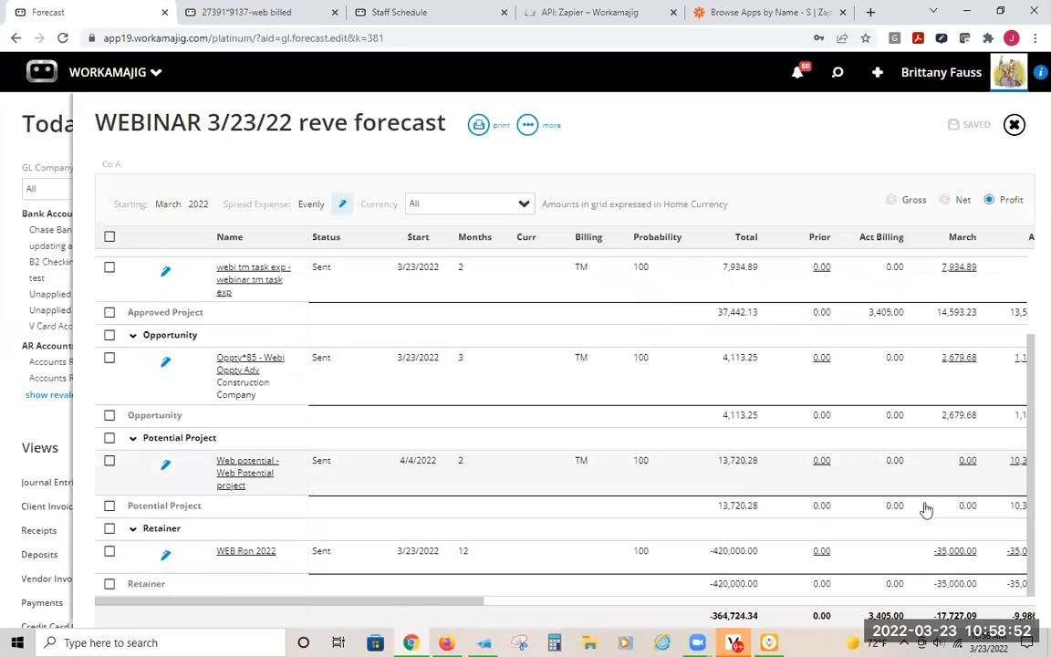
scroll(926, 506, "up", 3)
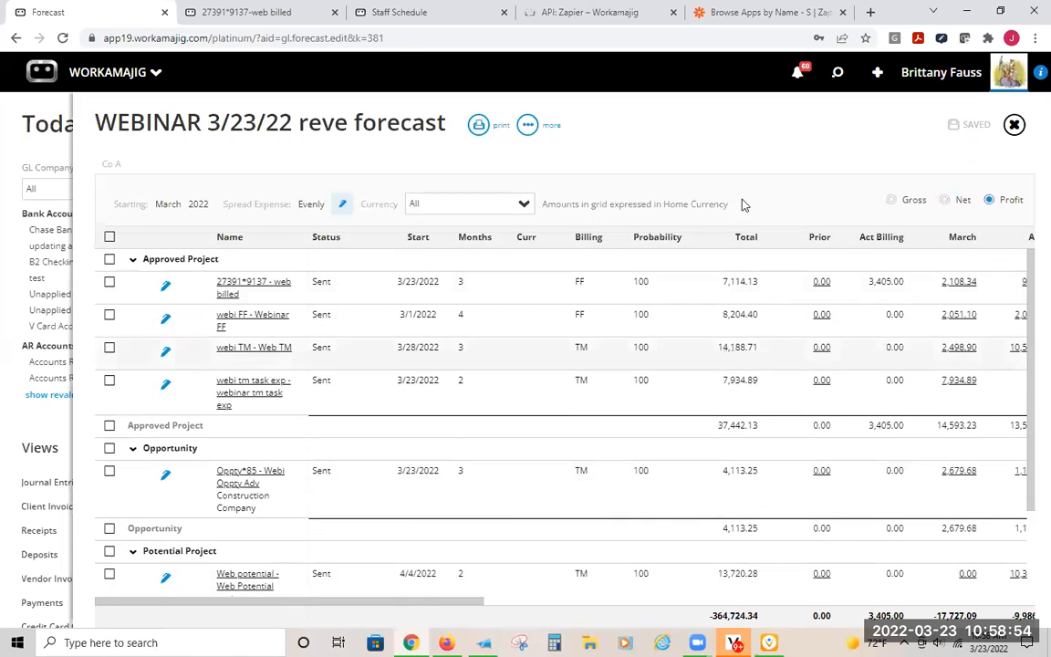
- Compare the Gross, Net and Profit views of the forecast, leave it on Net and clear the text highlight
left_click(891, 199)
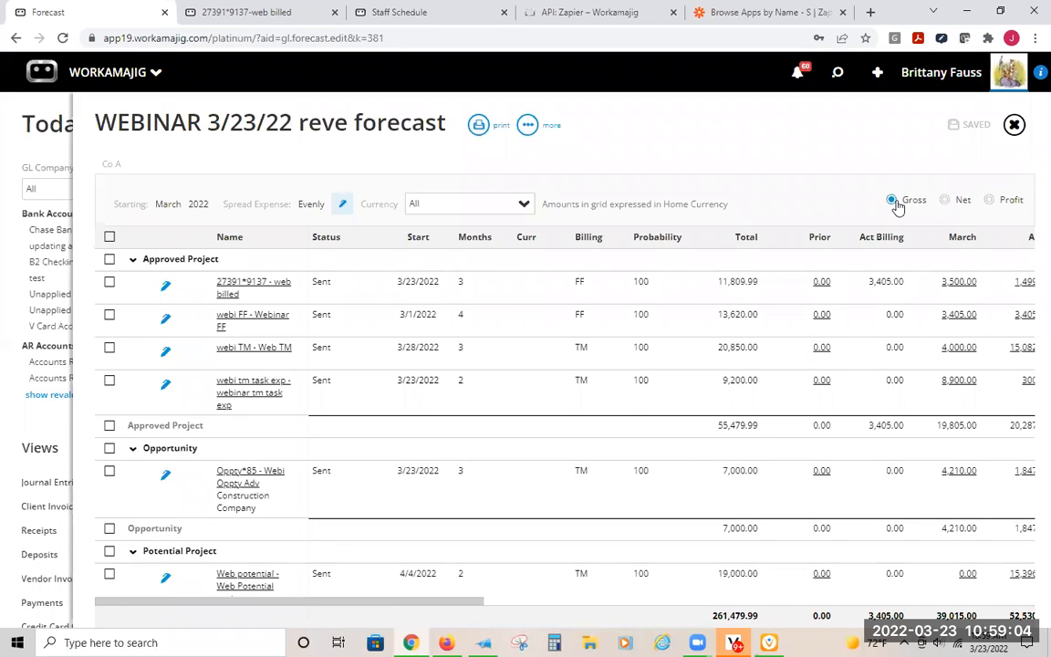
left_click(950, 200)
left_click(995, 200)
left_click(947, 199)
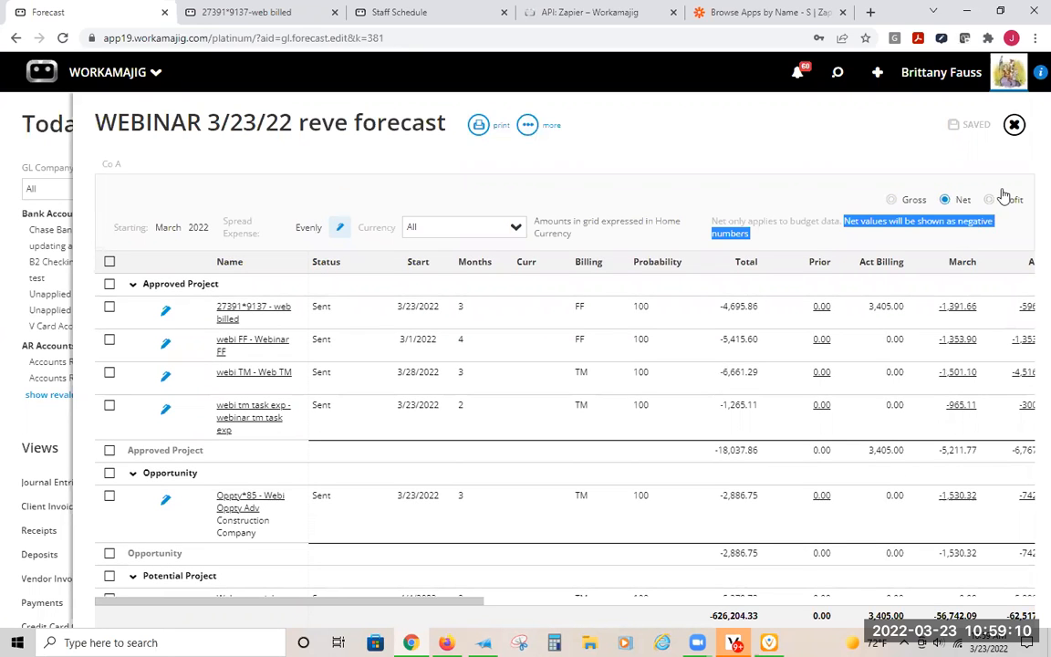
left_click(811, 132)
left_click(544, 70)
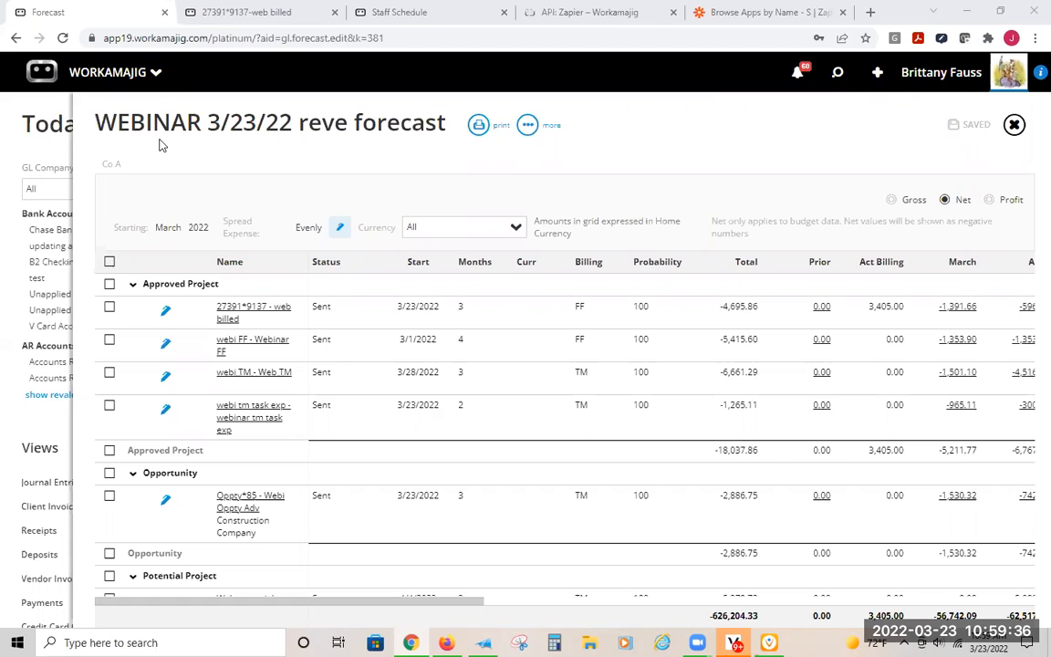
- Switch to the Workamajig support site in the other browser tab and search the help guide for "revenue"
mouse_move(891, 274)
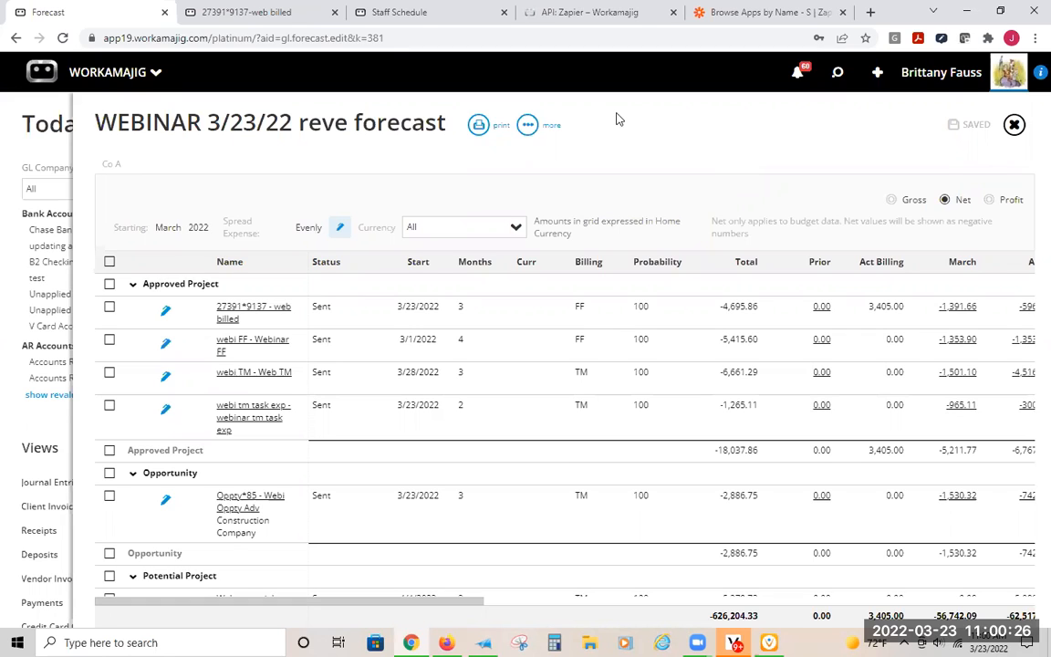
left_click(540, 15)
scroll(336, 175, "up", 1)
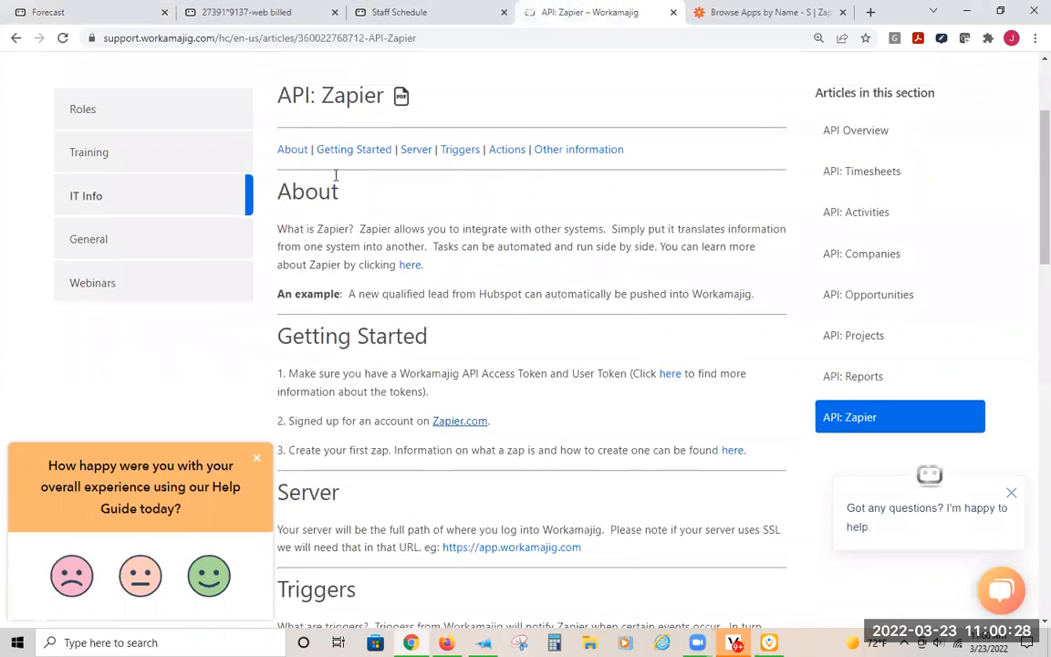
scroll(336, 175, "up", 2)
left_click(382, 159)
type("revenue")
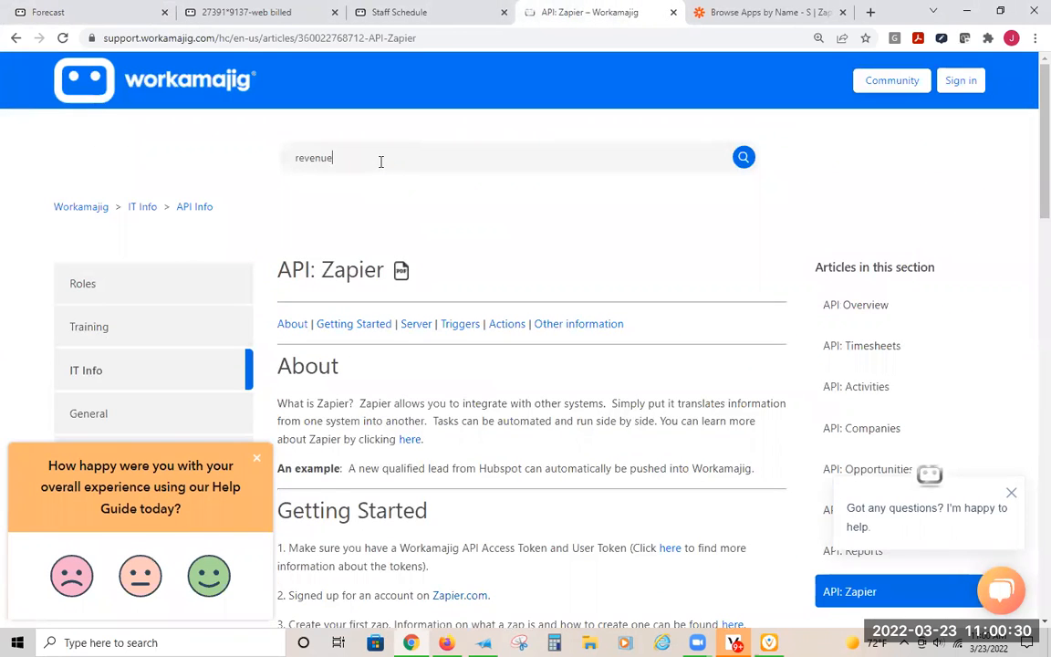
key("Return")
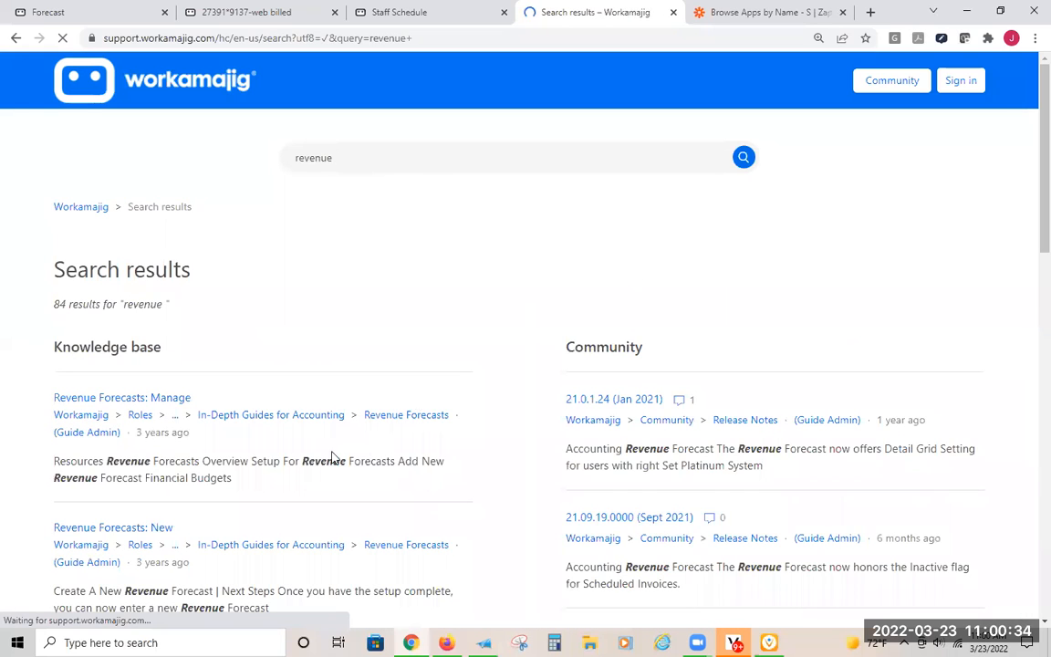
- Open the Revenue Forecasts: Manage article and skim its guidance on viewing and editing a forecast
left_click(173, 401)
scroll(493, 374, "down", 3)
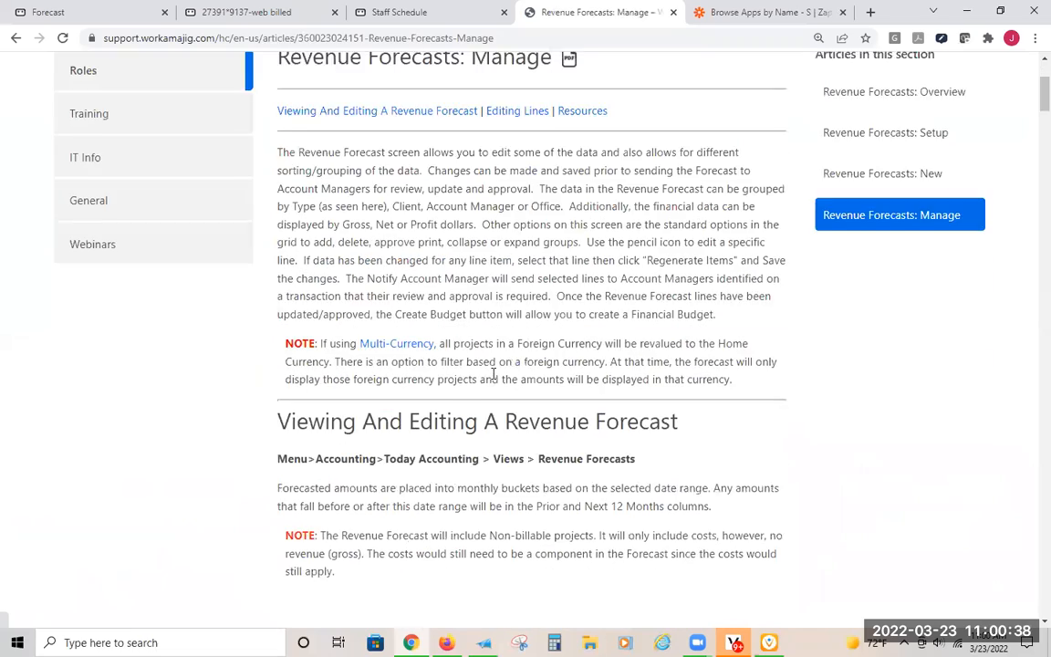
scroll(475, 337, "down", 10)
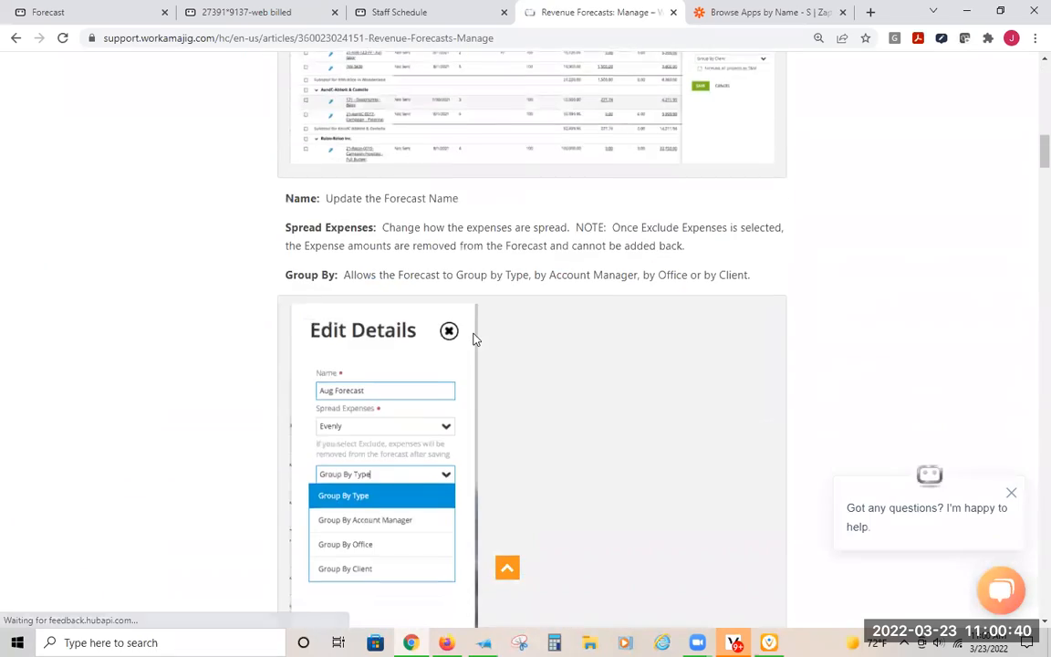
scroll(474, 339, "up", 12)
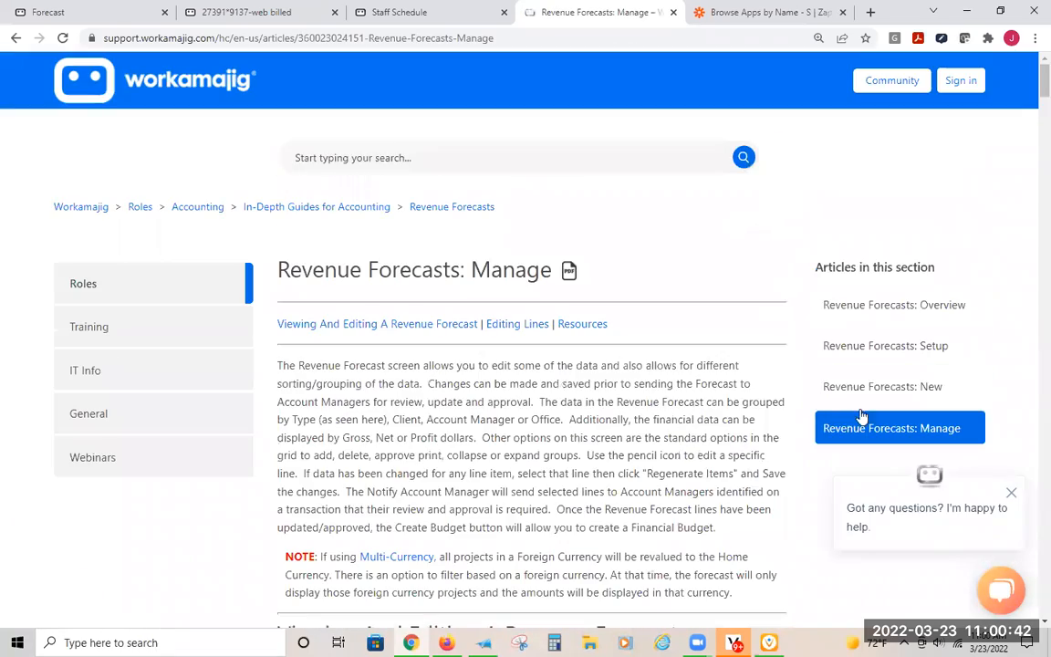
- Open the Revenue Forecasts: Setup article and read through system setup, project setup, forecast timing and project billing method
left_click(878, 347)
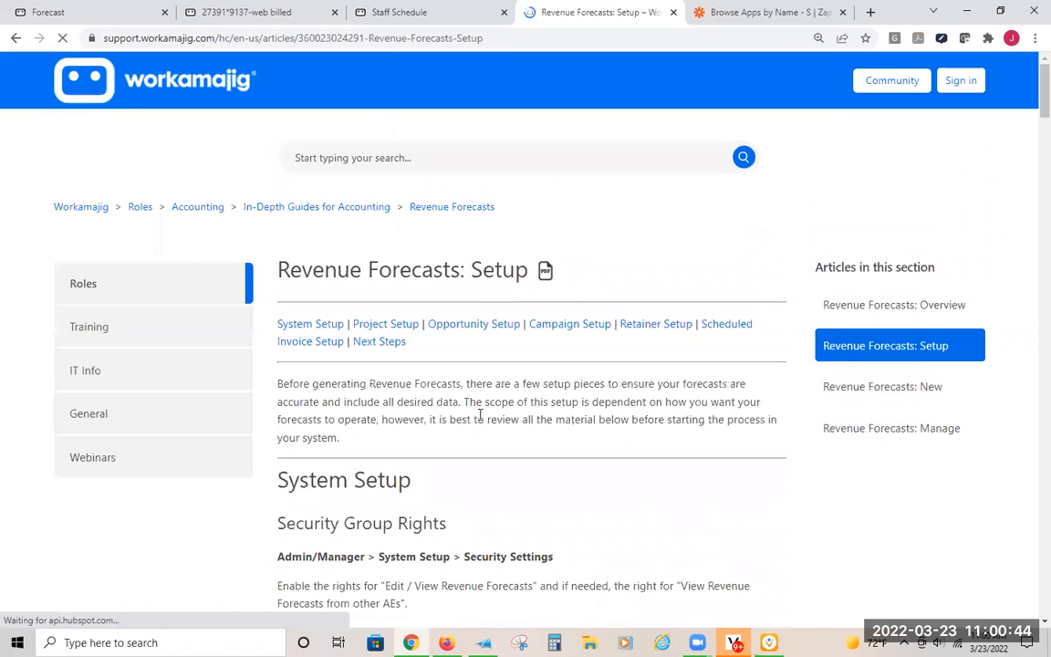
scroll(493, 401, "down", 5)
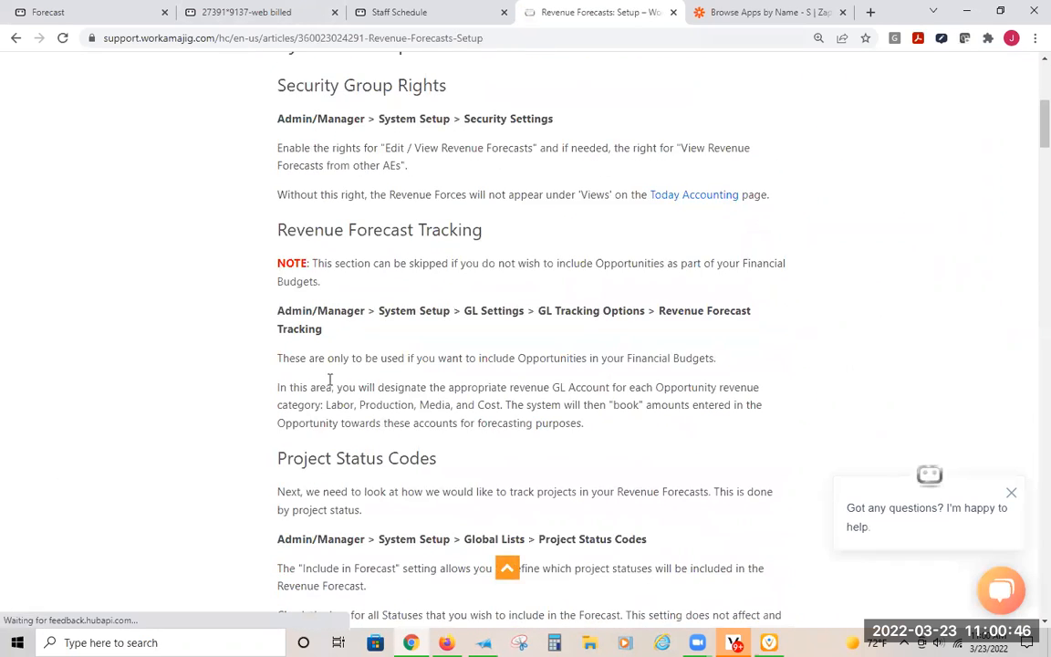
scroll(330, 379, "down", 5)
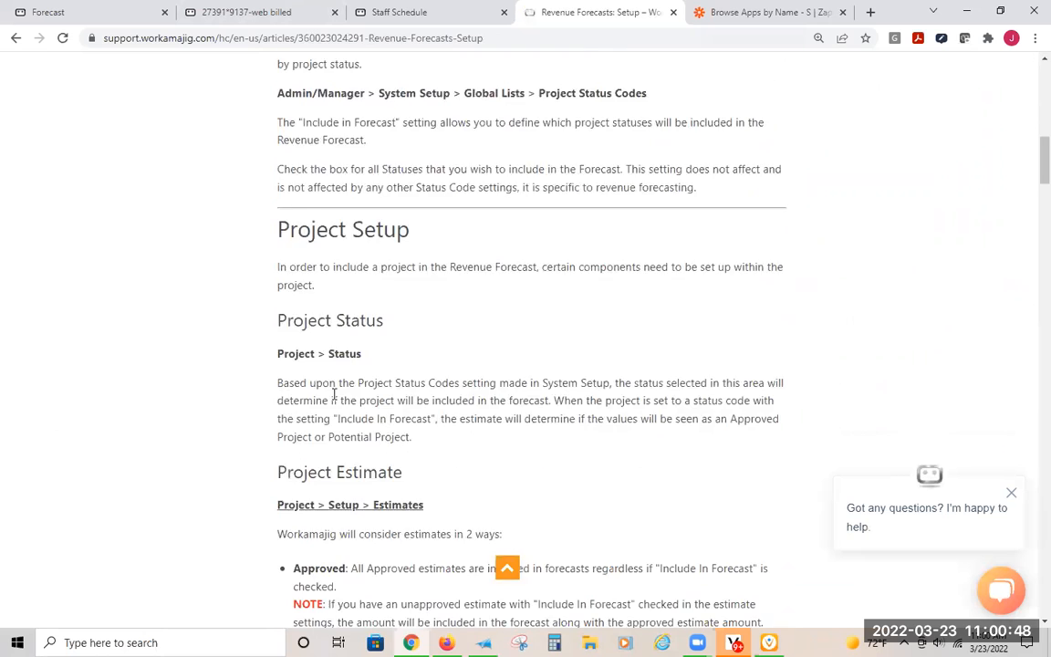
scroll(334, 392, "down", 8)
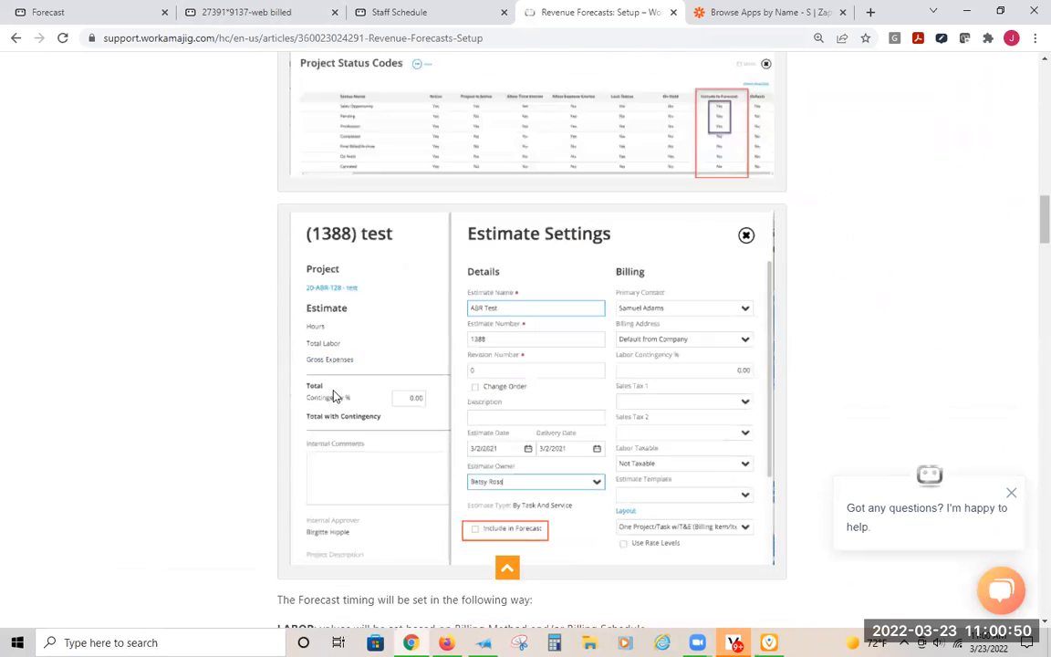
scroll(334, 396, "down", 5)
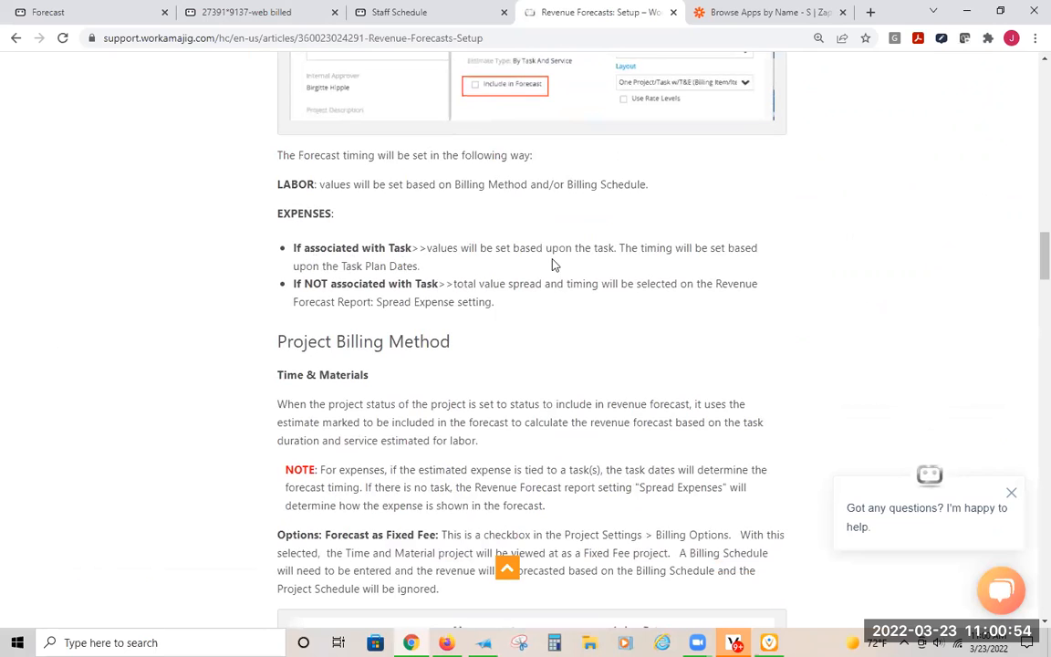
scroll(462, 372, "down", 10)
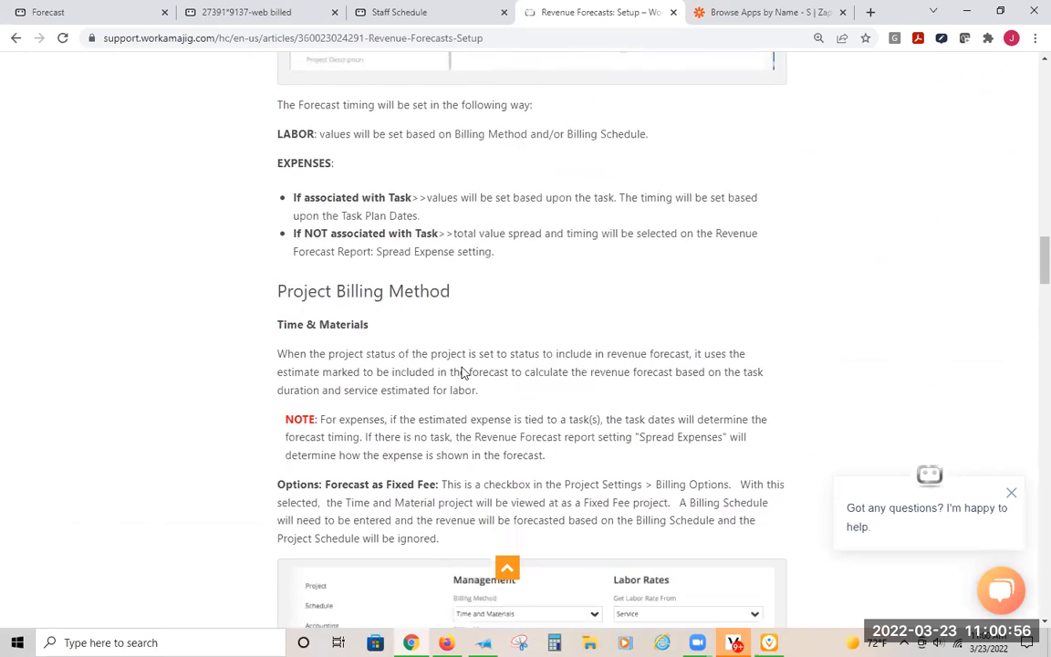
- Read on in the Revenue Forecasts: Setup article through opportunity estimates, campaign estimates, campaign billing method and billing schedule
scroll(467, 365, "down", 10)
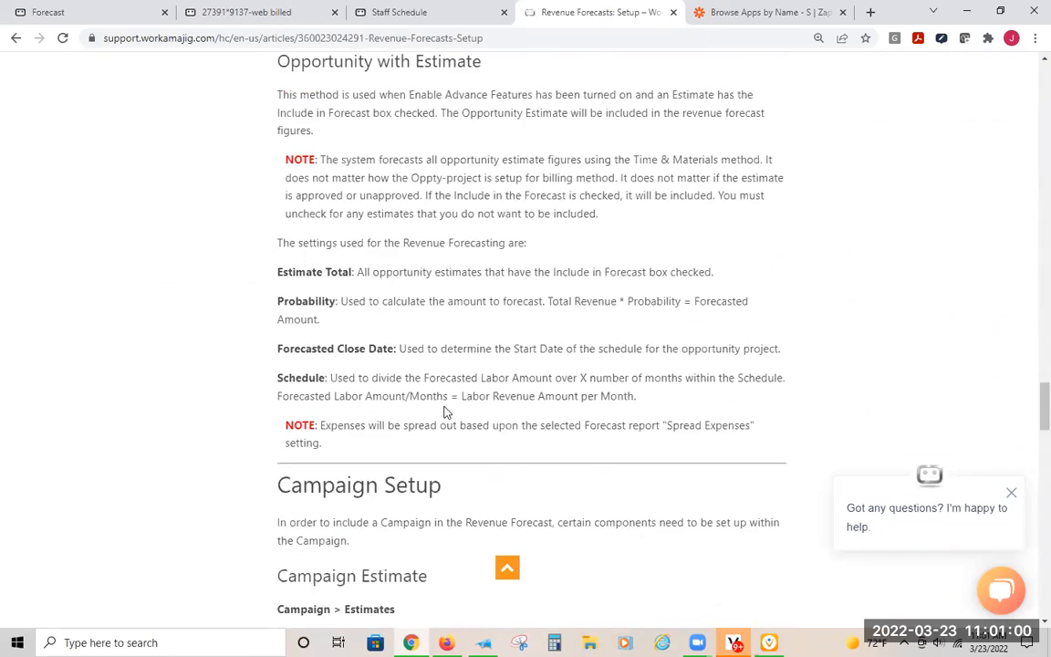
scroll(394, 402, "down", 6)
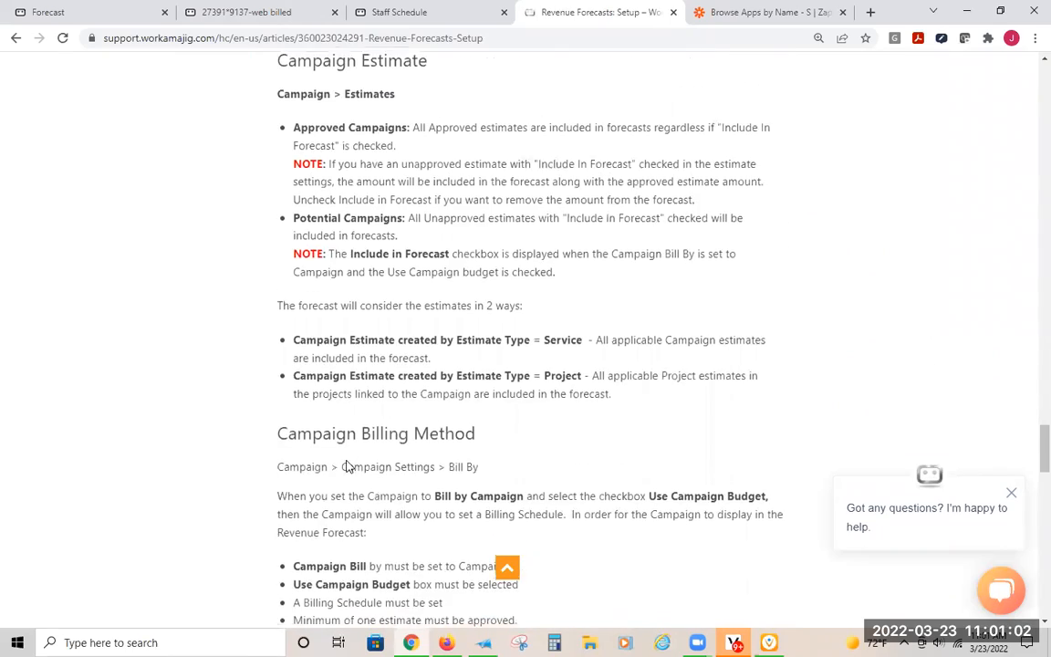
scroll(346, 467, "down", 7)
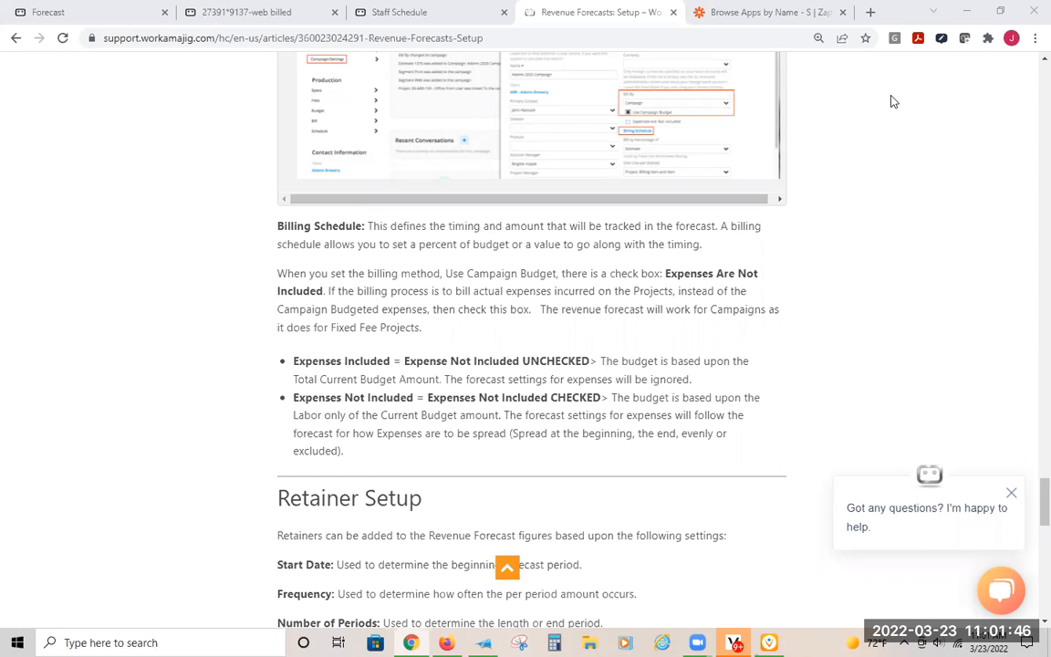
- Leave the setup article for the support site's home page and open the Webinars category
scroll(270, 187, "up", 5)
scroll(260, 169, "up", 20)
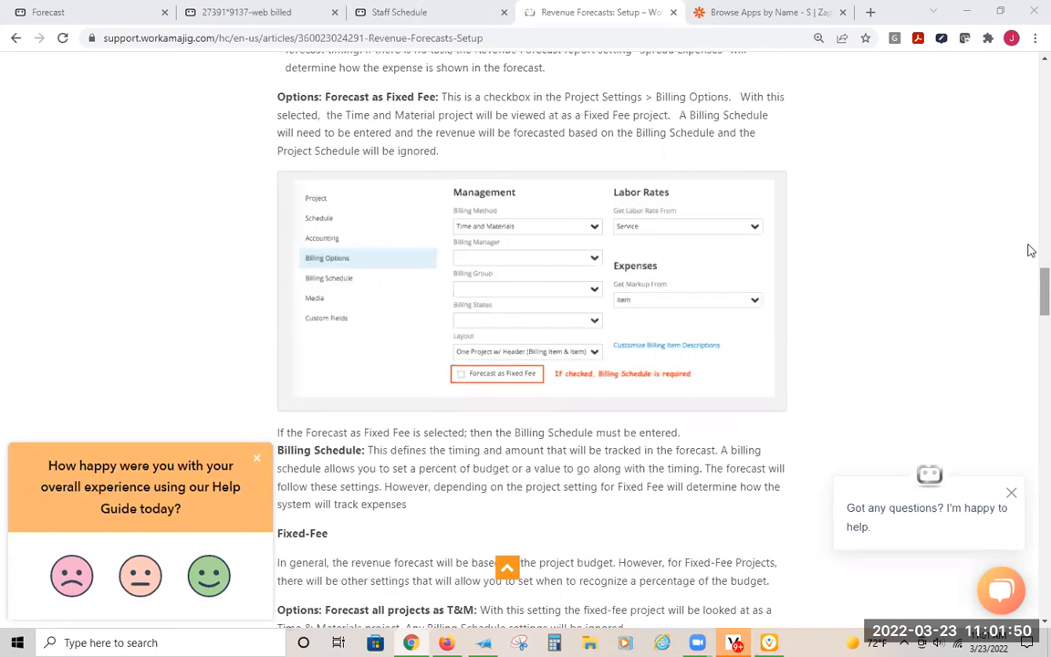
scroll(1031, 250, "up", 15)
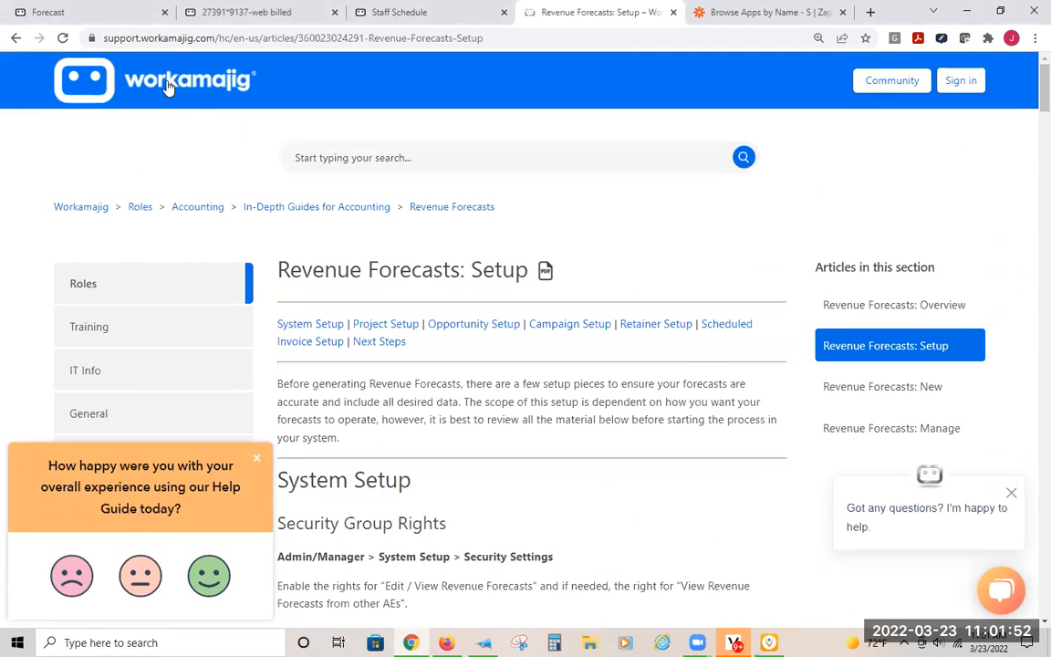
left_click(167, 87)
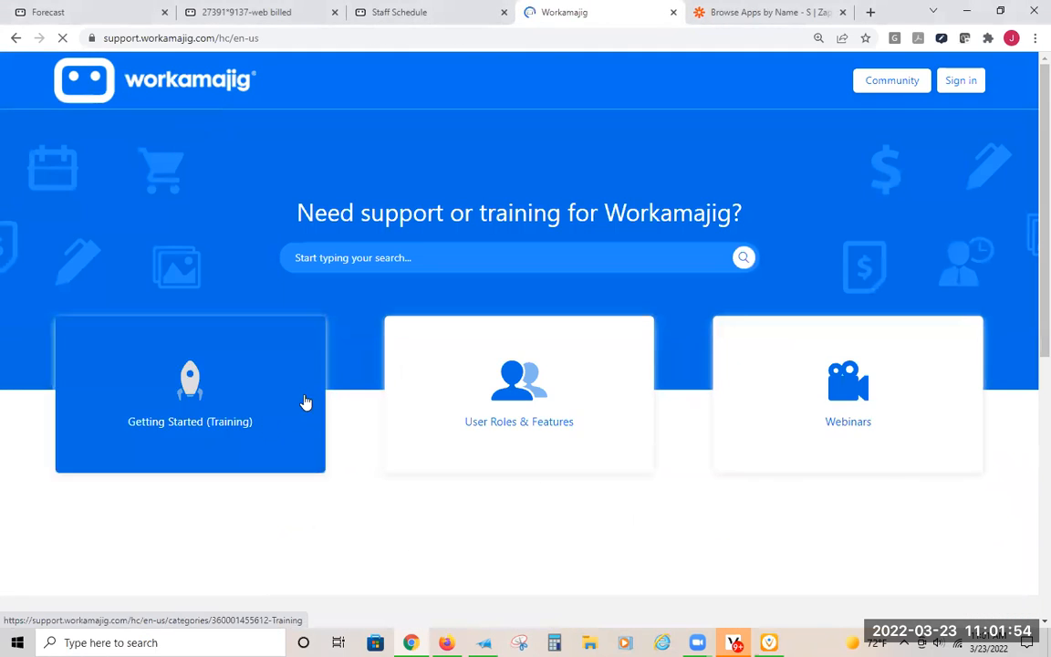
left_click(869, 415)
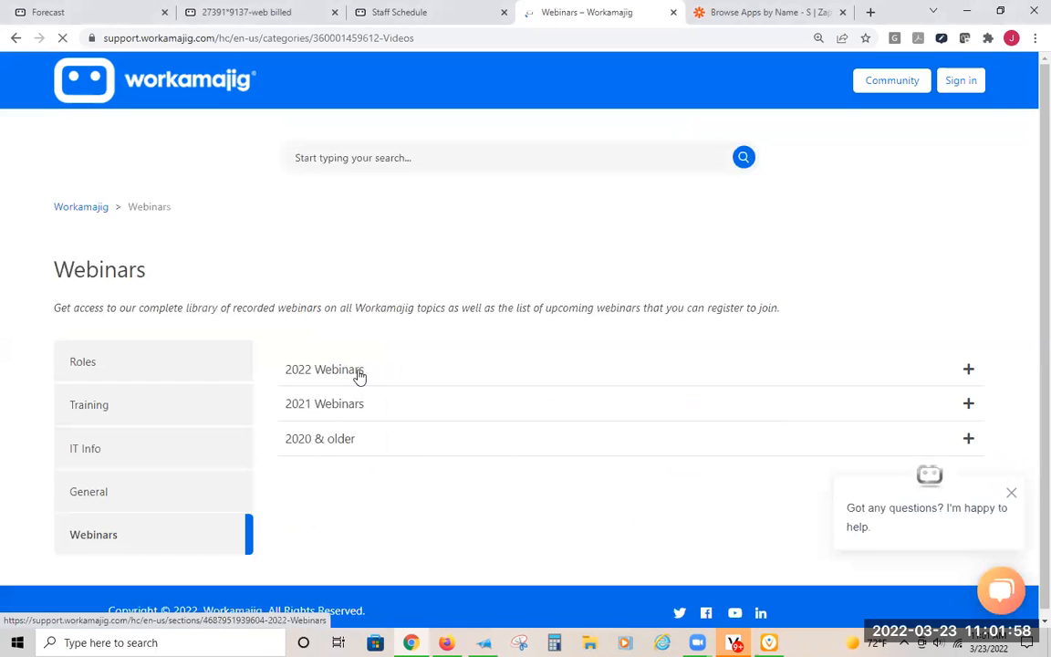
- Look through the 2022 Webinars list, return to the Webinars category and open the 2021 Webinars list
left_click(360, 372)
scroll(675, 301, "down", 1)
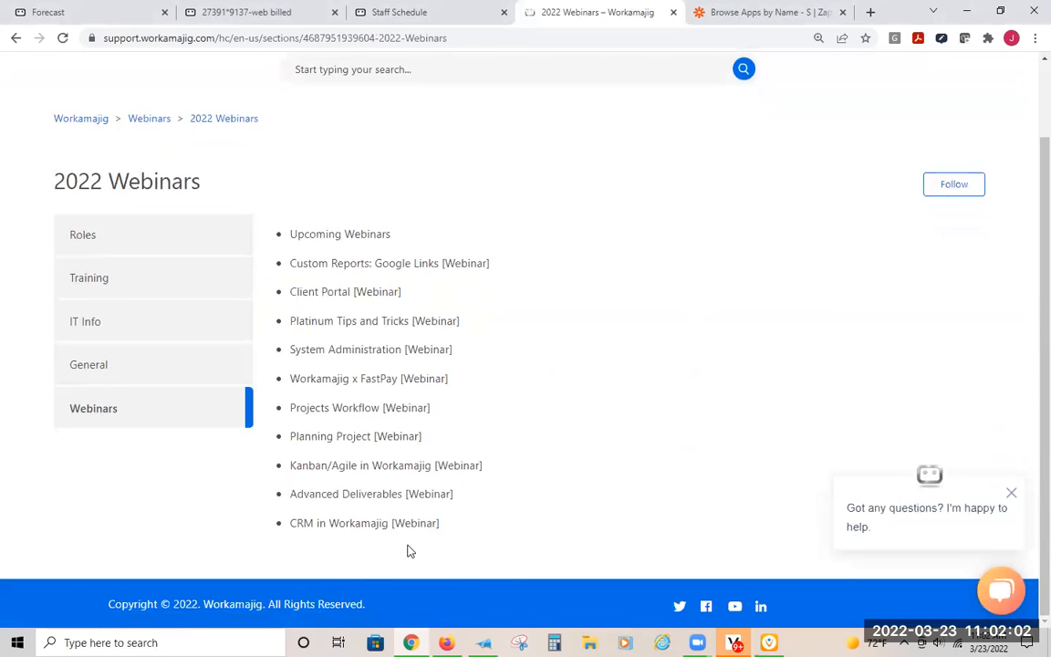
scroll(418, 546, "up", 1)
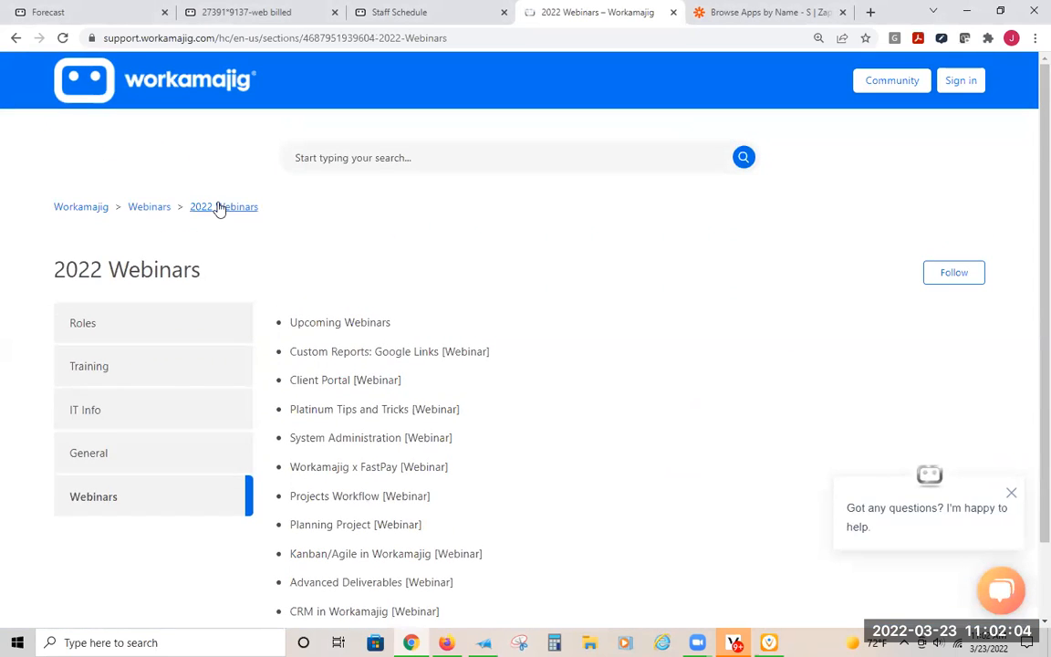
left_click(148, 206)
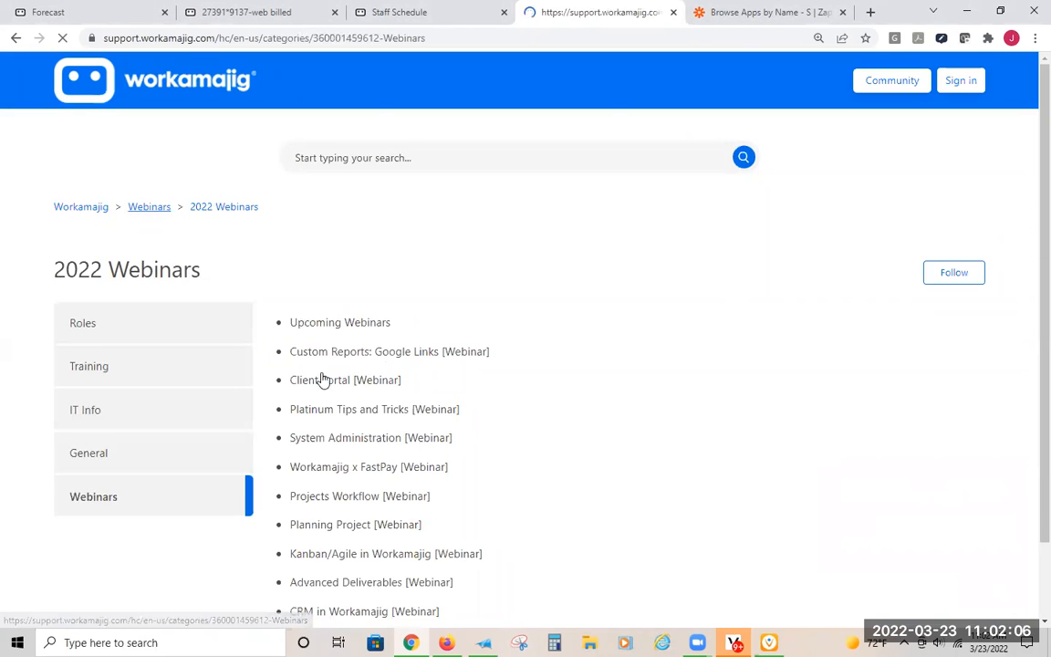
left_click(322, 404)
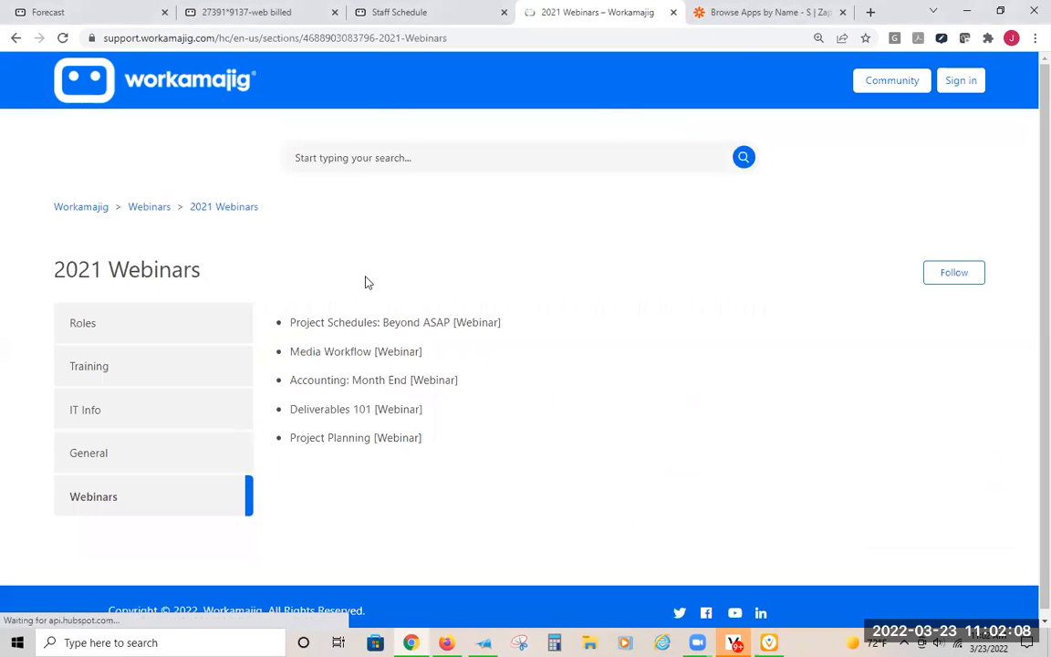